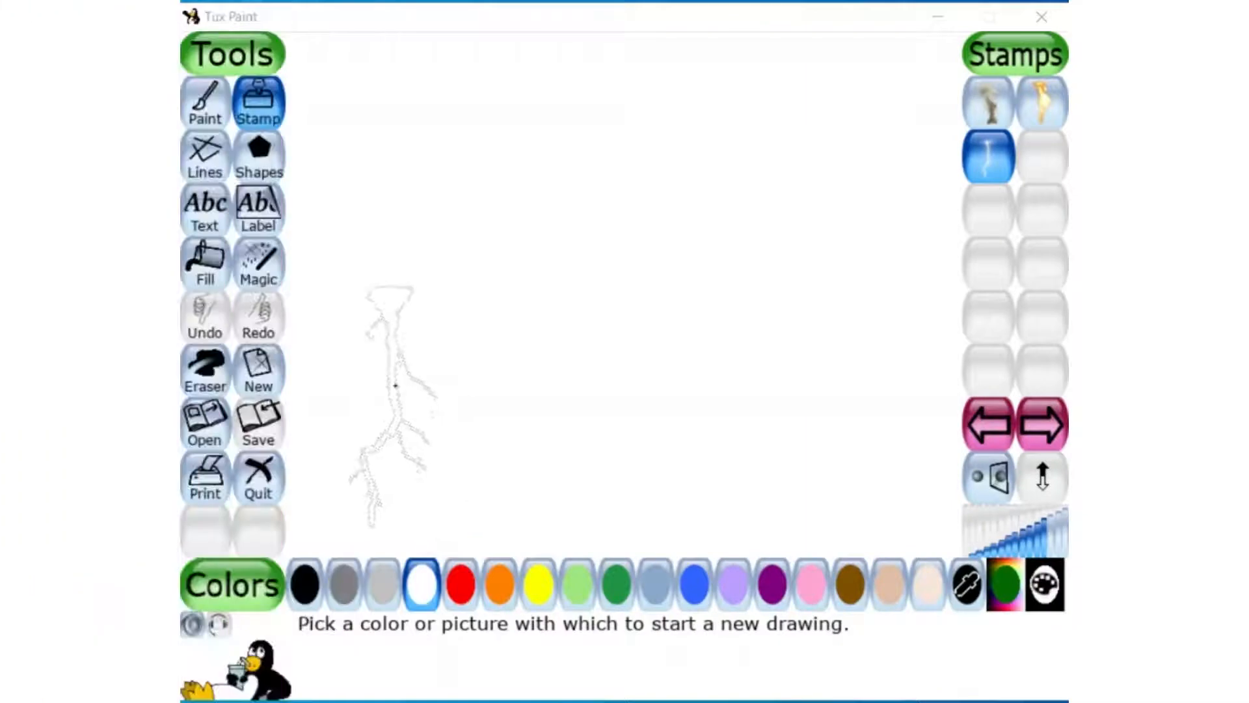
# - Set up the Paint tool with a custom light turquoise colour
pyautogui.click(199, 120)
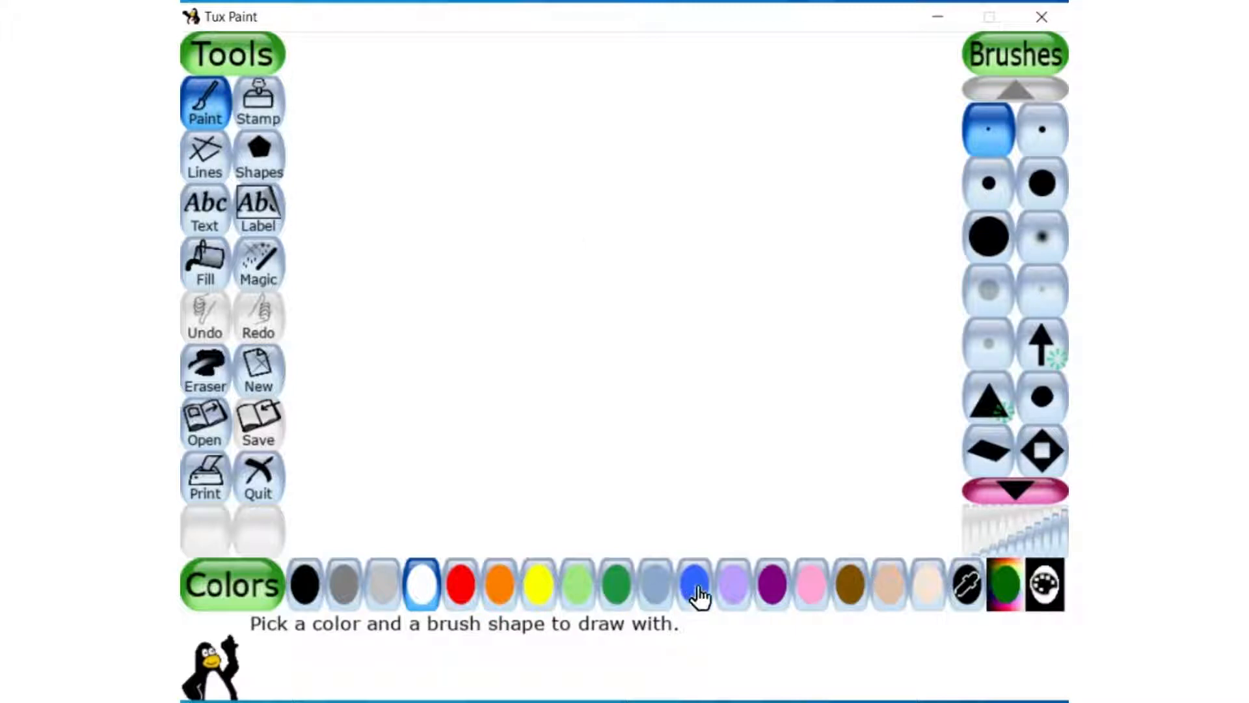
pyautogui.click(997, 593)
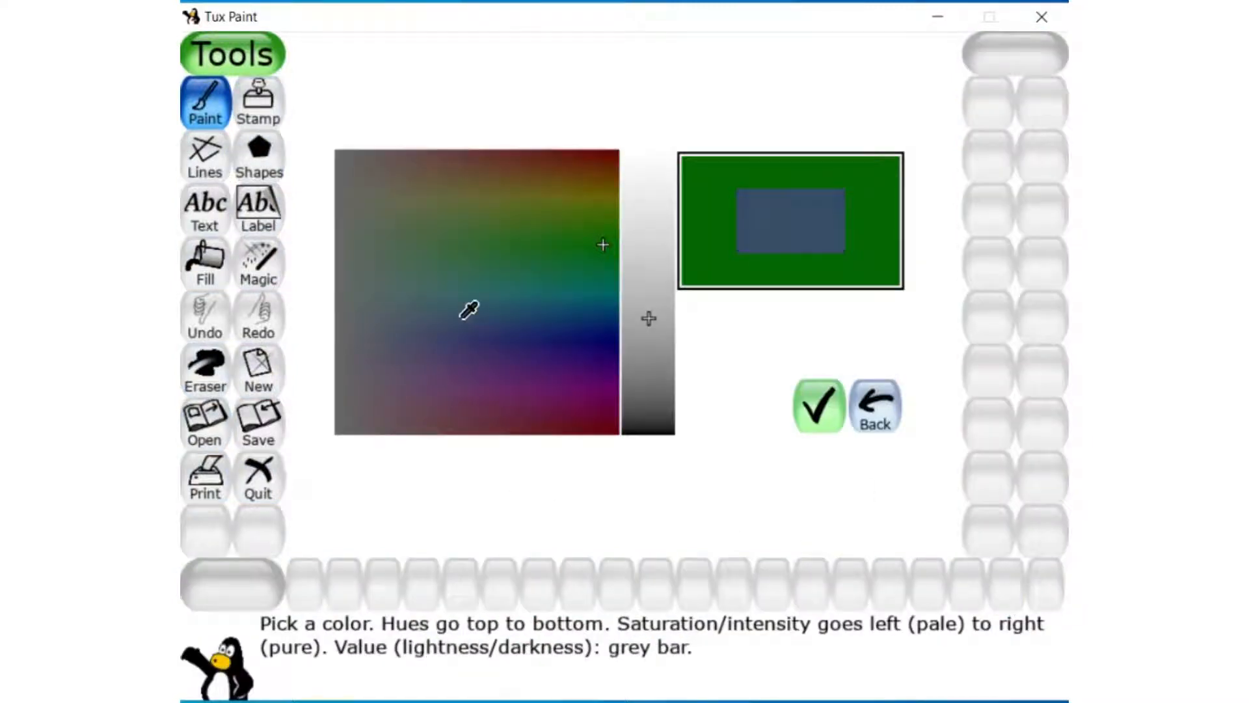
pyautogui.click(467, 312)
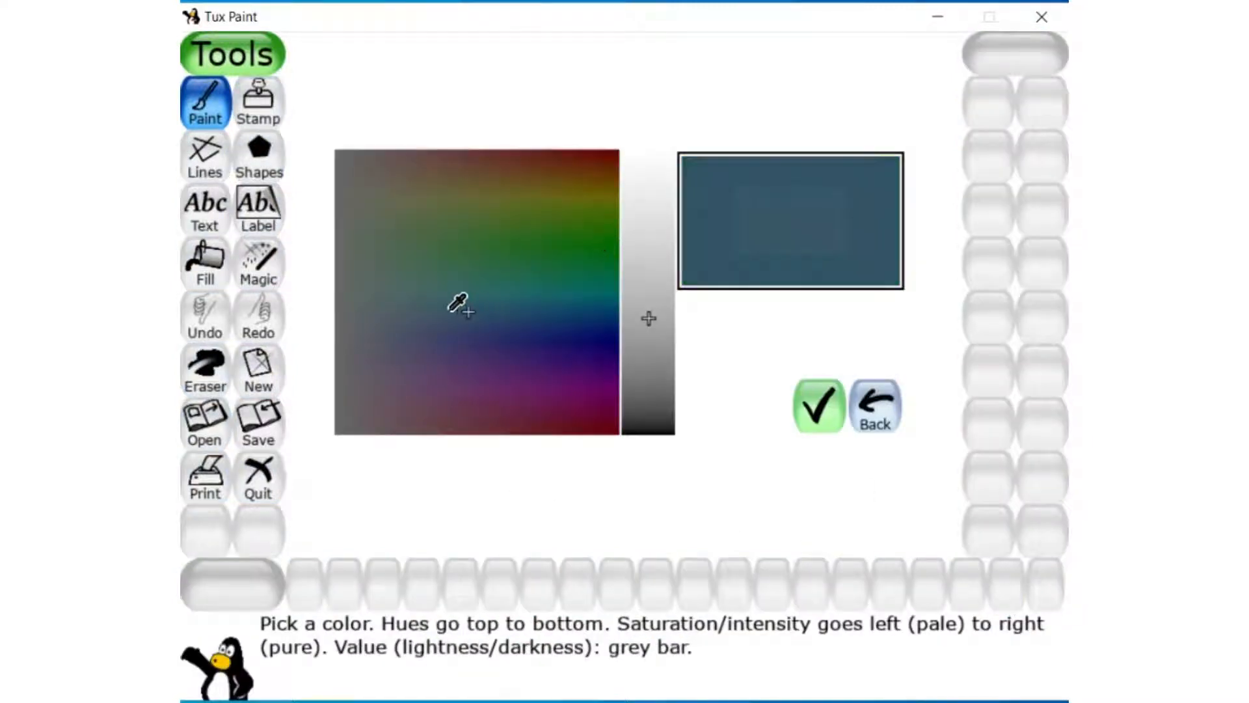
pyautogui.click(666, 241)
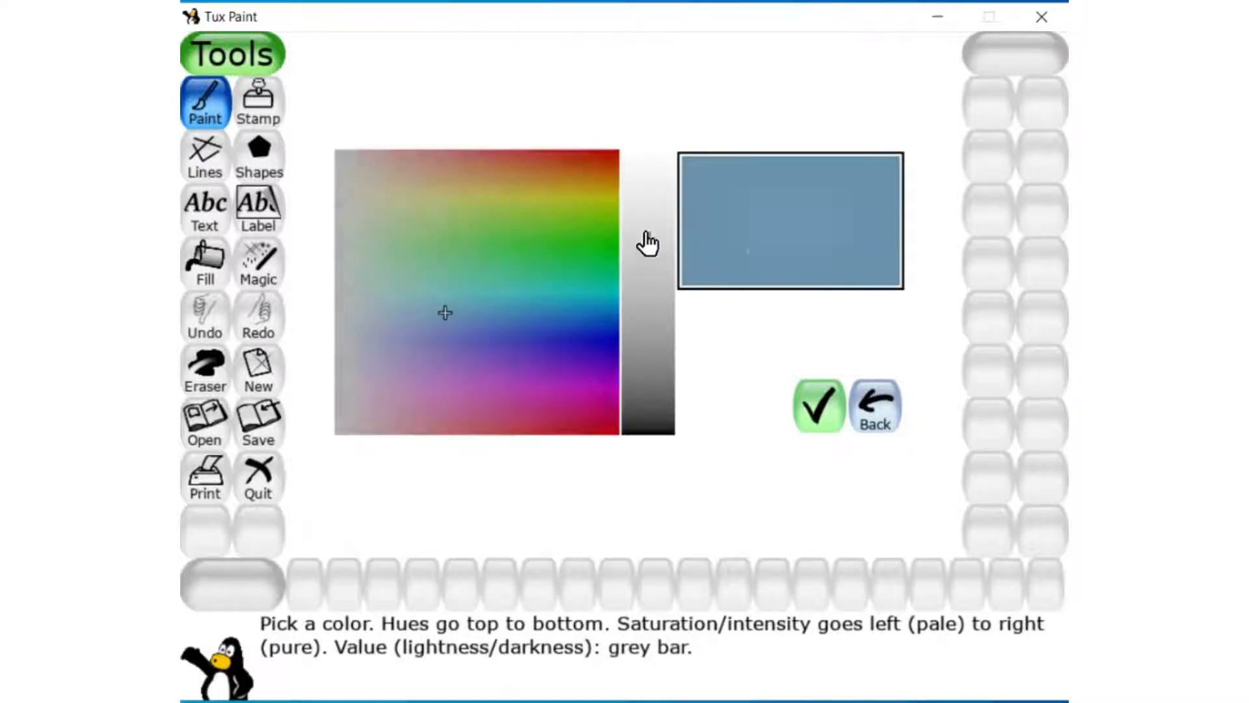
pyautogui.click(641, 194)
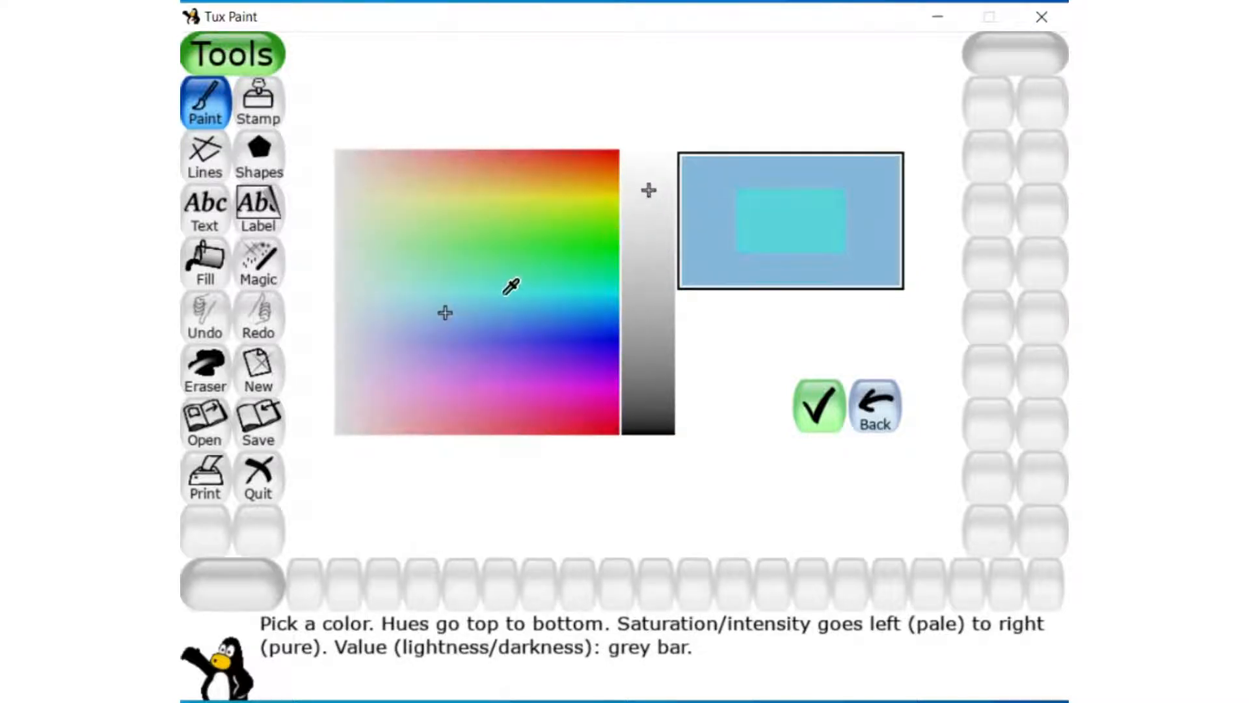
pyautogui.click(502, 296)
pyautogui.click(647, 349)
pyautogui.click(647, 190)
pyautogui.click(819, 404)
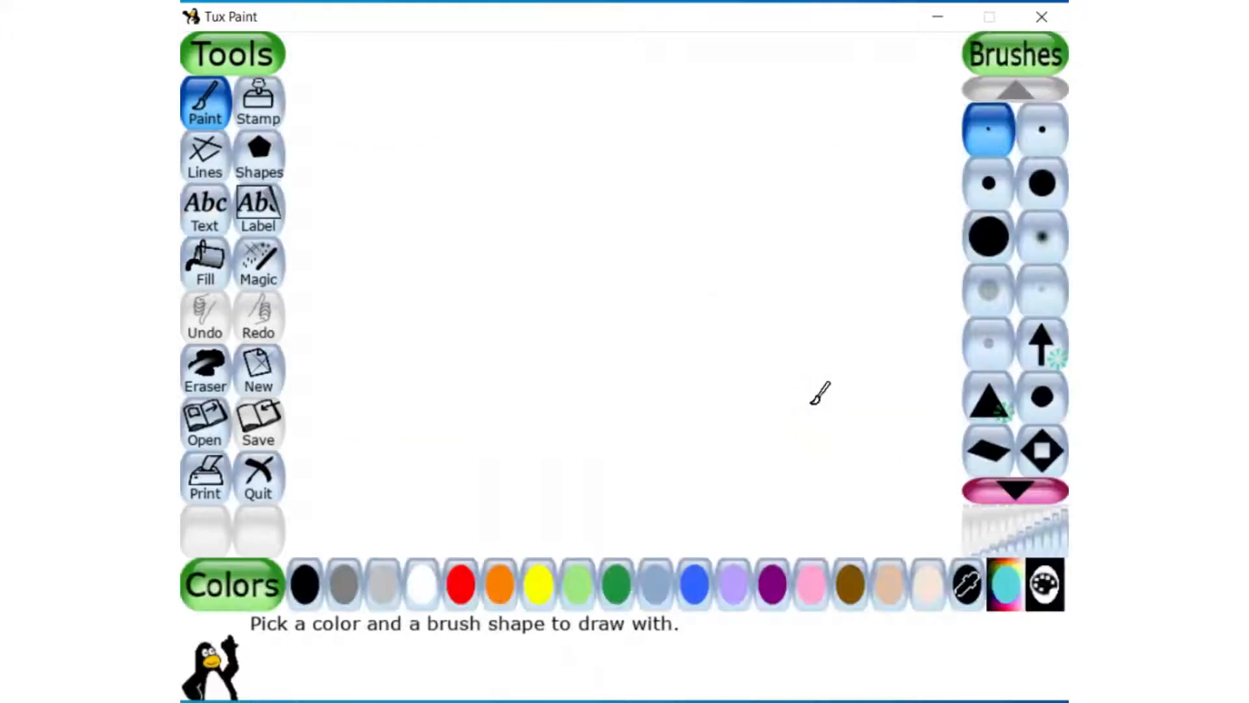
# - Paint two thick turquoise U-shaped arcs across the upper half of the canvas with the largest round brush
pyautogui.click(979, 241)
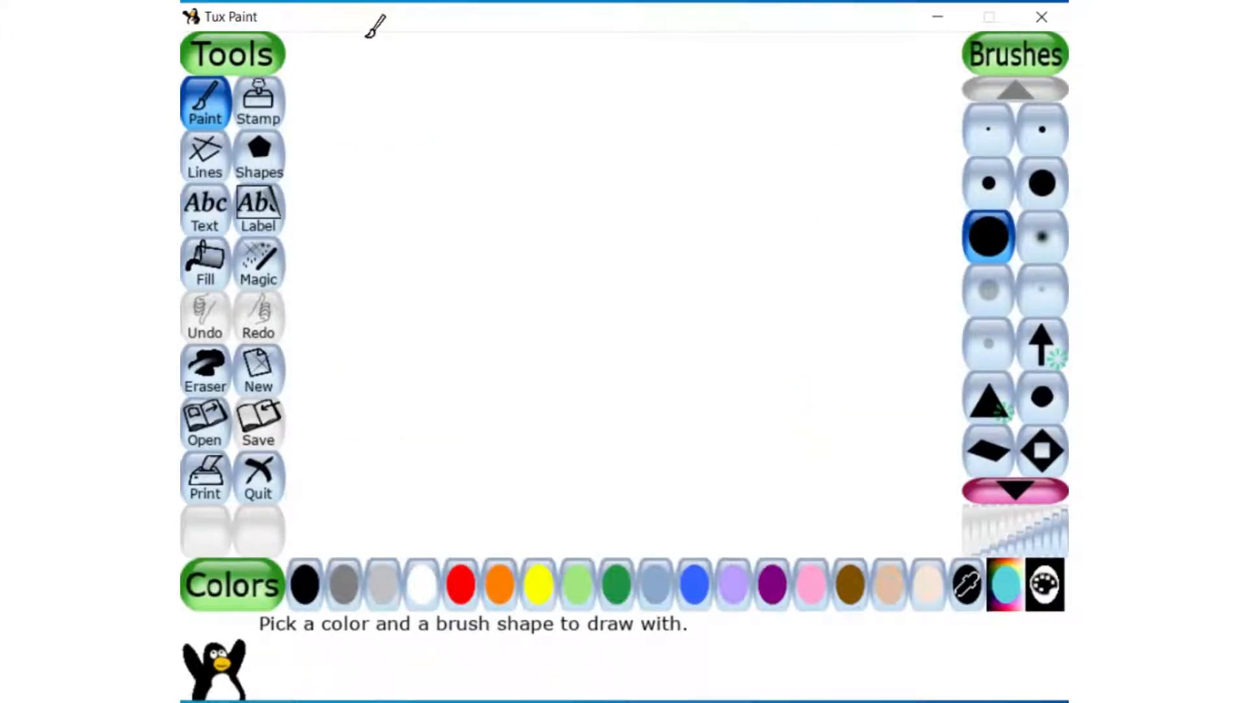
pyautogui.moveTo(384, 34)
pyautogui.mouseDown()
pyautogui.moveTo(479, 83)
pyautogui.moveTo(602, 98)
pyautogui.moveTo(715, 79)
pyautogui.moveTo(782, 39)
pyautogui.moveTo(691, 94)
pyautogui.moveTo(588, 96)
pyautogui.moveTo(487, 73)
pyautogui.moveTo(425, 37)
pyautogui.moveTo(624, 90)
pyautogui.moveTo(761, 67)
pyautogui.moveTo(812, 32)
pyautogui.moveTo(790, 66)
pyautogui.moveTo(717, 99)
pyautogui.moveTo(627, 114)
pyautogui.moveTo(522, 114)
pyautogui.moveTo(391, 45)
pyautogui.moveTo(448, 104)
pyautogui.moveTo(597, 133)
pyautogui.moveTo(813, 95)
pyautogui.moveTo(863, 26)
pyautogui.mouseUp()
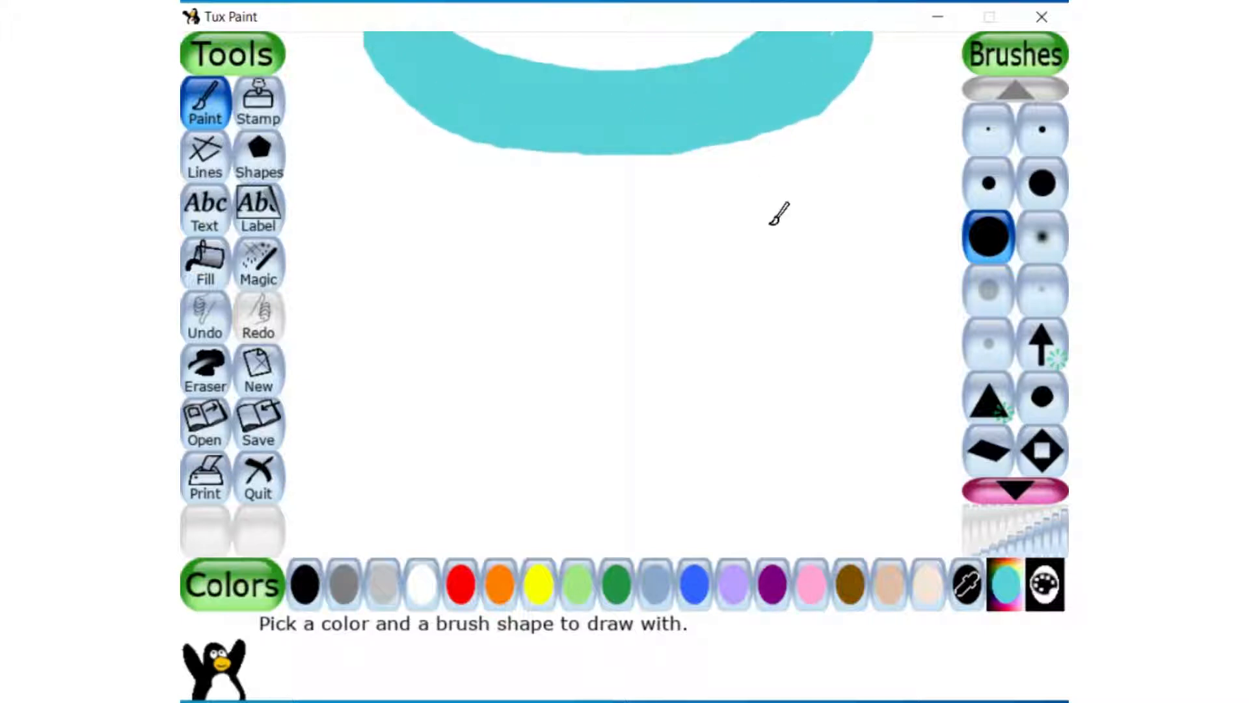
pyautogui.moveTo(293, 59)
pyautogui.mouseDown()
pyautogui.moveTo(328, 129)
pyautogui.moveTo(473, 224)
pyautogui.moveTo(682, 257)
pyautogui.moveTo(833, 209)
pyautogui.moveTo(911, 123)
pyautogui.moveTo(950, 50)
pyautogui.moveTo(945, 93)
pyautogui.moveTo(895, 179)
pyautogui.moveTo(802, 232)
pyautogui.moveTo(658, 267)
pyautogui.moveTo(452, 259)
pyautogui.moveTo(308, 203)
pyautogui.moveTo(304, 162)
pyautogui.moveTo(442, 224)
pyautogui.moveTo(709, 254)
pyautogui.moveTo(797, 242)
pyautogui.mouseUp()
pyautogui.moveTo(583, 248)
pyautogui.mouseDown()
pyautogui.moveTo(897, 182)
pyautogui.moveTo(956, 108)
pyautogui.moveTo(894, 241)
pyautogui.moveTo(702, 298)
pyautogui.moveTo(500, 301)
pyautogui.moveTo(356, 225)
pyautogui.mouseUp()
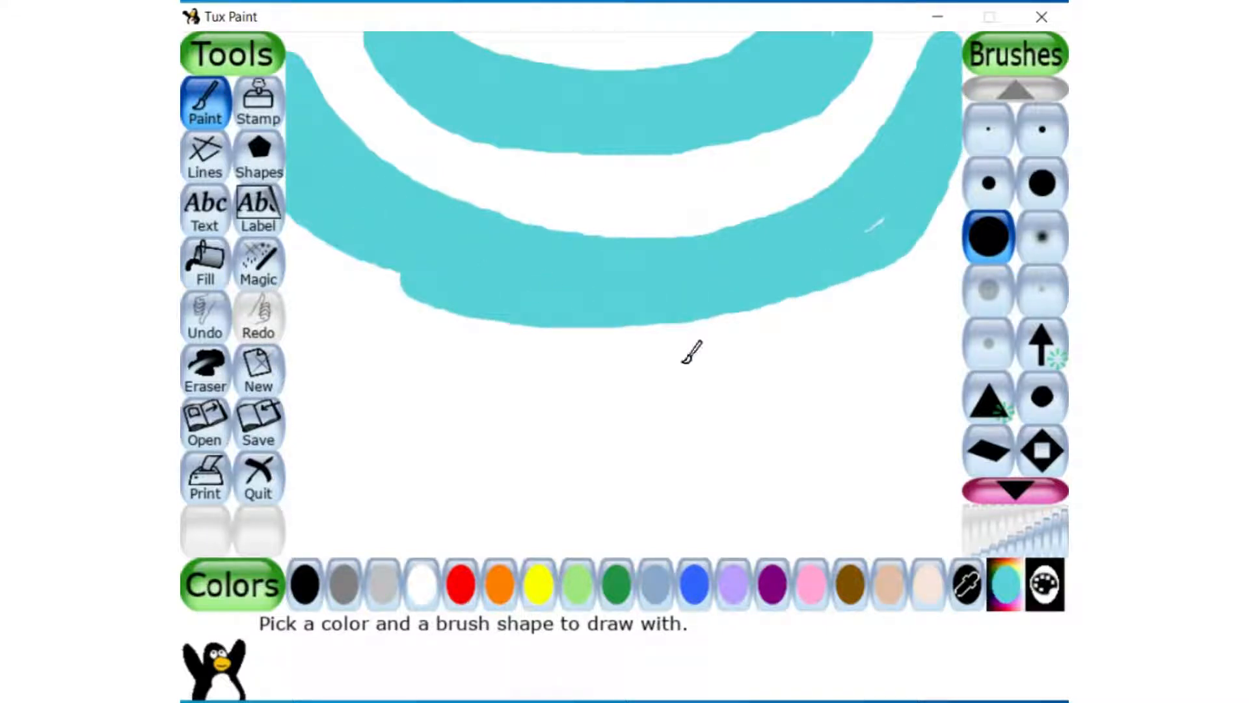
# - Darken the custom turquoise to a muted teal and paint a curved band filling the gap between the two arcs
pyautogui.click(1005, 584)
pyautogui.moveTo(622, 319)
pyautogui.mouseDown()
pyautogui.moveTo(642, 335)
pyautogui.moveTo(654, 257)
pyautogui.mouseUp()
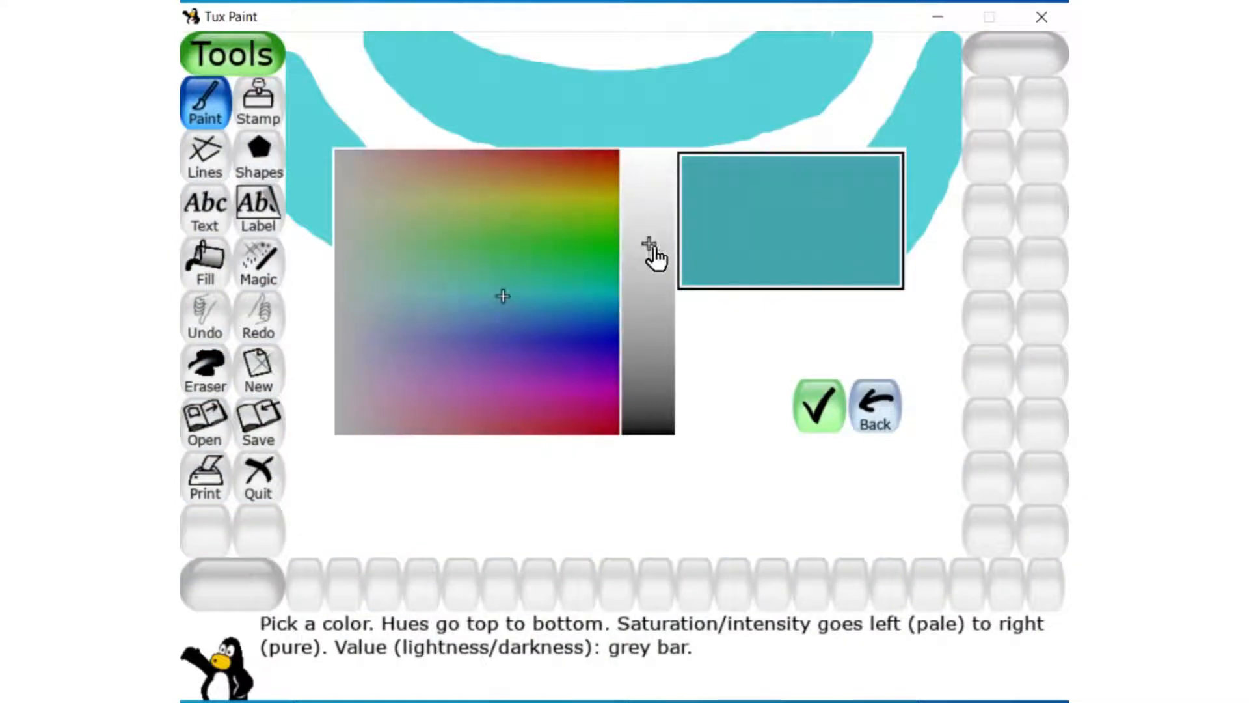
pyautogui.click(819, 416)
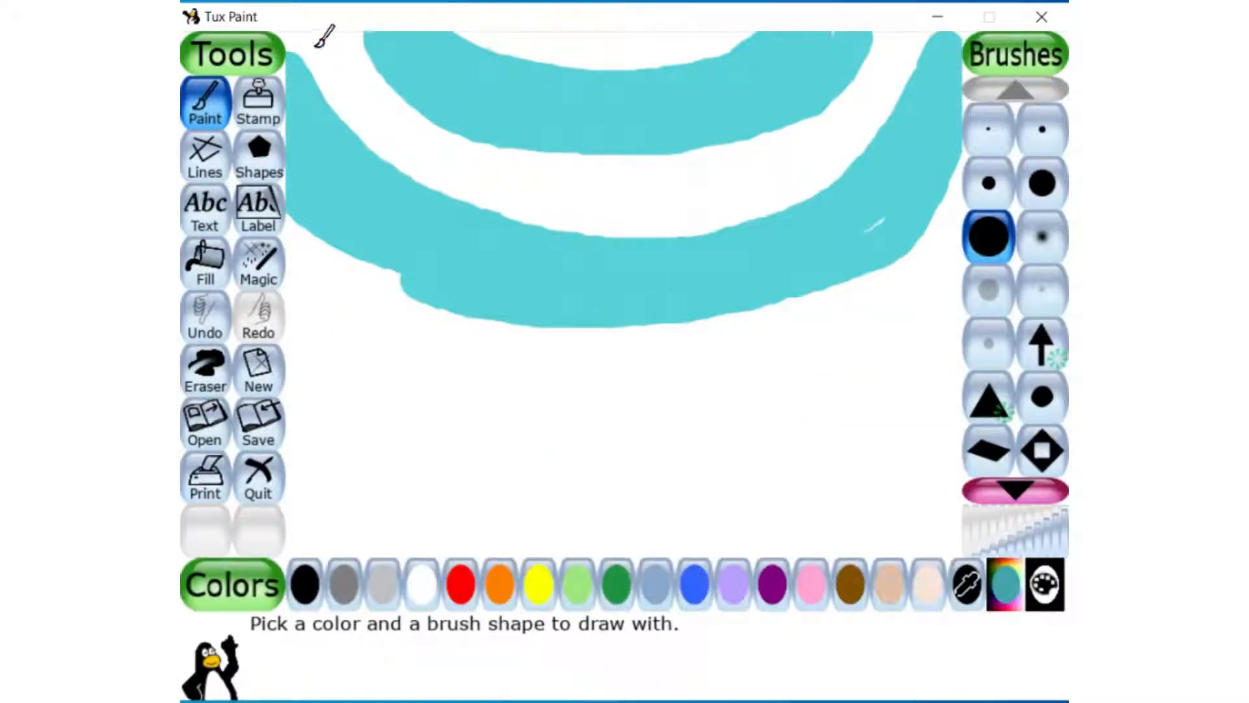
pyautogui.moveTo(323, 38)
pyautogui.mouseDown()
pyautogui.moveTo(356, 110)
pyautogui.moveTo(582, 190)
pyautogui.moveTo(795, 175)
pyautogui.moveTo(902, 125)
pyautogui.moveTo(890, 117)
pyautogui.moveTo(798, 160)
pyautogui.moveTo(869, 108)
pyautogui.moveTo(923, 43)
pyautogui.moveTo(846, 158)
pyautogui.moveTo(892, 64)
pyautogui.moveTo(748, 172)
pyautogui.moveTo(645, 181)
pyautogui.moveTo(888, 86)
pyautogui.moveTo(690, 186)
pyautogui.moveTo(434, 159)
pyautogui.moveTo(582, 172)
pyautogui.moveTo(427, 139)
pyautogui.moveTo(703, 162)
pyautogui.moveTo(534, 170)
pyautogui.moveTo(337, 87)
pyautogui.moveTo(373, 101)
pyautogui.moveTo(339, 47)
pyautogui.moveTo(470, 163)
pyautogui.moveTo(396, 130)
pyautogui.moveTo(537, 204)
pyautogui.moveTo(433, 174)
pyautogui.moveTo(678, 212)
pyautogui.moveTo(584, 210)
pyautogui.moveTo(836, 202)
pyautogui.moveTo(782, 220)
pyautogui.moveTo(759, 190)
pyautogui.mouseUp()
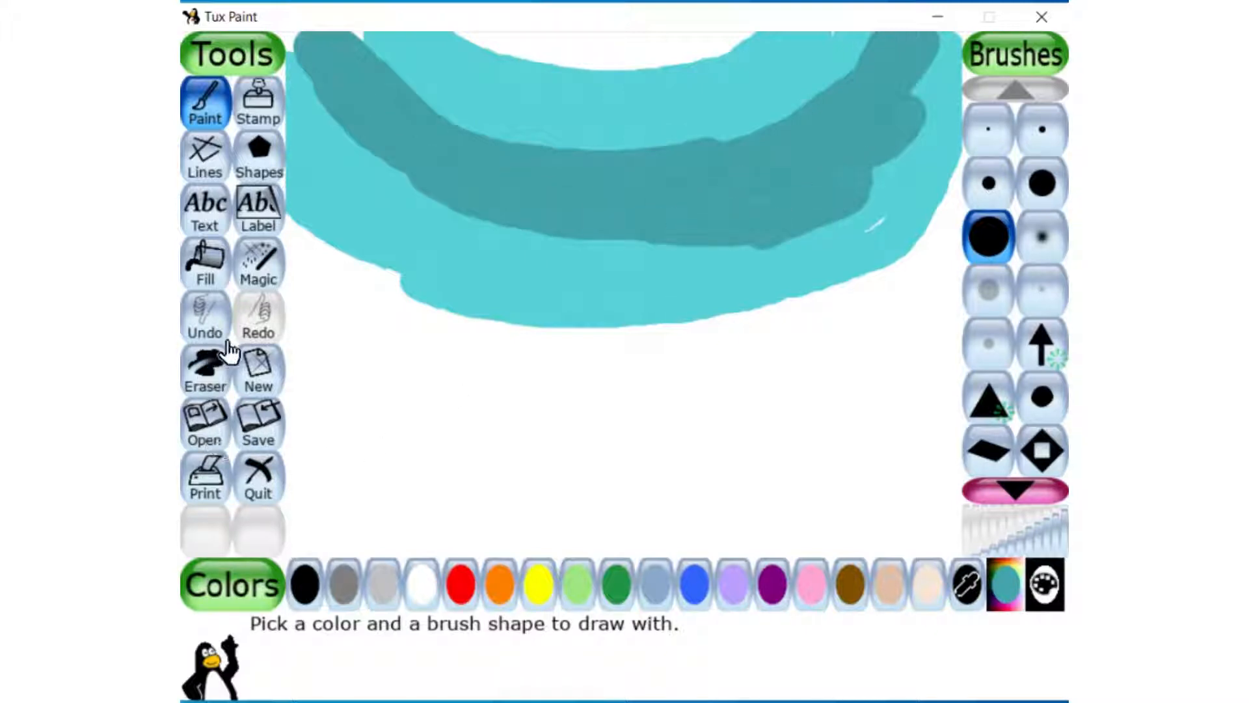
# - Mix a dark navy blue as the custom paint colour
pyautogui.click(966, 583)
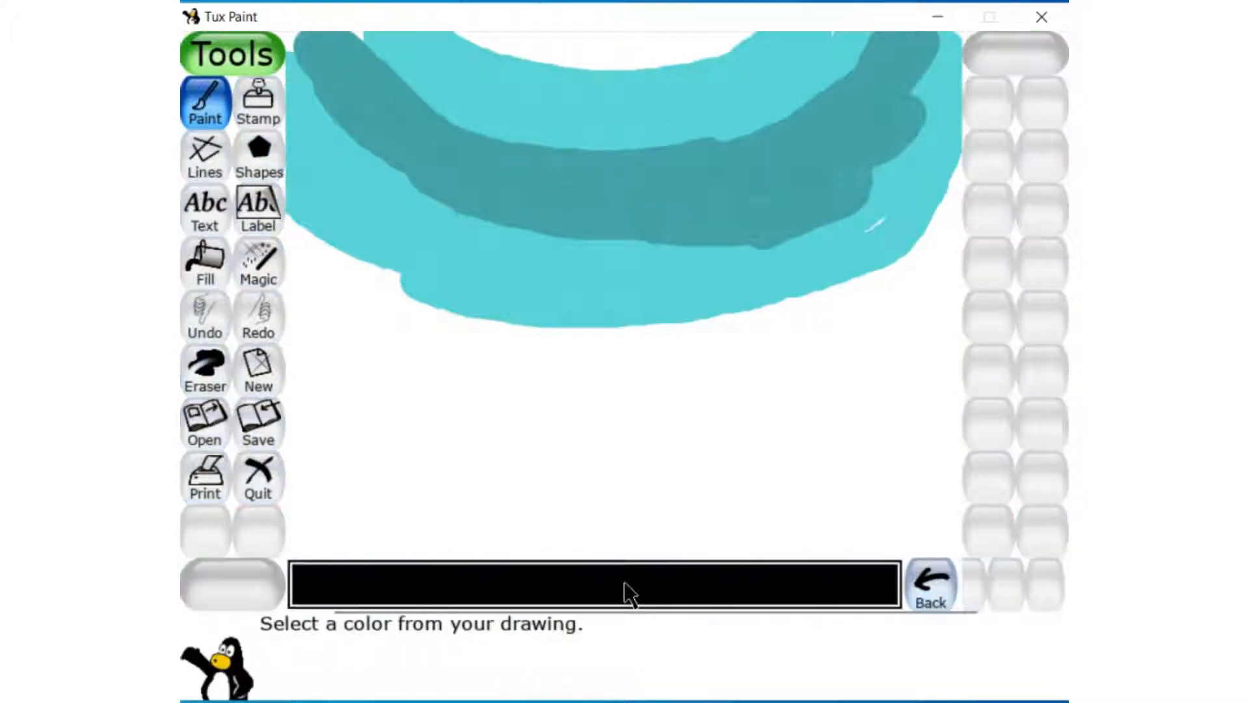
pyautogui.click(931, 585)
pyautogui.click(963, 584)
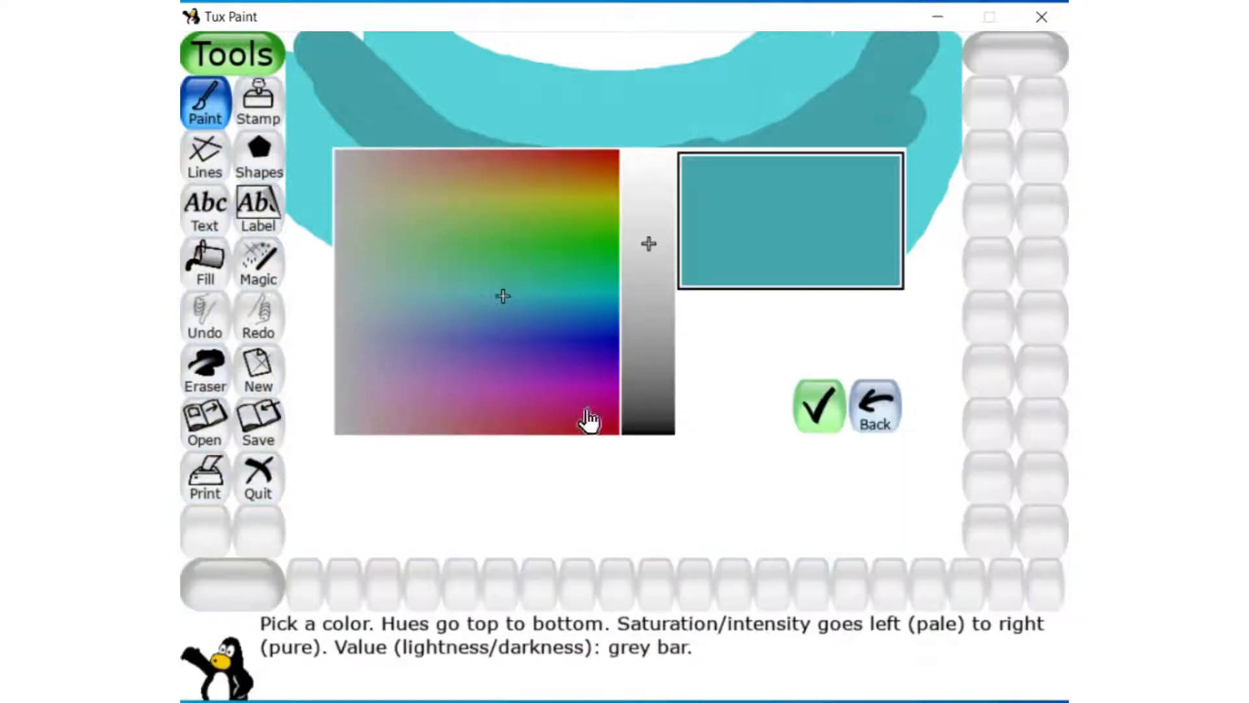
pyautogui.click(553, 326)
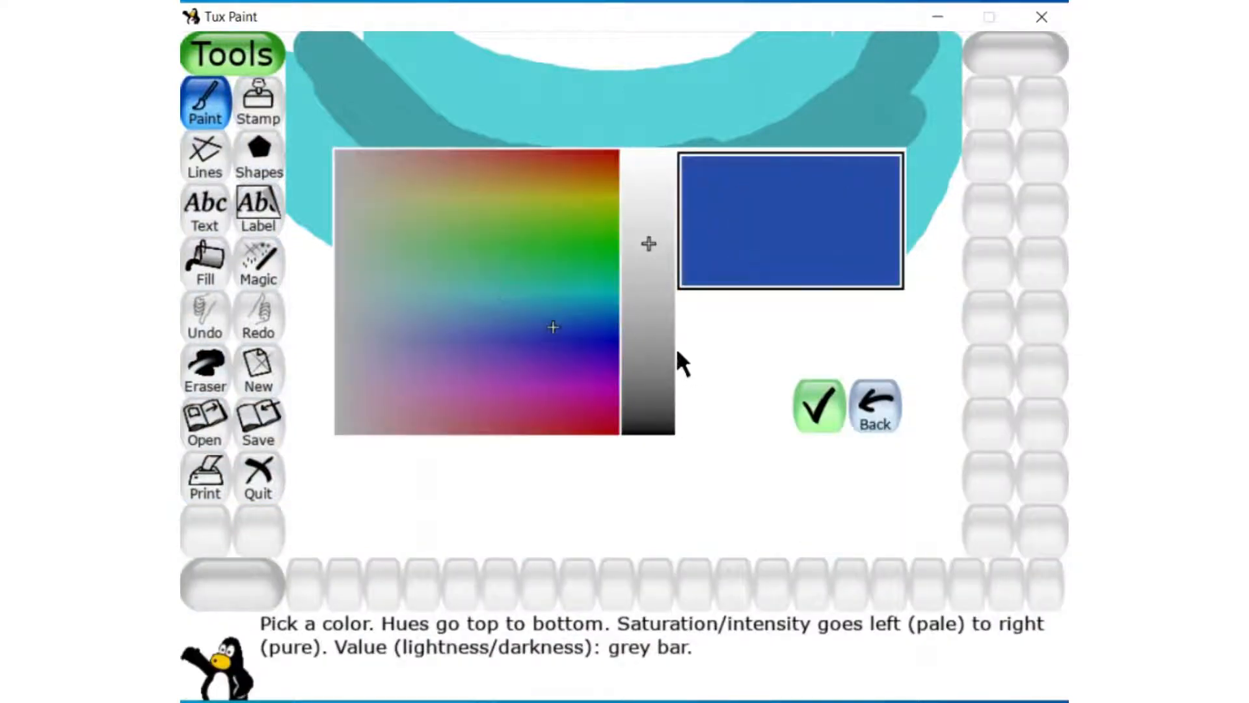
pyautogui.click(587, 338)
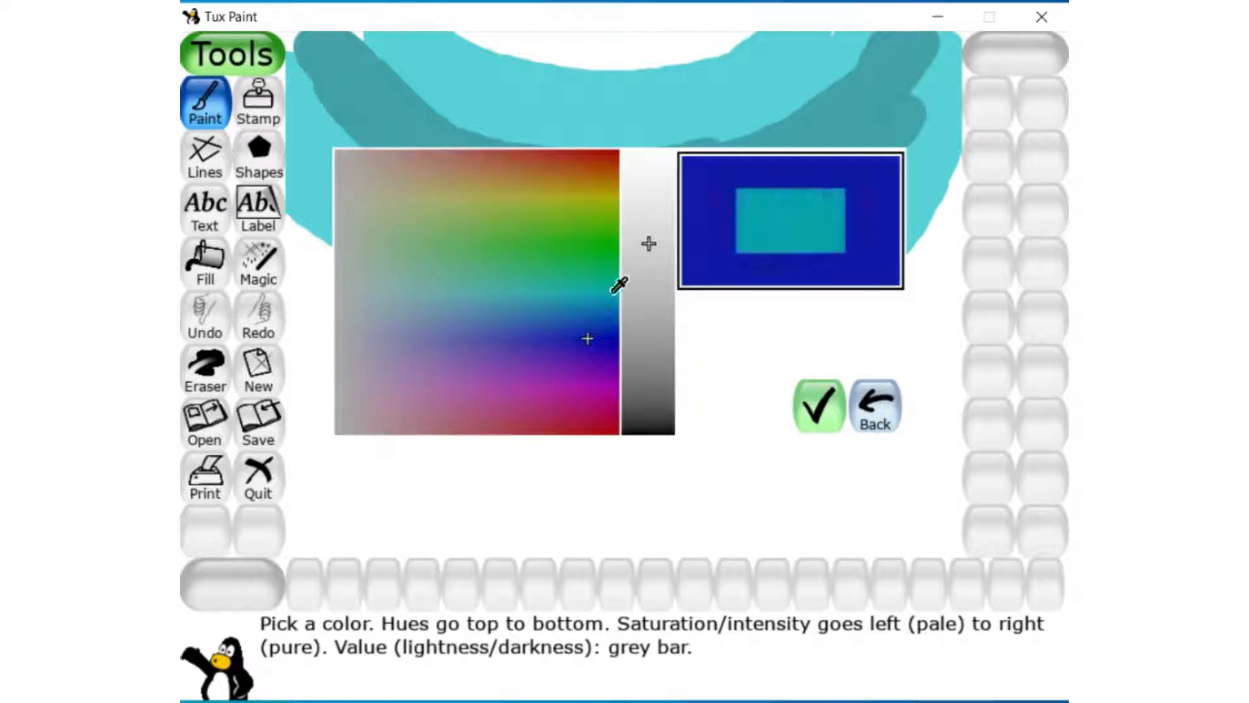
pyautogui.click(817, 407)
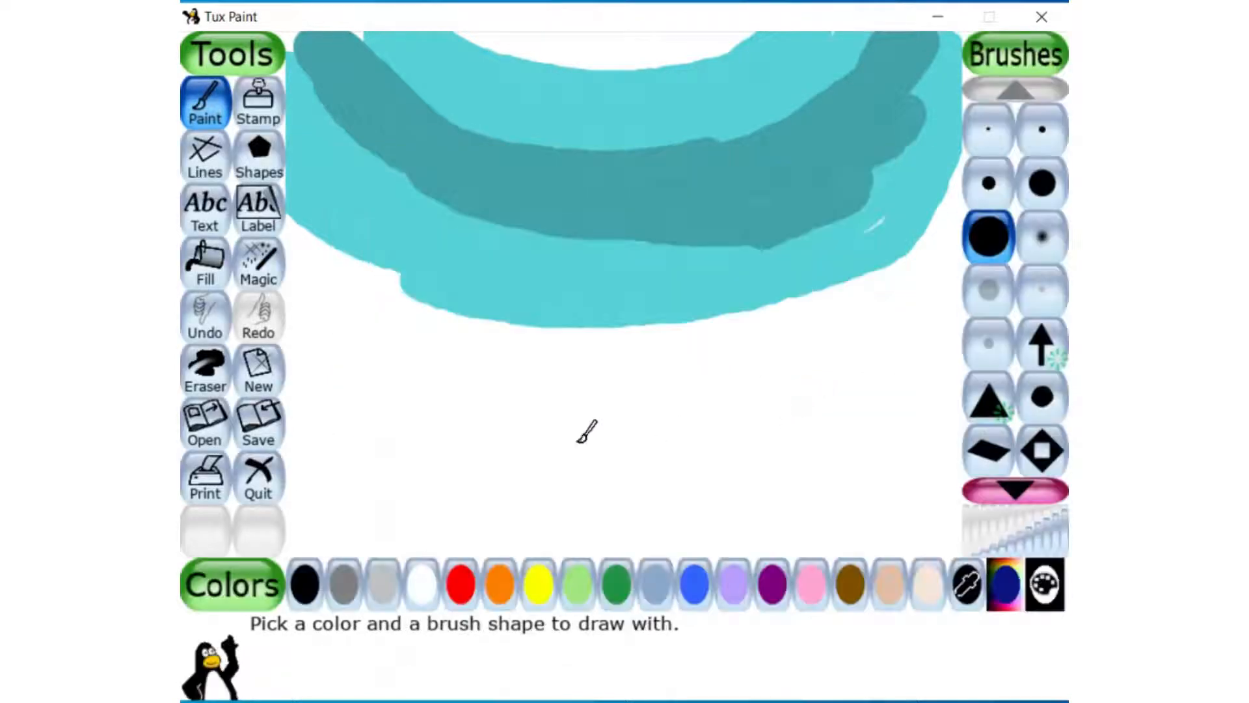
# - Paint a thick curved navy band across the lower canvas and a Blue band directly above it
pyautogui.moveTo(301, 390)
pyautogui.mouseDown()
pyautogui.moveTo(368, 447)
pyautogui.moveTo(586, 487)
pyautogui.moveTo(838, 432)
pyautogui.moveTo(958, 335)
pyautogui.moveTo(924, 419)
pyautogui.moveTo(787, 483)
pyautogui.moveTo(604, 507)
pyautogui.moveTo(418, 475)
pyautogui.moveTo(335, 405)
pyautogui.moveTo(417, 491)
pyautogui.moveTo(611, 518)
pyautogui.moveTo(848, 451)
pyautogui.moveTo(801, 473)
pyautogui.moveTo(962, 409)
pyautogui.moveTo(891, 457)
pyautogui.moveTo(595, 505)
pyautogui.moveTo(407, 488)
pyautogui.moveTo(335, 439)
pyautogui.moveTo(290, 377)
pyautogui.moveTo(332, 413)
pyautogui.moveTo(304, 365)
pyautogui.mouseUp()
pyautogui.moveTo(481, 475); pyautogui.dragTo(716, 448)
pyautogui.moveTo(716, 449); pyautogui.dragTo(658, 477)
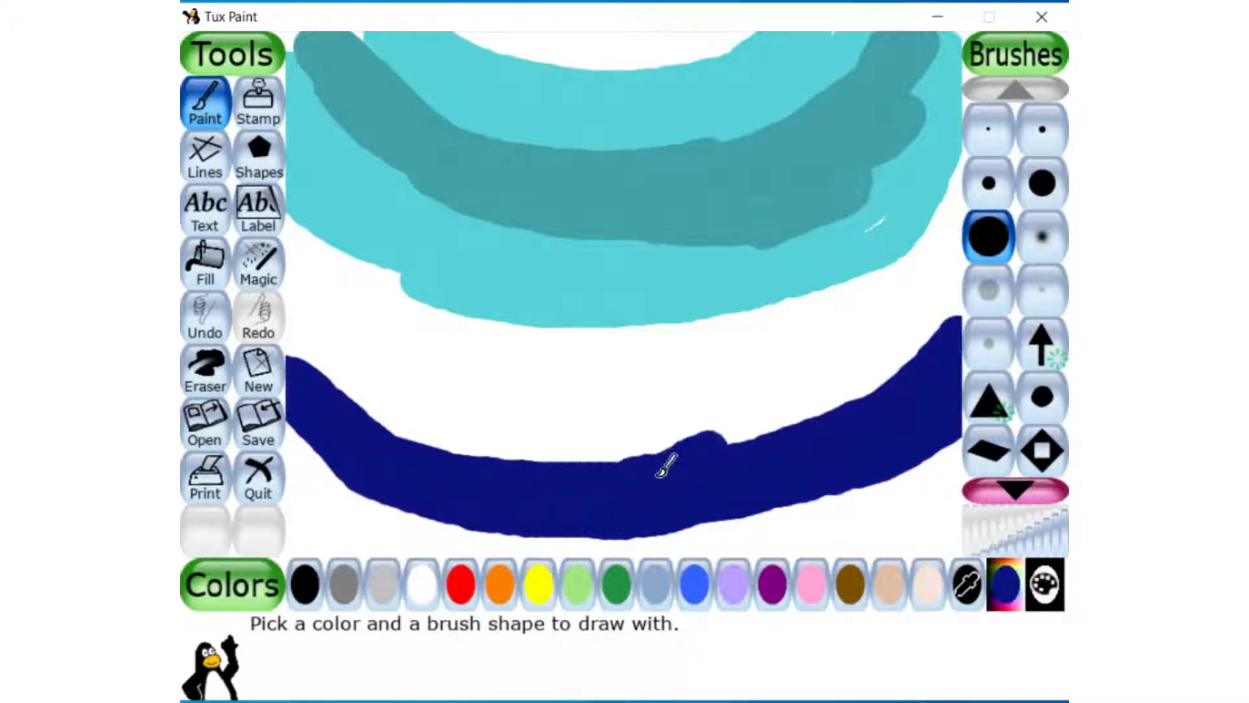
pyautogui.click(693, 585)
pyautogui.moveTo(418, 360)
pyautogui.mouseDown()
pyautogui.moveTo(704, 436)
pyautogui.moveTo(514, 413)
pyautogui.moveTo(833, 403)
pyautogui.moveTo(962, 316)
pyautogui.moveTo(703, 451)
pyautogui.moveTo(968, 291)
pyautogui.moveTo(821, 394)
pyautogui.moveTo(572, 465)
pyautogui.moveTo(572, 453)
pyautogui.moveTo(440, 430)
pyautogui.moveTo(300, 324)
pyautogui.moveTo(440, 414)
pyautogui.moveTo(394, 348)
pyautogui.moveTo(765, 334)
pyautogui.moveTo(560, 391)
pyautogui.moveTo(892, 339)
pyautogui.moveTo(634, 416)
pyautogui.moveTo(937, 289)
pyautogui.mouseUp()
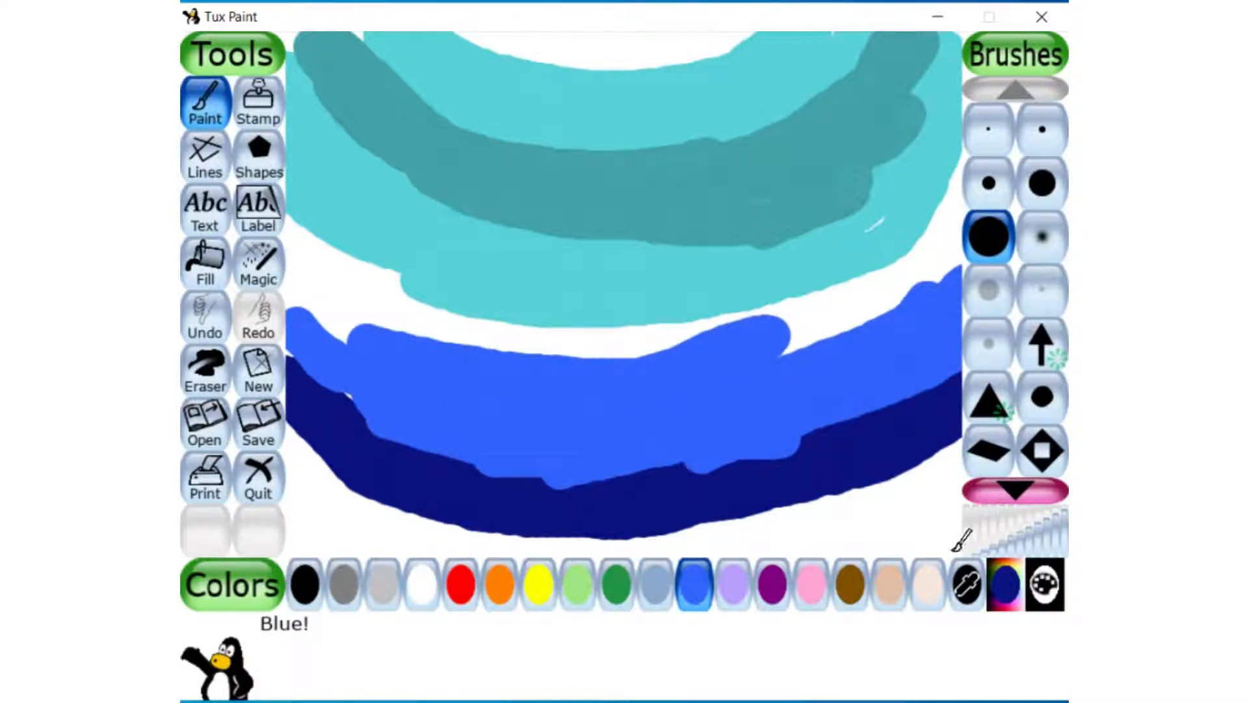
# - Mix a dark teal and paint it along the bottom of the canvas and over the gap between the turquoise and blue bands
pyautogui.click(1005, 584)
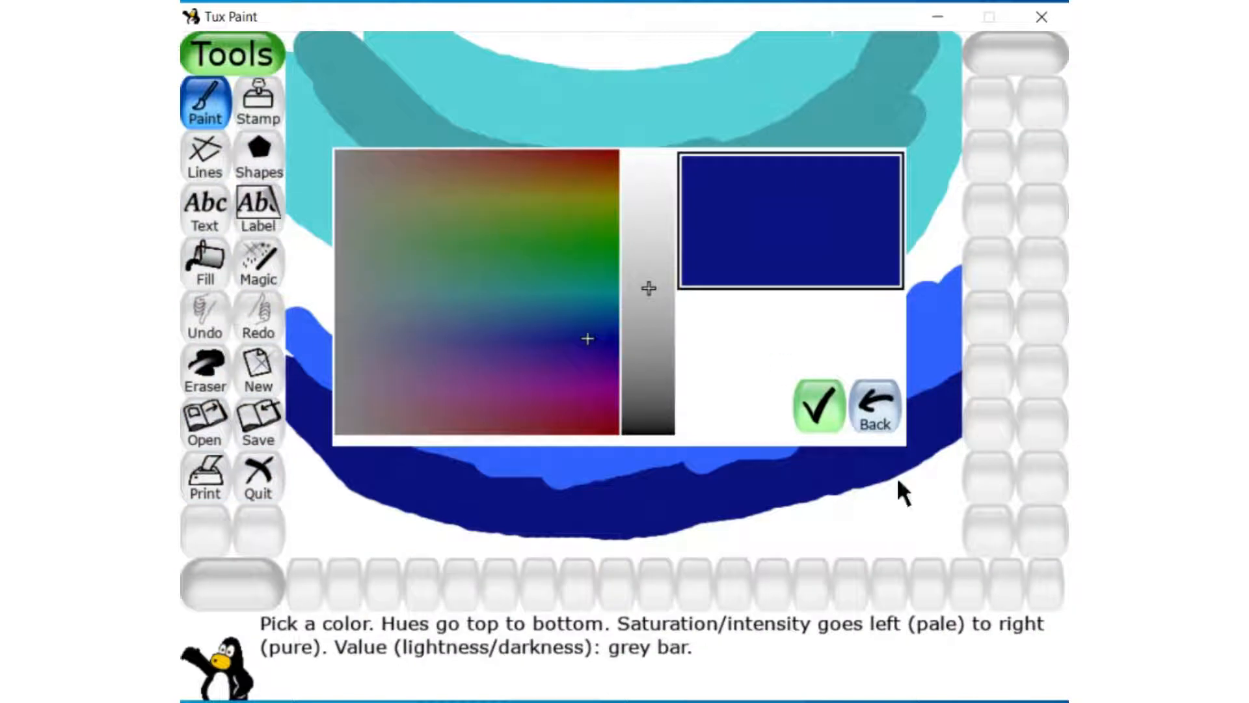
pyautogui.click(573, 299)
pyautogui.click(821, 410)
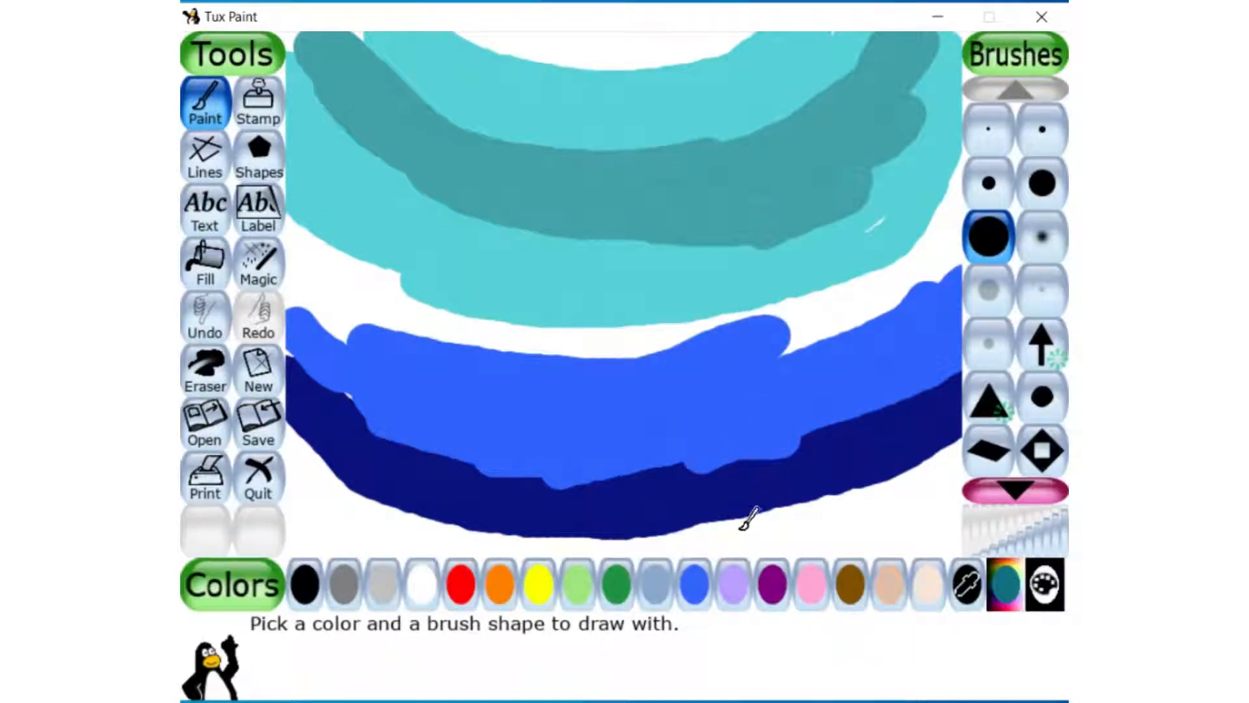
pyautogui.moveTo(742, 527)
pyautogui.mouseDown()
pyautogui.moveTo(988, 482)
pyautogui.moveTo(771, 527)
pyautogui.moveTo(969, 461)
pyautogui.moveTo(918, 502)
pyautogui.moveTo(955, 533)
pyautogui.moveTo(838, 549)
pyautogui.moveTo(934, 549)
pyautogui.moveTo(722, 545)
pyautogui.mouseUp()
pyautogui.moveTo(302, 445)
pyautogui.mouseDown()
pyautogui.moveTo(354, 532)
pyautogui.moveTo(693, 532)
pyautogui.moveTo(370, 543)
pyautogui.moveTo(305, 498)
pyautogui.moveTo(391, 535)
pyautogui.moveTo(405, 529)
pyautogui.moveTo(311, 477)
pyautogui.moveTo(364, 527)
pyautogui.moveTo(418, 523)
pyautogui.moveTo(365, 509)
pyautogui.moveTo(312, 471)
pyautogui.moveTo(297, 434)
pyautogui.mouseUp()
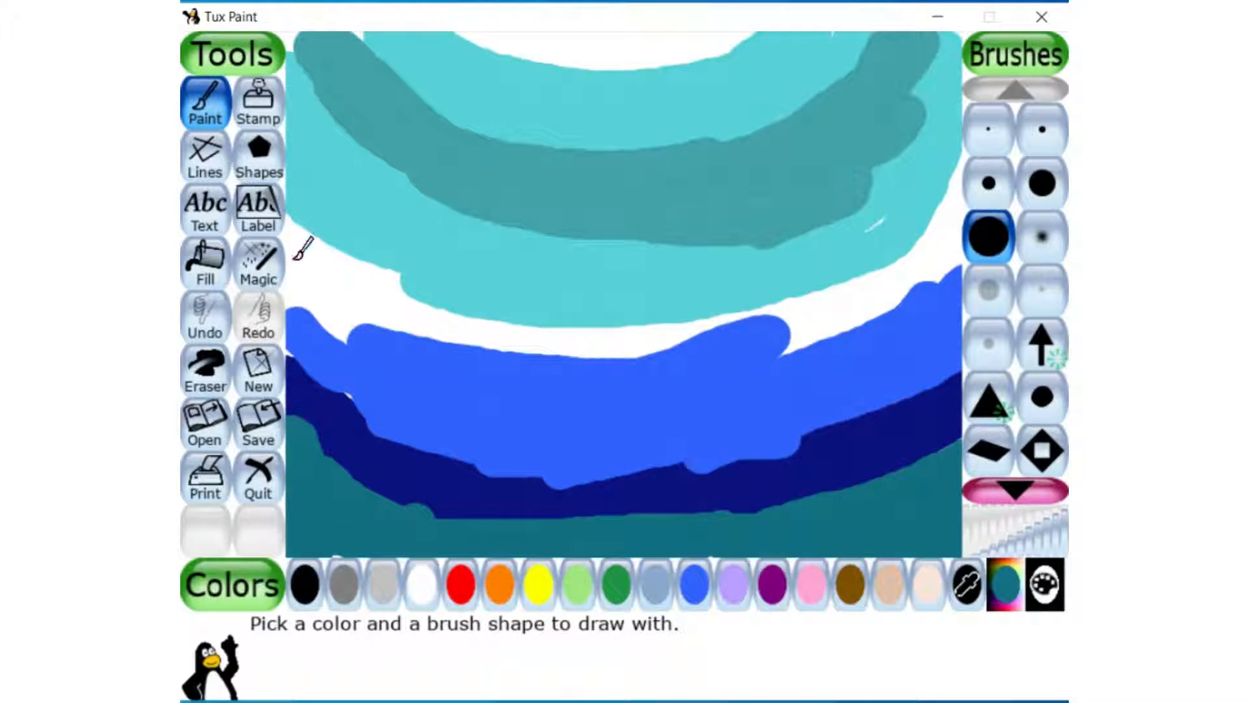
pyautogui.moveTo(297, 257)
pyautogui.mouseDown()
pyautogui.moveTo(333, 307)
pyautogui.moveTo(466, 323)
pyautogui.mouseUp()
pyautogui.moveTo(378, 311)
pyautogui.mouseDown()
pyautogui.moveTo(493, 344)
pyautogui.moveTo(327, 319)
pyautogui.moveTo(590, 358)
pyautogui.moveTo(795, 335)
pyautogui.moveTo(720, 360)
pyautogui.moveTo(677, 361)
pyautogui.moveTo(881, 302)
pyautogui.moveTo(946, 255)
pyautogui.moveTo(955, 228)
pyautogui.moveTo(886, 301)
pyautogui.moveTo(695, 346)
pyautogui.moveTo(884, 265)
pyautogui.moveTo(954, 167)
pyautogui.mouseUp()
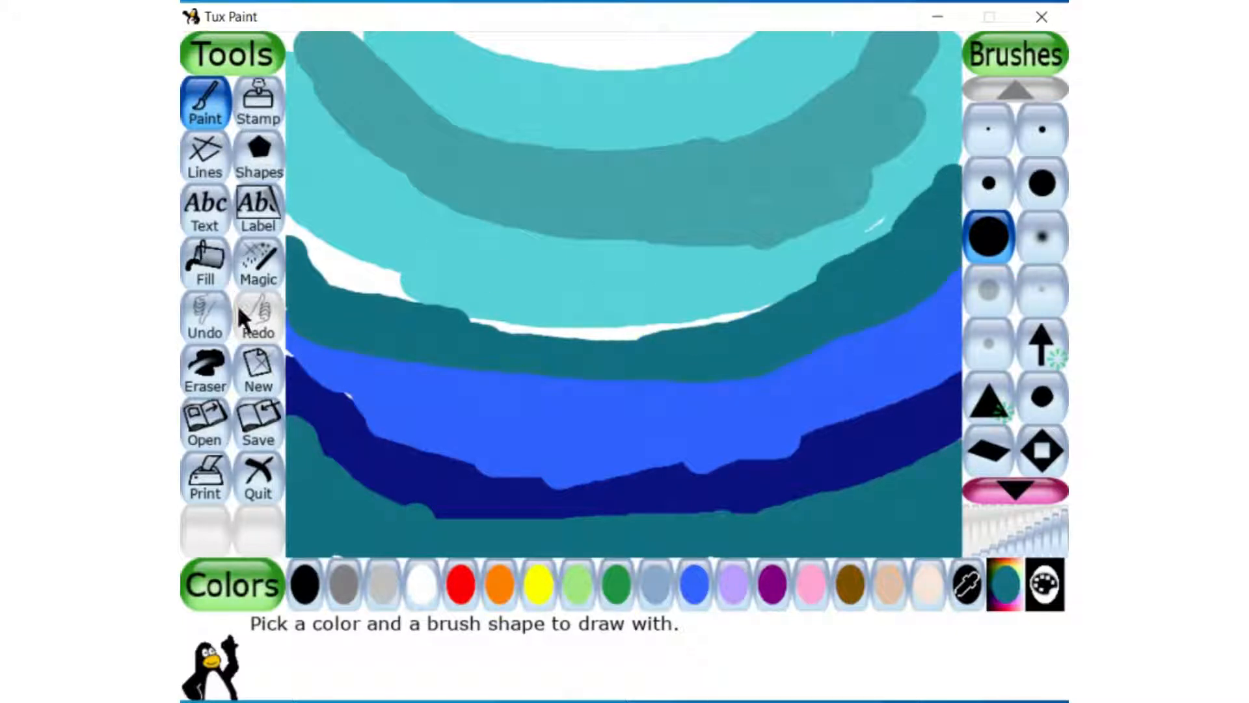
# - Apply the Waves and Wavelets magic effects alternately to the picture until the colour bands scatter into a fine speckled gradient
pyautogui.click(249, 272)
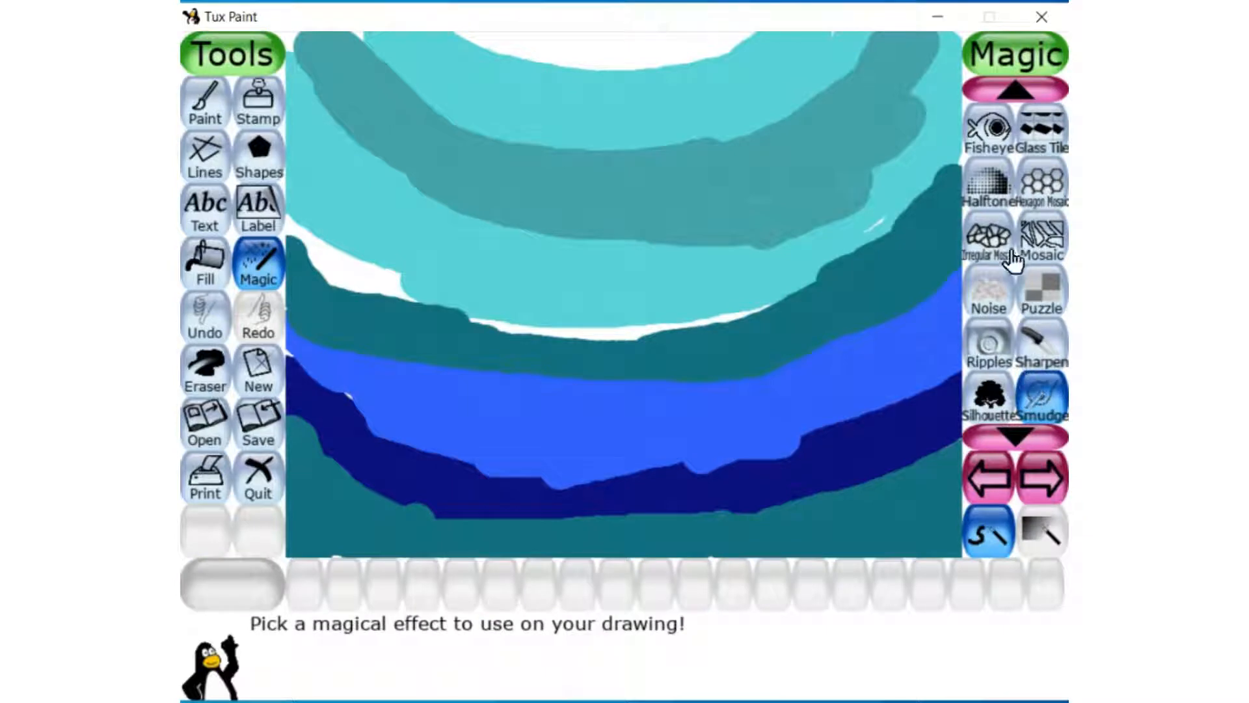
pyautogui.click(1041, 480)
pyautogui.click(1041, 480)
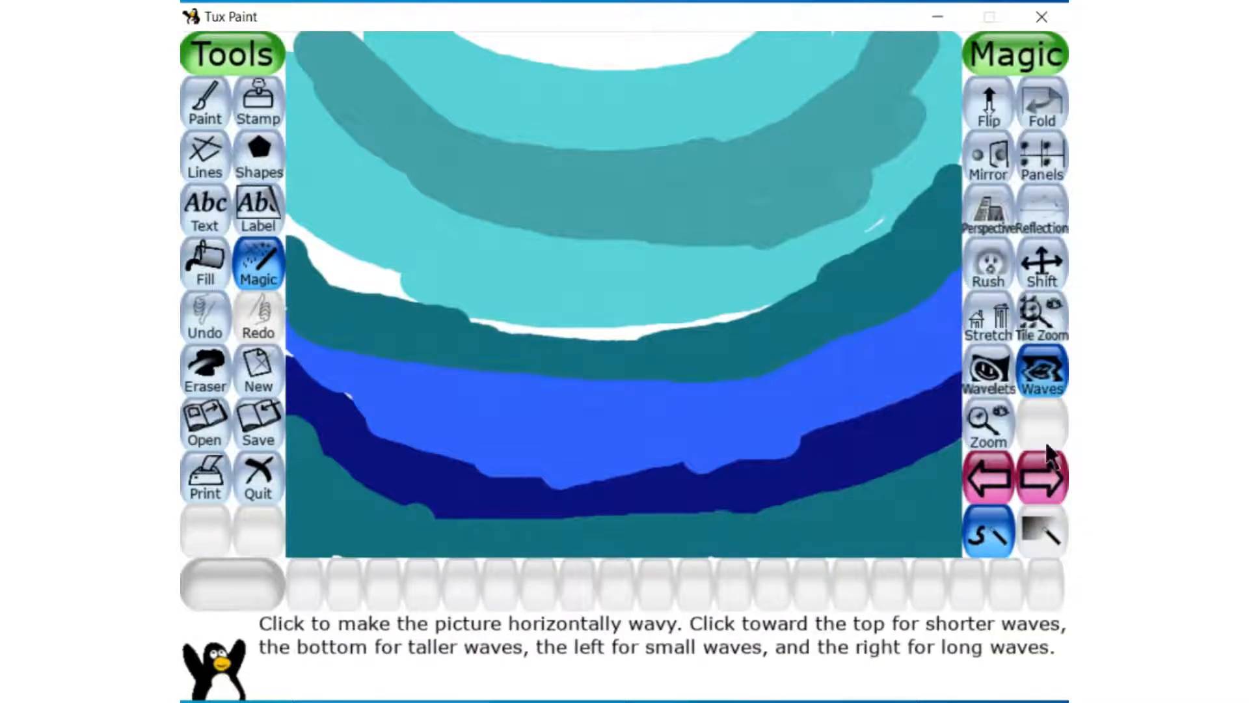
pyautogui.click(846, 358)
pyautogui.click(988, 371)
pyautogui.click(935, 366)
pyautogui.click(1041, 371)
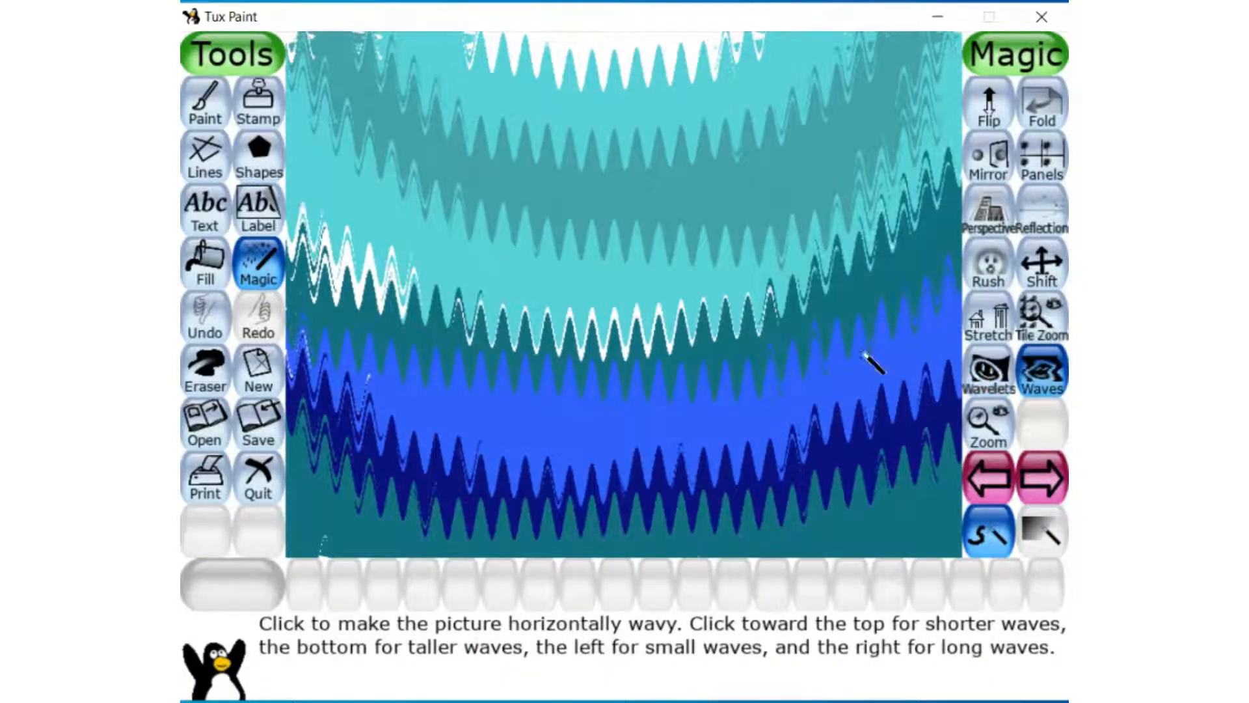
pyautogui.click(870, 357)
pyautogui.click(1012, 380)
pyautogui.click(1041, 370)
pyautogui.click(870, 358)
pyautogui.click(988, 372)
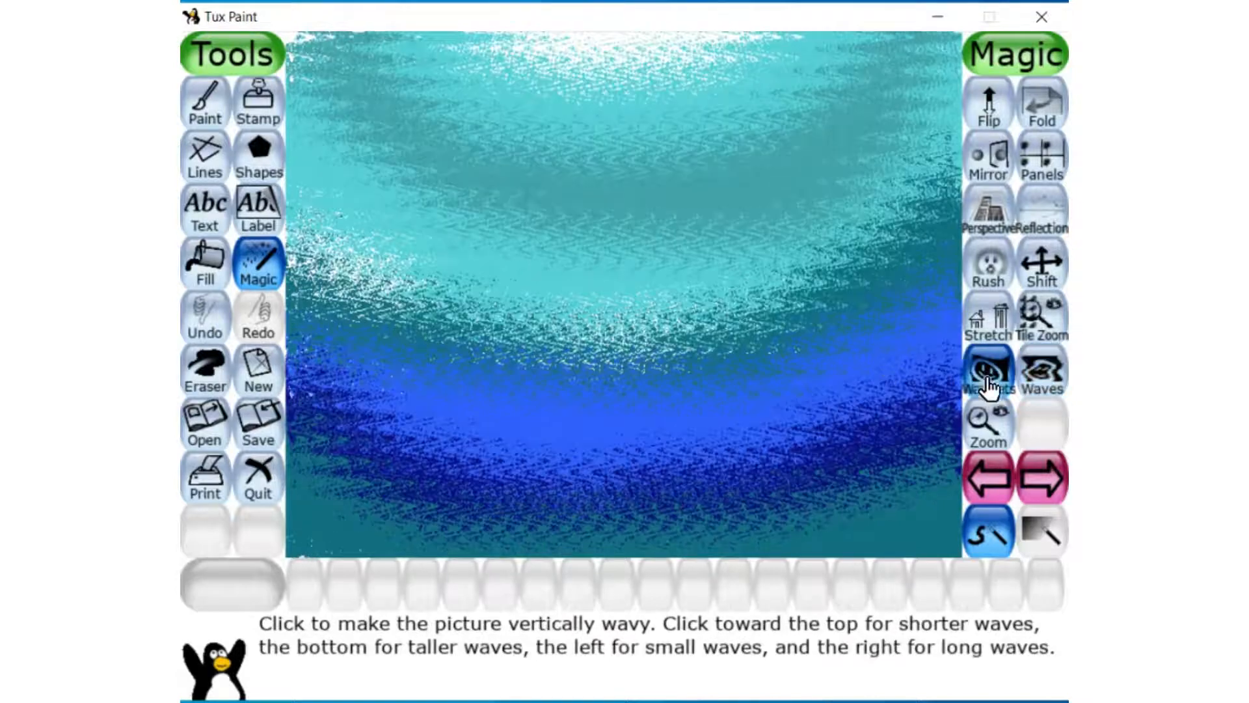
pyautogui.click(875, 361)
pyautogui.click(1041, 371)
pyautogui.click(848, 361)
pyautogui.click(988, 372)
pyautogui.click(871, 359)
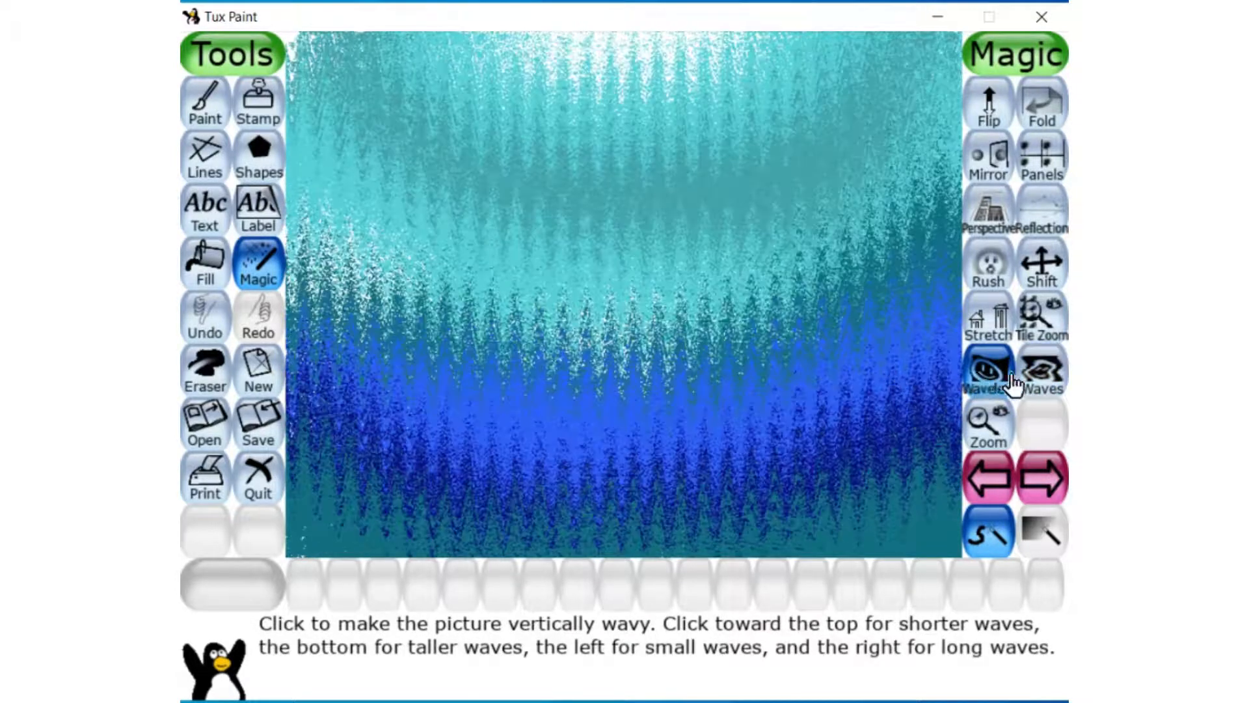
pyautogui.click(1041, 371)
pyautogui.click(864, 363)
pyautogui.click(998, 384)
pyautogui.click(884, 368)
pyautogui.click(1041, 371)
pyautogui.click(887, 362)
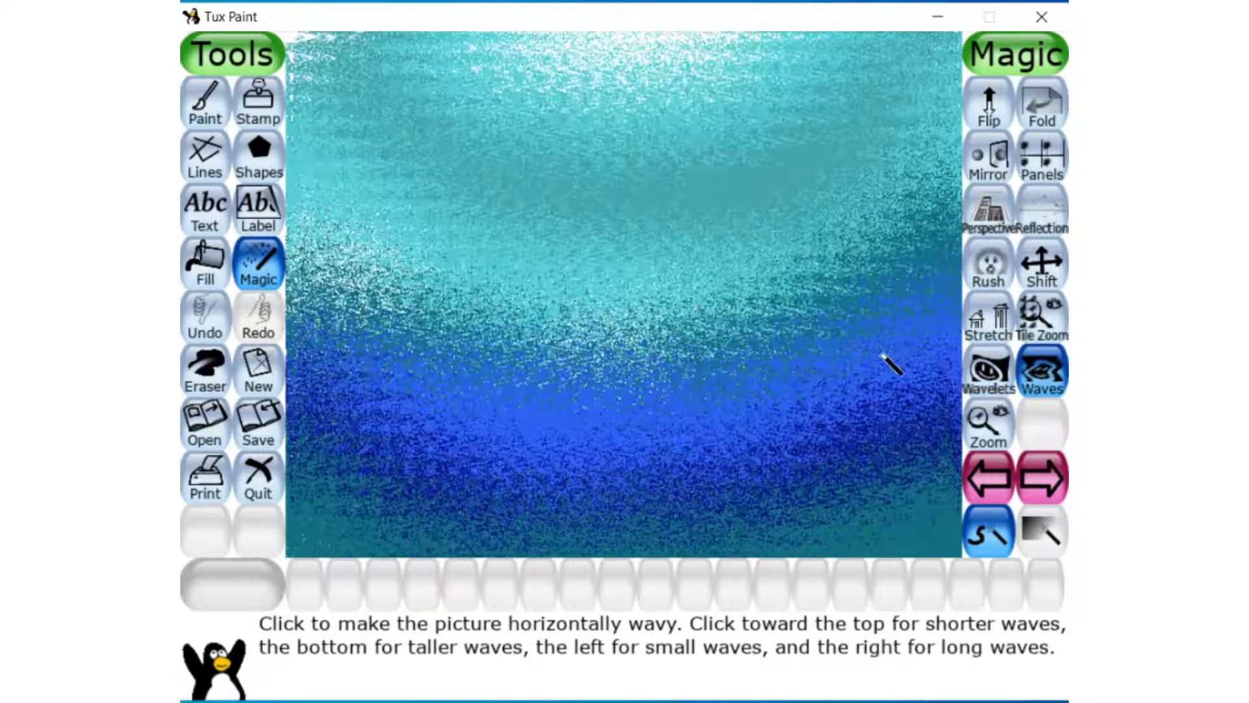
pyautogui.click(989, 372)
pyautogui.click(901, 364)
pyautogui.click(1041, 370)
pyautogui.click(911, 364)
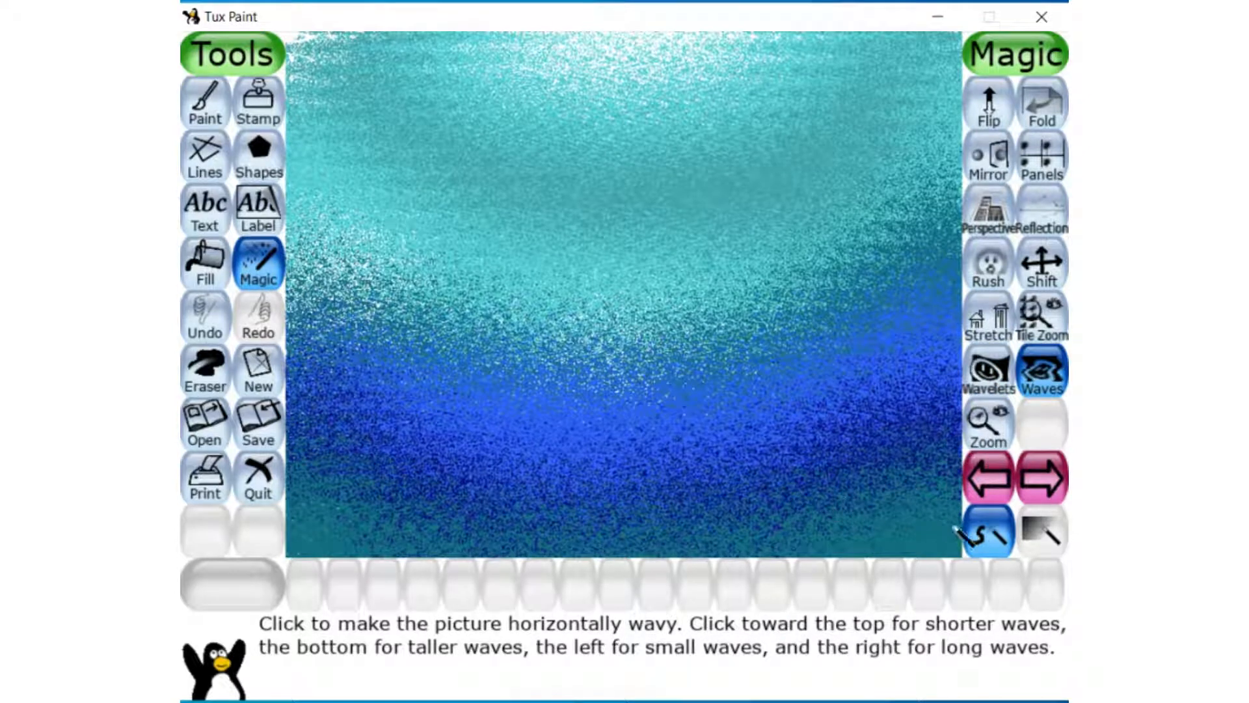
# - Smudge the speckled white glow at the top centre of the picture into a soft light area with outward-curving edges
pyautogui.click(985, 473)
pyautogui.click(983, 471)
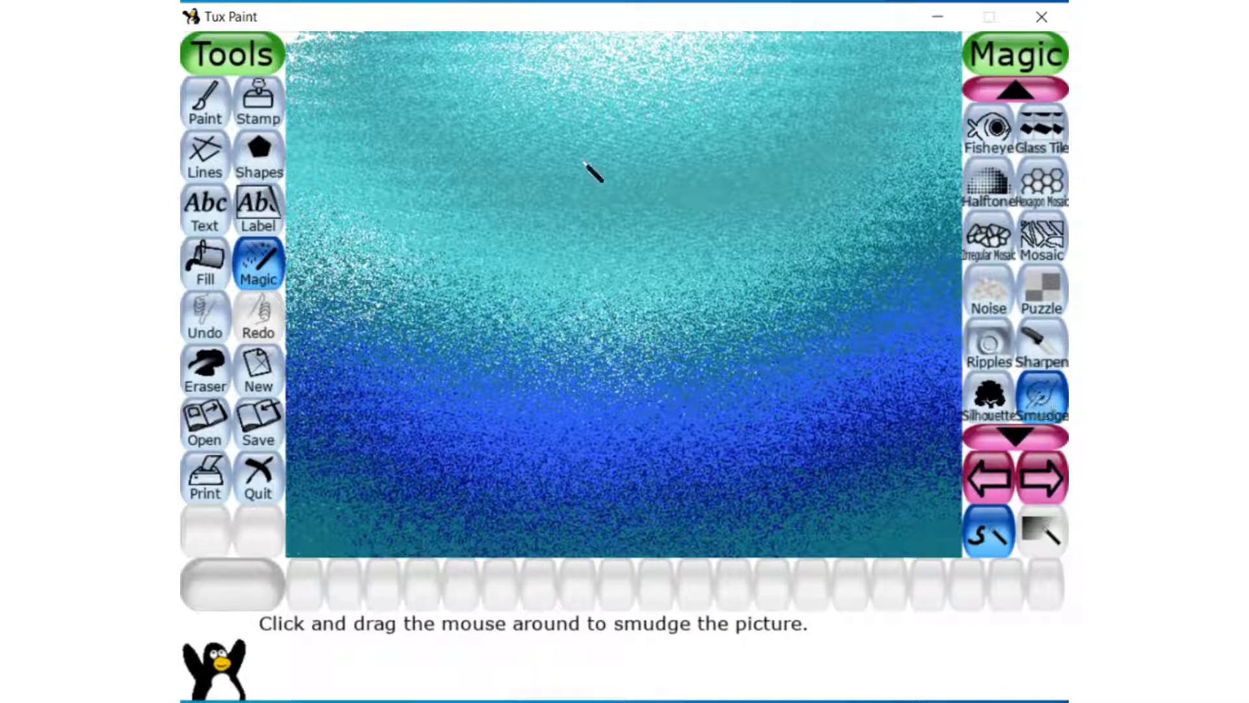
pyautogui.moveTo(507, 56)
pyautogui.mouseDown()
pyautogui.moveTo(576, 90)
pyautogui.moveTo(670, 78)
pyautogui.moveTo(712, 44)
pyautogui.moveTo(597, 77)
pyautogui.moveTo(549, 45)
pyautogui.moveTo(618, 63)
pyautogui.moveTo(667, 51)
pyautogui.moveTo(504, 41)
pyautogui.moveTo(637, 47)
pyautogui.mouseUp()
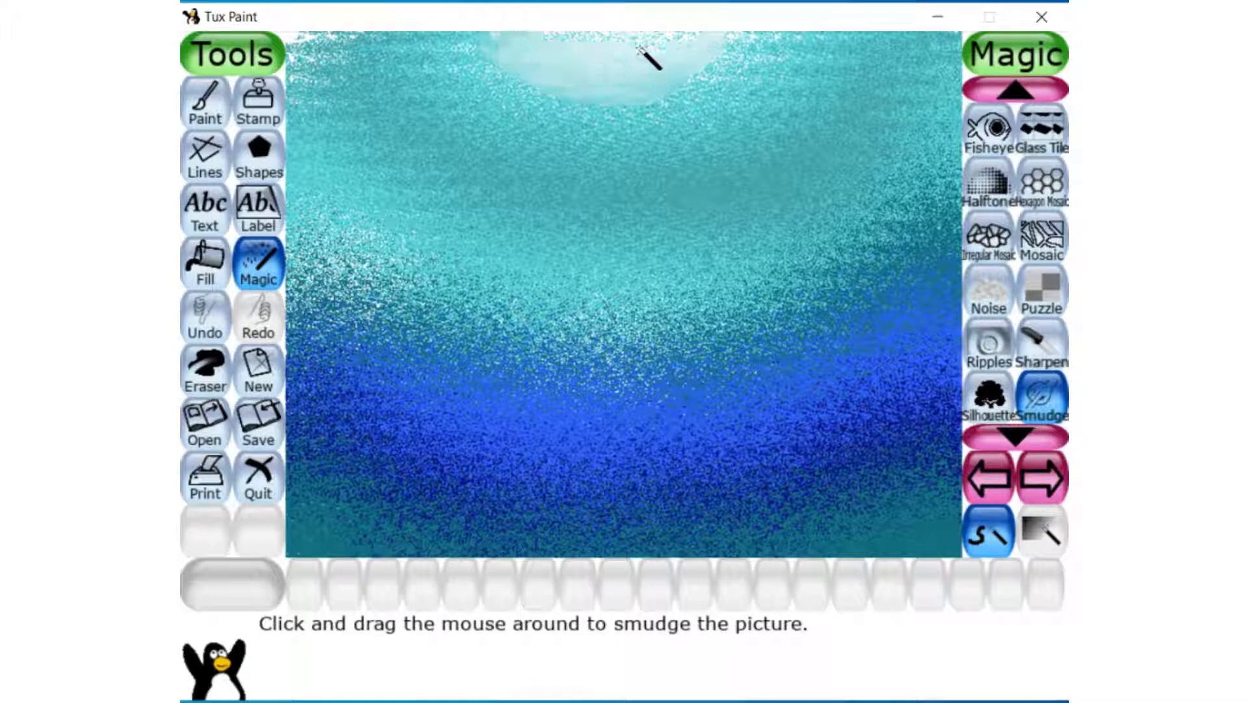
pyautogui.moveTo(742, 40)
pyautogui.mouseDown()
pyautogui.moveTo(606, 93)
pyautogui.moveTo(712, 80)
pyautogui.moveTo(774, 46)
pyautogui.moveTo(606, 103)
pyautogui.moveTo(754, 49)
pyautogui.mouseUp()
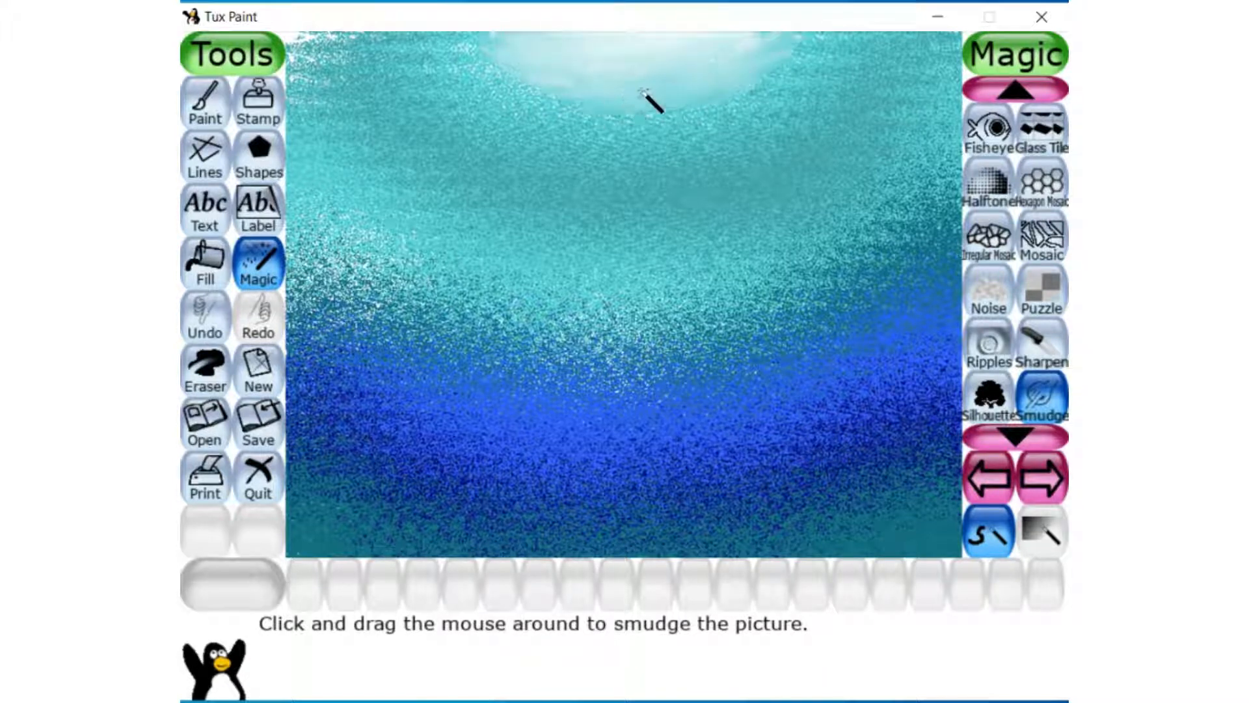
pyautogui.moveTo(753, 37)
pyautogui.mouseDown()
pyautogui.moveTo(558, 103)
pyautogui.moveTo(530, 53)
pyautogui.mouseUp()
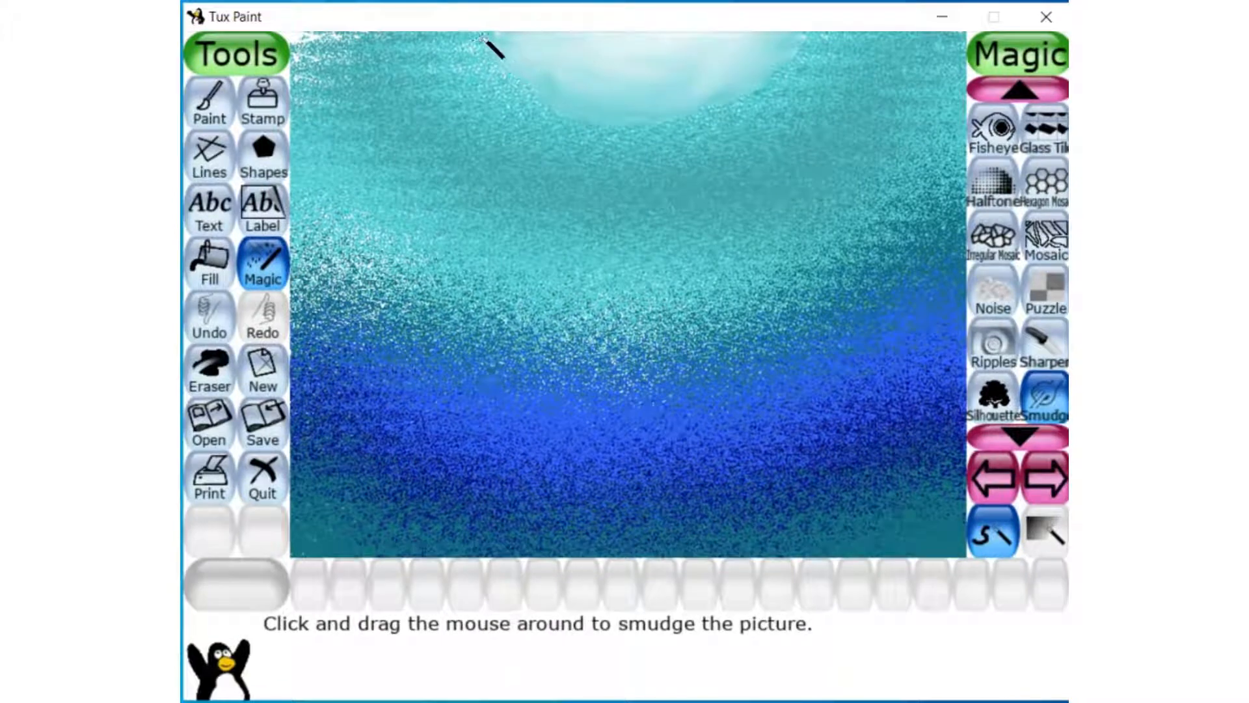
pyautogui.moveTo(495, 60)
pyautogui.mouseDown()
pyautogui.moveTo(580, 106)
pyautogui.moveTo(432, 31)
pyautogui.moveTo(470, 73)
pyautogui.moveTo(575, 120)
pyautogui.moveTo(453, 38)
pyautogui.mouseUp()
pyautogui.moveTo(672, 119)
pyautogui.mouseDown()
pyautogui.moveTo(792, 98)
pyautogui.moveTo(638, 130)
pyautogui.moveTo(855, 52)
pyautogui.moveTo(613, 152)
pyautogui.moveTo(636, 175)
pyautogui.mouseUp()
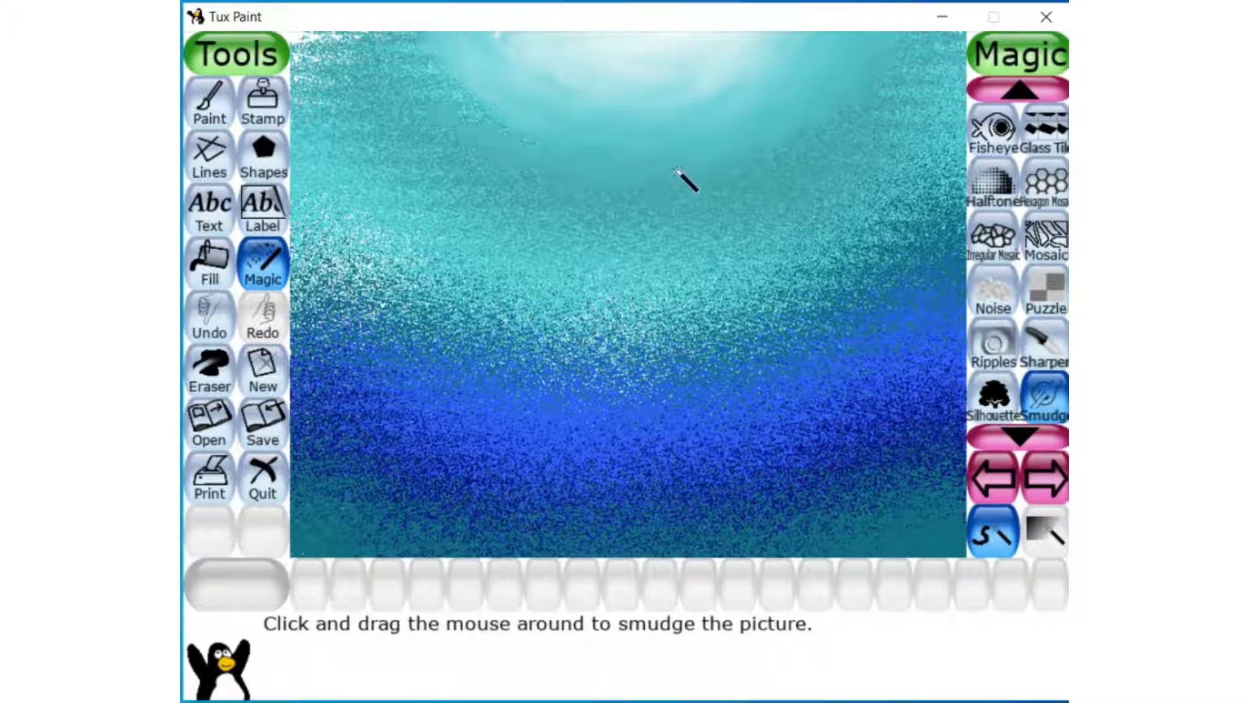
# - Smudge the speckled turquoise area around the glow in curved strokes, out to the upper corners and down its lower edge
pyautogui.moveTo(421, 82); pyautogui.dragTo(385, 29)
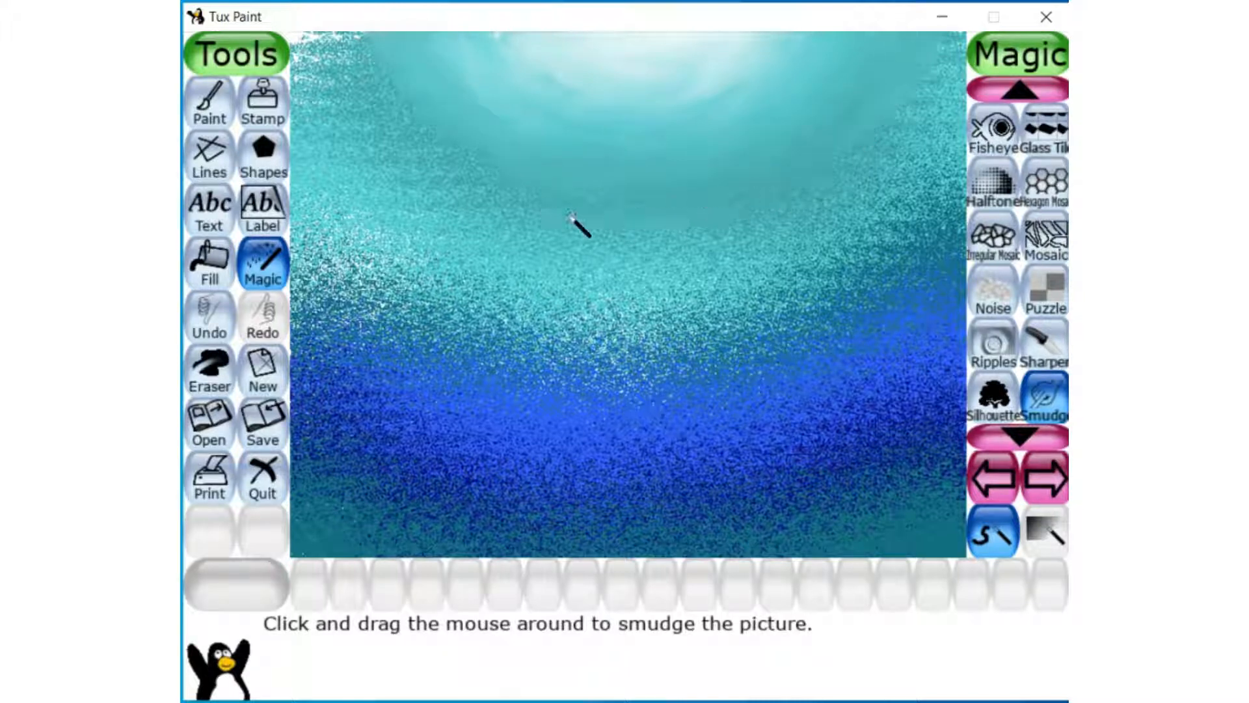
pyautogui.moveTo(571, 218); pyautogui.dragTo(785, 194)
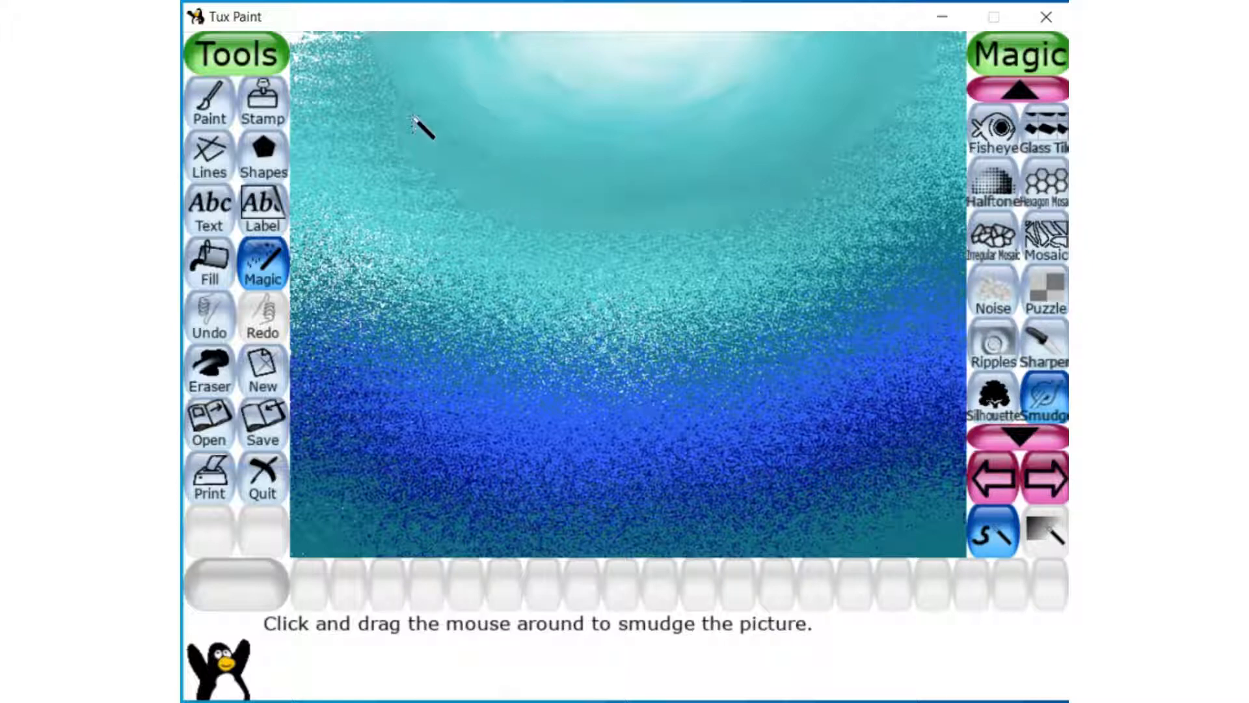
pyautogui.moveTo(414, 118)
pyautogui.mouseDown()
pyautogui.moveTo(340, 62)
pyautogui.moveTo(352, 44)
pyautogui.moveTo(329, 81)
pyautogui.mouseUp()
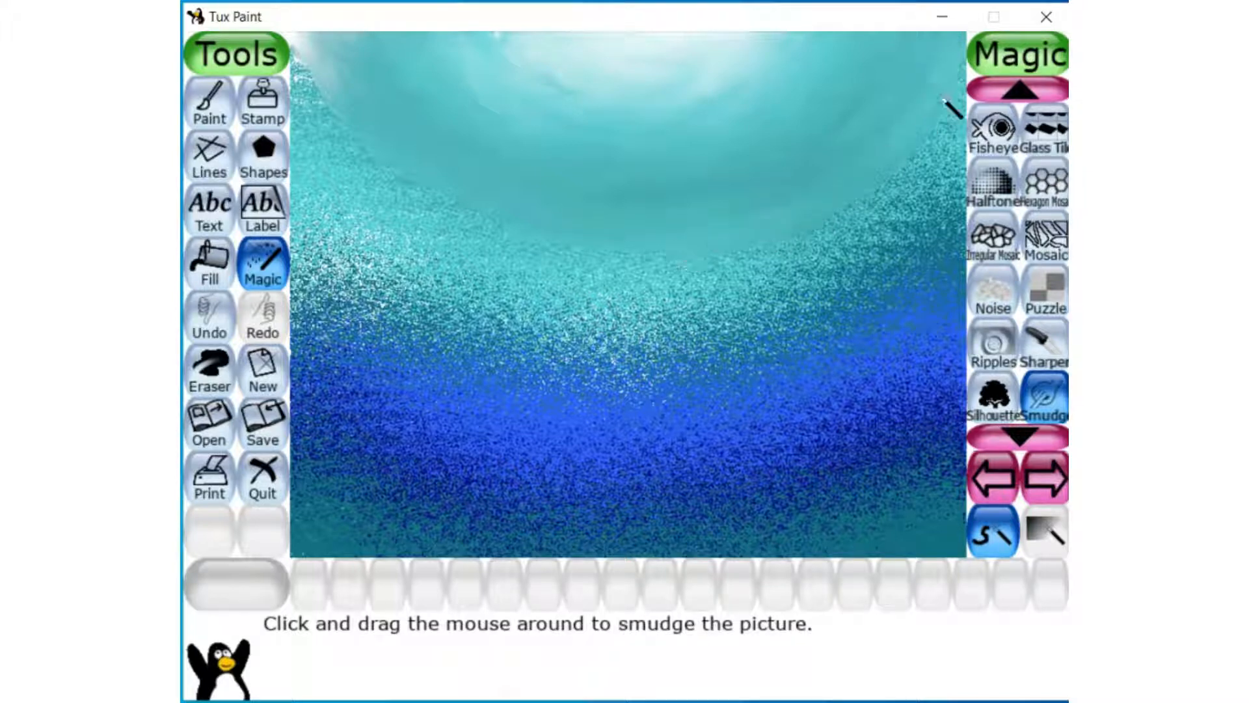
pyautogui.moveTo(529, 268); pyautogui.dragTo(700, 257)
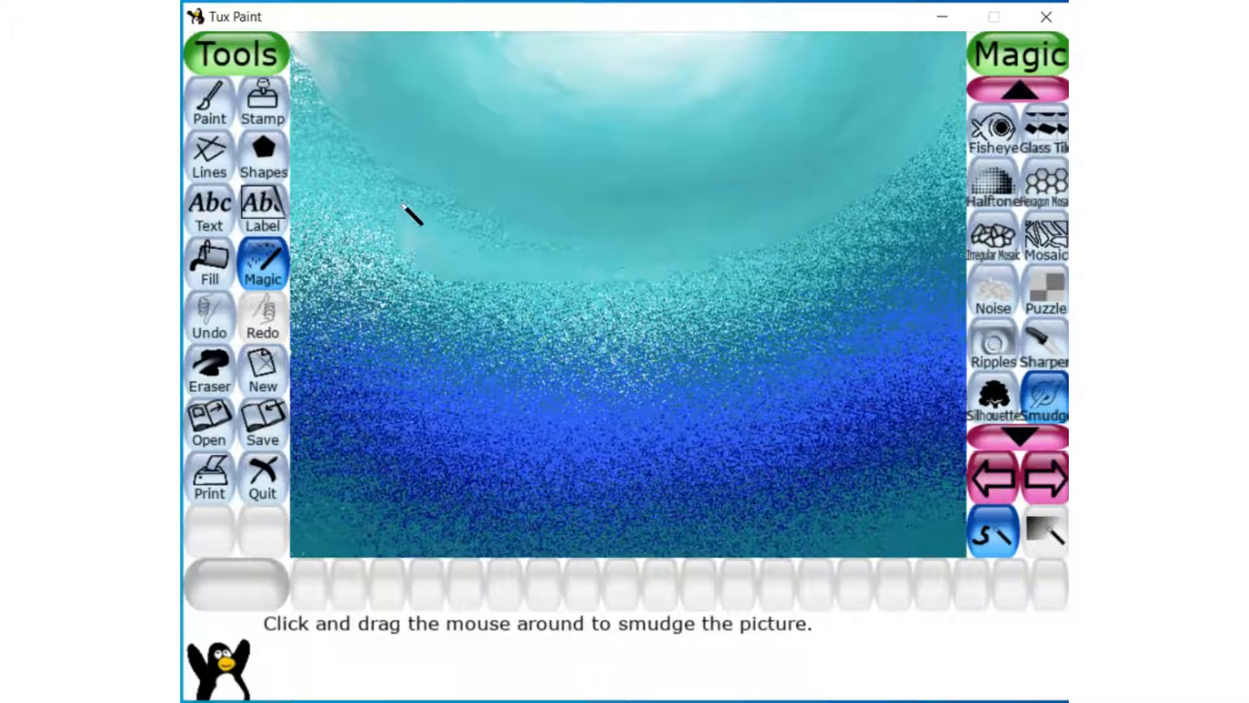
pyautogui.moveTo(449, 247); pyautogui.dragTo(335, 169)
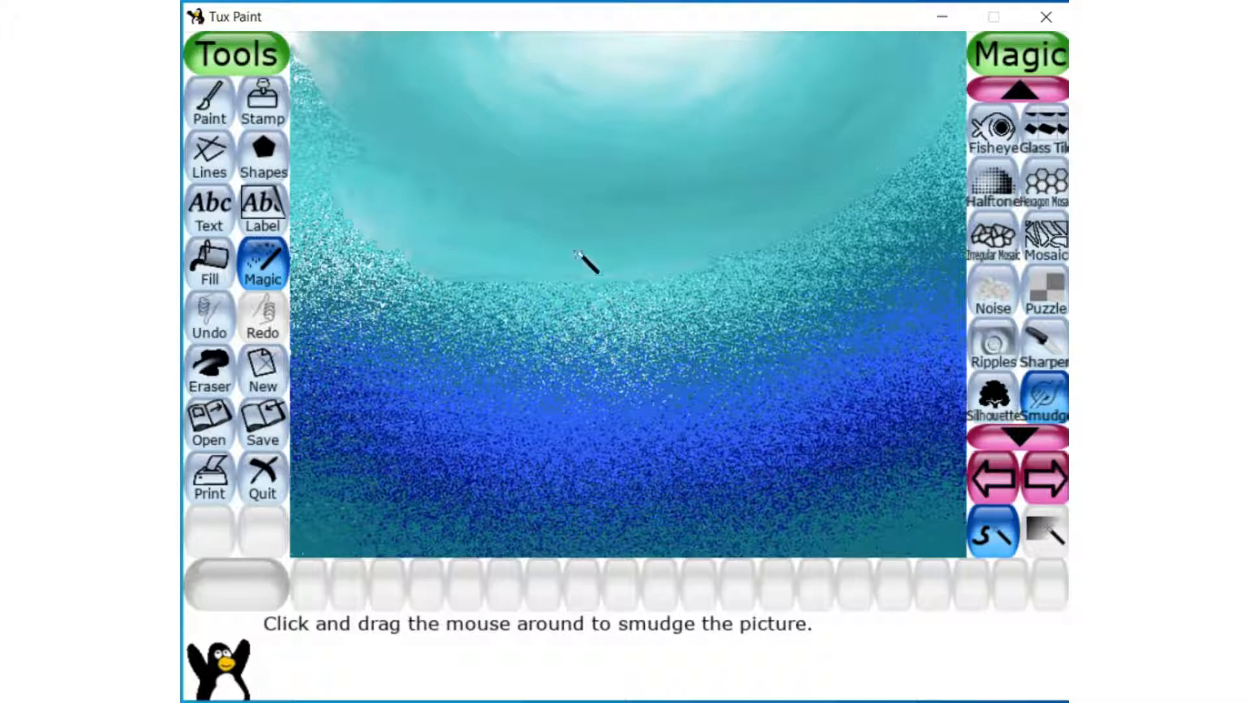
pyautogui.moveTo(487, 259)
pyautogui.mouseDown()
pyautogui.moveTo(766, 255)
pyautogui.moveTo(420, 300)
pyautogui.moveTo(775, 248)
pyautogui.mouseUp()
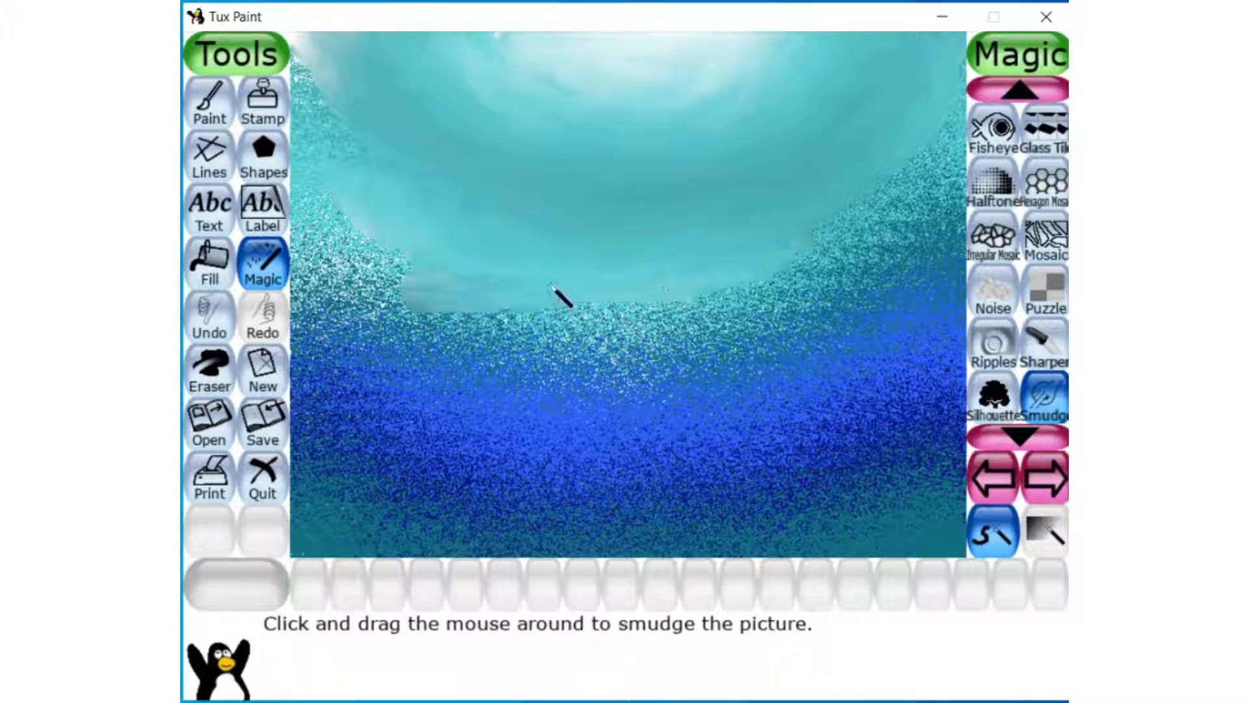
# - Smudge the speckled transition between turquoise and blue across the middle, including the picture's right and left edges
pyautogui.moveTo(552, 286)
pyautogui.mouseDown()
pyautogui.moveTo(783, 264)
pyautogui.moveTo(702, 297)
pyautogui.moveTo(920, 221)
pyautogui.moveTo(924, 190)
pyautogui.mouseUp()
pyautogui.moveTo(829, 233)
pyautogui.mouseDown()
pyautogui.moveTo(938, 154)
pyautogui.moveTo(778, 259)
pyautogui.moveTo(918, 153)
pyautogui.moveTo(900, 195)
pyautogui.moveTo(976, 108)
pyautogui.mouseUp()
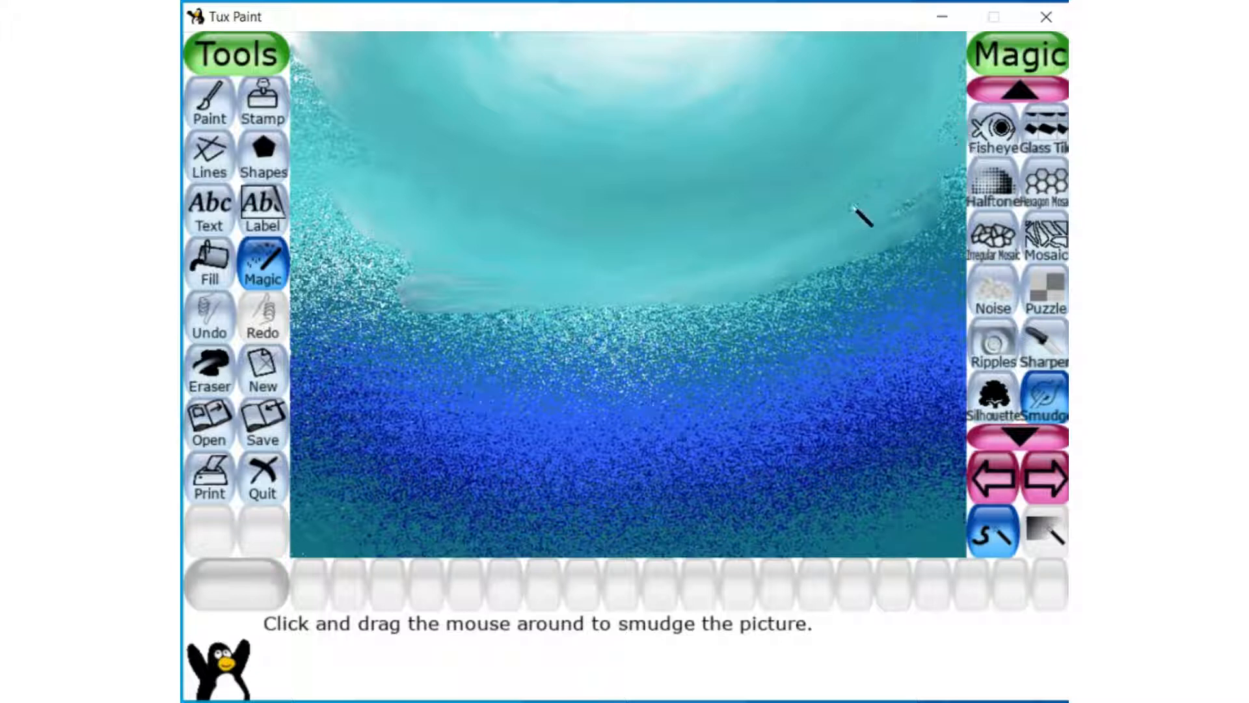
pyautogui.moveTo(969, 102)
pyautogui.mouseDown()
pyautogui.moveTo(880, 232)
pyautogui.moveTo(957, 150)
pyautogui.moveTo(927, 229)
pyautogui.moveTo(785, 279)
pyautogui.moveTo(790, 265)
pyautogui.moveTo(743, 278)
pyautogui.moveTo(964, 215)
pyautogui.moveTo(756, 342)
pyautogui.moveTo(880, 298)
pyautogui.moveTo(732, 352)
pyautogui.moveTo(893, 275)
pyautogui.moveTo(629, 355)
pyautogui.moveTo(870, 279)
pyautogui.moveTo(644, 317)
pyautogui.moveTo(914, 240)
pyautogui.moveTo(760, 296)
pyautogui.moveTo(533, 318)
pyautogui.mouseUp()
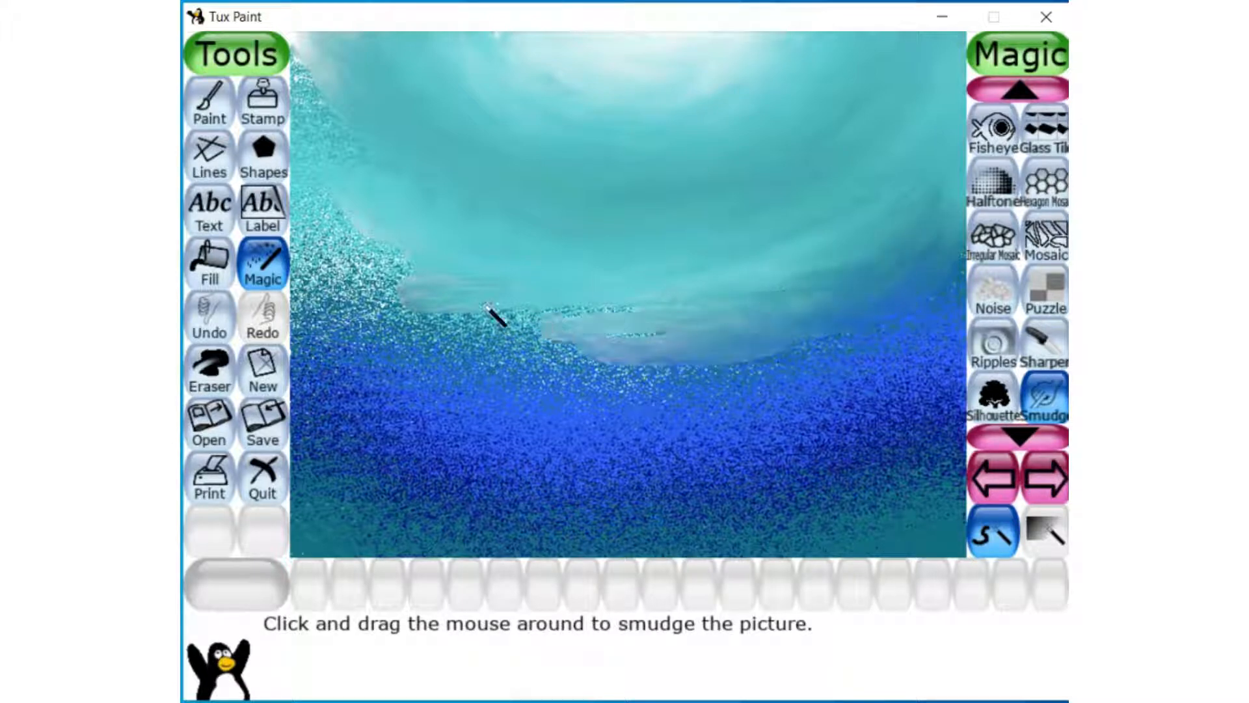
pyautogui.moveTo(712, 291)
pyautogui.mouseDown()
pyautogui.moveTo(432, 294)
pyautogui.moveTo(651, 333)
pyautogui.moveTo(609, 344)
pyautogui.moveTo(371, 279)
pyautogui.moveTo(405, 301)
pyautogui.moveTo(491, 313)
pyautogui.moveTo(347, 254)
pyautogui.moveTo(451, 276)
pyautogui.moveTo(309, 184)
pyautogui.mouseUp()
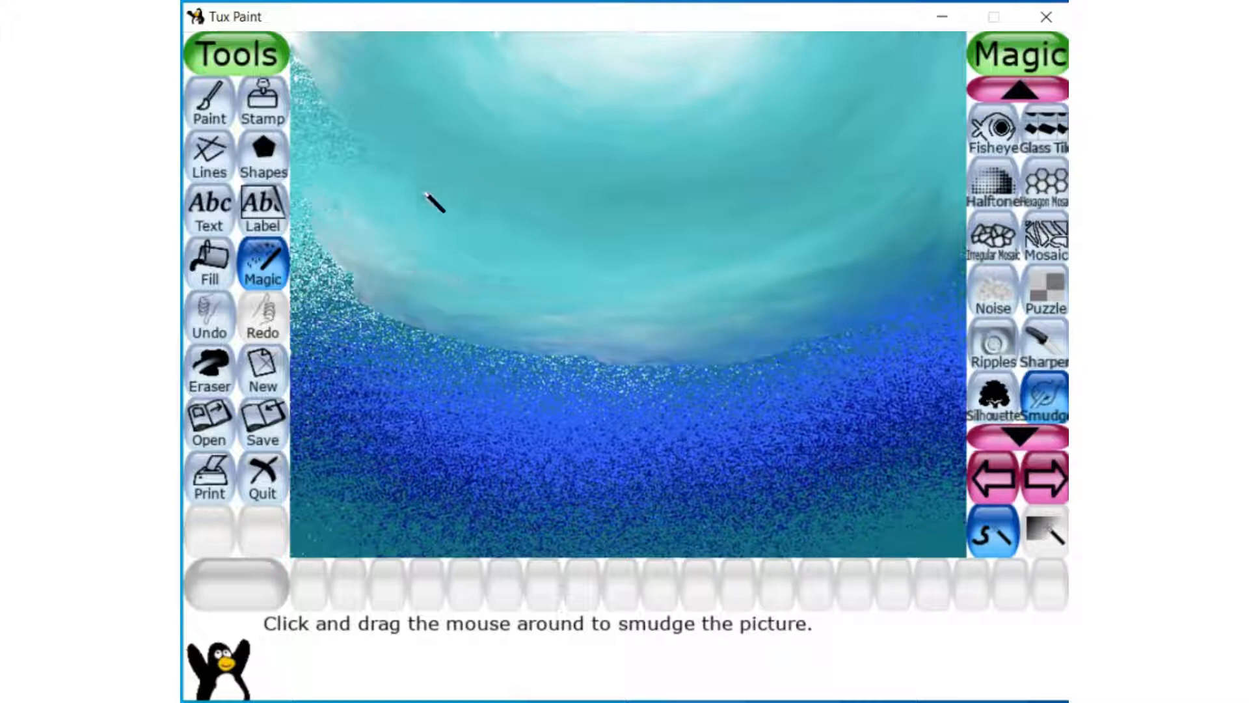
pyautogui.moveTo(310, 76)
pyautogui.mouseDown()
pyautogui.moveTo(318, 104)
pyautogui.moveTo(270, 123)
pyautogui.moveTo(323, 159)
pyautogui.moveTo(310, 134)
pyautogui.moveTo(404, 282)
pyautogui.moveTo(451, 287)
pyautogui.moveTo(374, 333)
pyautogui.mouseUp()
pyautogui.moveTo(318, 268)
pyautogui.mouseDown()
pyautogui.moveTo(430, 332)
pyautogui.moveTo(397, 373)
pyautogui.mouseUp()
pyautogui.moveTo(301, 298)
pyautogui.mouseDown()
pyautogui.moveTo(372, 344)
pyautogui.moveTo(604, 376)
pyautogui.moveTo(388, 327)
pyautogui.moveTo(671, 354)
pyautogui.moveTo(452, 352)
pyautogui.moveTo(782, 360)
pyautogui.moveTo(397, 380)
pyautogui.moveTo(820, 354)
pyautogui.mouseUp()
pyautogui.moveTo(820, 355); pyautogui.dragTo(545, 378)
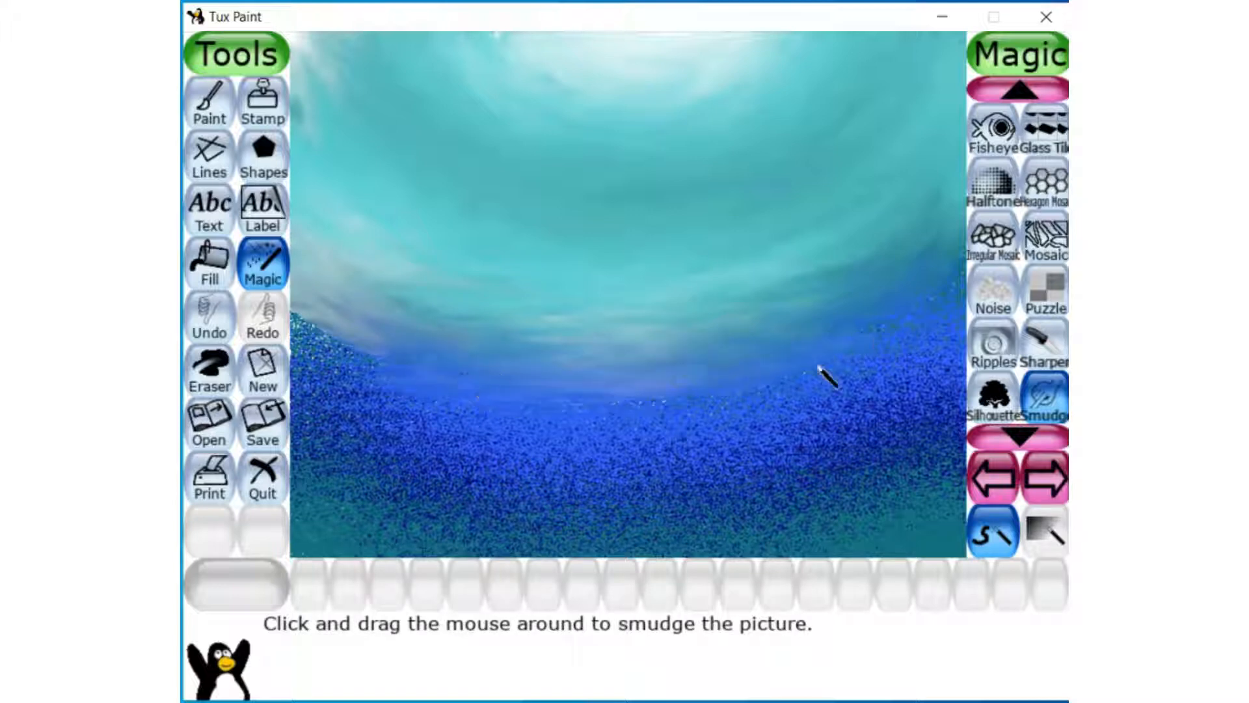
# - Smudge the blue band and the dark teal beneath it through the centre and lower right of the picture
pyautogui.moveTo(820, 370); pyautogui.dragTo(900, 378)
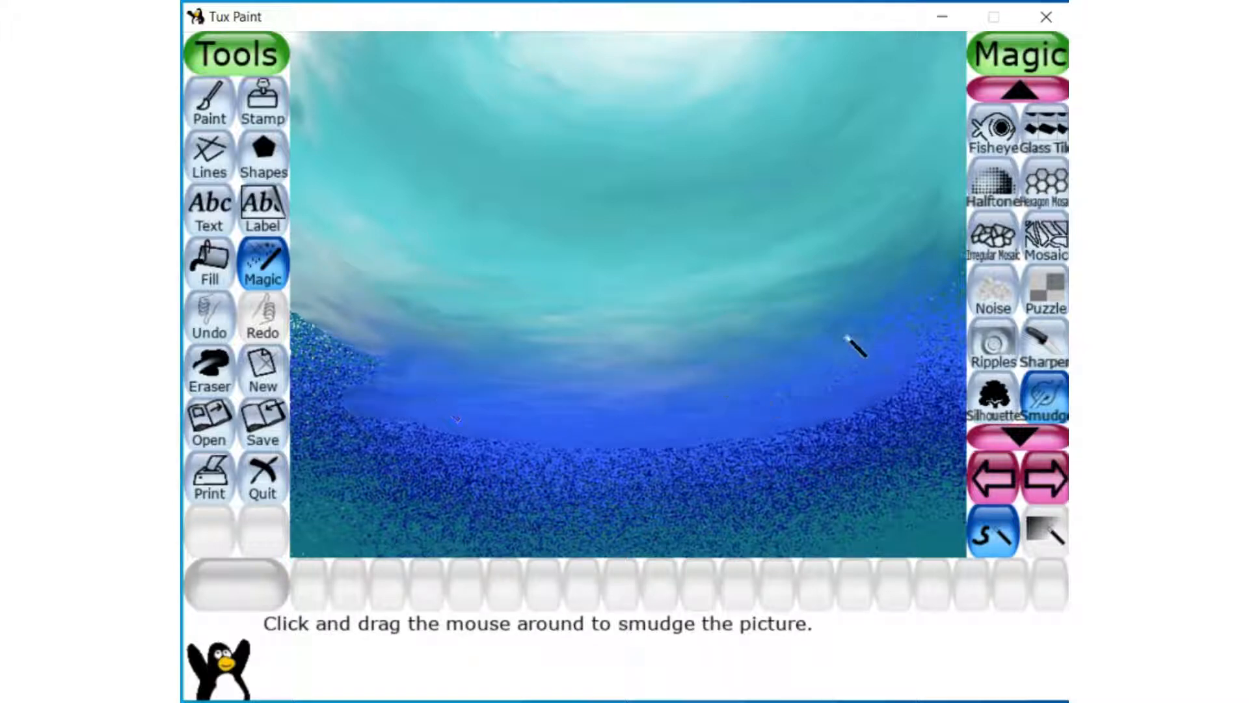
pyautogui.moveTo(821, 395)
pyautogui.mouseDown()
pyautogui.moveTo(784, 429)
pyautogui.moveTo(905, 394)
pyautogui.moveTo(832, 434)
pyautogui.moveTo(923, 416)
pyautogui.mouseUp()
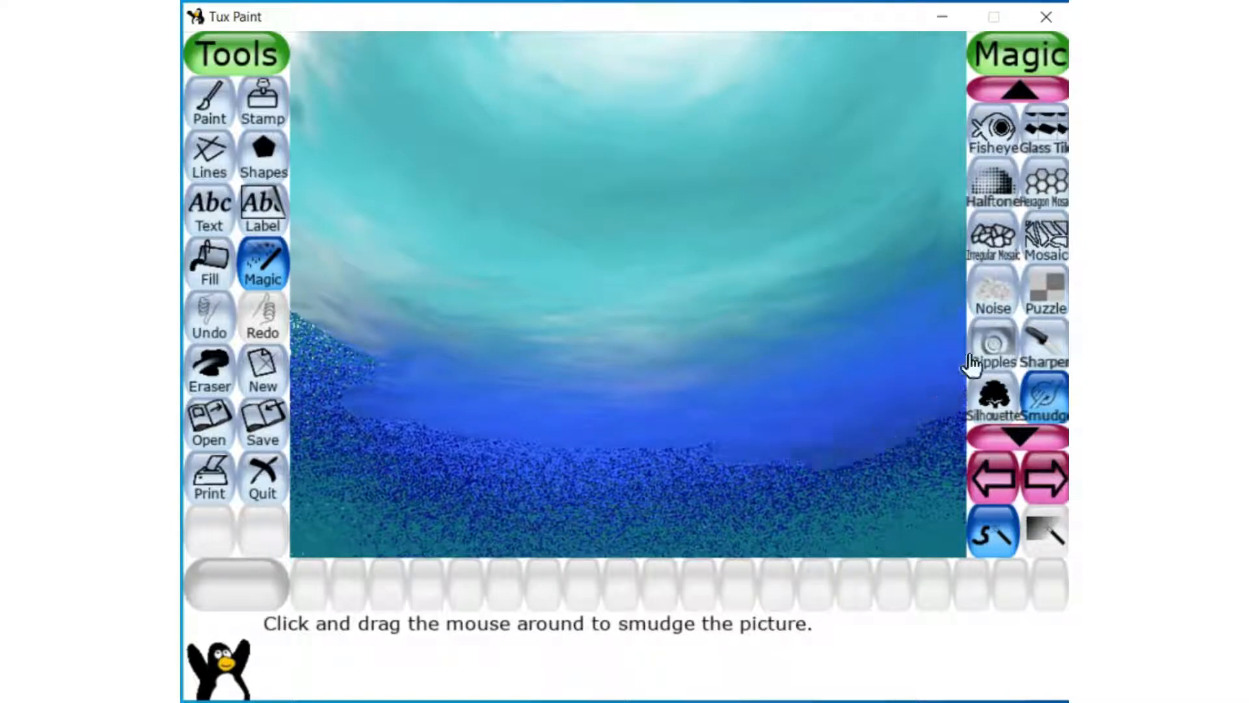
pyautogui.moveTo(600, 444)
pyautogui.mouseDown()
pyautogui.moveTo(829, 419)
pyautogui.moveTo(509, 469)
pyautogui.moveTo(851, 453)
pyautogui.moveTo(459, 521)
pyautogui.moveTo(850, 465)
pyautogui.moveTo(721, 510)
pyautogui.moveTo(510, 534)
pyautogui.moveTo(962, 432)
pyautogui.moveTo(558, 546)
pyautogui.moveTo(942, 420)
pyautogui.mouseUp()
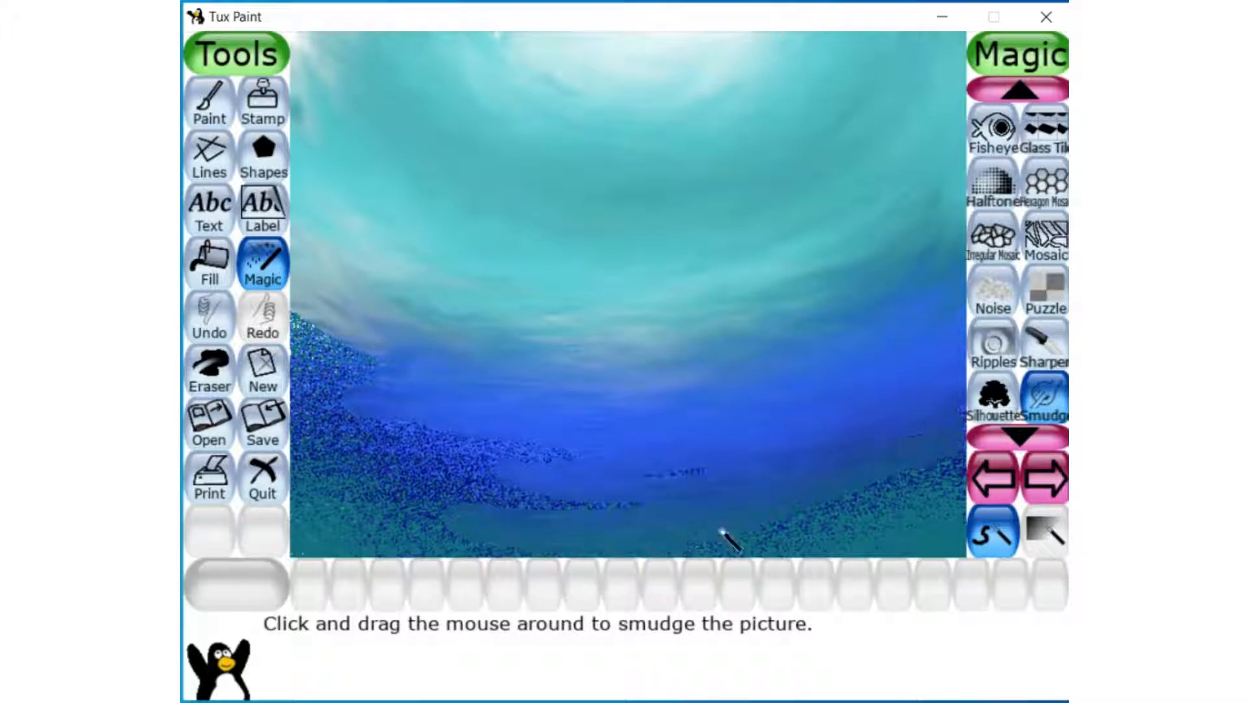
pyautogui.moveTo(721, 532); pyautogui.dragTo(684, 542)
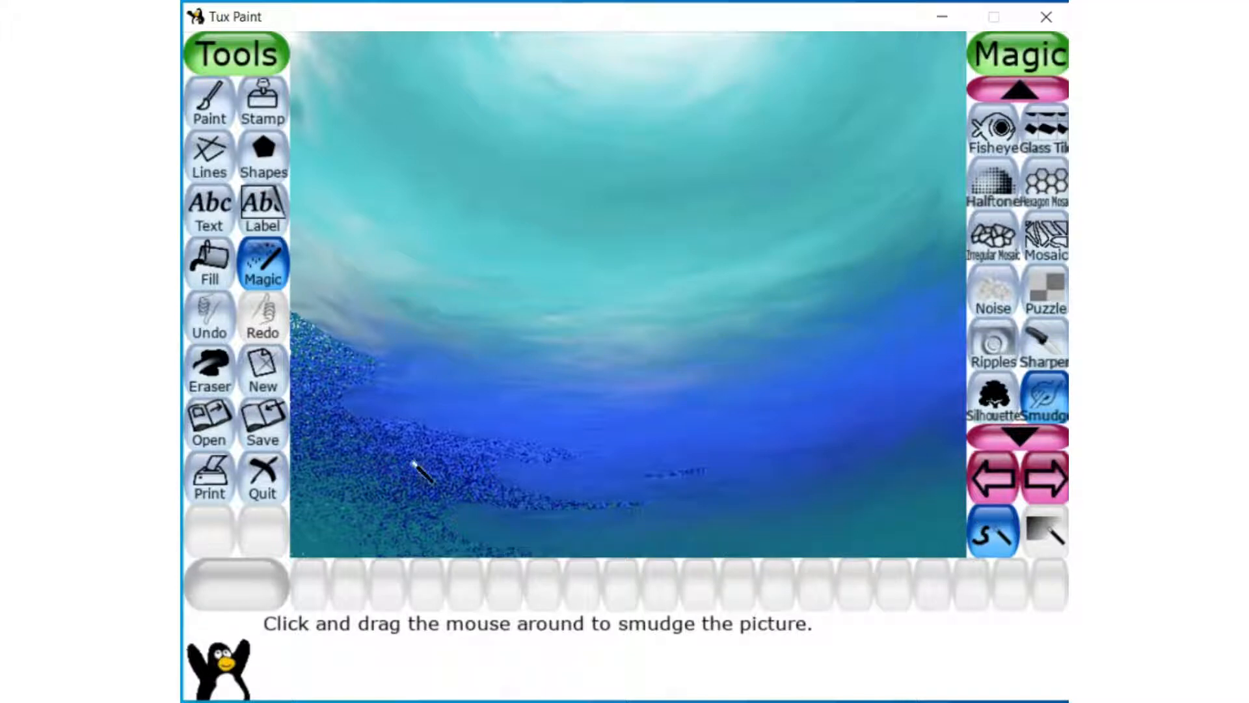
# - Smudge the remaining speckled blue and teal patches in the lower left of the picture until they blend smoothly
pyautogui.moveTo(299, 388); pyautogui.dragTo(479, 432)
pyautogui.moveTo(379, 435)
pyautogui.mouseDown()
pyautogui.moveTo(480, 445)
pyautogui.moveTo(404, 480)
pyautogui.moveTo(306, 459)
pyautogui.moveTo(432, 488)
pyautogui.mouseUp()
pyautogui.moveTo(306, 475); pyautogui.dragTo(520, 513)
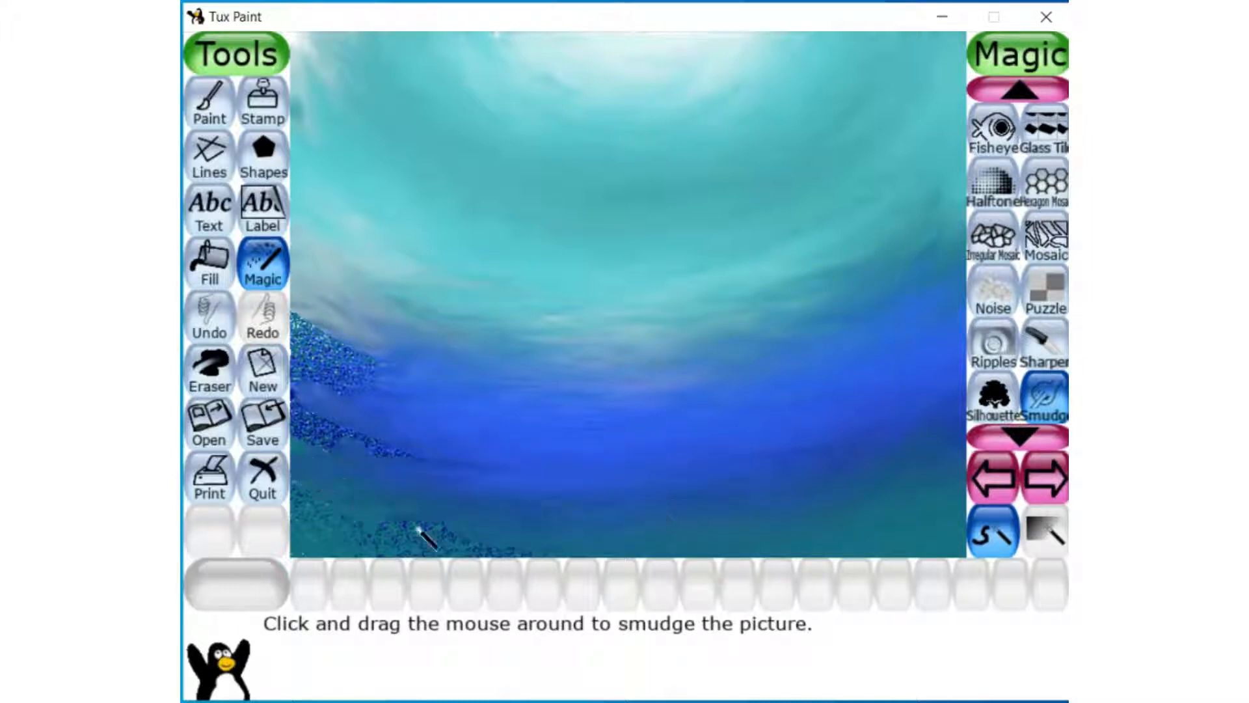
pyautogui.moveTo(418, 529); pyautogui.dragTo(394, 529)
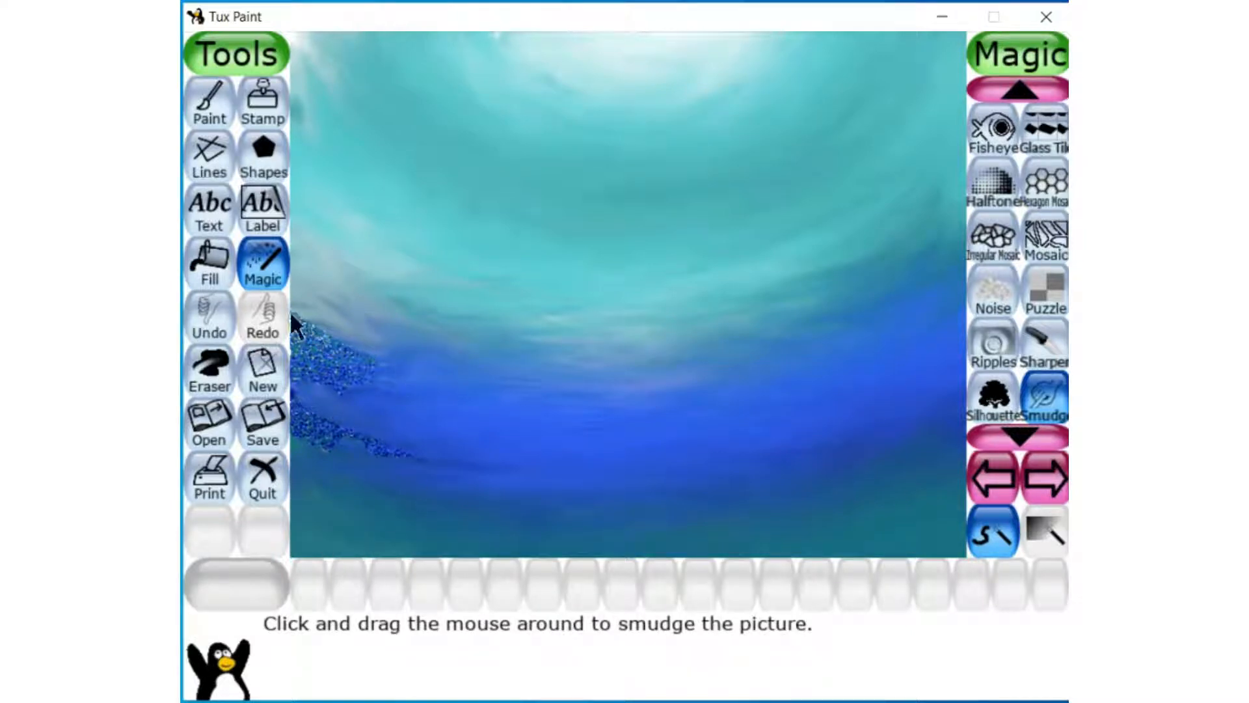
pyautogui.moveTo(295, 322)
pyautogui.mouseDown()
pyautogui.moveTo(316, 336)
pyautogui.moveTo(455, 378)
pyautogui.moveTo(321, 338)
pyautogui.moveTo(407, 412)
pyautogui.moveTo(419, 413)
pyautogui.moveTo(313, 350)
pyautogui.moveTo(339, 392)
pyautogui.moveTo(307, 350)
pyautogui.moveTo(399, 479)
pyautogui.moveTo(416, 462)
pyautogui.moveTo(460, 467)
pyautogui.mouseUp()
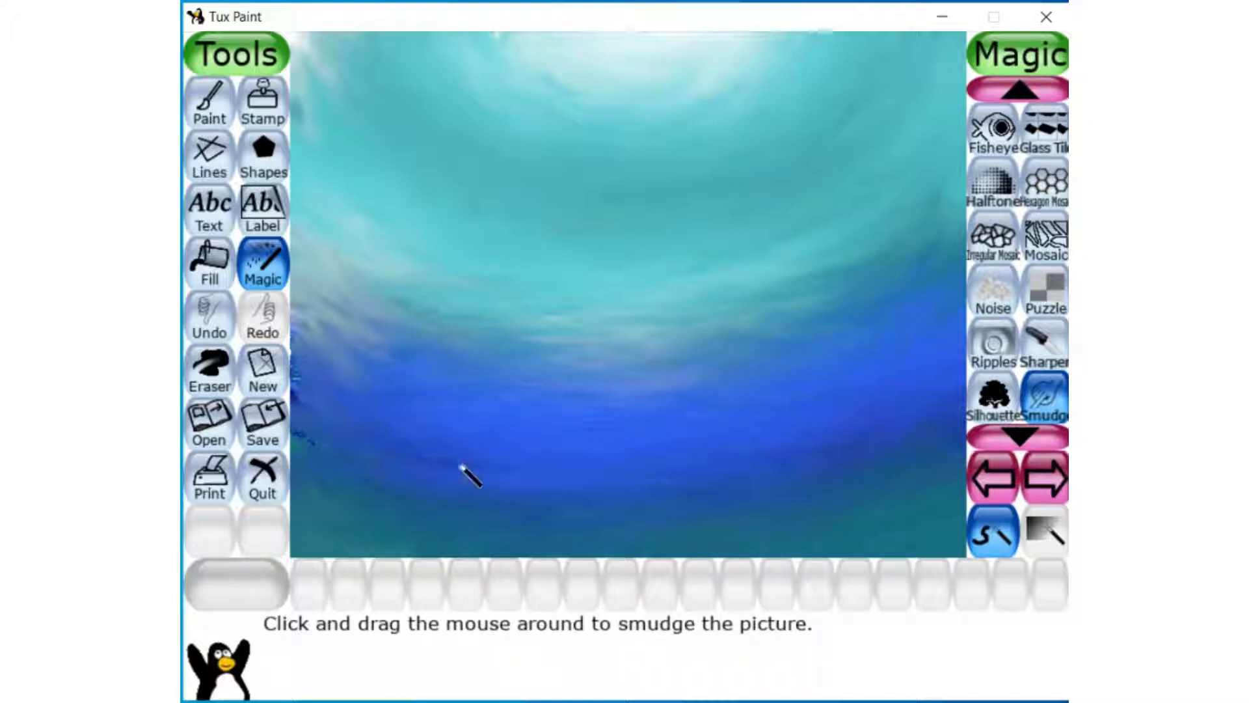
pyautogui.moveTo(300, 436)
pyautogui.mouseDown()
pyautogui.moveTo(291, 421)
pyautogui.moveTo(310, 418)
pyautogui.moveTo(295, 334)
pyautogui.moveTo(396, 400)
pyautogui.mouseUp()
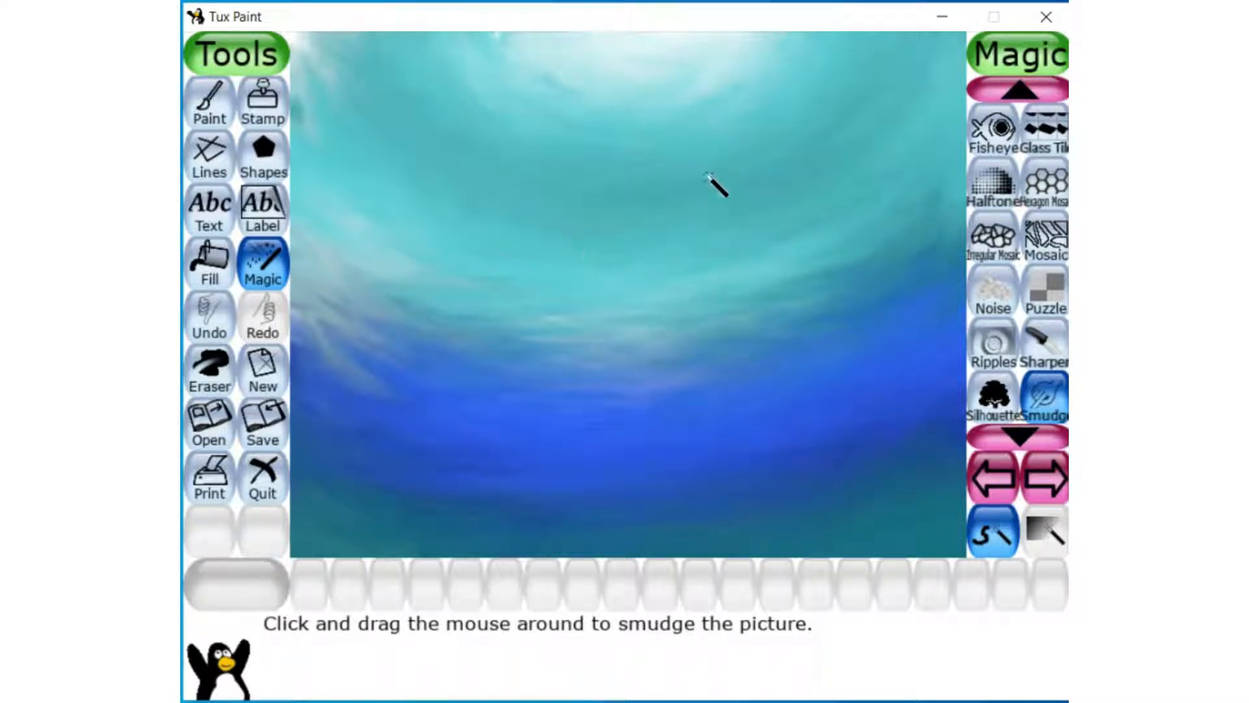
# - Stamp the Sun at the top centre of the picture in the middle of the light glow
pyautogui.click(262, 100)
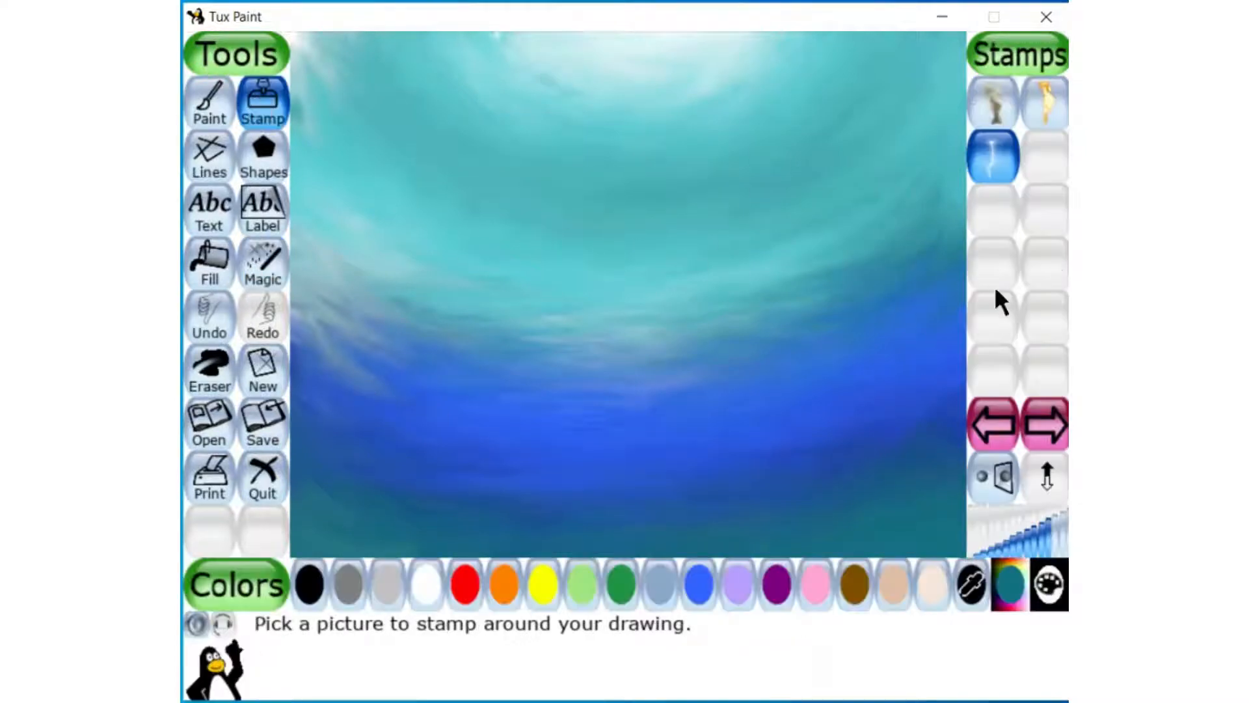
pyautogui.click(1052, 429)
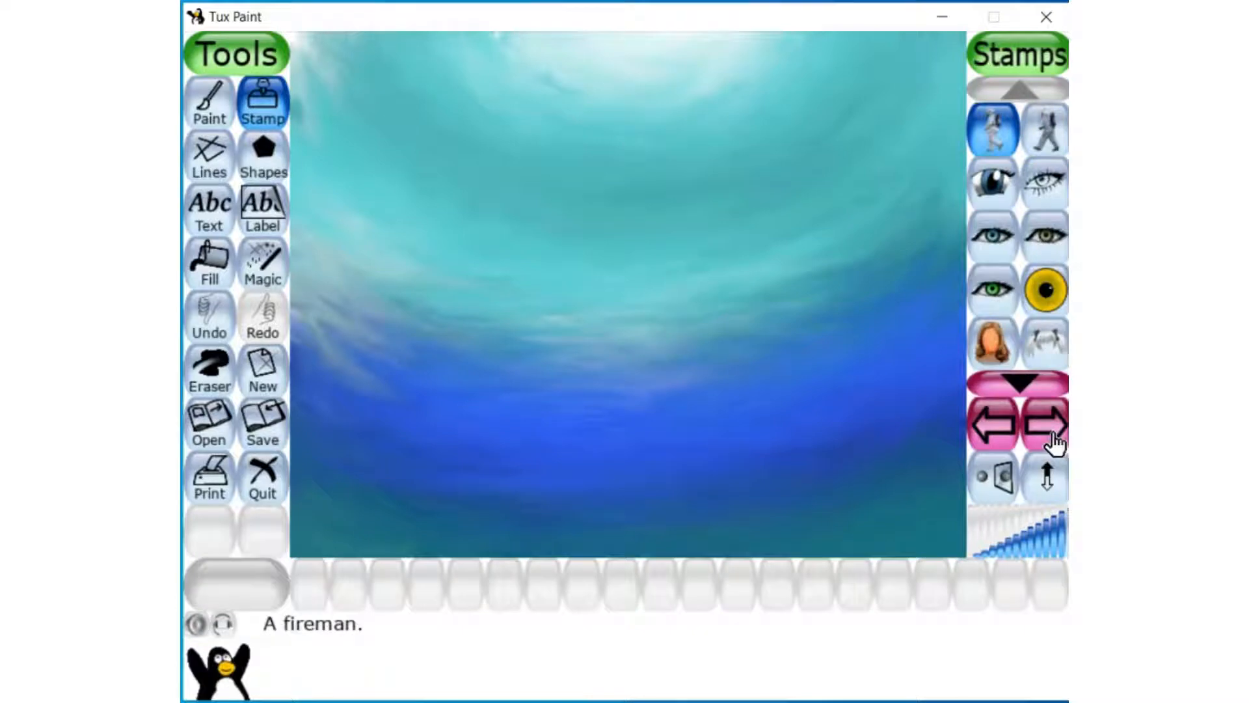
pyautogui.click(1052, 428)
pyautogui.click(1052, 430)
pyautogui.click(1054, 436)
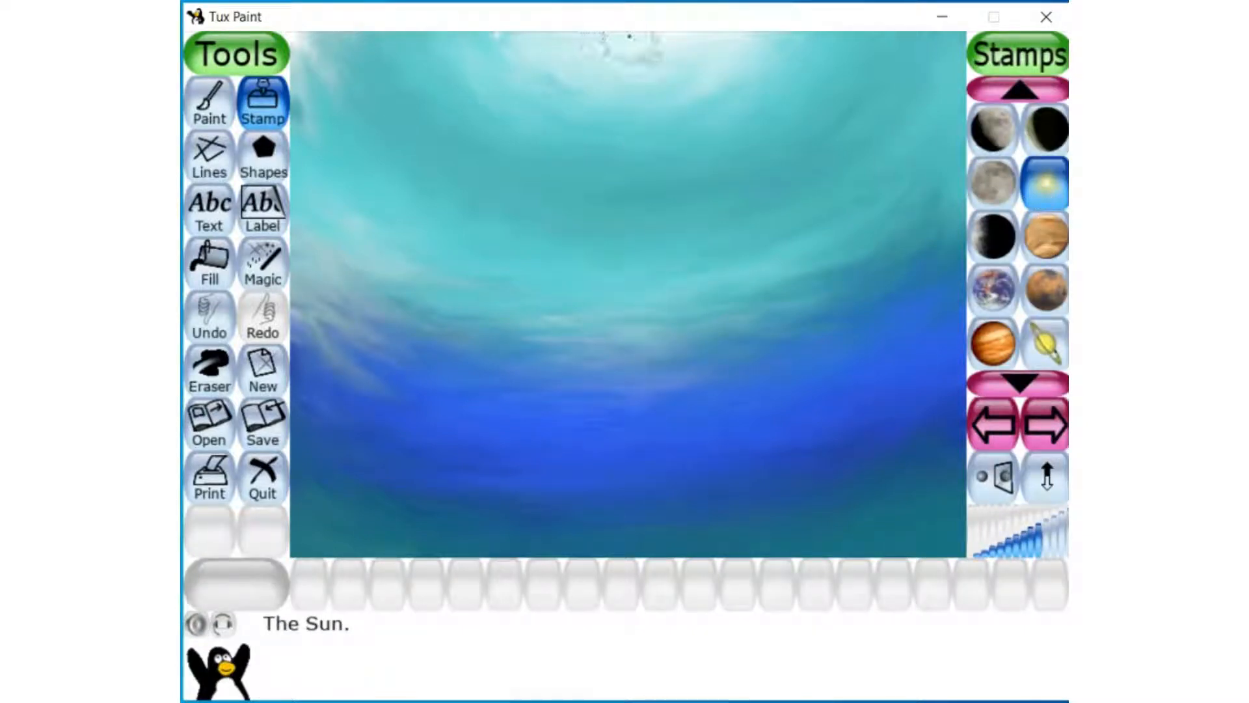
pyautogui.click(628, 30)
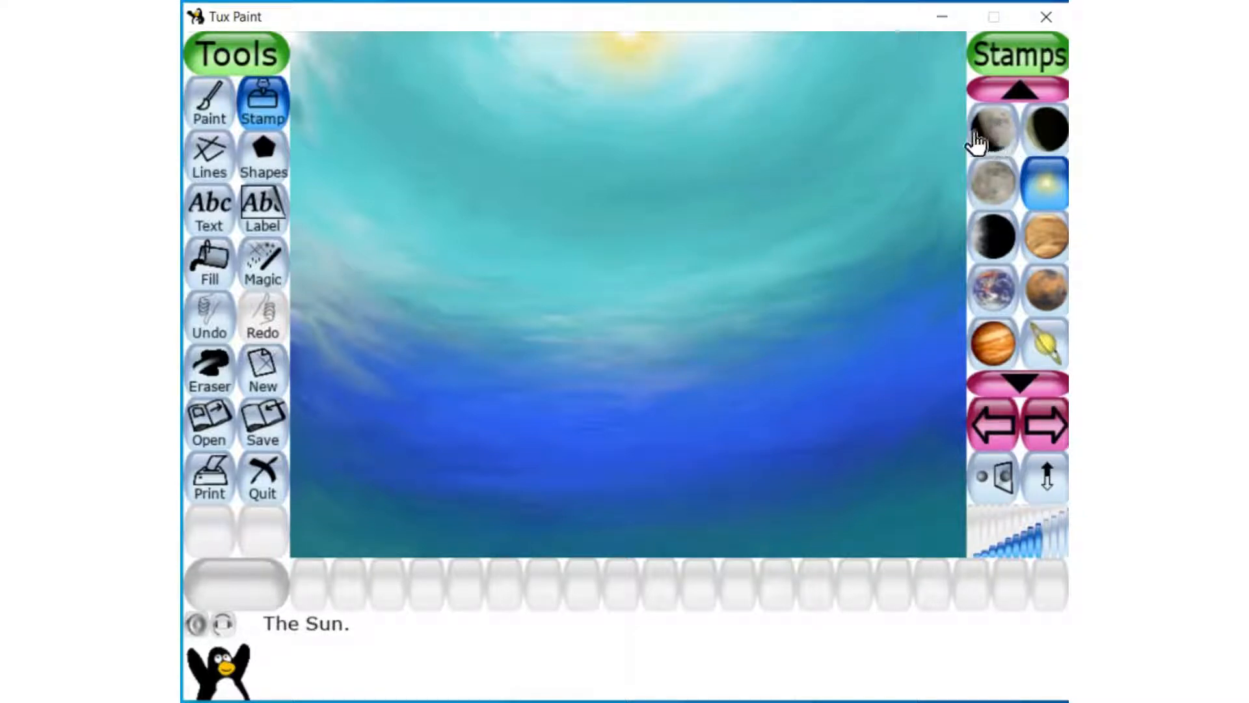
pyautogui.hotkey('ctrl', 'z')
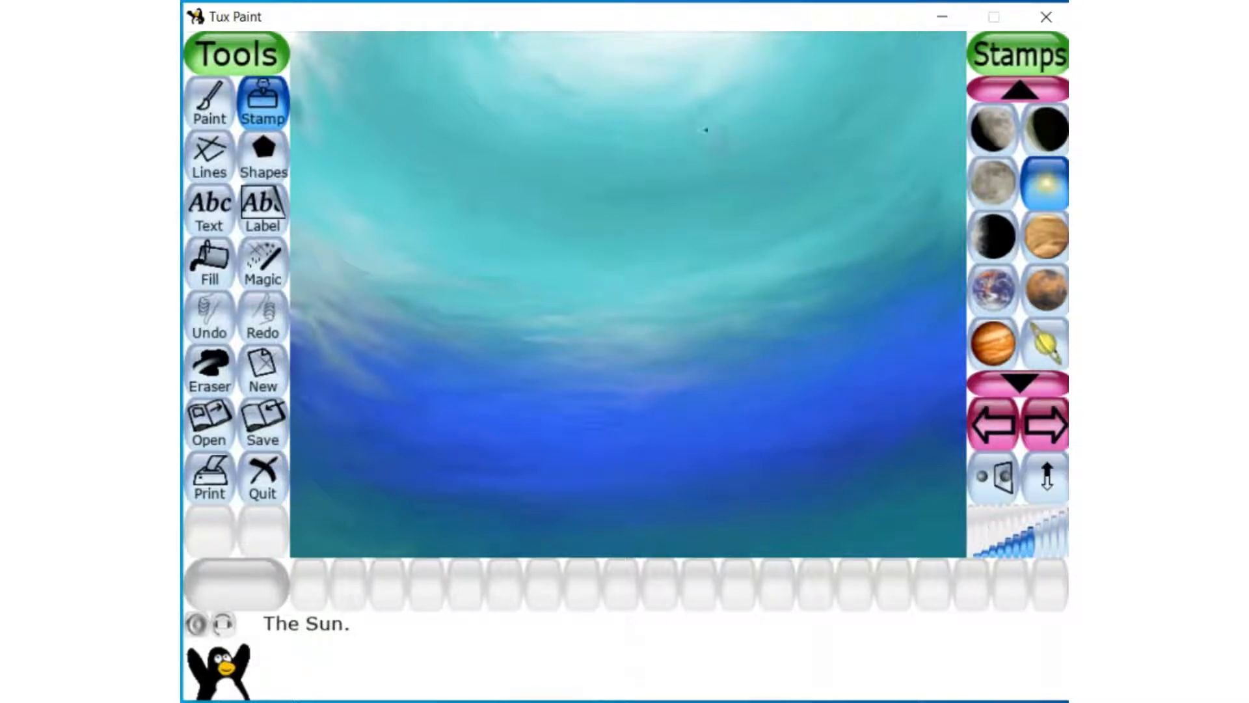
pyautogui.click(626, 31)
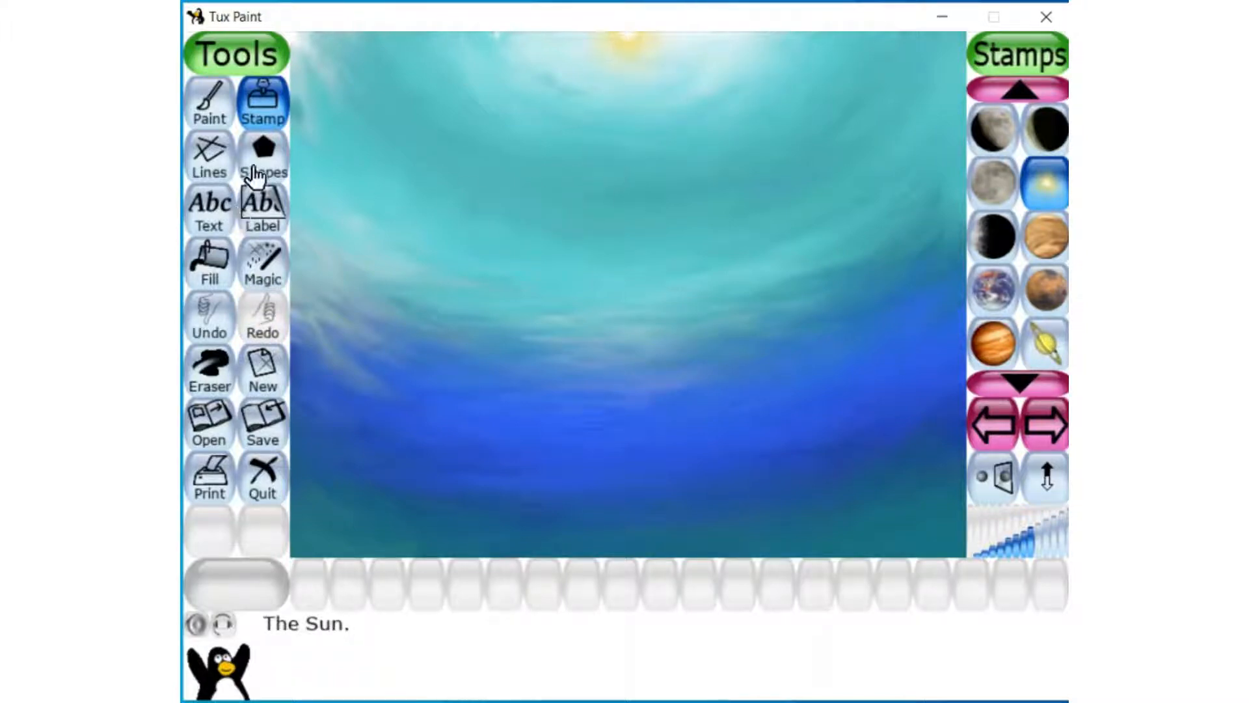
# - Paint a short, thick Purple blob at the lower right edge of the picture with the largest round brush
pyautogui.click(209, 111)
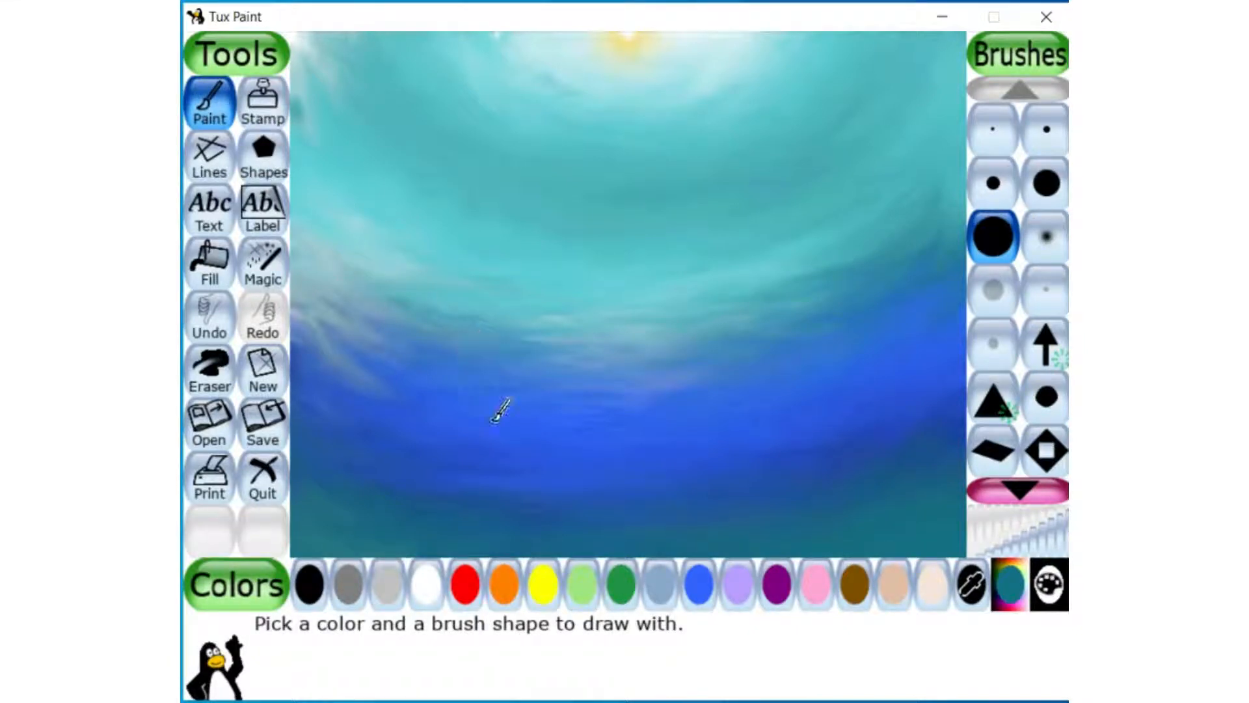
pyautogui.click(621, 592)
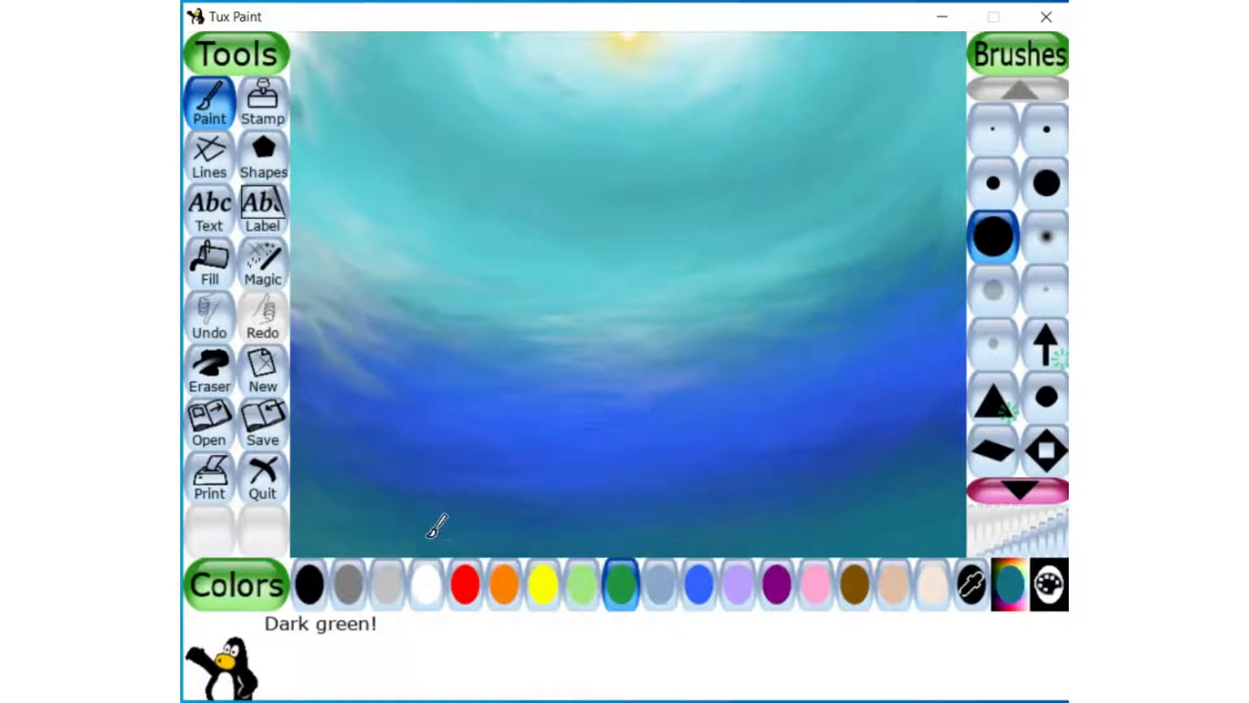
pyautogui.click(781, 594)
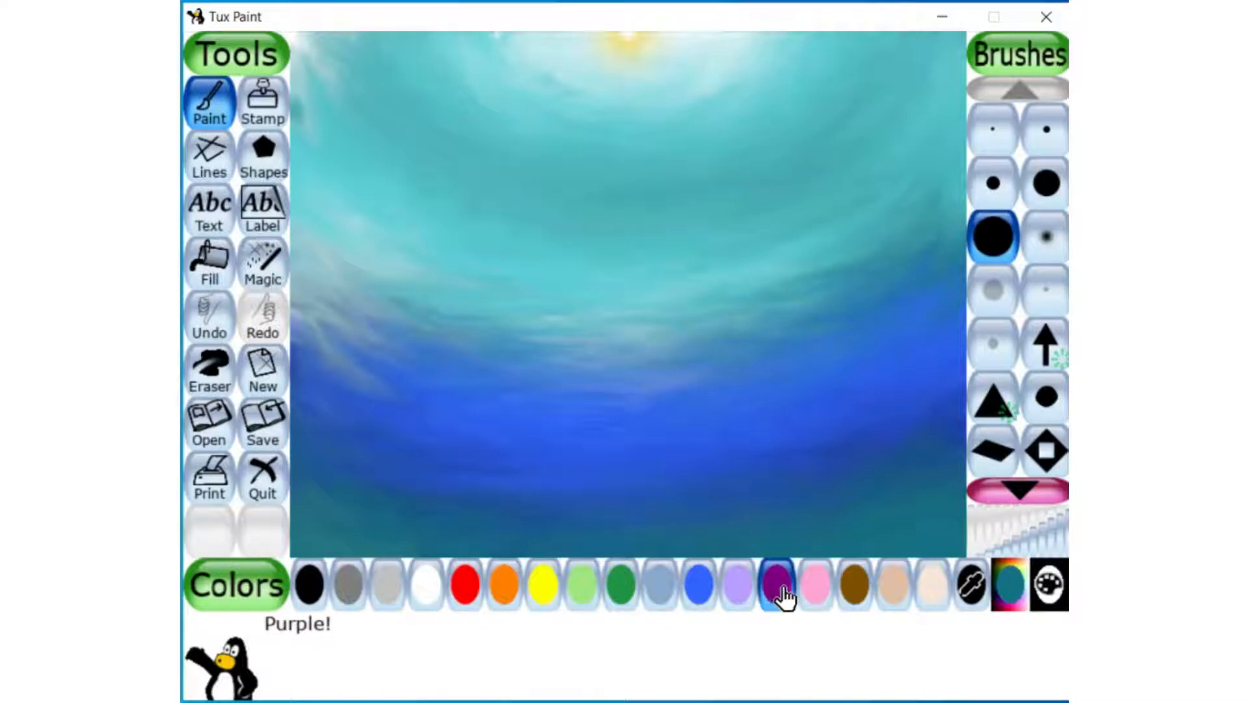
pyautogui.click(972, 432)
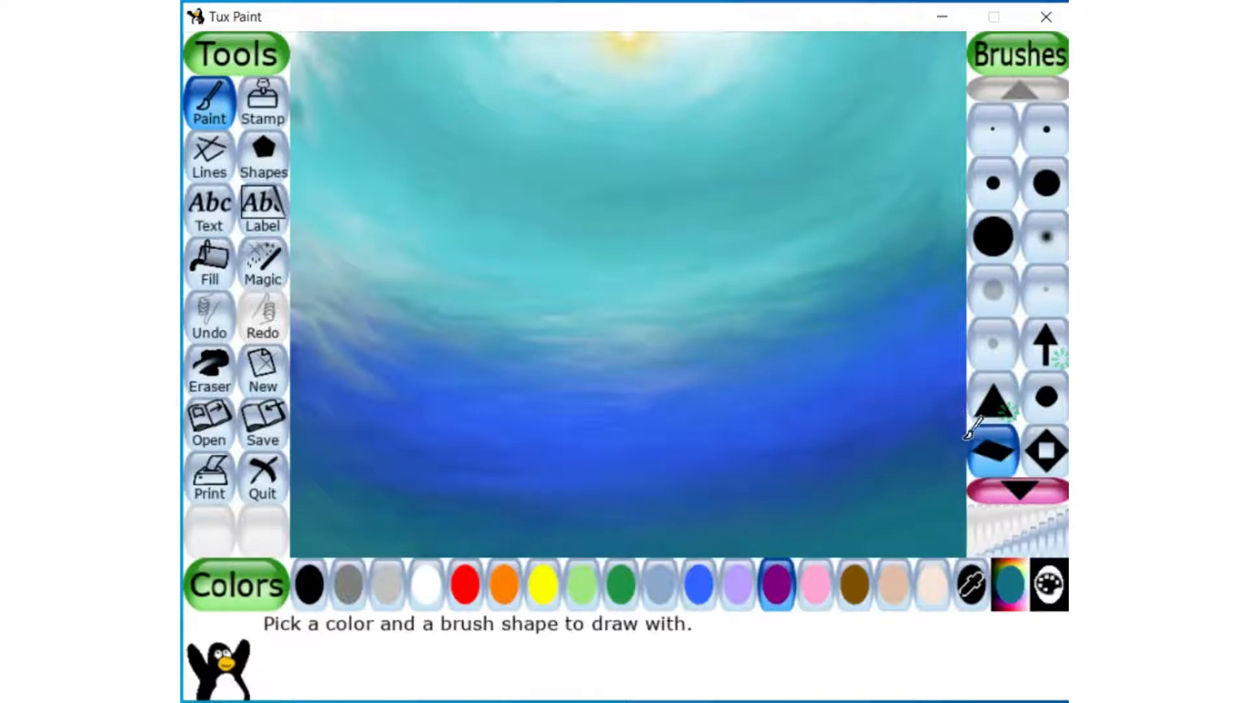
pyautogui.click(994, 238)
pyautogui.moveTo(965, 430)
pyautogui.mouseDown()
pyautogui.moveTo(914, 449)
pyautogui.moveTo(919, 473)
pyautogui.mouseUp()
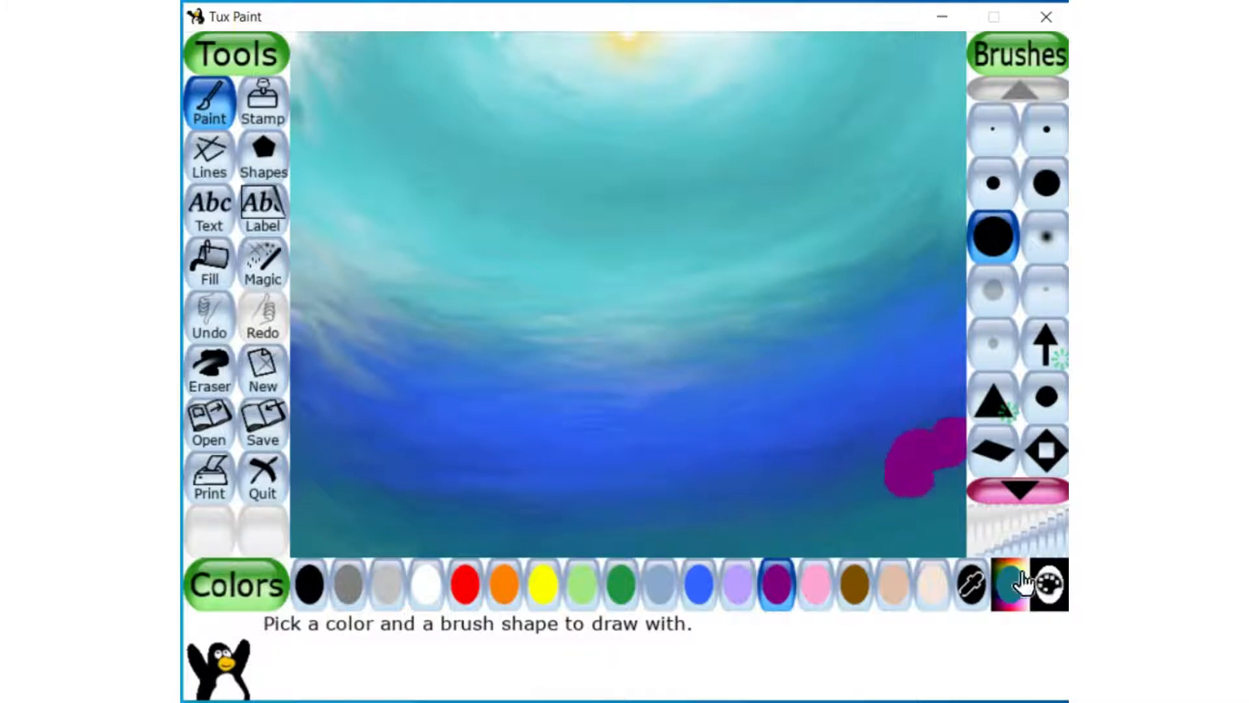
# - Mix a dark purple custom colour and paint thick, lumpy strokes with it in the lower right and lower left corners of the picture
pyautogui.click(1009, 583)
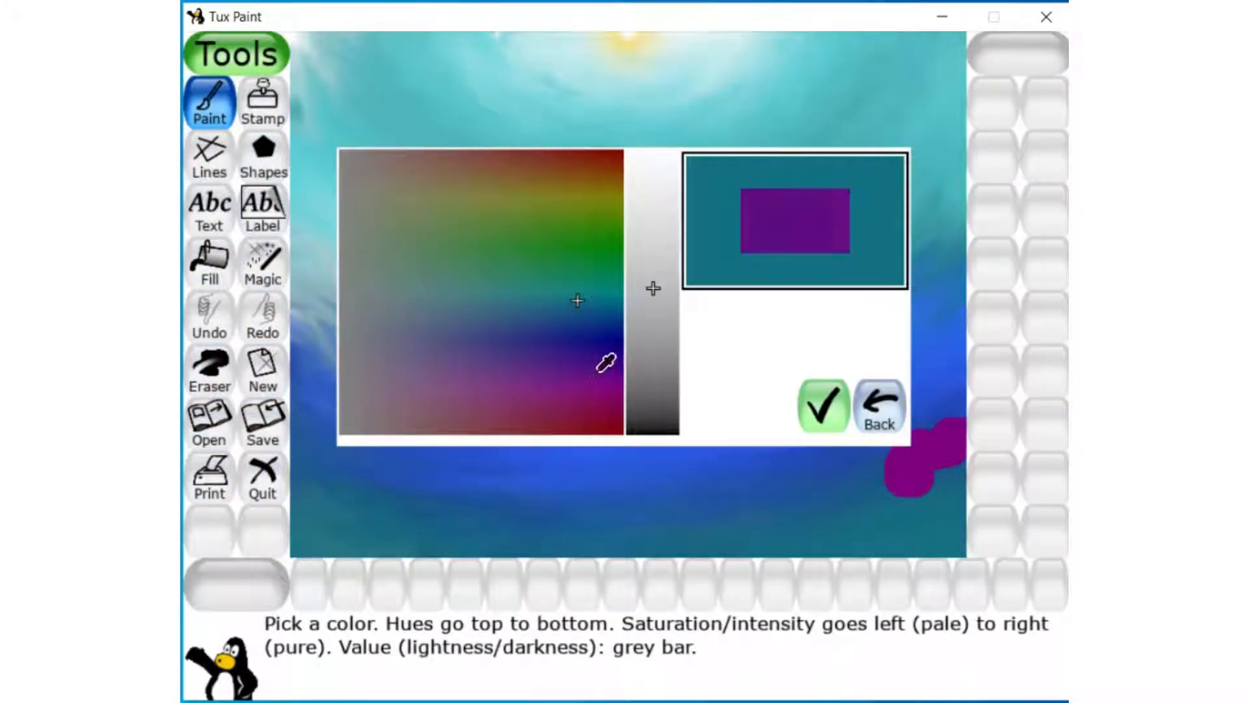
pyautogui.click(595, 370)
pyautogui.click(654, 356)
pyautogui.click(805, 414)
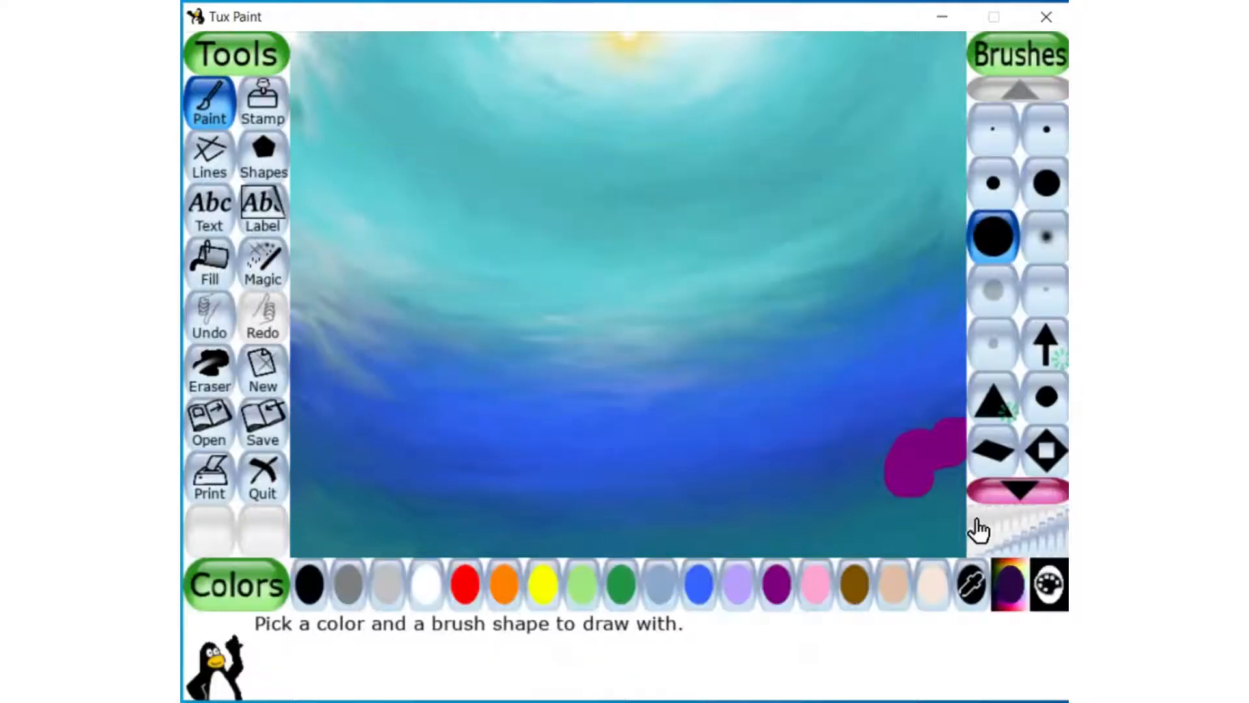
pyautogui.moveTo(962, 435)
pyautogui.mouseDown()
pyautogui.moveTo(844, 509)
pyautogui.moveTo(836, 544)
pyautogui.moveTo(858, 545)
pyautogui.mouseUp()
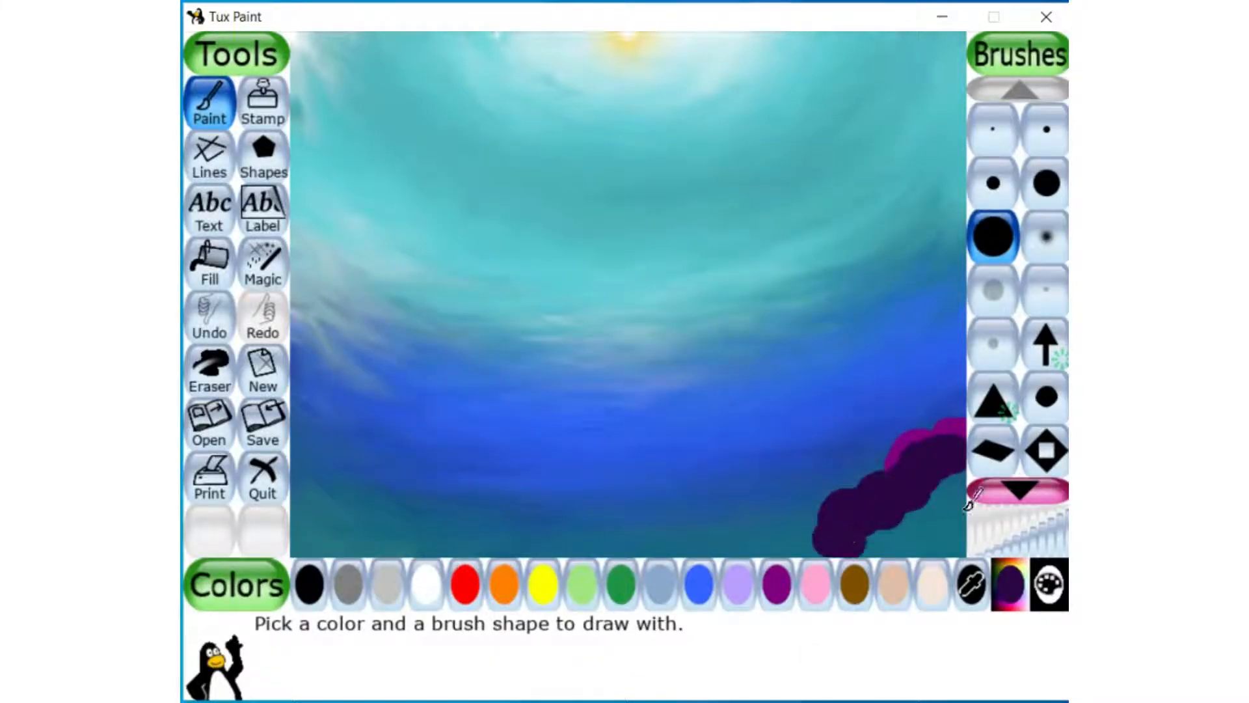
pyautogui.moveTo(965, 490)
pyautogui.mouseDown()
pyautogui.moveTo(948, 520)
pyautogui.moveTo(917, 535)
pyautogui.mouseUp()
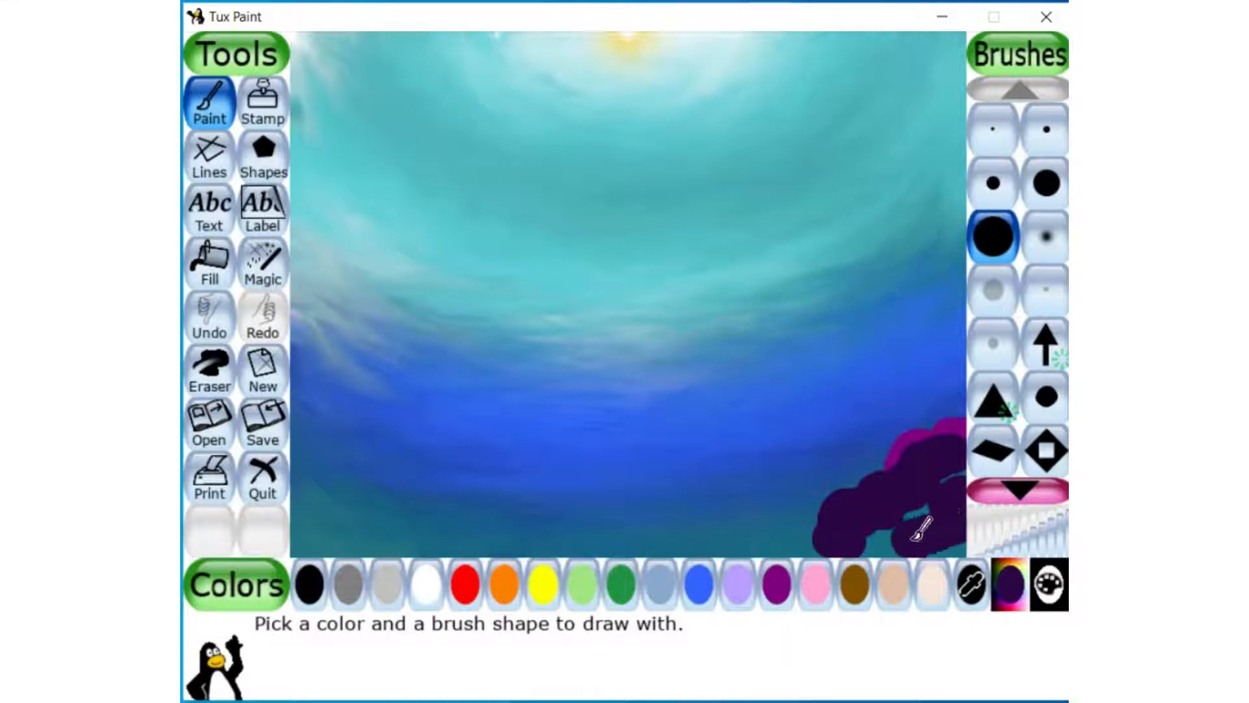
pyautogui.moveTo(309, 492)
pyautogui.mouseDown()
pyautogui.moveTo(345, 472)
pyautogui.moveTo(413, 504)
pyautogui.moveTo(510, 521)
pyautogui.moveTo(514, 534)
pyautogui.mouseUp()
# - Paint Purple areas beneath the dark purple strokes in both lower corners and add a Beige blob over each
pyautogui.click(776, 584)
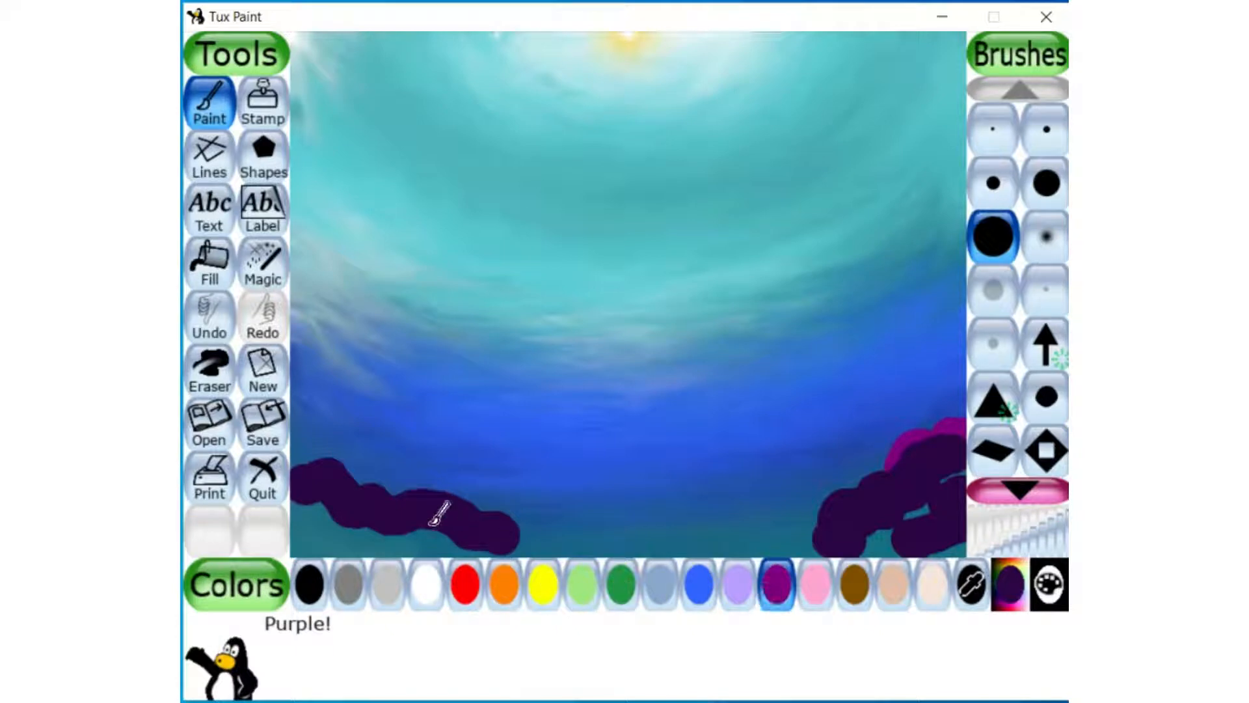
pyautogui.moveTo(438, 508)
pyautogui.mouseDown()
pyautogui.moveTo(348, 511)
pyautogui.moveTo(453, 529)
pyautogui.moveTo(321, 497)
pyautogui.moveTo(309, 511)
pyautogui.mouseUp()
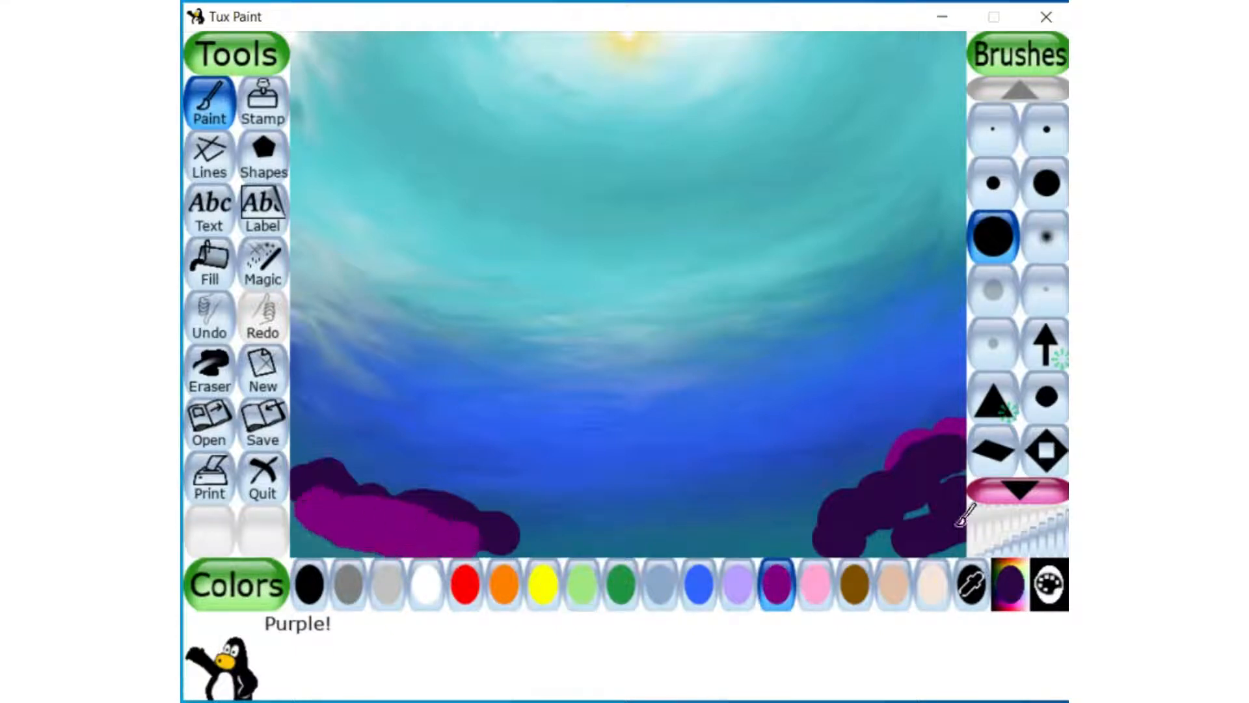
pyautogui.moveTo(950, 514)
pyautogui.mouseDown()
pyautogui.moveTo(896, 523)
pyautogui.moveTo(919, 513)
pyautogui.moveTo(866, 540)
pyautogui.moveTo(953, 543)
pyautogui.moveTo(893, 551)
pyautogui.moveTo(937, 491)
pyautogui.moveTo(912, 521)
pyautogui.mouseUp()
pyautogui.click(933, 589)
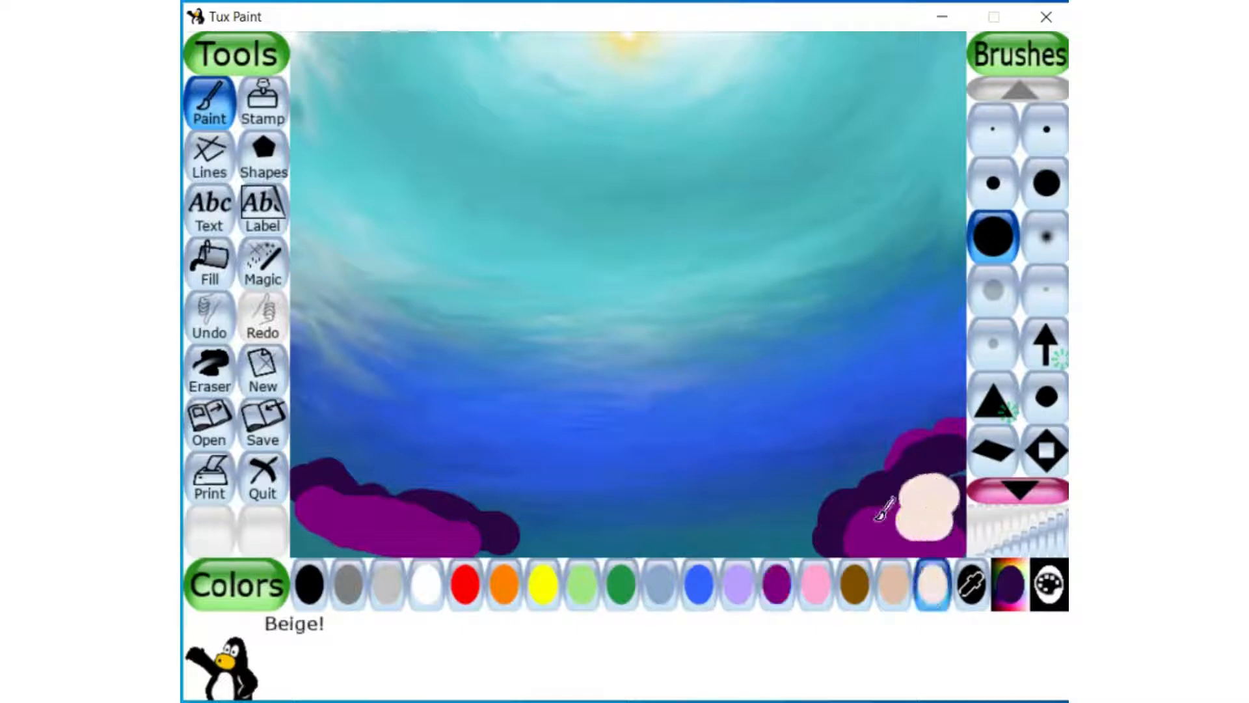
pyautogui.moveTo(373, 525); pyautogui.dragTo(330, 540)
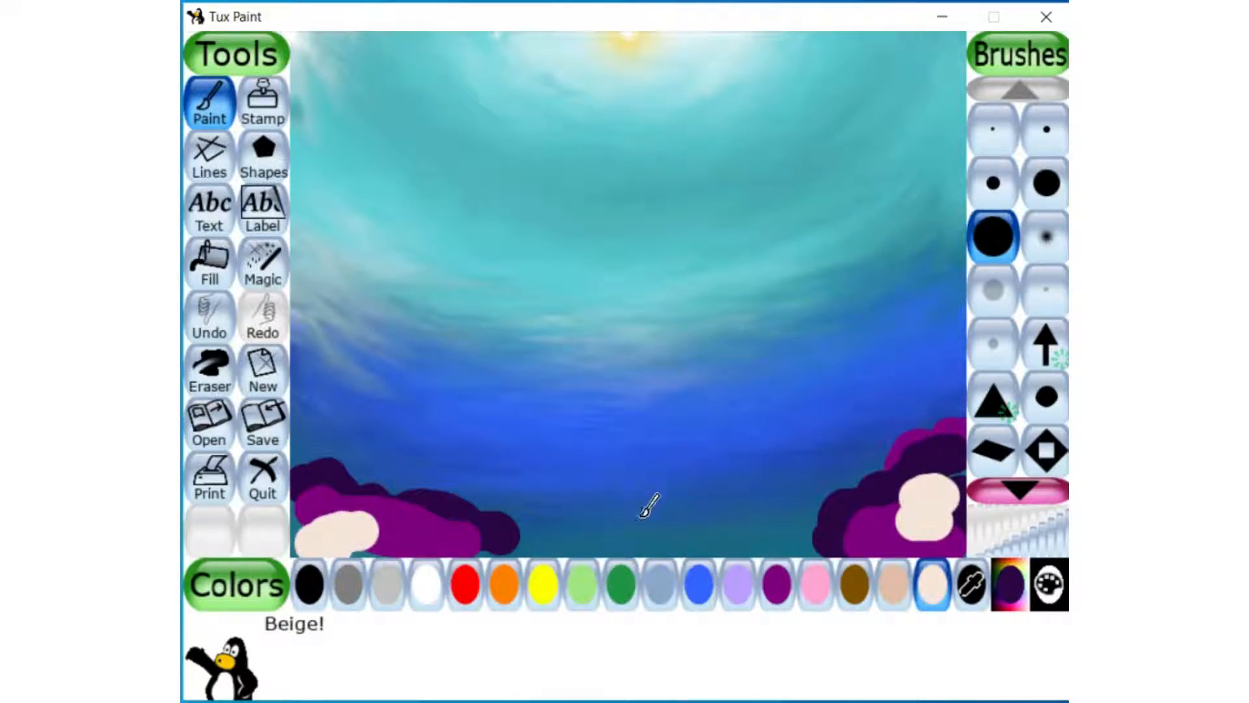
# - Paint Purple, Tan and Lavender patches side by side along the bottom of the picture between the two corner shapes
pyautogui.click(777, 584)
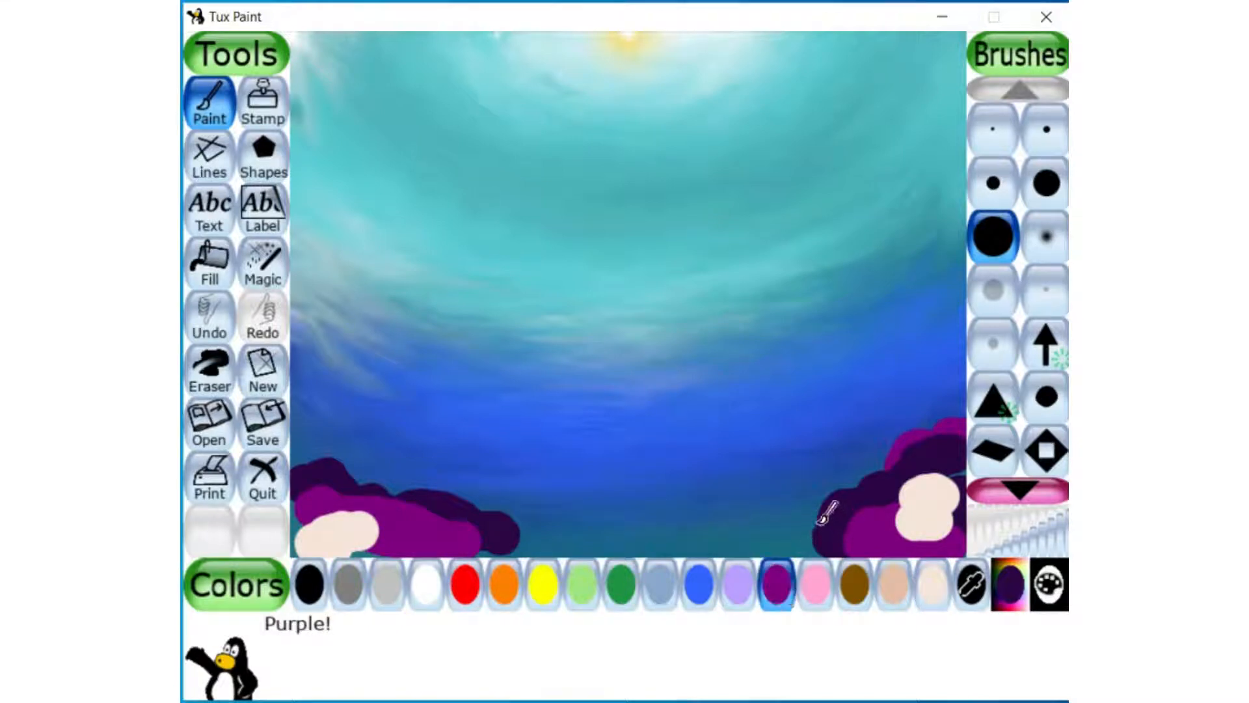
pyautogui.moveTo(825, 510); pyautogui.dragTo(718, 528)
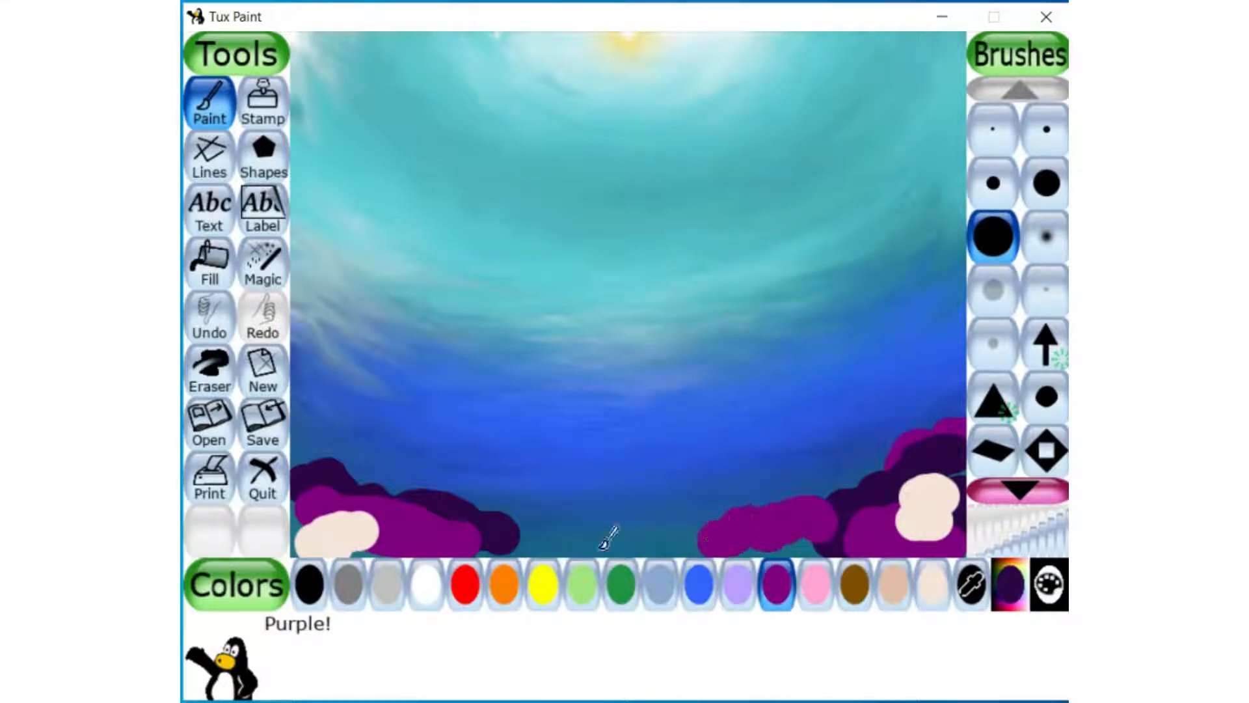
pyautogui.click(894, 583)
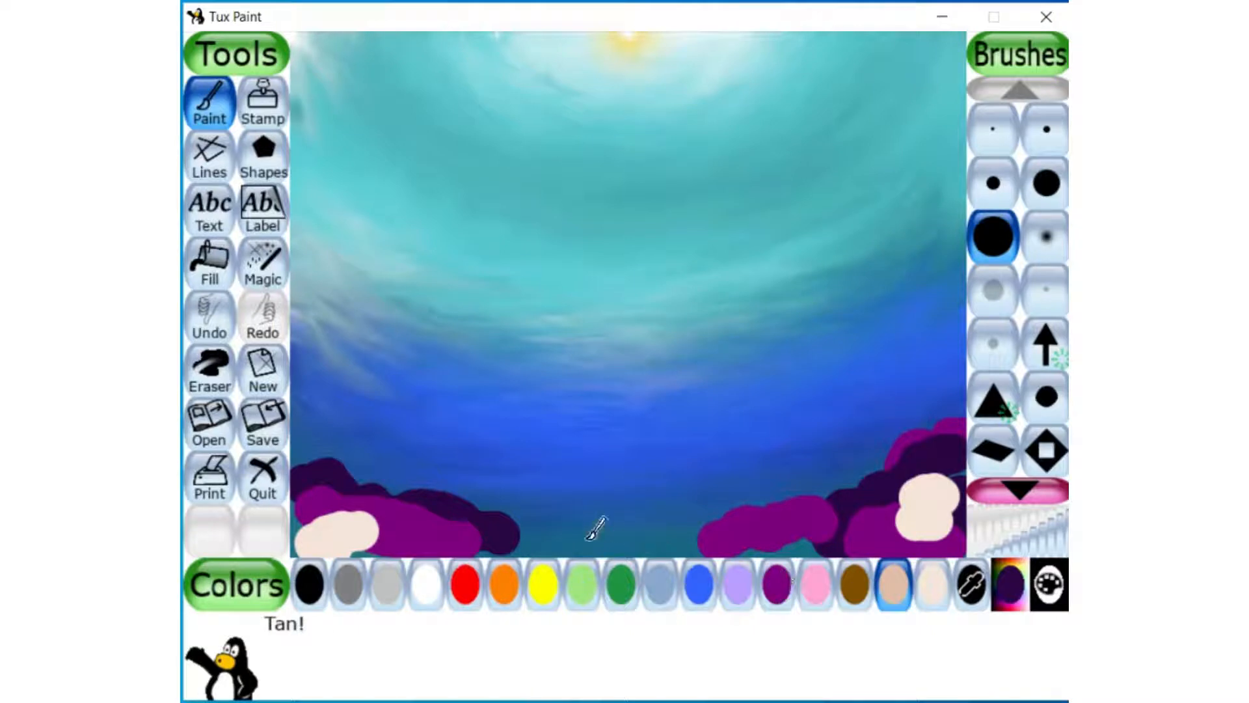
pyautogui.moveTo(576, 539)
pyautogui.mouseDown()
pyautogui.moveTo(662, 548)
pyautogui.moveTo(521, 537)
pyautogui.mouseUp()
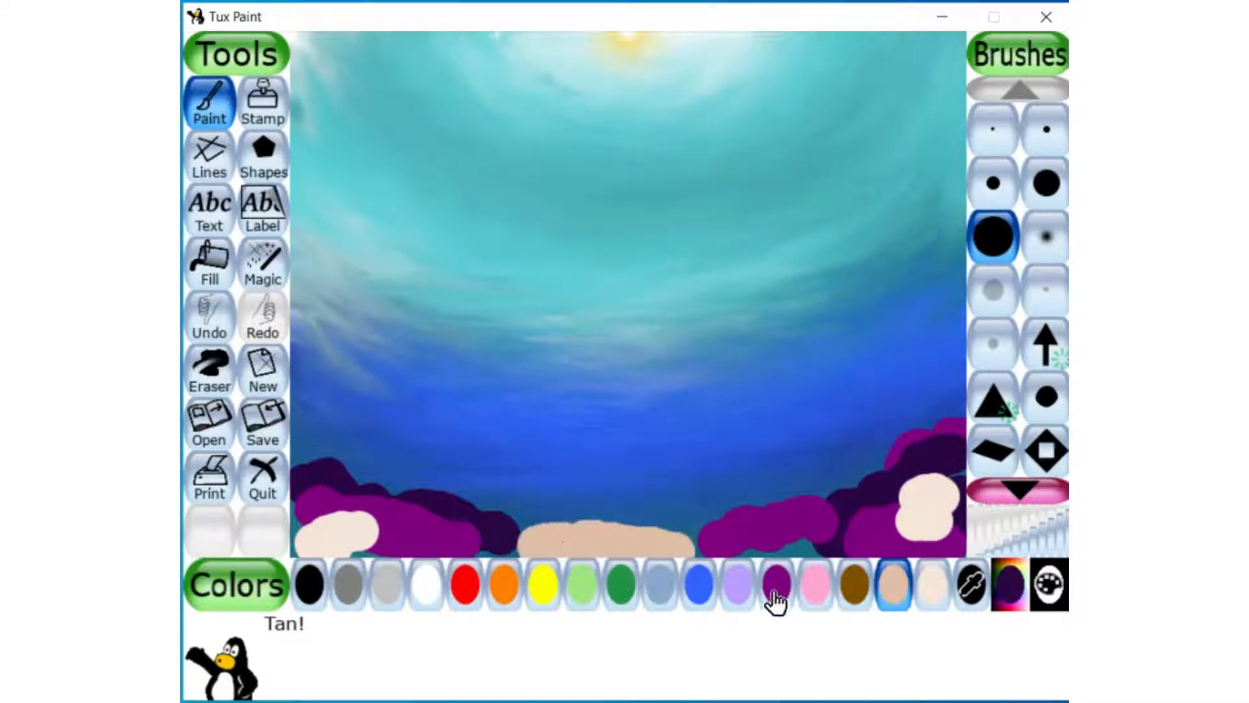
pyautogui.click(728, 589)
pyautogui.moveTo(598, 514); pyautogui.dragTo(689, 539)
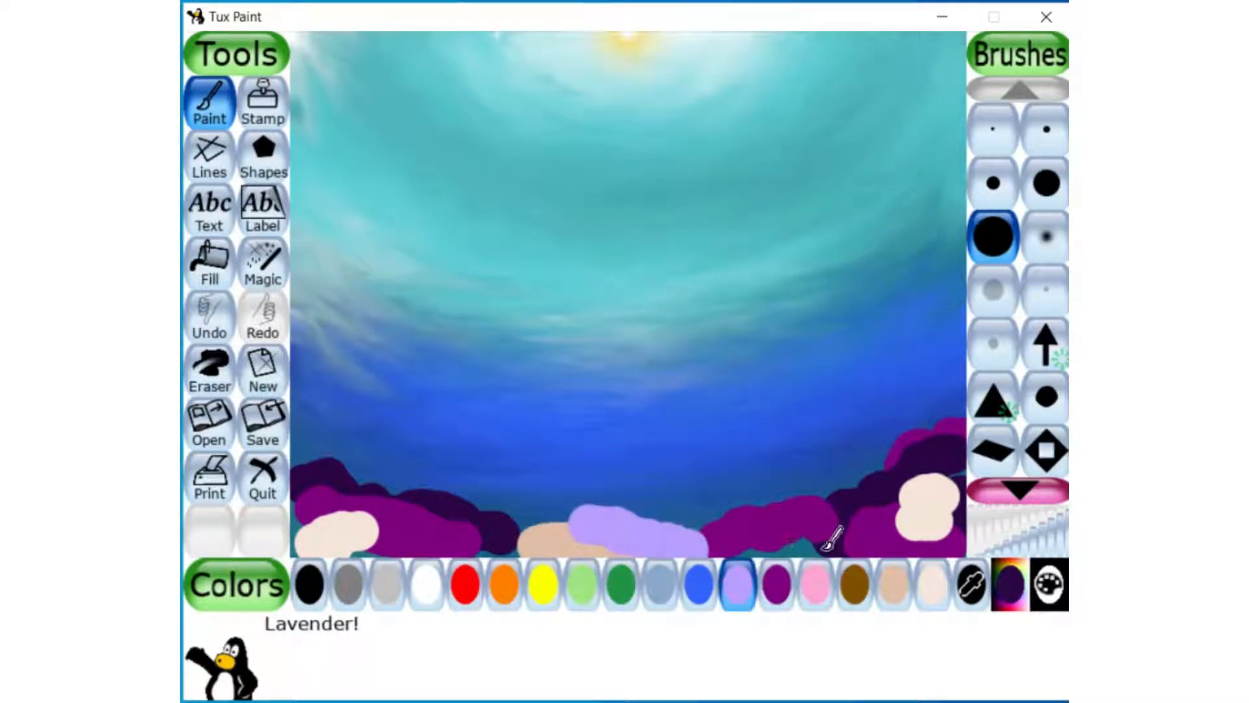
# - Smudge the purple, beige, tan and lavender shapes horizontally along the bottom of the picture until they blend into a seabed
pyautogui.click(260, 264)
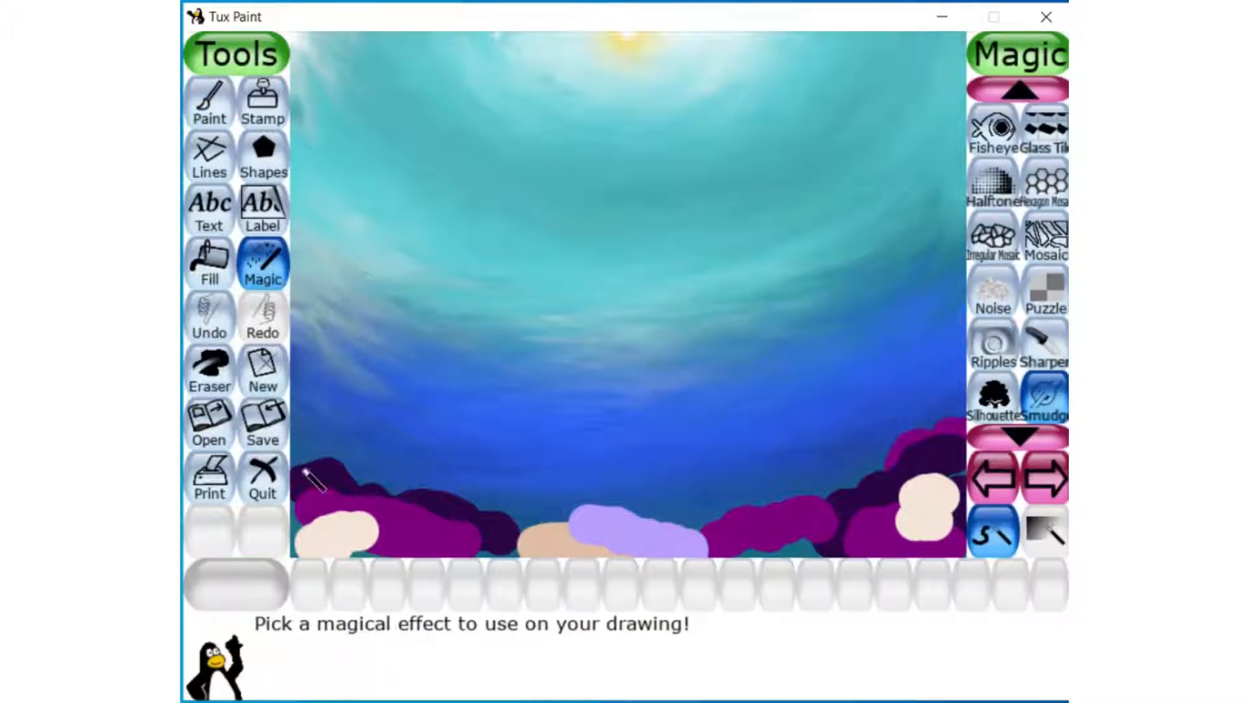
pyautogui.moveTo(340, 518)
pyautogui.mouseDown()
pyautogui.moveTo(451, 527)
pyautogui.moveTo(485, 558)
pyautogui.moveTo(533, 557)
pyautogui.moveTo(463, 553)
pyautogui.moveTo(305, 491)
pyautogui.moveTo(349, 469)
pyautogui.moveTo(331, 477)
pyautogui.moveTo(498, 506)
pyautogui.moveTo(525, 534)
pyautogui.moveTo(366, 518)
pyautogui.moveTo(359, 499)
pyautogui.moveTo(314, 499)
pyautogui.moveTo(323, 522)
pyautogui.moveTo(295, 538)
pyautogui.moveTo(630, 551)
pyautogui.moveTo(542, 524)
pyautogui.moveTo(575, 526)
pyautogui.moveTo(583, 545)
pyautogui.moveTo(782, 547)
pyautogui.moveTo(827, 519)
pyautogui.moveTo(782, 508)
pyautogui.moveTo(914, 488)
pyautogui.moveTo(898, 472)
pyautogui.moveTo(962, 452)
pyautogui.moveTo(939, 432)
pyautogui.moveTo(895, 470)
pyautogui.moveTo(951, 485)
pyautogui.moveTo(953, 499)
pyautogui.moveTo(873, 494)
pyautogui.moveTo(871, 513)
pyautogui.moveTo(879, 531)
pyautogui.moveTo(953, 544)
pyautogui.moveTo(703, 523)
pyautogui.moveTo(686, 541)
pyautogui.moveTo(920, 550)
pyautogui.moveTo(890, 529)
pyautogui.moveTo(706, 545)
pyautogui.moveTo(845, 555)
pyautogui.moveTo(793, 553)
pyautogui.moveTo(860, 546)
pyautogui.moveTo(776, 543)
pyautogui.moveTo(889, 518)
pyautogui.moveTo(854, 549)
pyautogui.moveTo(734, 553)
pyautogui.moveTo(705, 536)
pyautogui.moveTo(557, 526)
pyautogui.moveTo(896, 513)
pyautogui.moveTo(919, 518)
pyautogui.moveTo(454, 521)
pyautogui.moveTo(622, 558)
pyautogui.moveTo(460, 529)
pyautogui.moveTo(828, 520)
pyautogui.moveTo(812, 508)
pyautogui.moveTo(957, 473)
pyautogui.moveTo(948, 438)
pyautogui.moveTo(925, 491)
pyautogui.moveTo(739, 536)
pyautogui.moveTo(496, 510)
pyautogui.moveTo(440, 519)
pyautogui.moveTo(822, 525)
pyautogui.moveTo(561, 538)
pyautogui.moveTo(706, 551)
pyautogui.moveTo(568, 534)
pyautogui.moveTo(825, 534)
pyautogui.moveTo(895, 521)
pyautogui.mouseUp()
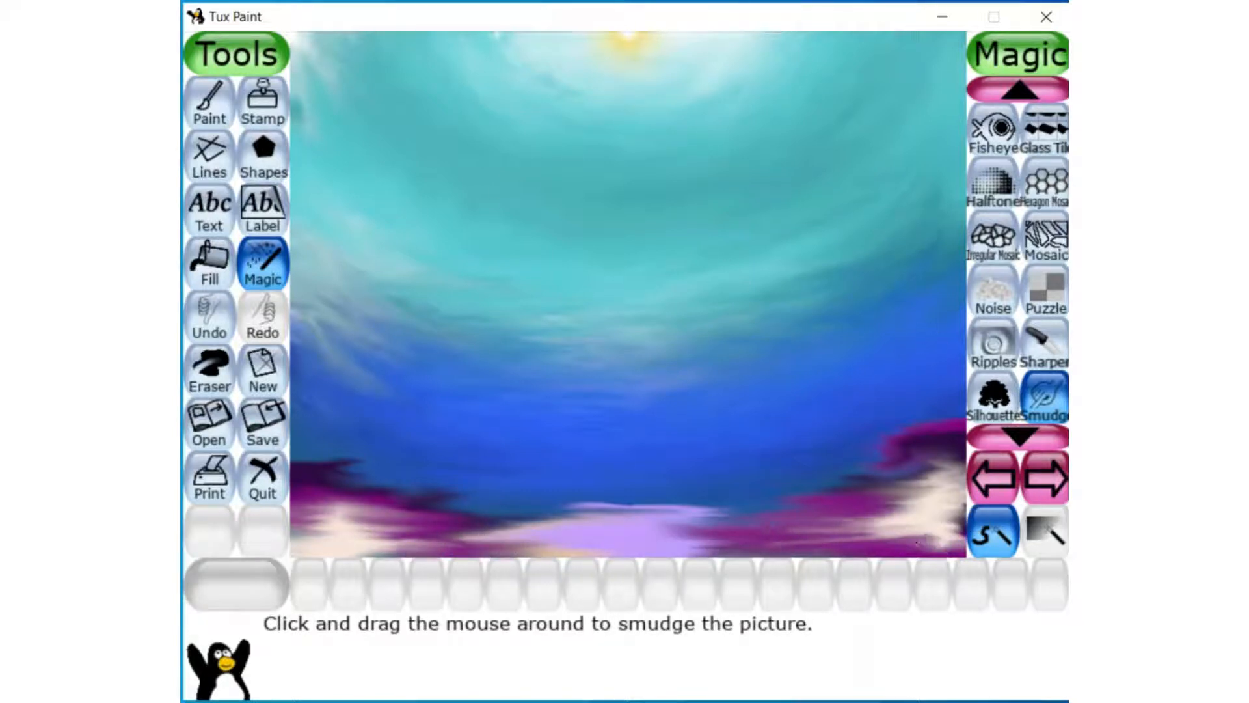
# - Try stamping the blue groper in the water on the right side of the picture and undo it
pyautogui.click(263, 104)
pyautogui.click(1047, 428)
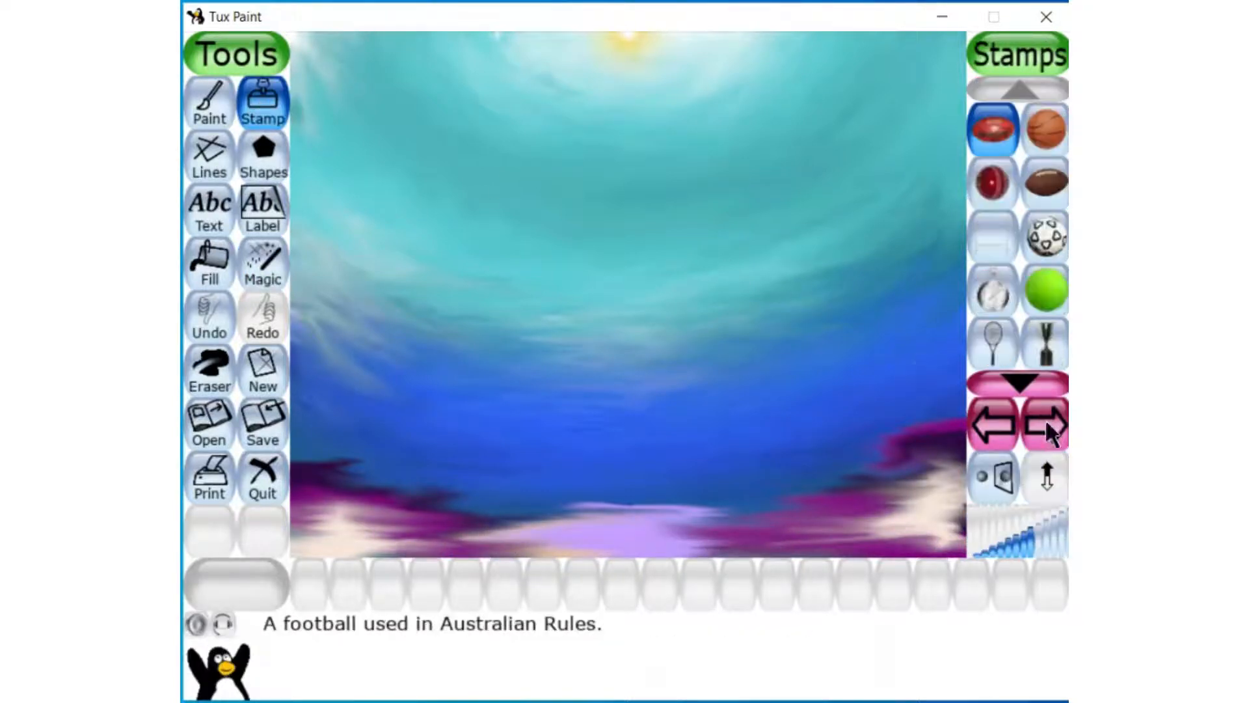
pyautogui.click(1047, 430)
pyautogui.click(1049, 430)
pyautogui.click(1050, 432)
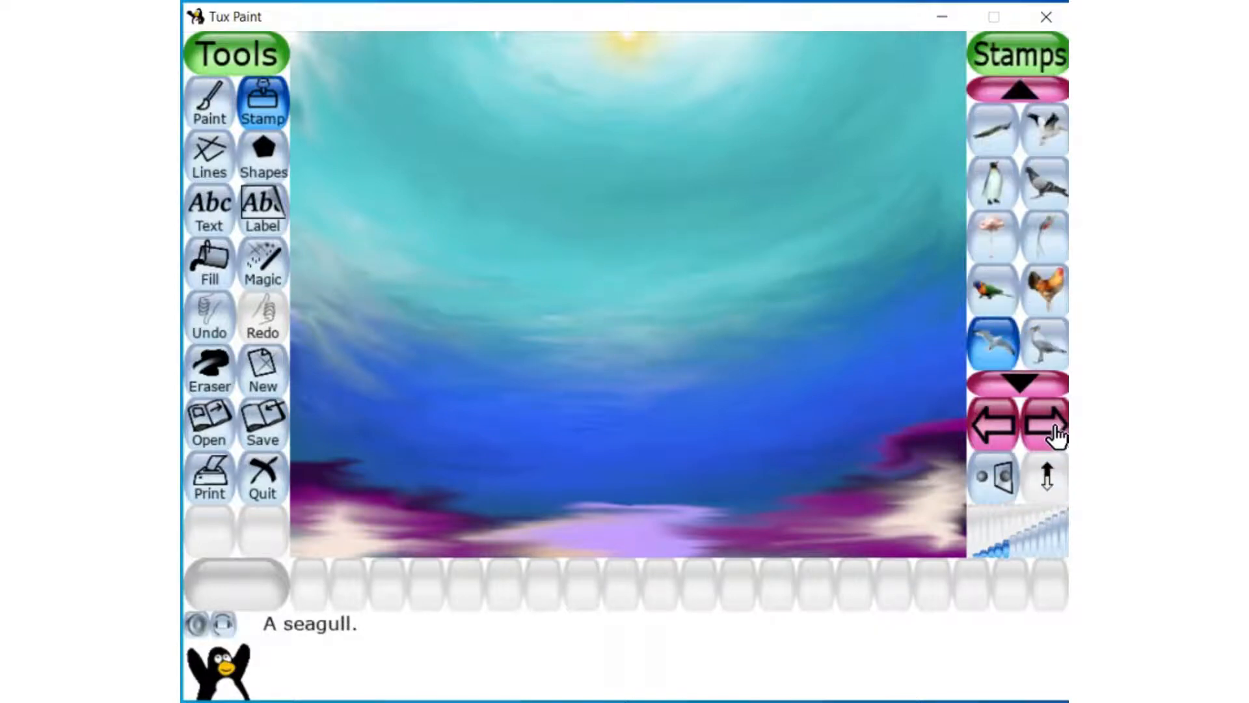
pyautogui.click(1021, 380)
pyautogui.click(1021, 381)
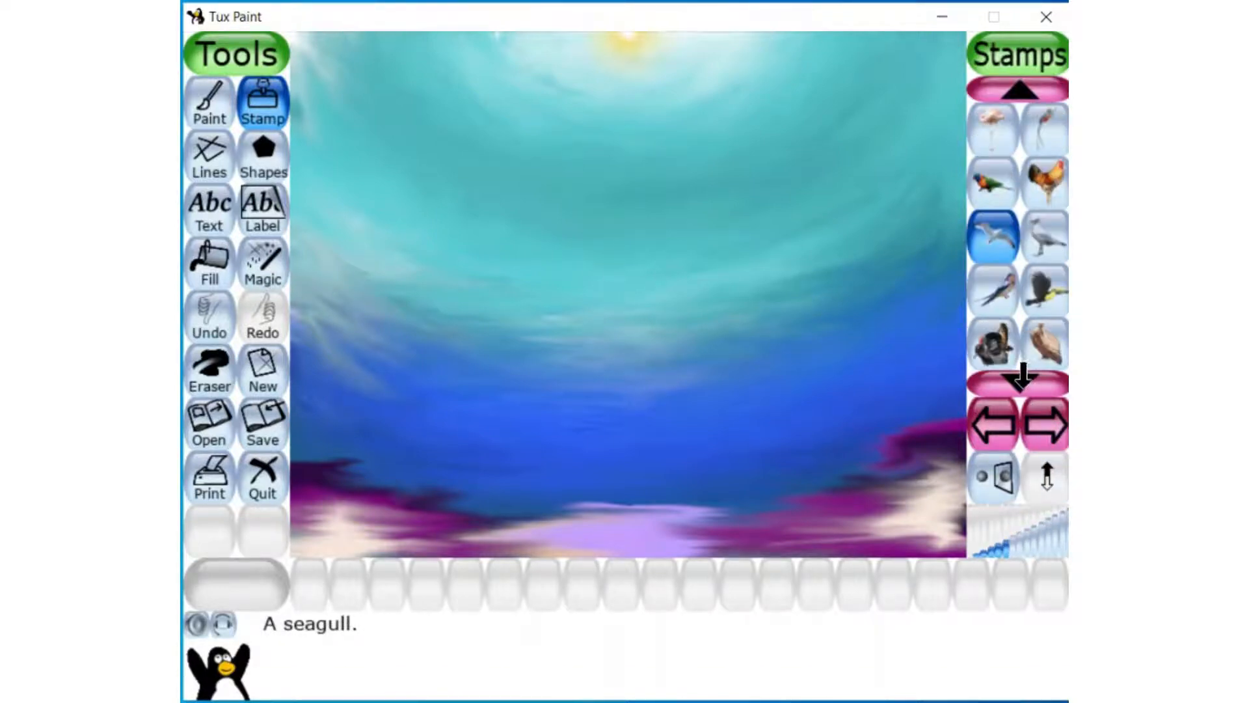
pyautogui.click(1021, 381)
pyautogui.click(1021, 381)
pyautogui.click(1021, 381)
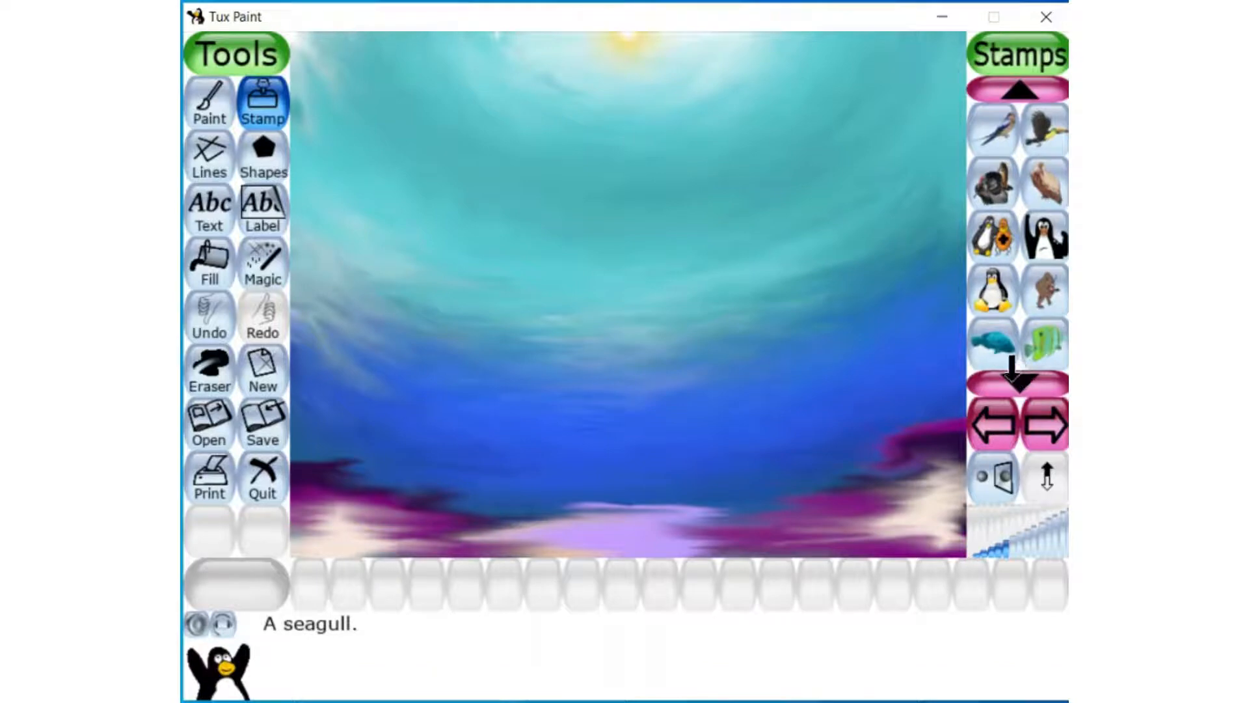
pyautogui.click(993, 343)
pyautogui.click(796, 297)
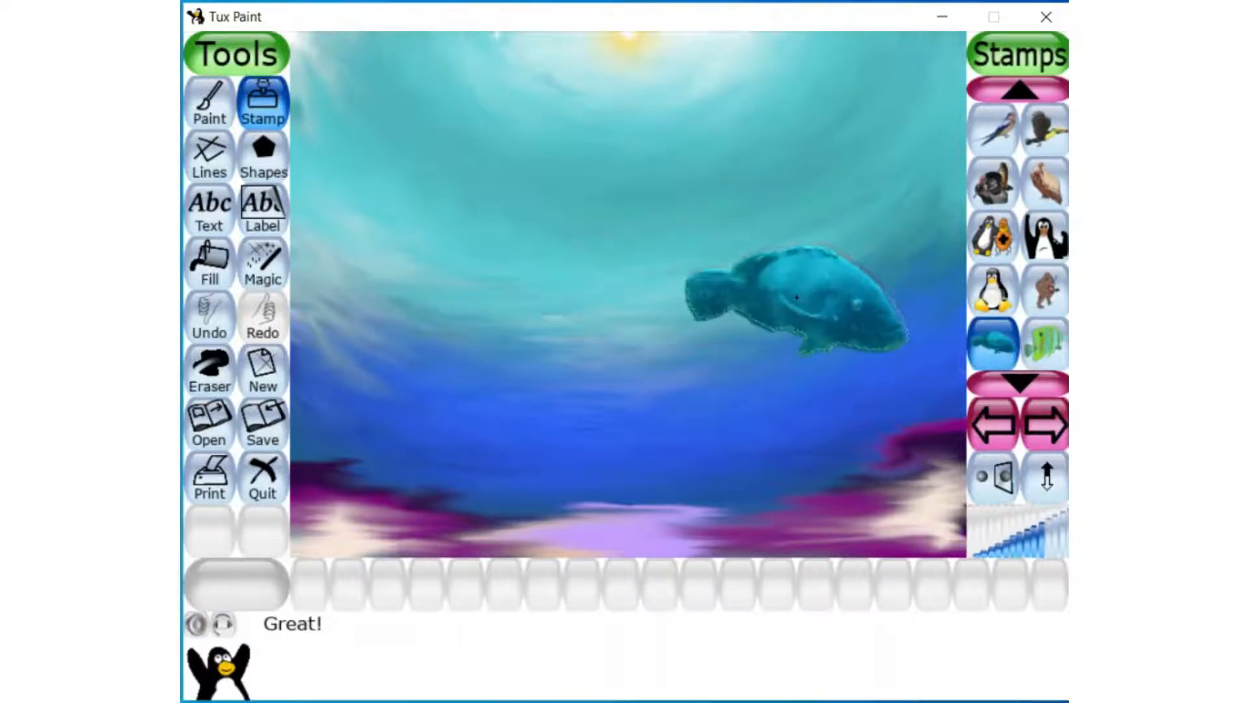
pyautogui.hotkey('ctrl', 'z')
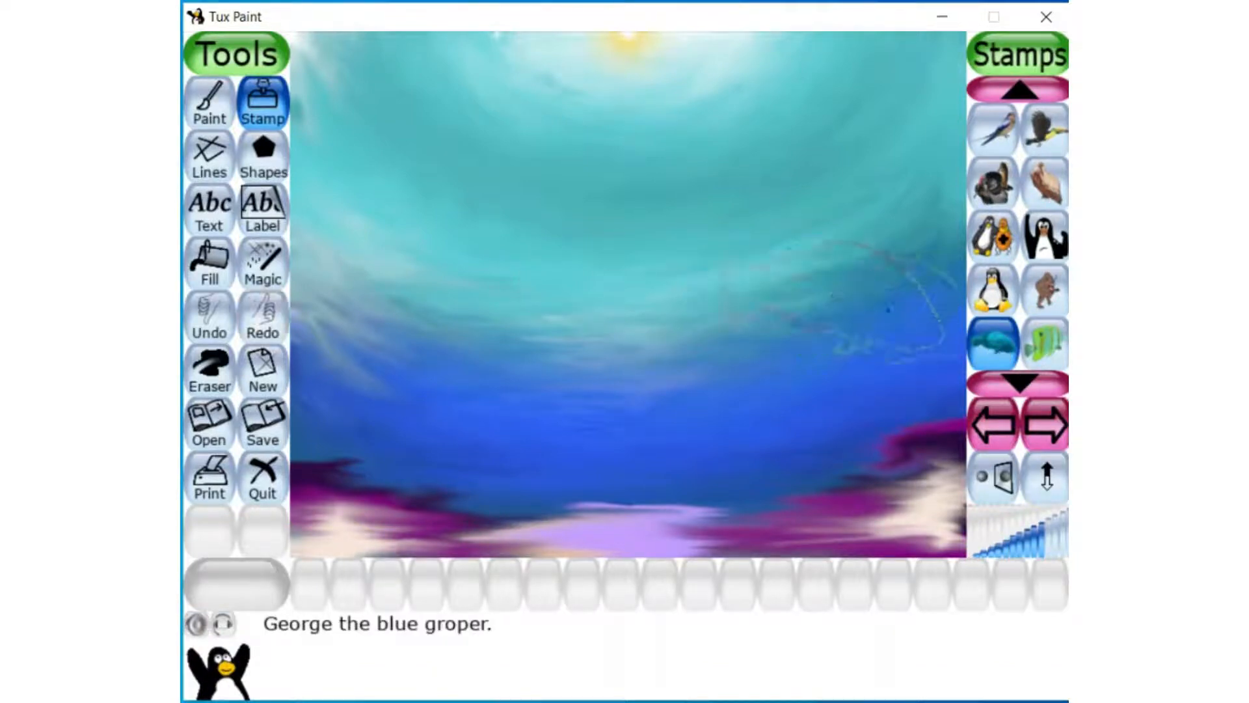
# - Look through the sea creature, insect and mammal stamps for something suited to the underwater scene
pyautogui.click(1021, 380)
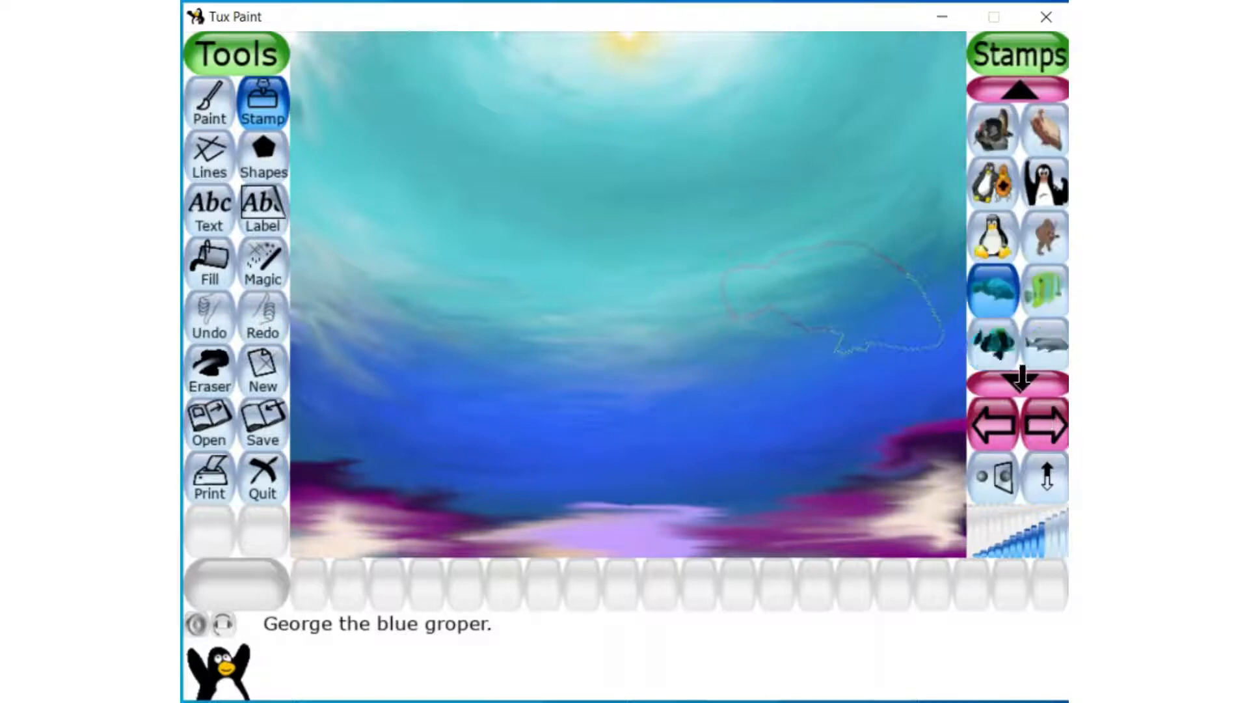
pyautogui.click(1021, 380)
pyautogui.click(1020, 380)
pyautogui.click(1021, 381)
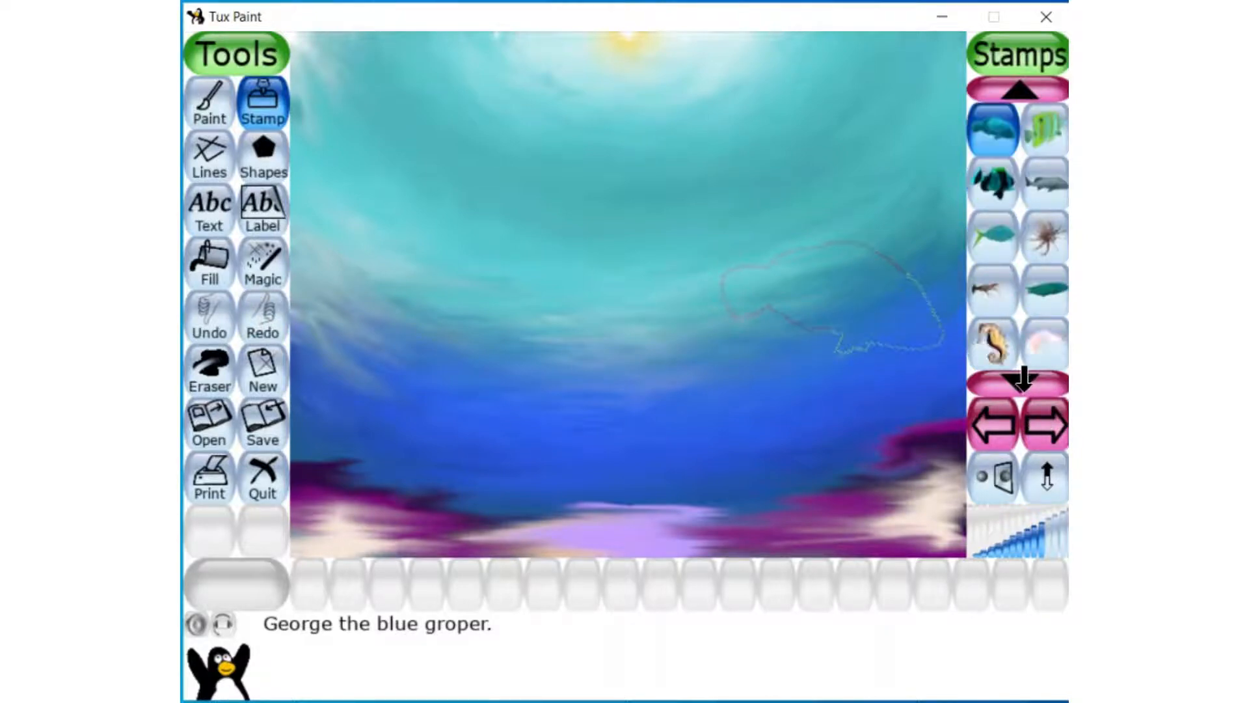
pyautogui.click(1020, 381)
pyautogui.click(1020, 380)
pyautogui.click(1021, 381)
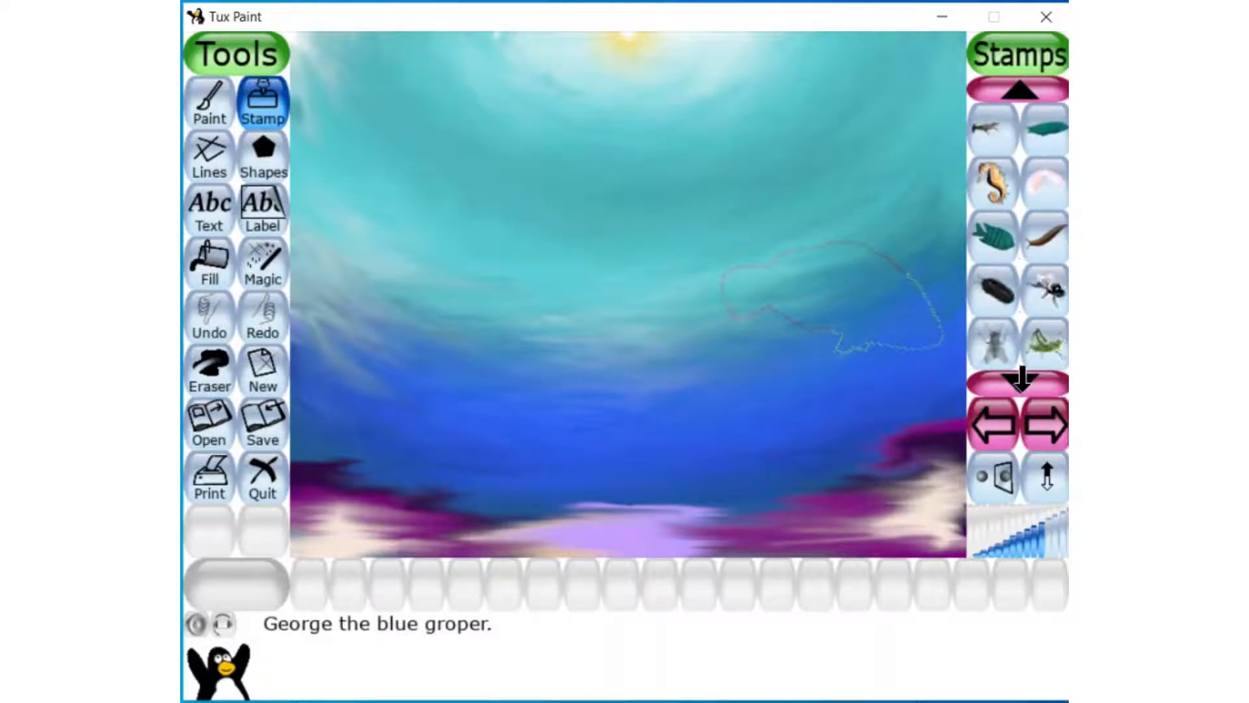
pyautogui.click(1021, 380)
pyautogui.click(1021, 380)
pyautogui.click(1021, 380)
pyautogui.click(1021, 380)
pyautogui.click(1021, 380)
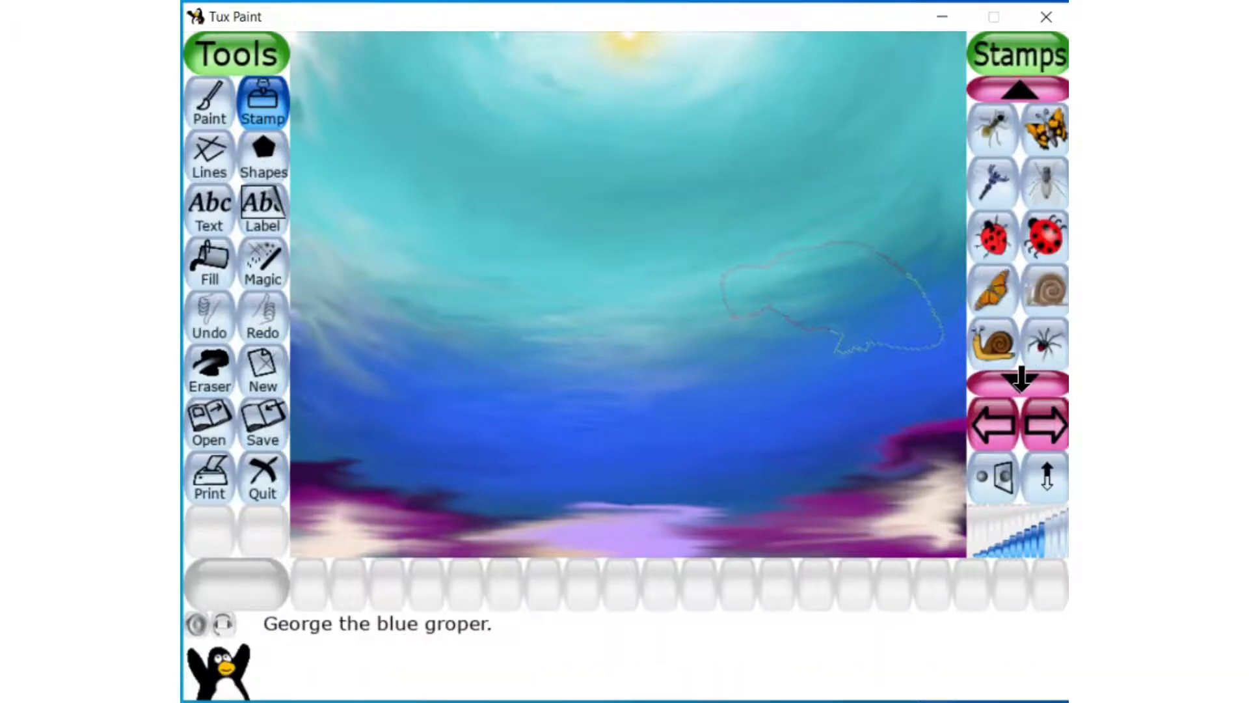
pyautogui.click(1021, 381)
pyautogui.click(1021, 380)
pyautogui.click(1021, 381)
pyautogui.click(1021, 381)
pyautogui.click(1021, 380)
pyautogui.click(1020, 380)
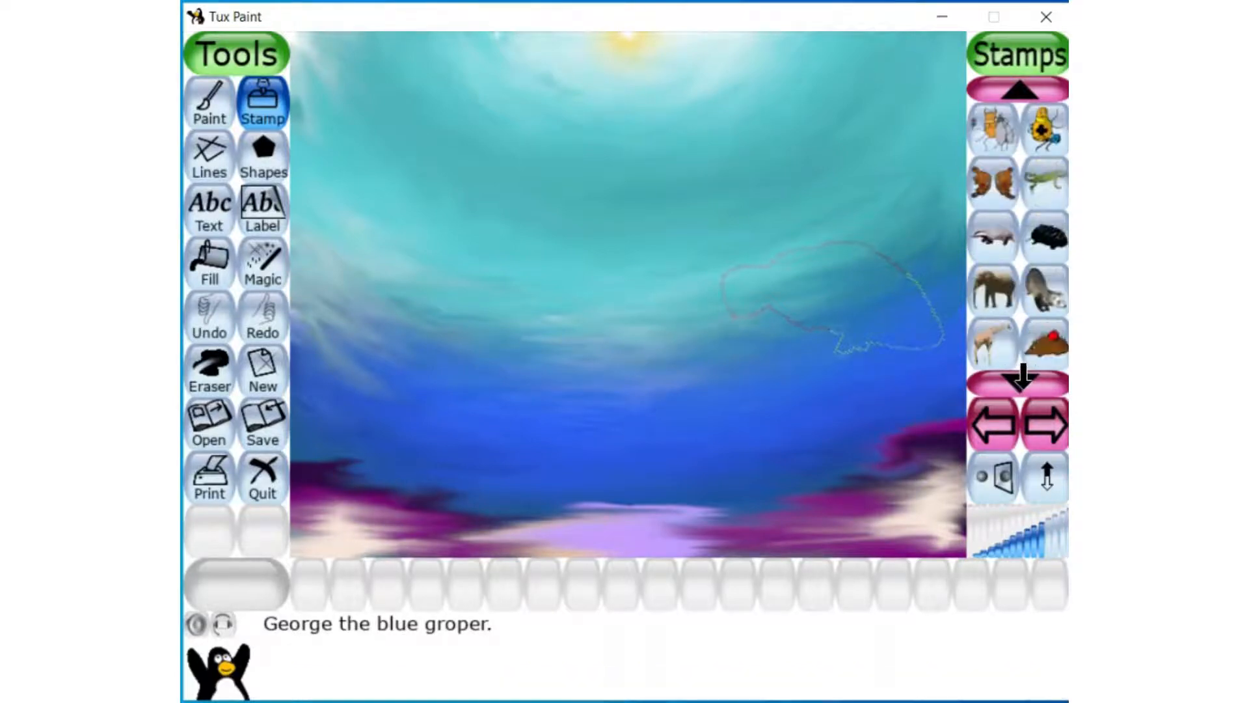
pyautogui.click(1021, 381)
pyautogui.click(1021, 381)
pyautogui.click(1021, 381)
pyautogui.click(1021, 381)
pyautogui.click(1023, 376)
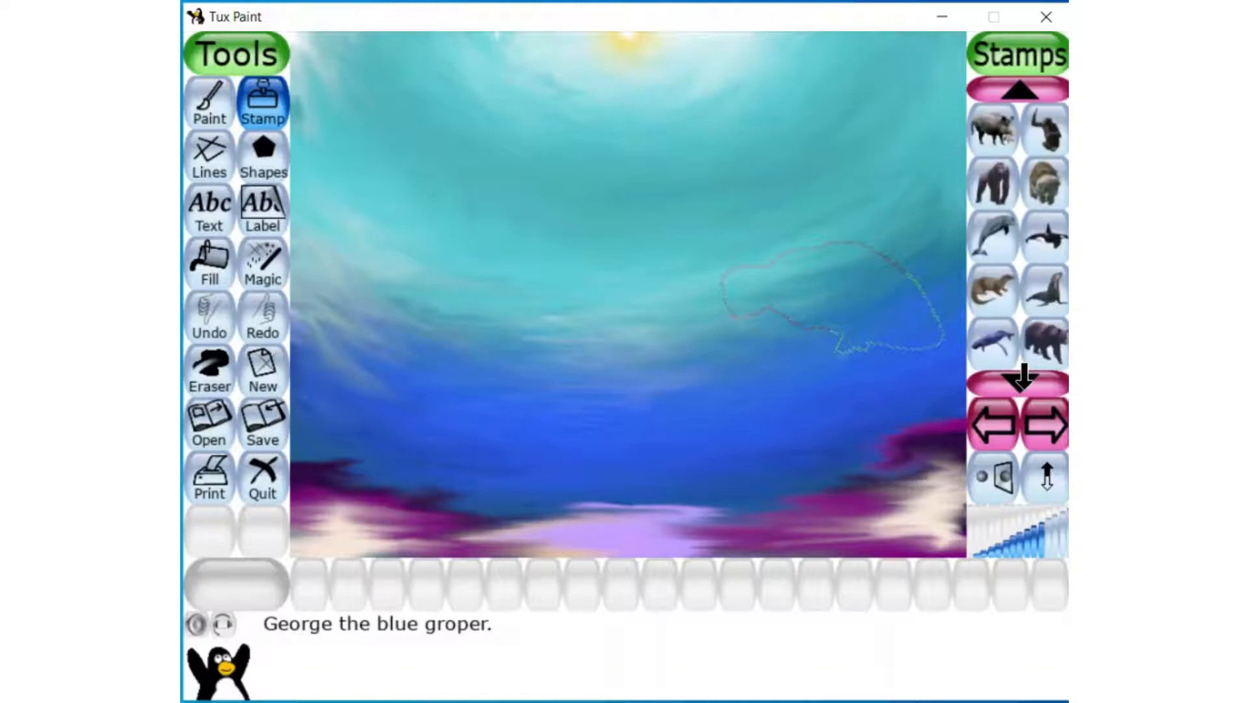
# - Stamp four small thyme plants on the seabed, two along the bottom and one on the mound at each side edge
pyautogui.click(1002, 422)
pyautogui.click(1002, 422)
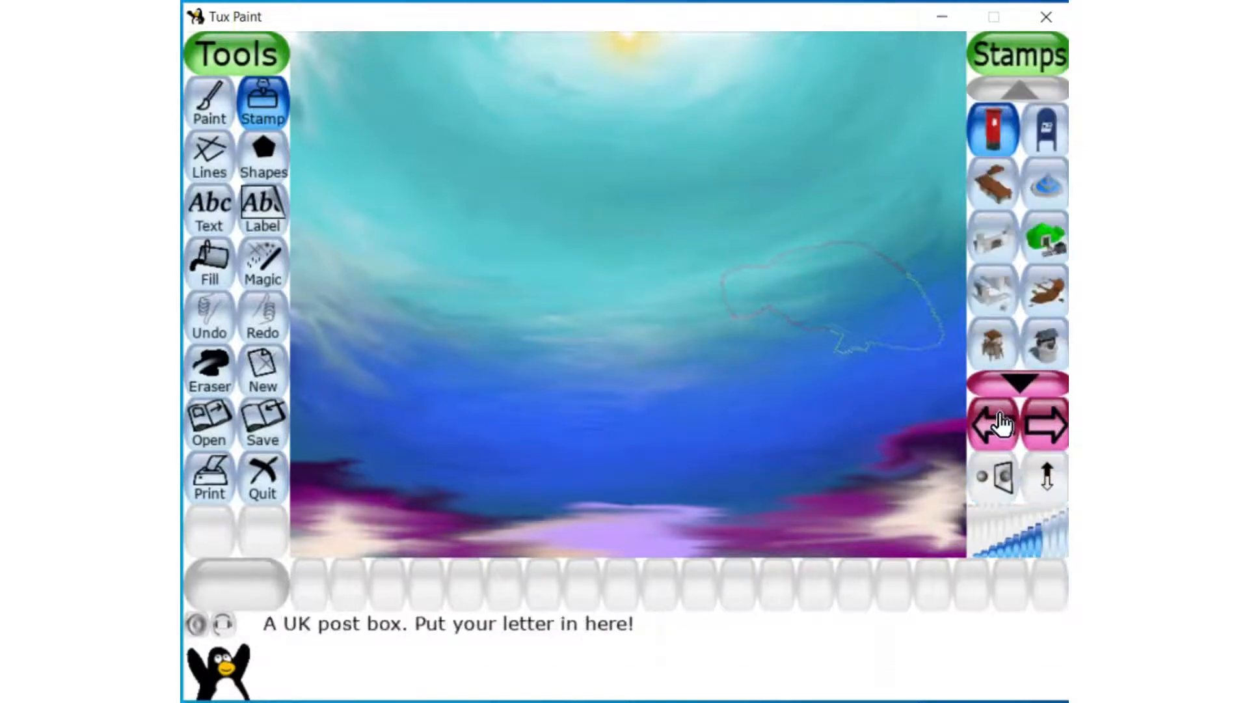
pyautogui.click(1002, 421)
pyautogui.click(1002, 421)
pyautogui.click(1005, 421)
pyautogui.click(1005, 419)
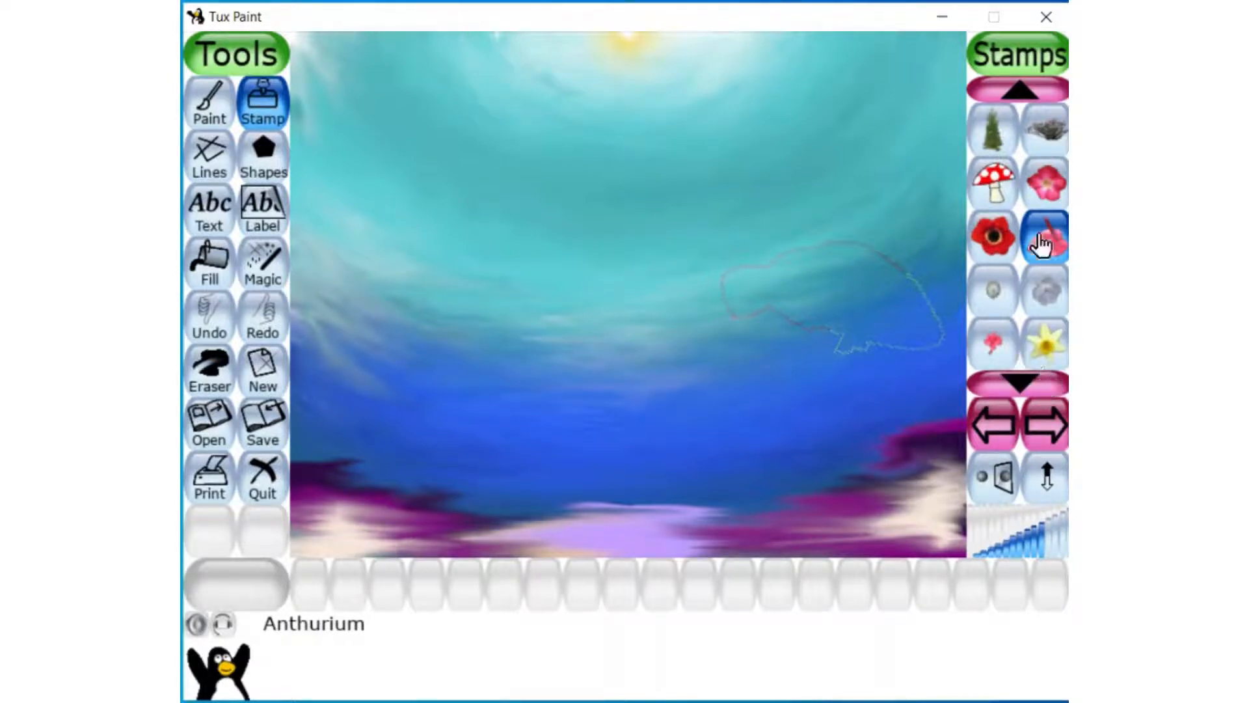
pyautogui.click(1045, 133)
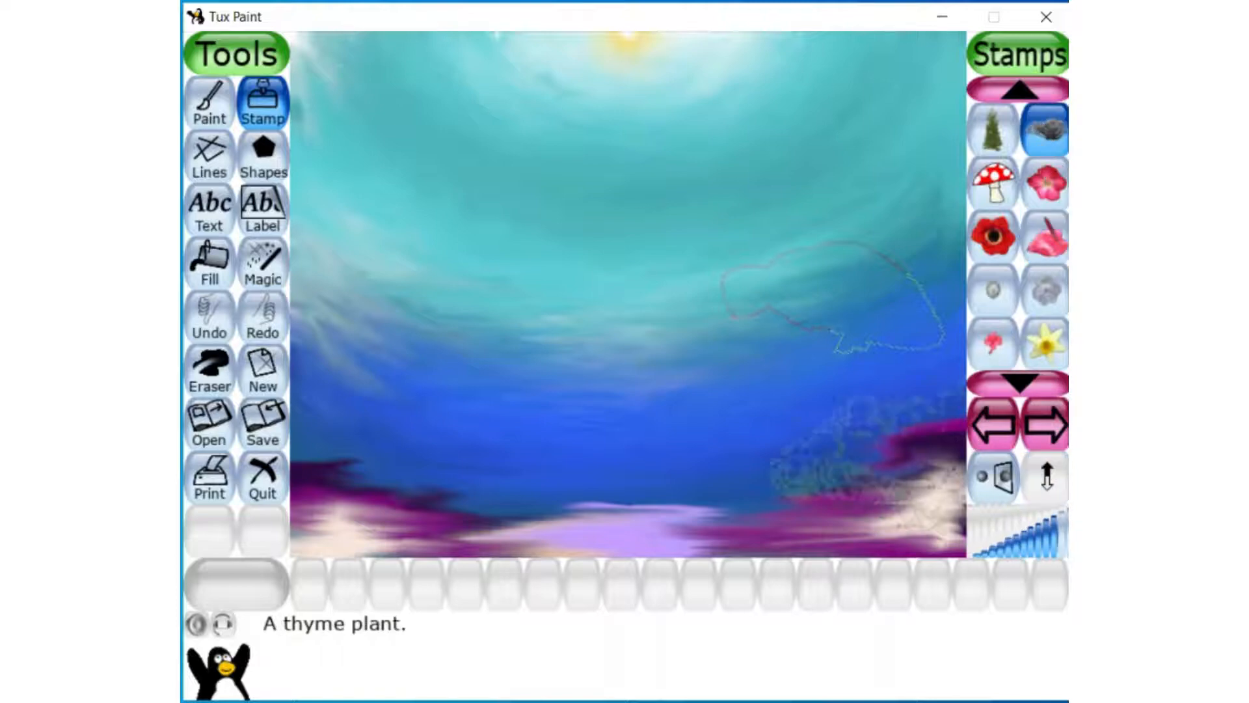
pyautogui.click(1012, 549)
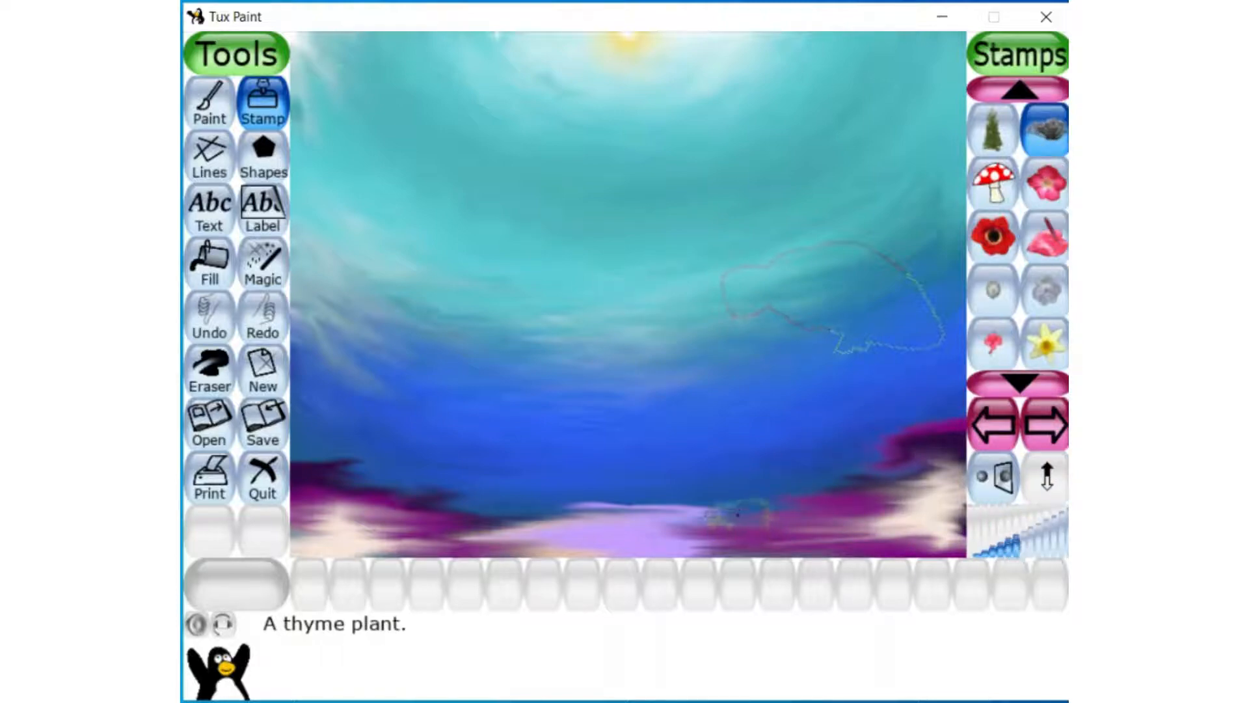
pyautogui.click(736, 518)
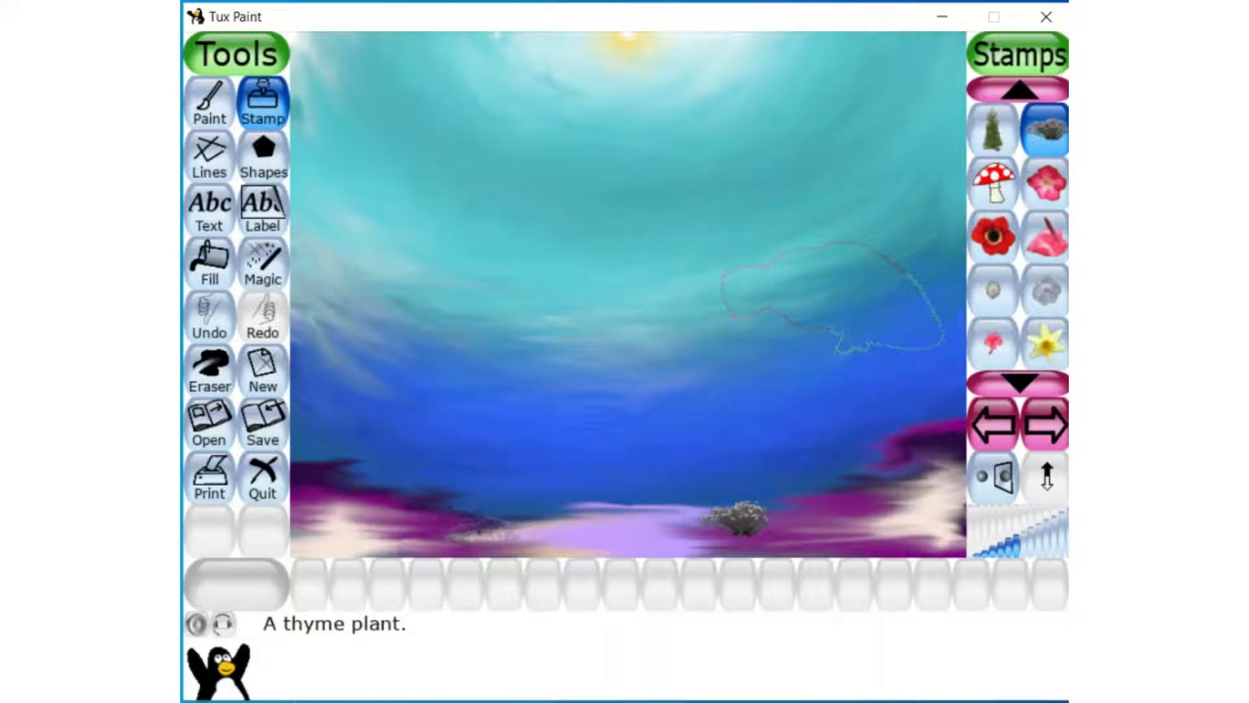
pyautogui.click(483, 532)
pyautogui.click(935, 422)
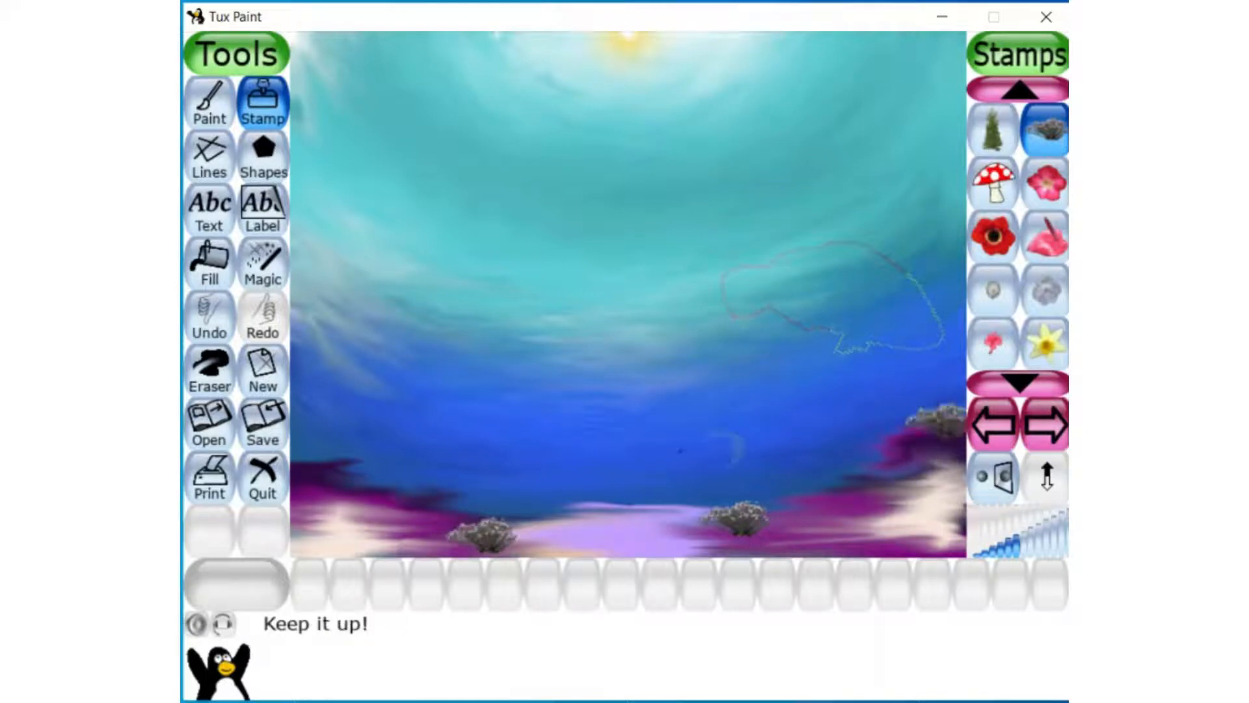
pyautogui.click(320, 449)
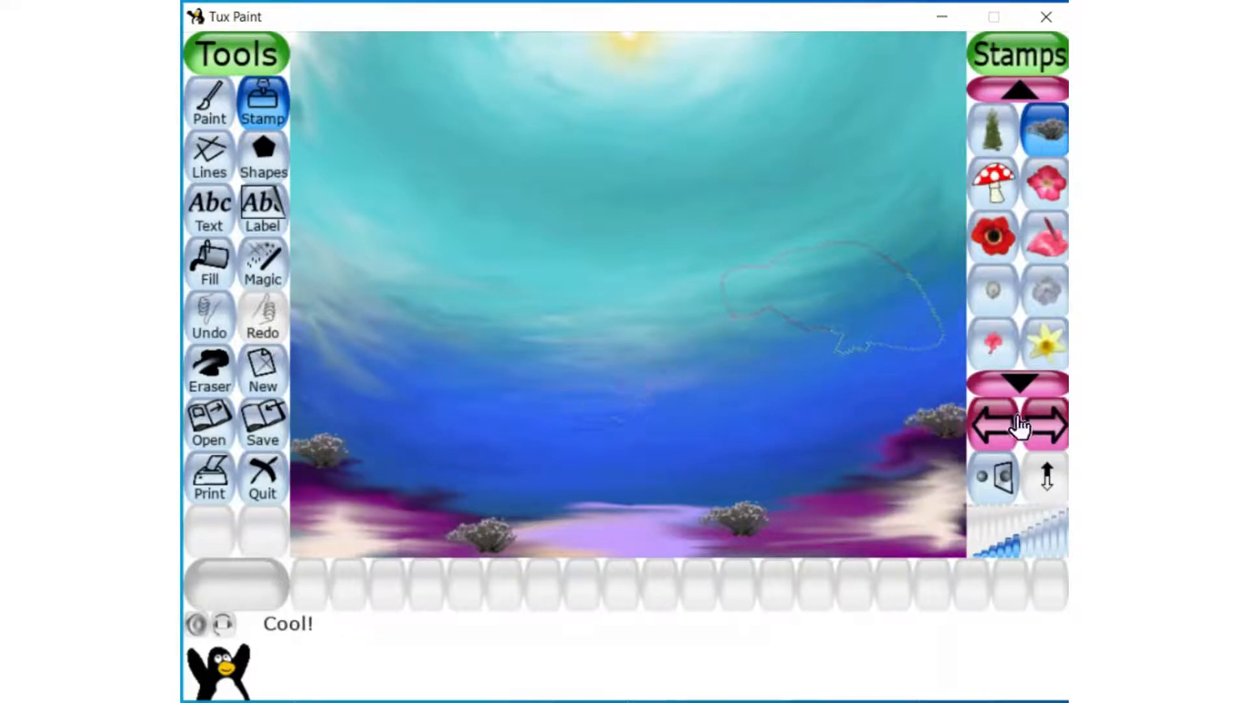
# - Find the alien tree among the plant stamps and reduce its stamp size
pyautogui.click(1008, 379)
pyautogui.click(1018, 379)
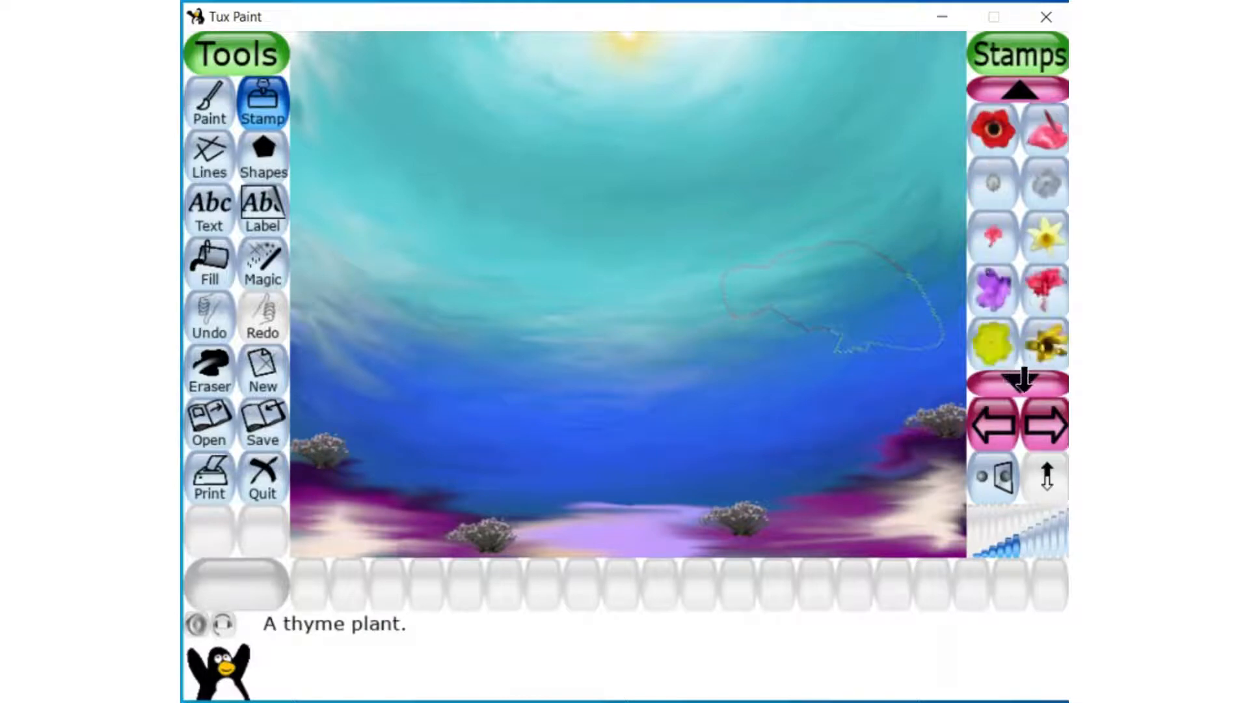
pyautogui.click(1025, 379)
pyautogui.moveTo(1025, 379); pyautogui.dragTo(1024, 391)
pyautogui.click(1028, 410)
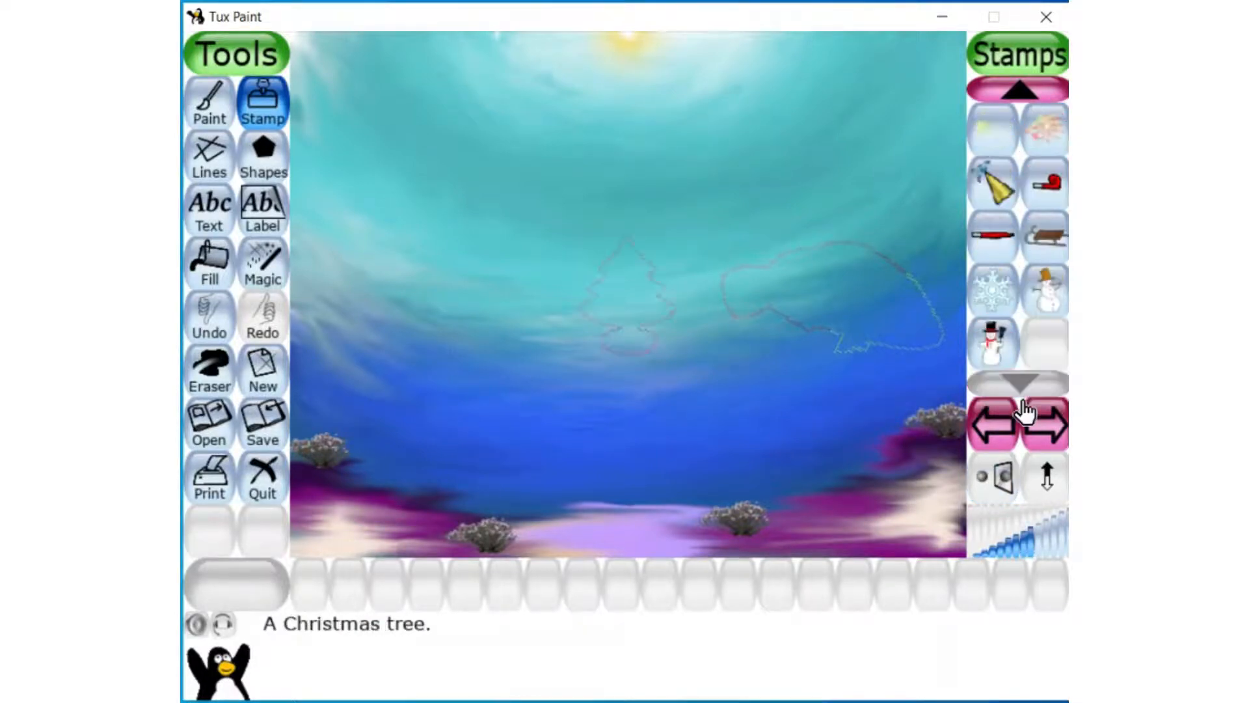
pyautogui.click(993, 427)
pyautogui.click(1016, 380)
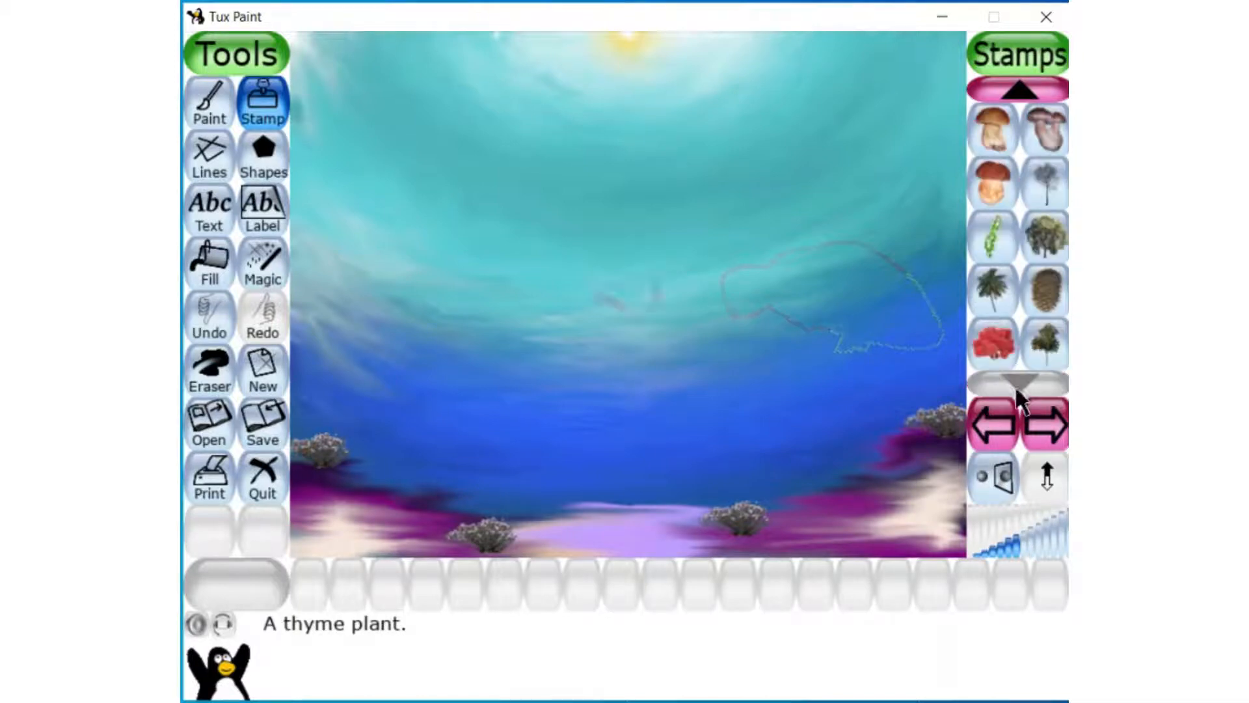
pyautogui.click(990, 355)
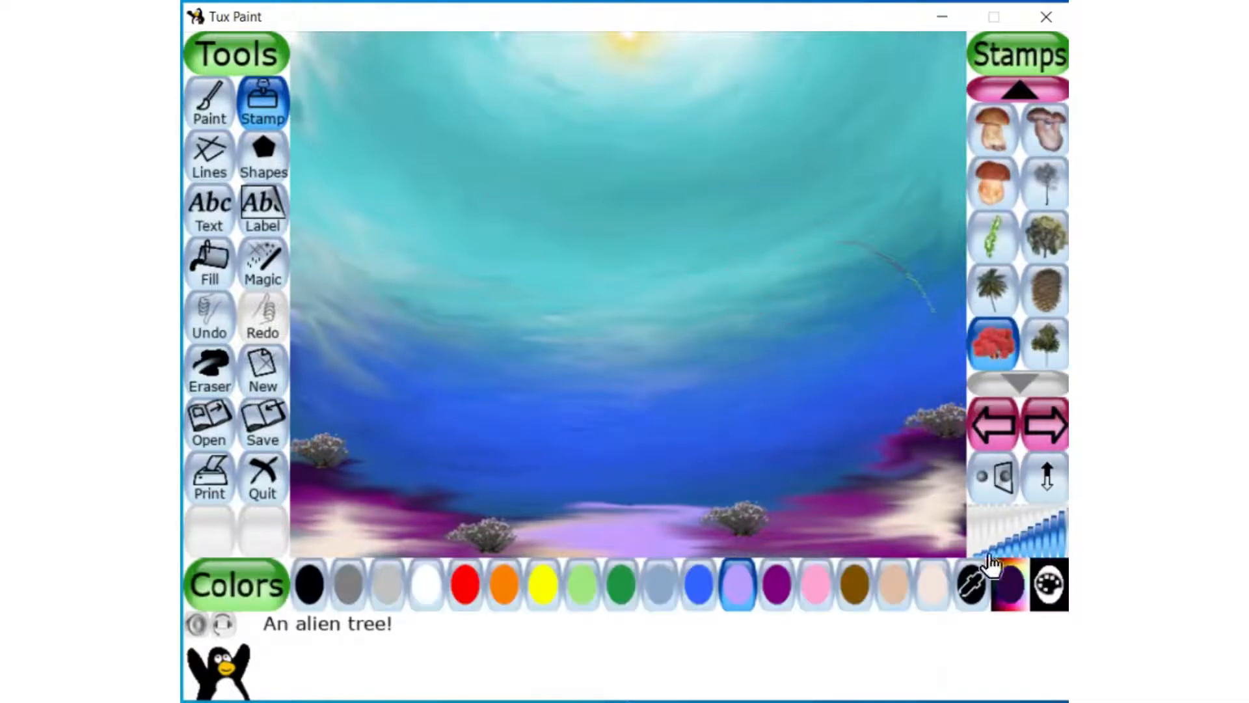
pyautogui.click(1018, 550)
# - Stamp overlapping small red alien trees into a coral-like mound on the right part of the seabed, between the thyme plant and the pale sand
pyautogui.click(951, 530)
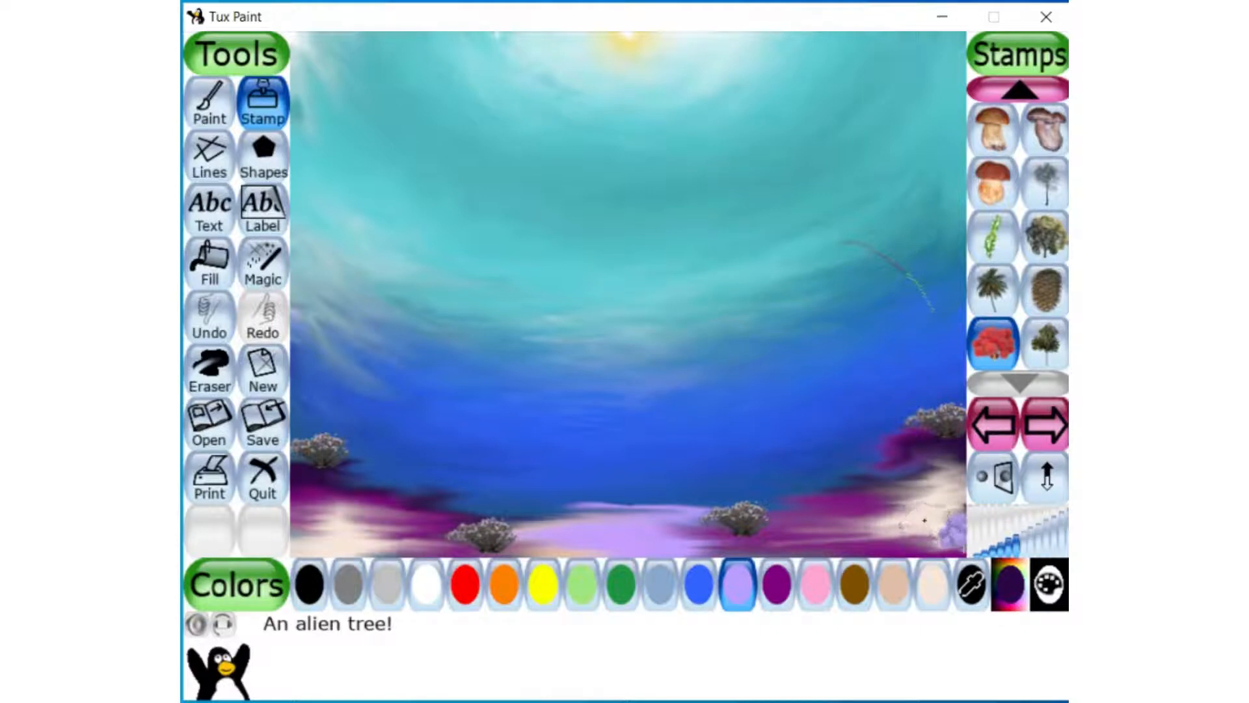
pyautogui.hotkey('ctrl', 'z')
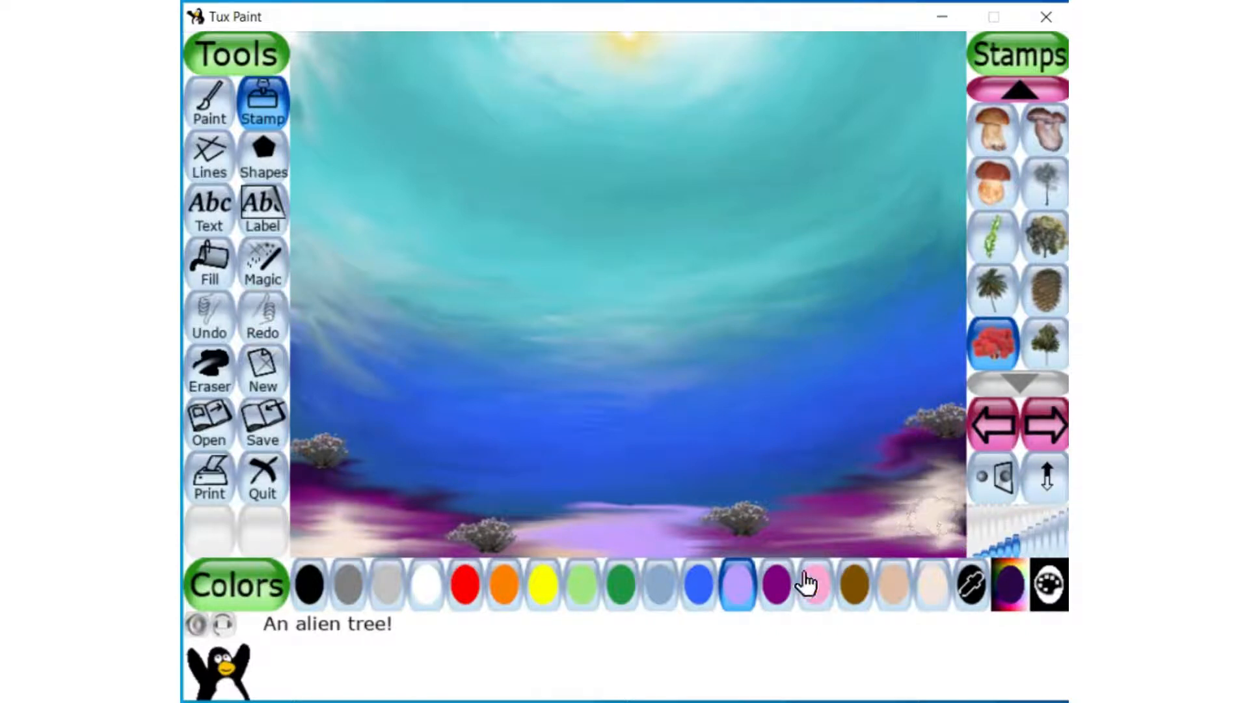
pyautogui.click(466, 592)
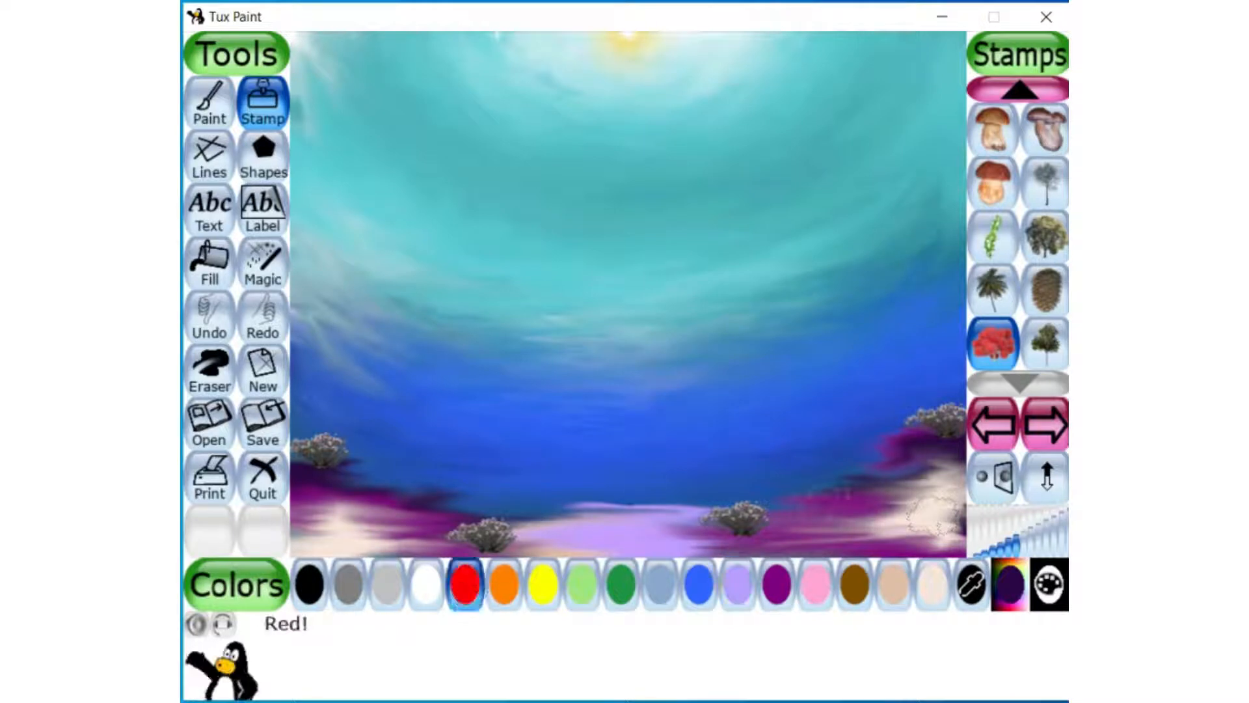
pyautogui.click(832, 497)
pyautogui.click(833, 519)
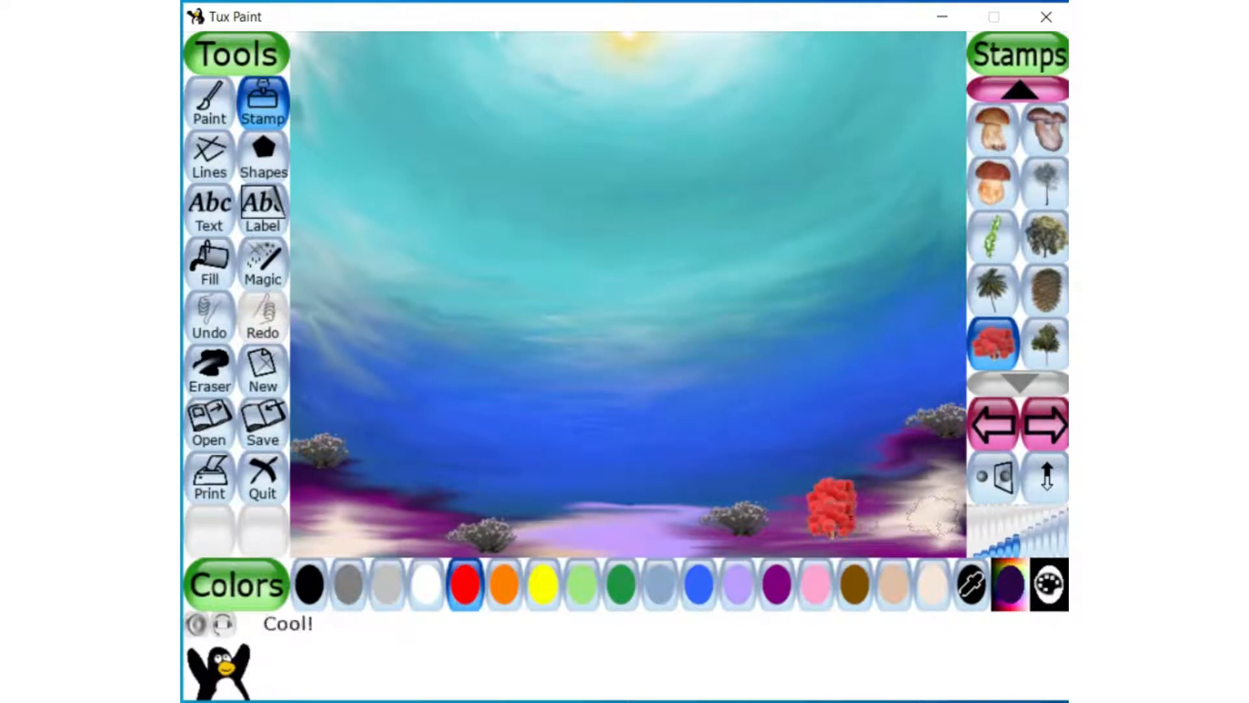
pyautogui.click(849, 519)
pyautogui.click(836, 534)
pyautogui.click(860, 533)
pyautogui.click(881, 533)
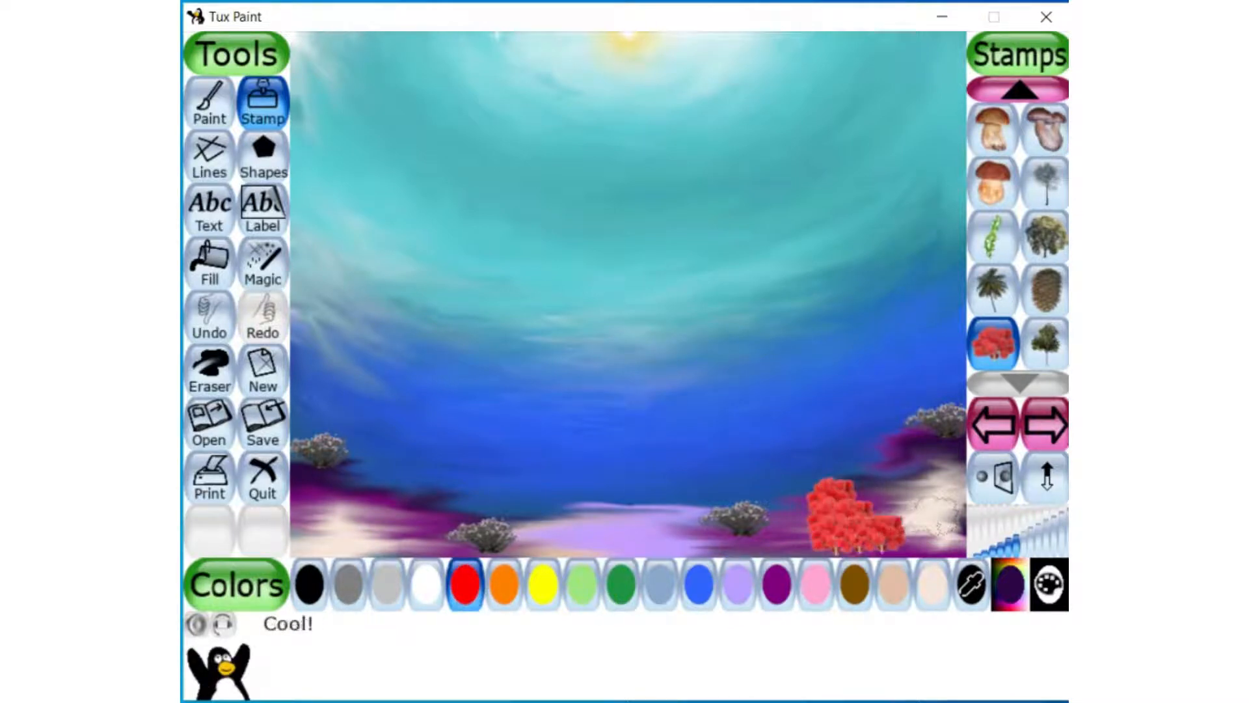
pyautogui.click(846, 541)
pyautogui.click(872, 540)
pyautogui.click(895, 541)
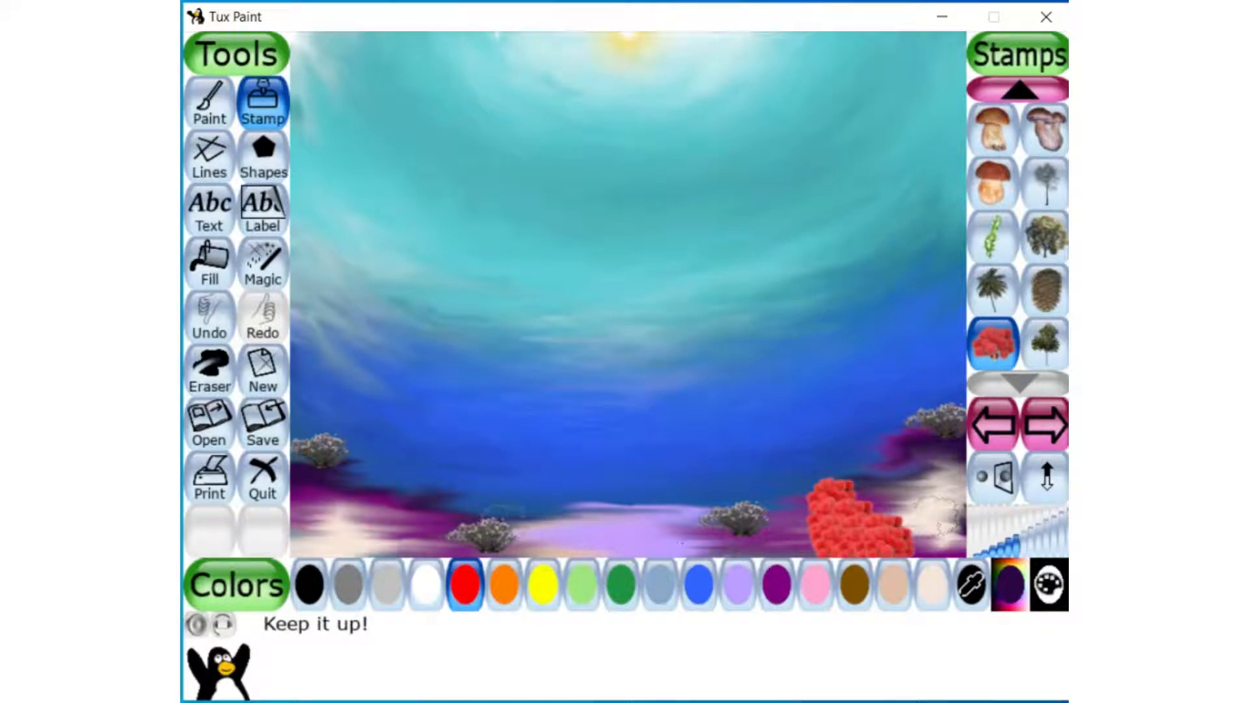
# - Stamp a second, smaller mound of red alien trees on the lavender sand just left of the picture's middle
pyautogui.click(572, 516)
pyautogui.click(560, 530)
pyautogui.click(576, 540)
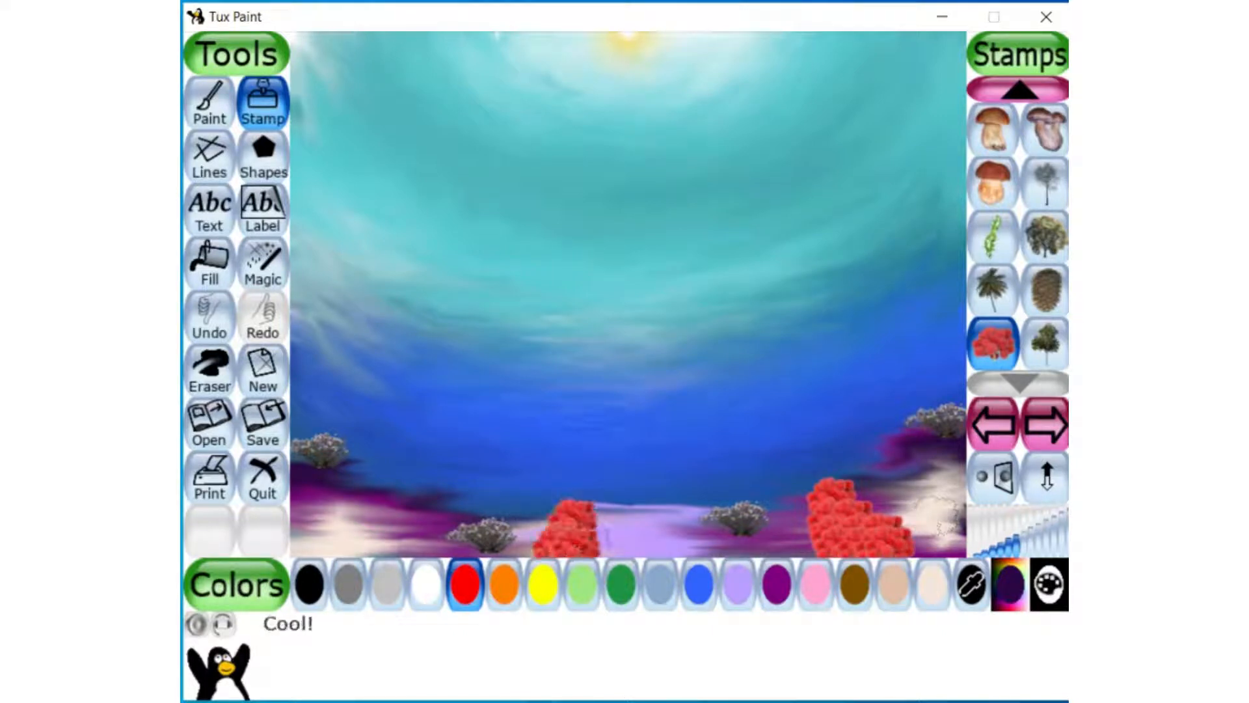
pyautogui.click(596, 541)
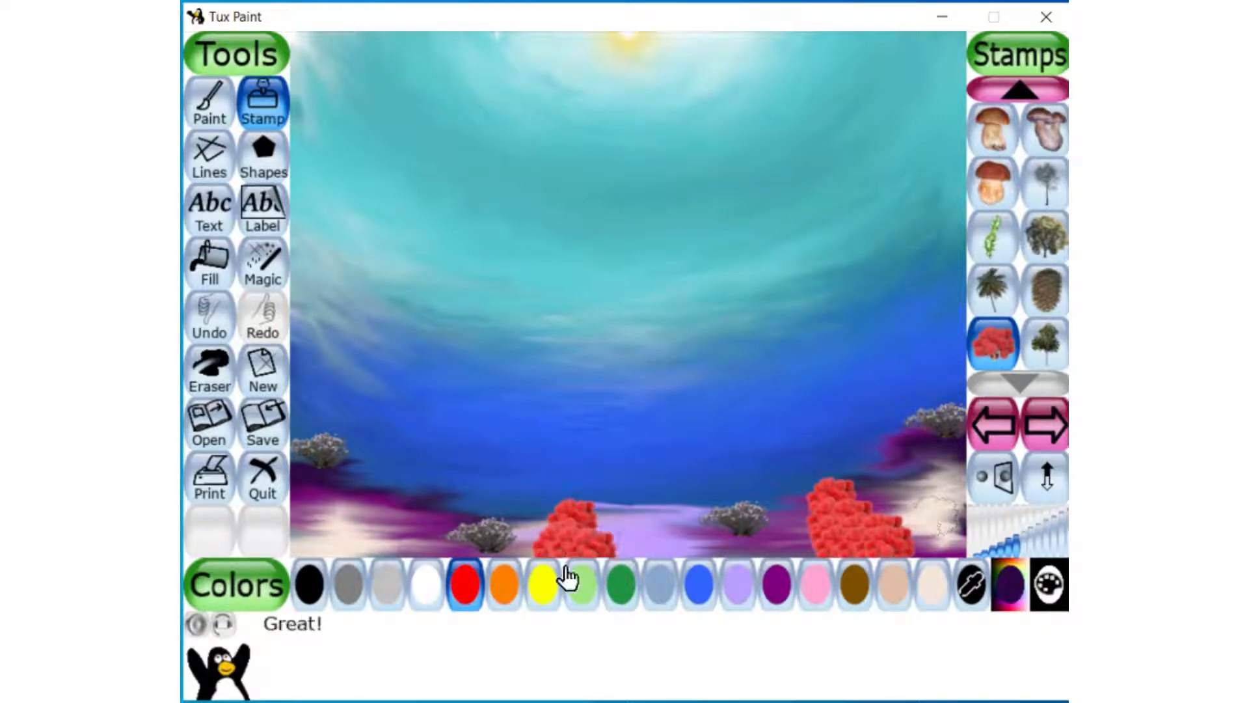
# - Stamp a row of overlapping orange alien trees along the bottom edge in the picture's left corner
pyautogui.click(519, 584)
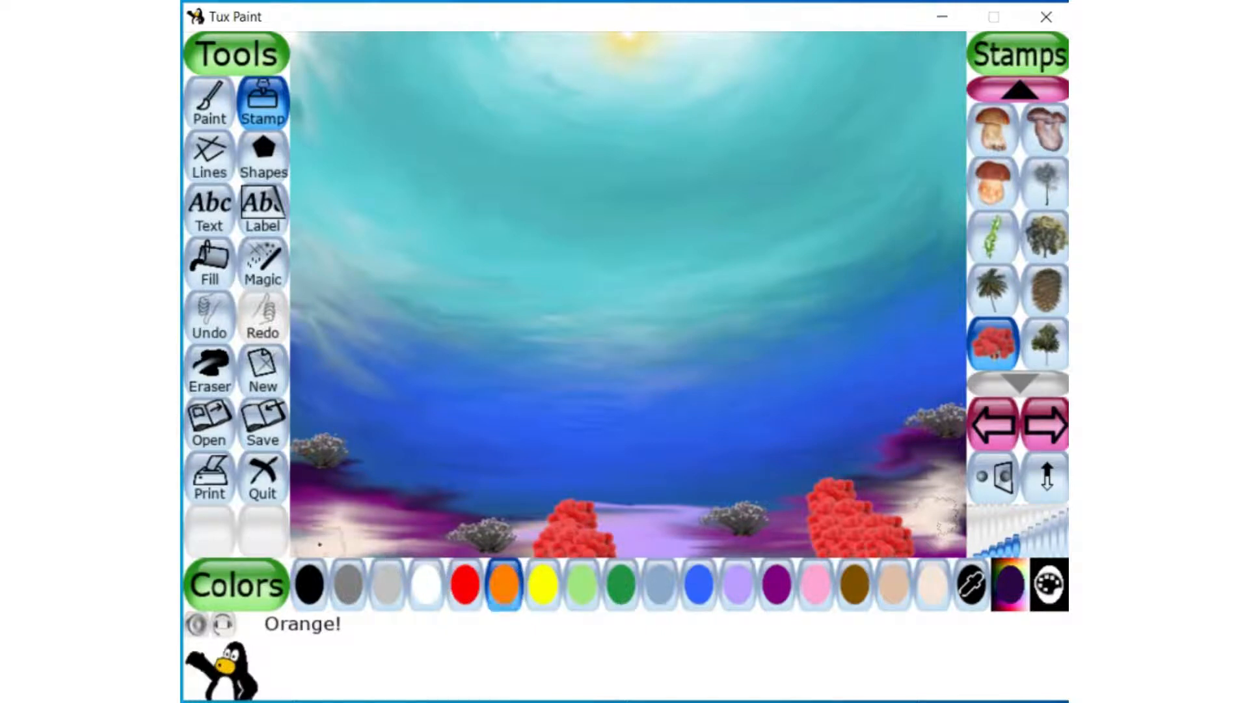
pyautogui.click(310, 543)
pyautogui.click(339, 540)
pyautogui.click(346, 538)
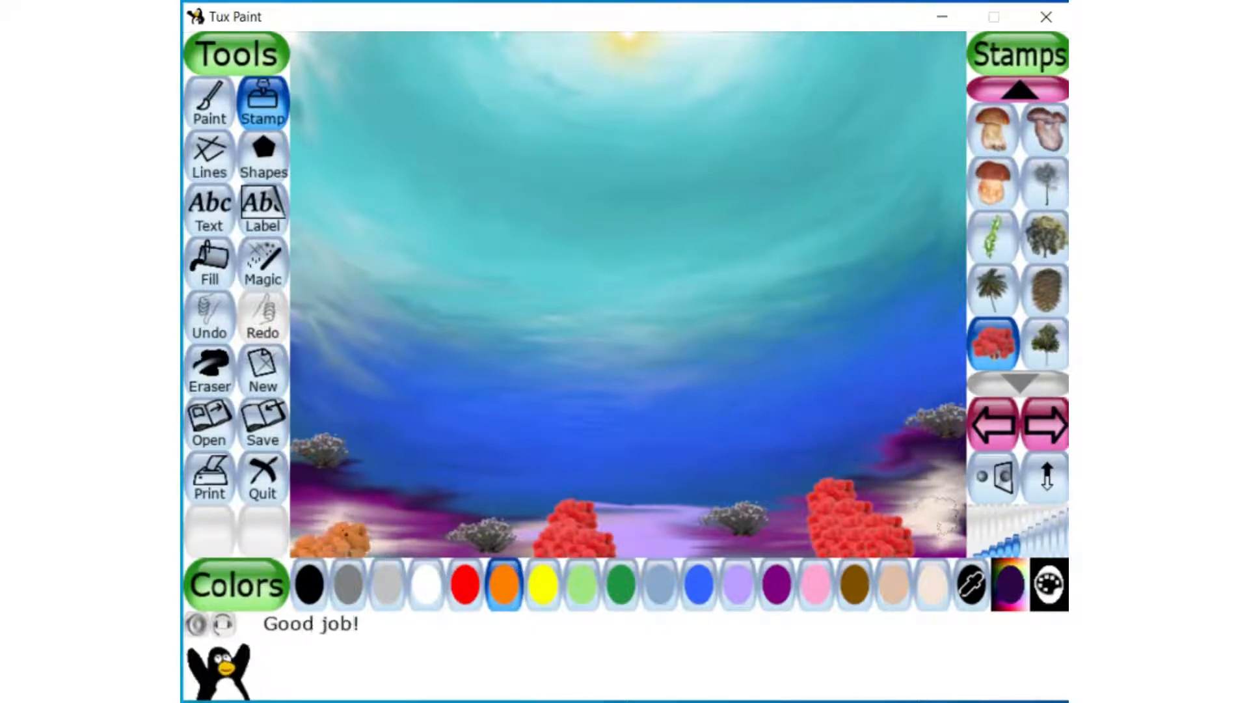
pyautogui.click(372, 540)
pyautogui.click(387, 539)
pyautogui.click(401, 538)
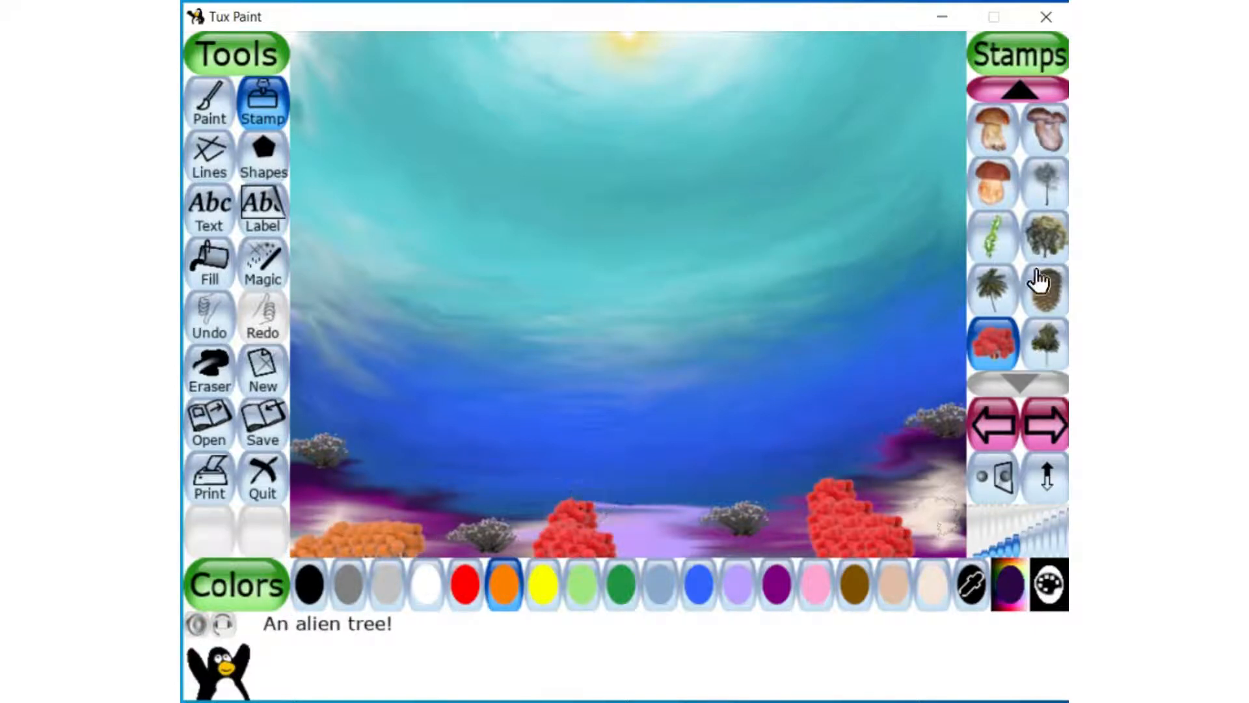
# - Stamp overlapping holm oaks at a reduced size in the picture's bottom right corner, beside the large red mound
pyautogui.click(1041, 246)
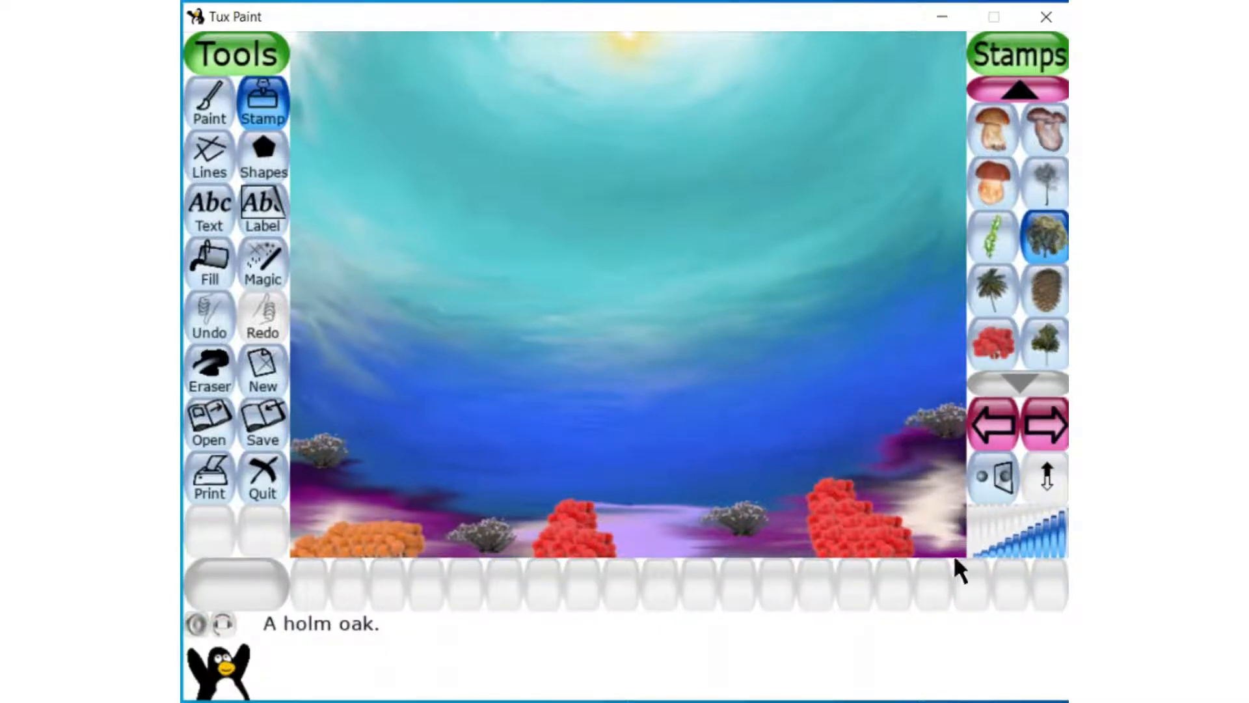
pyautogui.click(1023, 557)
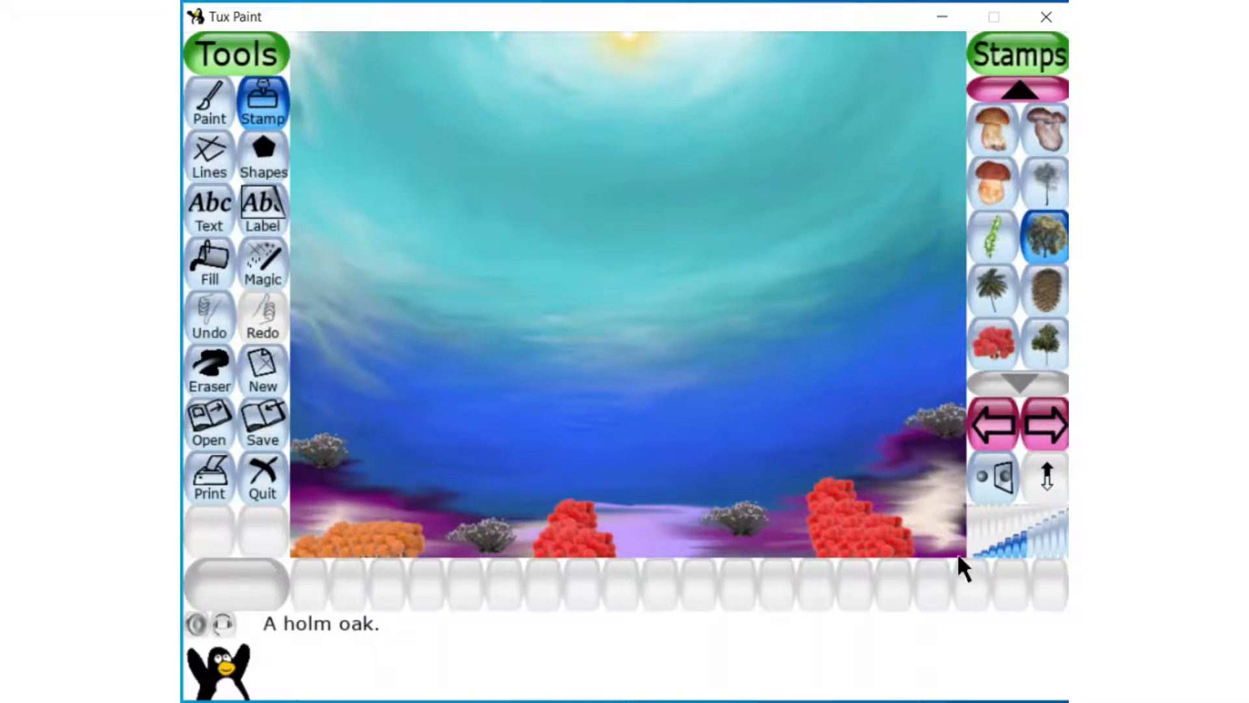
pyautogui.click(949, 532)
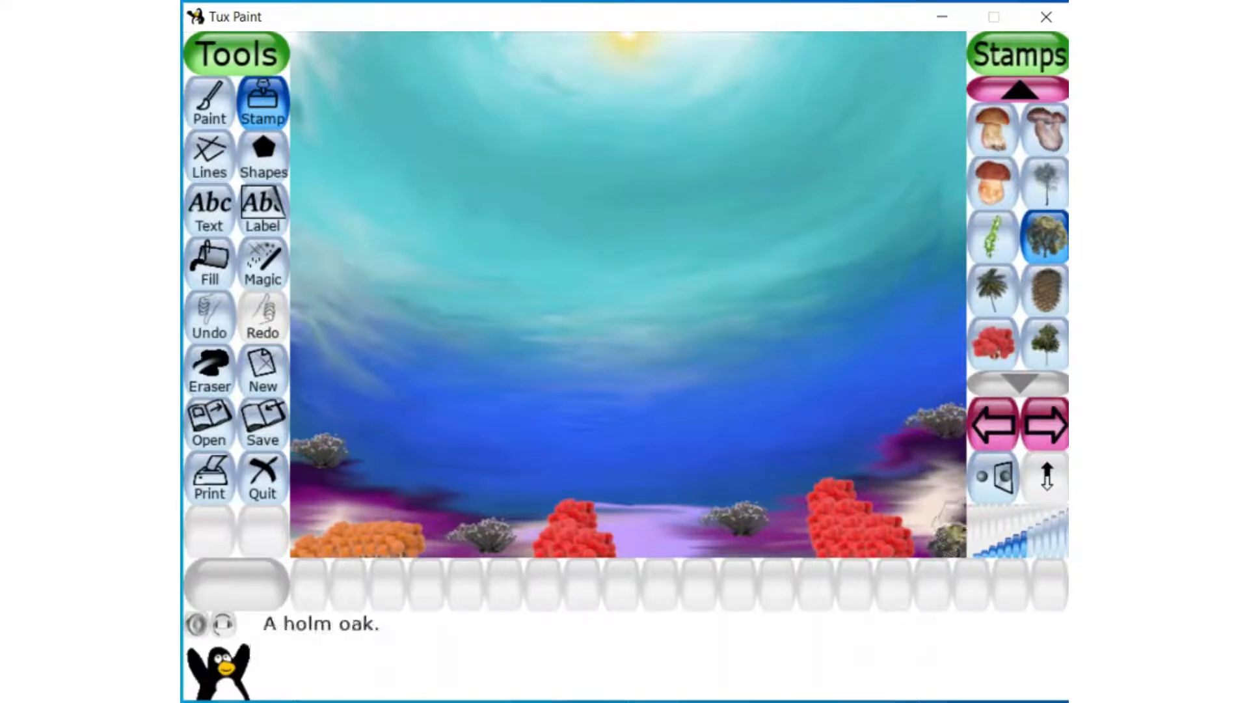
pyautogui.click(945, 524)
pyautogui.click(949, 501)
pyautogui.click(921, 521)
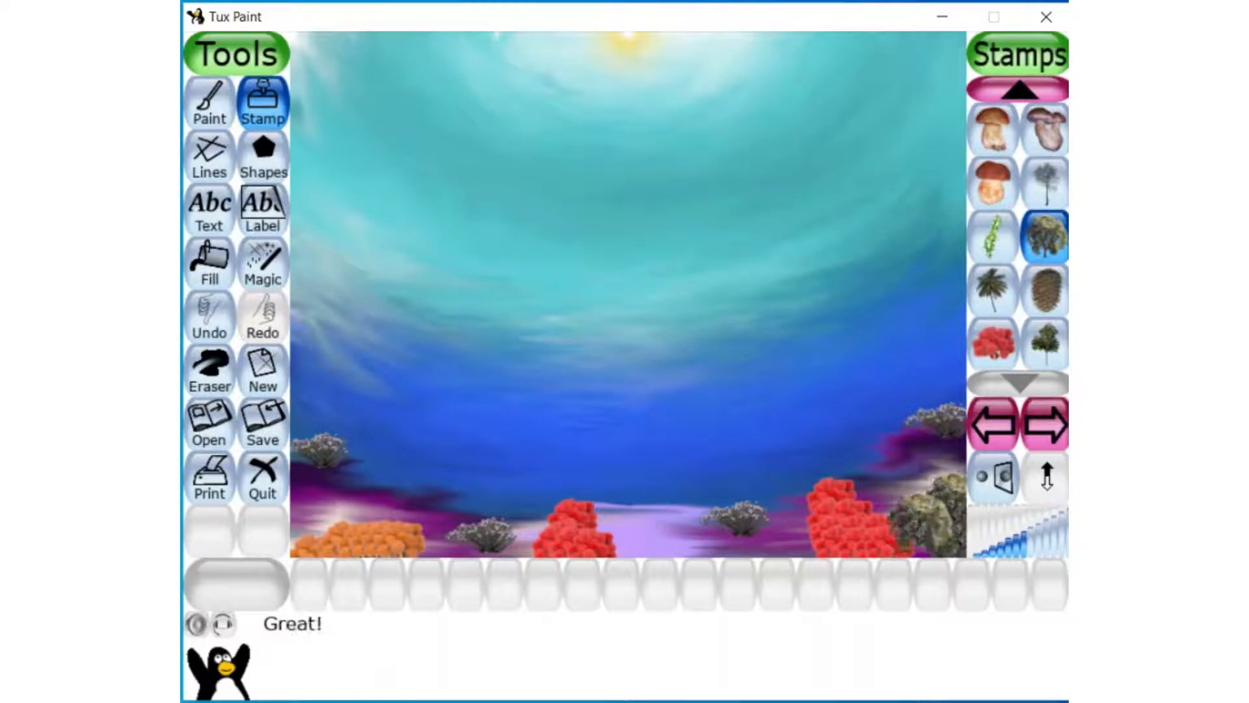
pyautogui.click(924, 533)
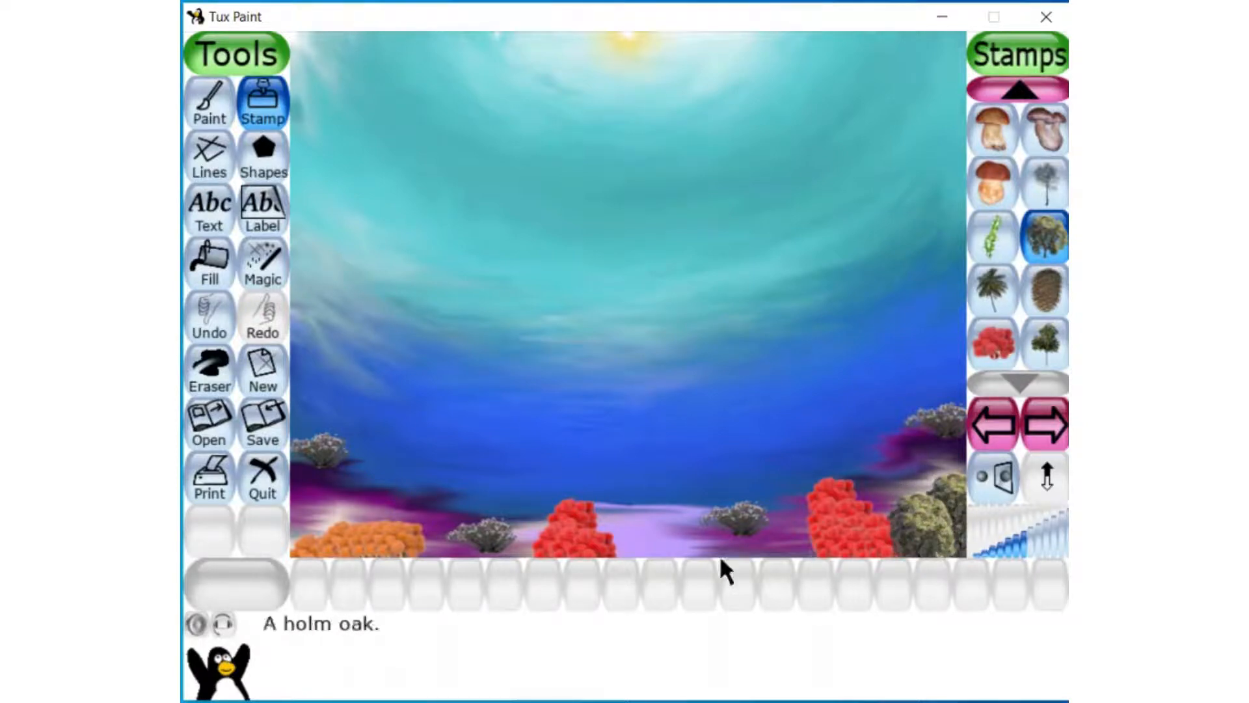
# - Stamp more holm oaks along the bottom edge, left of the large red mound and at both ends of the orange row
pyautogui.click(791, 552)
pyautogui.click(762, 539)
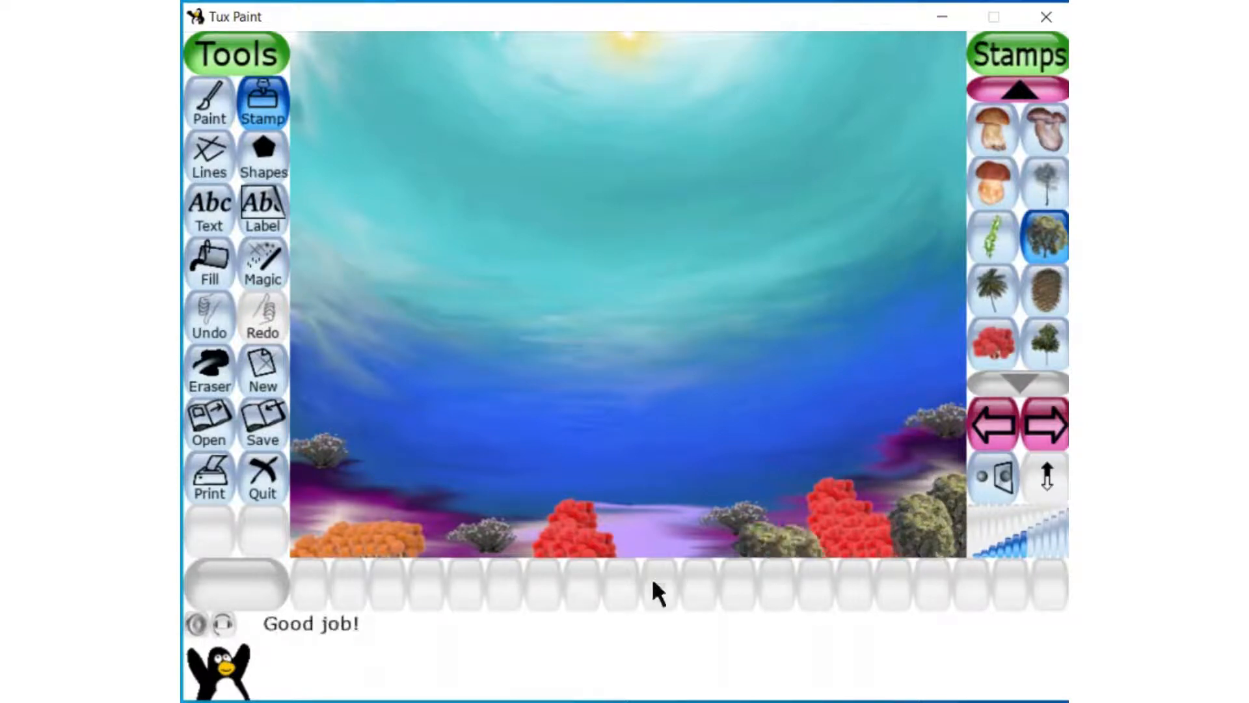
pyautogui.click(438, 540)
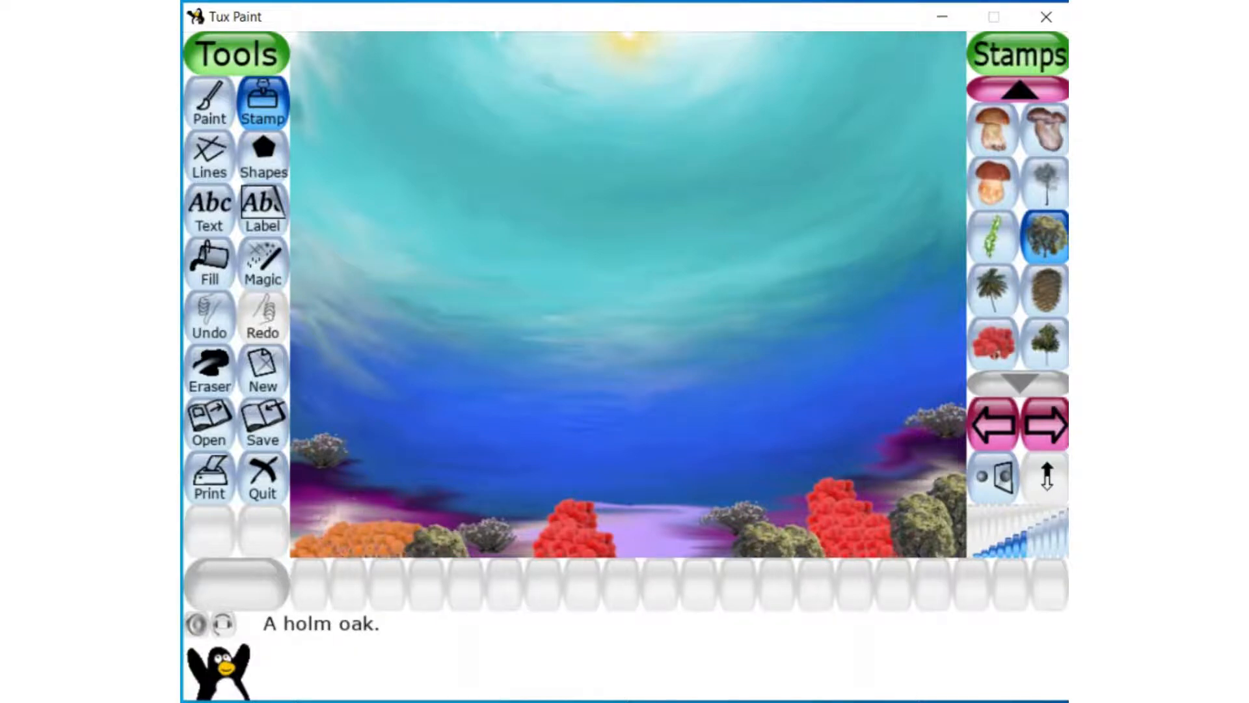
pyautogui.click(308, 537)
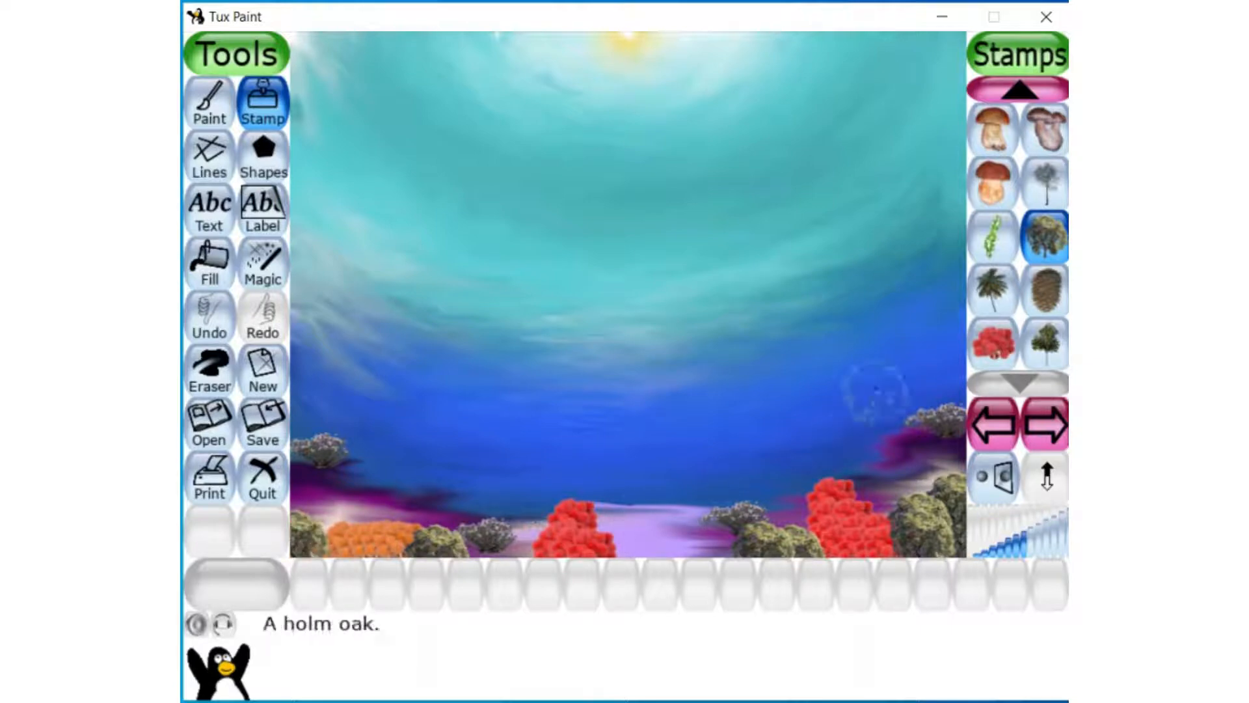
# - Fill the mound at the right edge, below the thyme plant, with overlapping small pili nut trees
pyautogui.click(1044, 345)
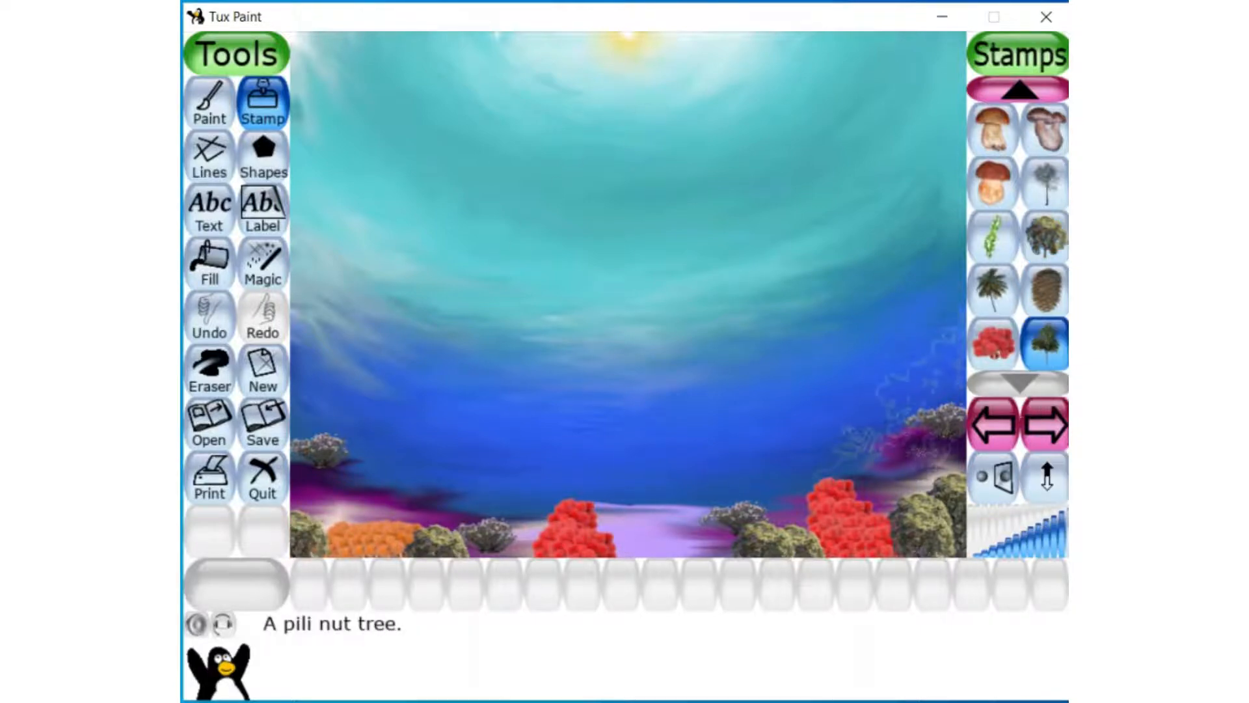
pyautogui.click(971, 520)
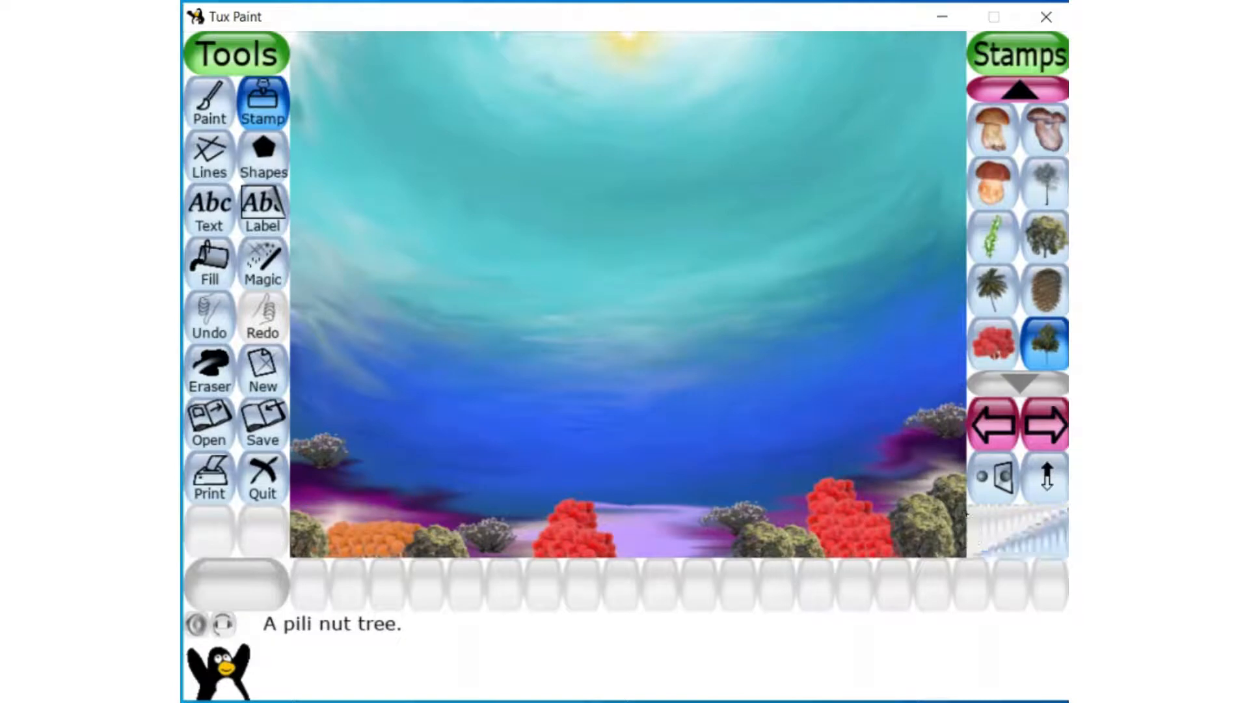
pyautogui.click(1007, 542)
pyautogui.click(950, 463)
pyautogui.click(954, 457)
pyautogui.click(951, 469)
pyautogui.click(947, 452)
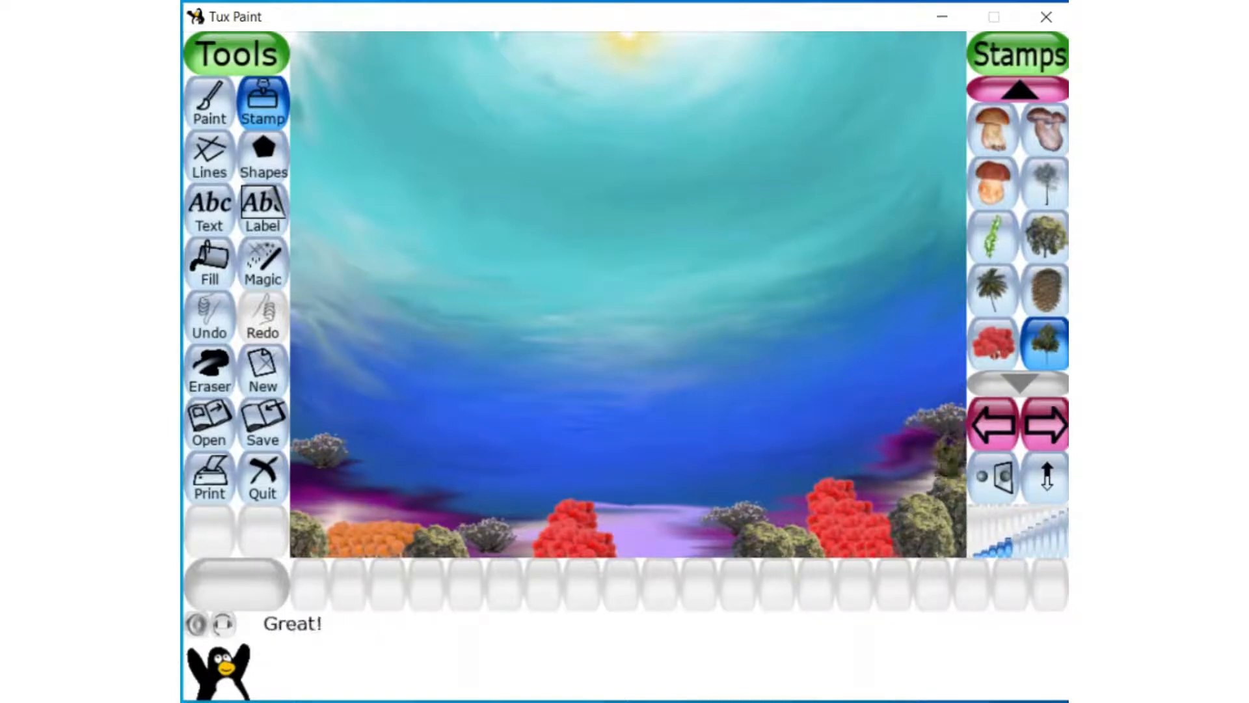
pyautogui.click(945, 463)
pyautogui.click(931, 468)
pyautogui.click(923, 479)
pyautogui.click(929, 480)
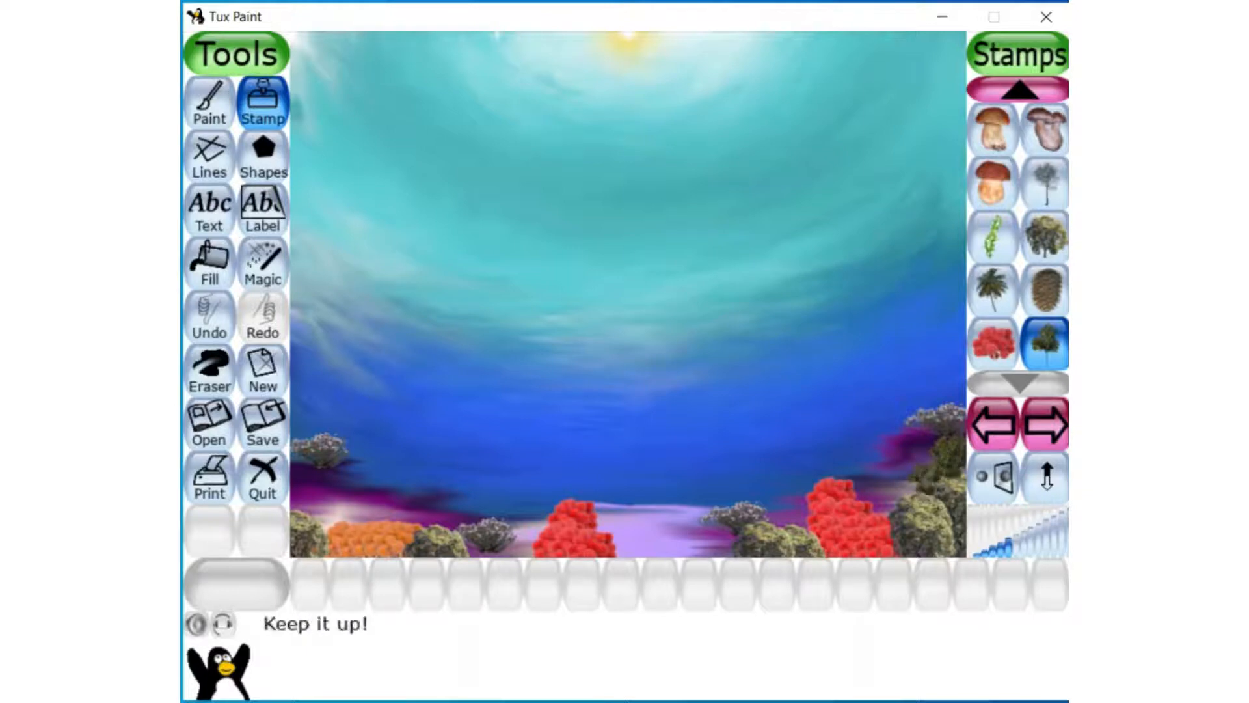
pyautogui.click(932, 481)
pyautogui.click(936, 482)
pyautogui.click(953, 462)
pyautogui.click(954, 460)
pyautogui.click(940, 458)
pyautogui.click(925, 470)
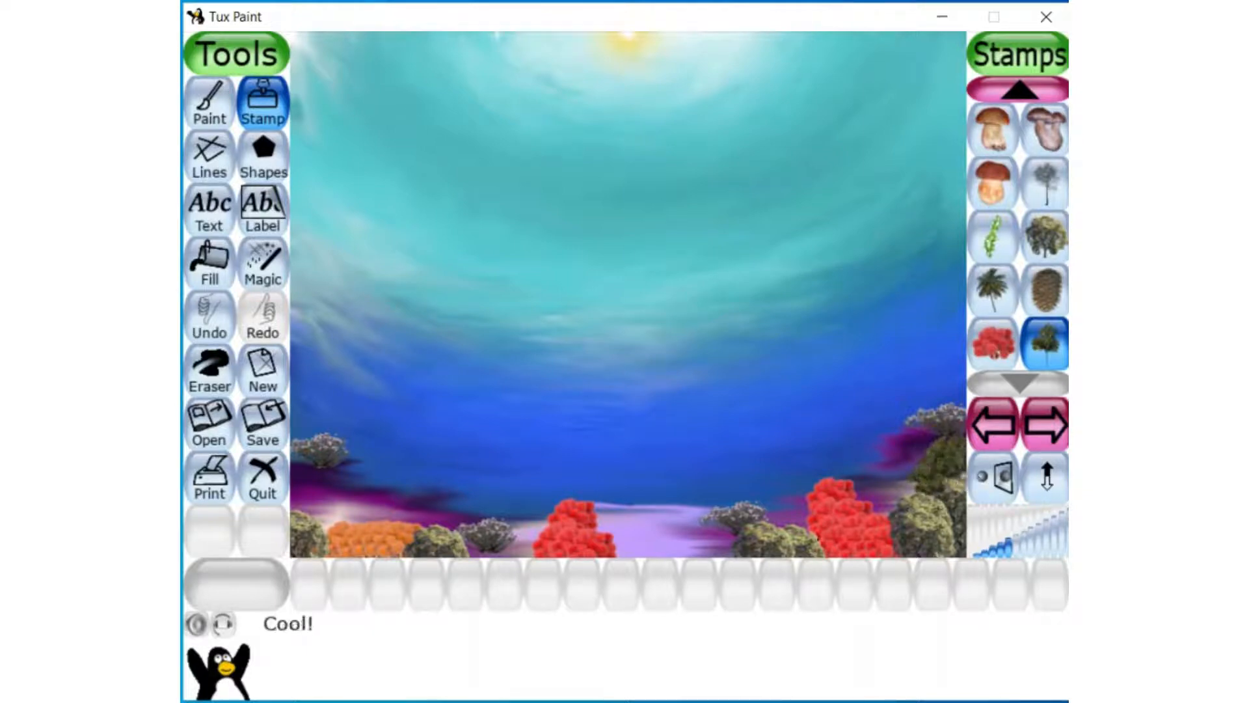
# - Stamp a row of overlapping small pili nut trees across the lavender sand, from the smaller red mound to the thyme plant on its right
pyautogui.click(626, 548)
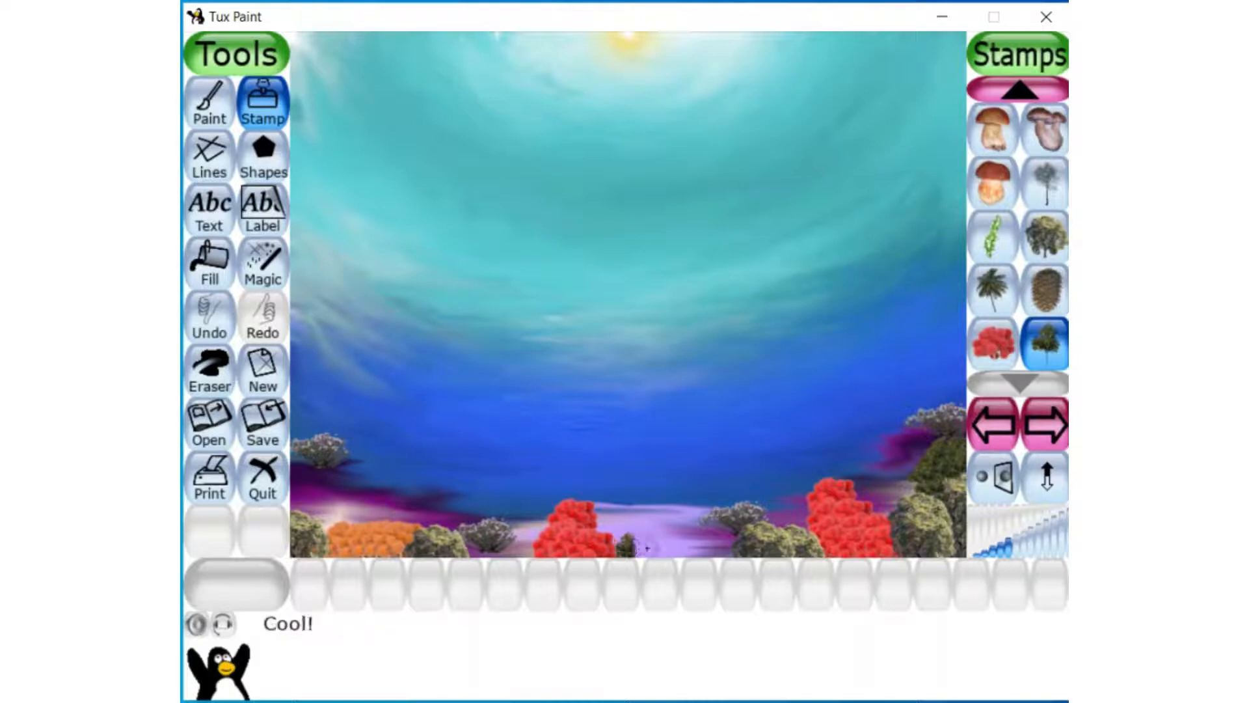
pyautogui.click(641, 546)
pyautogui.click(653, 546)
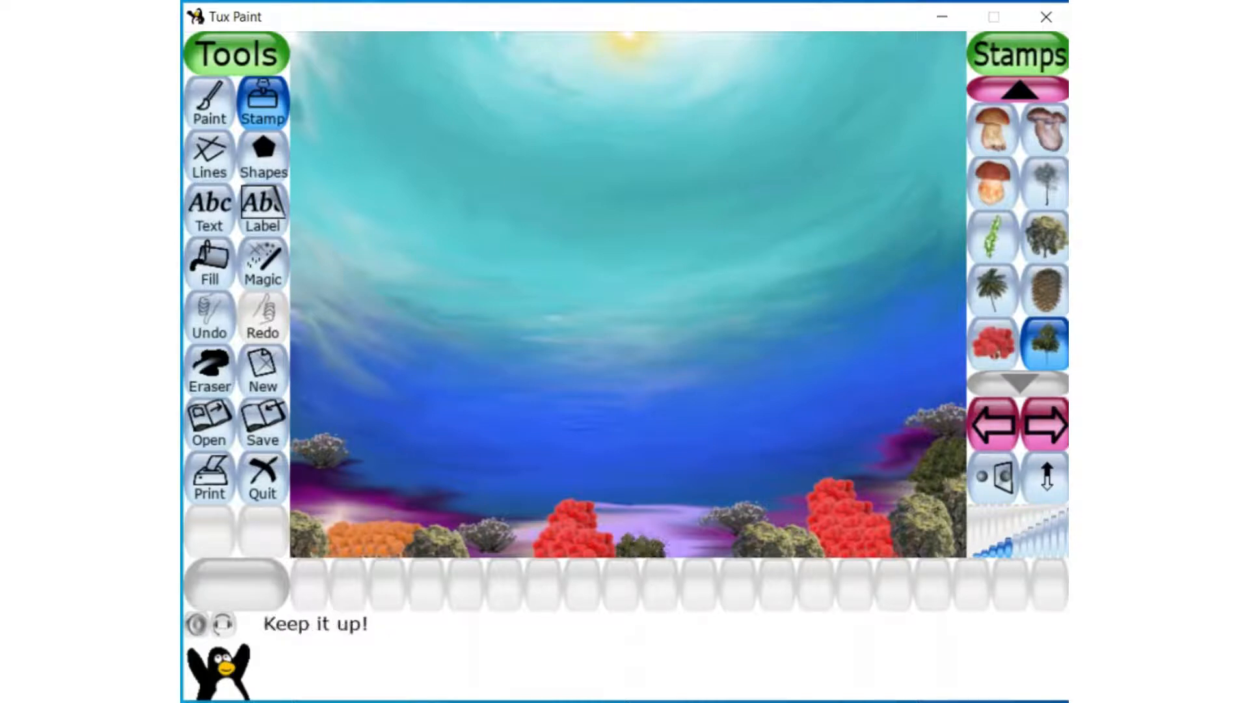
pyautogui.click(617, 526)
pyautogui.click(612, 533)
pyautogui.click(607, 535)
pyautogui.click(607, 531)
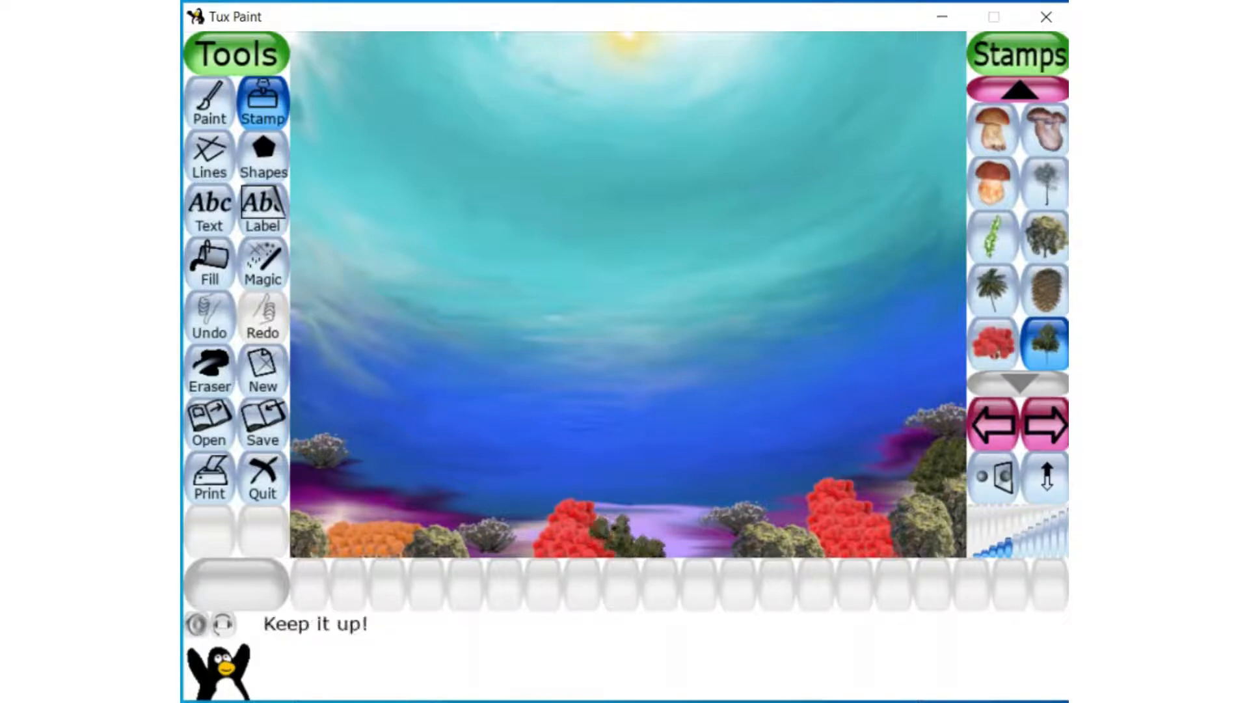
pyautogui.click(630, 530)
pyautogui.click(647, 535)
pyautogui.click(670, 543)
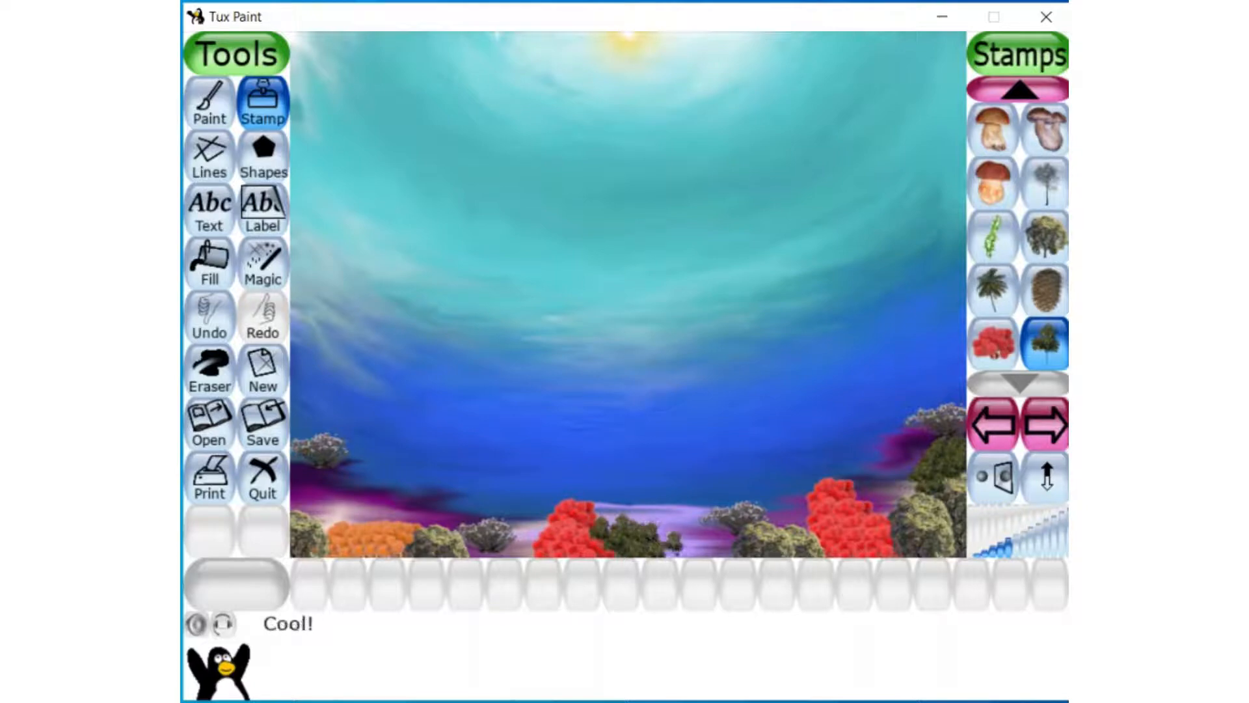
pyautogui.click(671, 550)
pyautogui.click(675, 541)
pyautogui.click(694, 548)
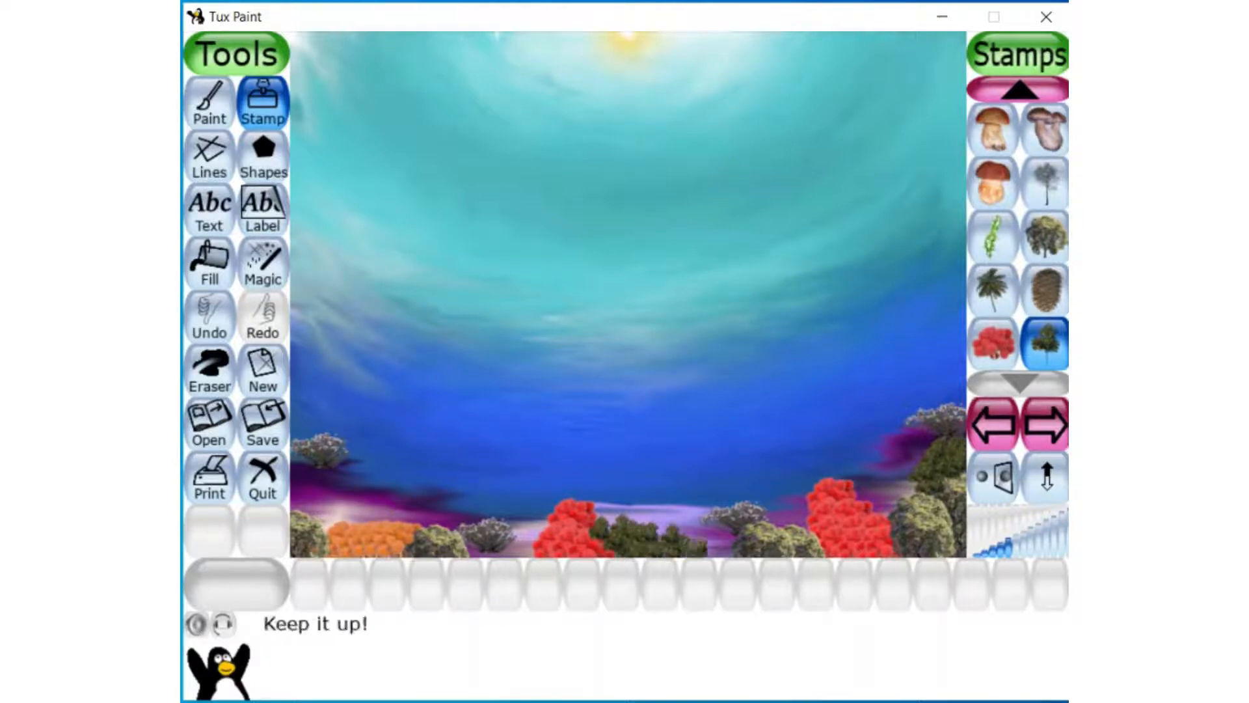
pyautogui.click(694, 543)
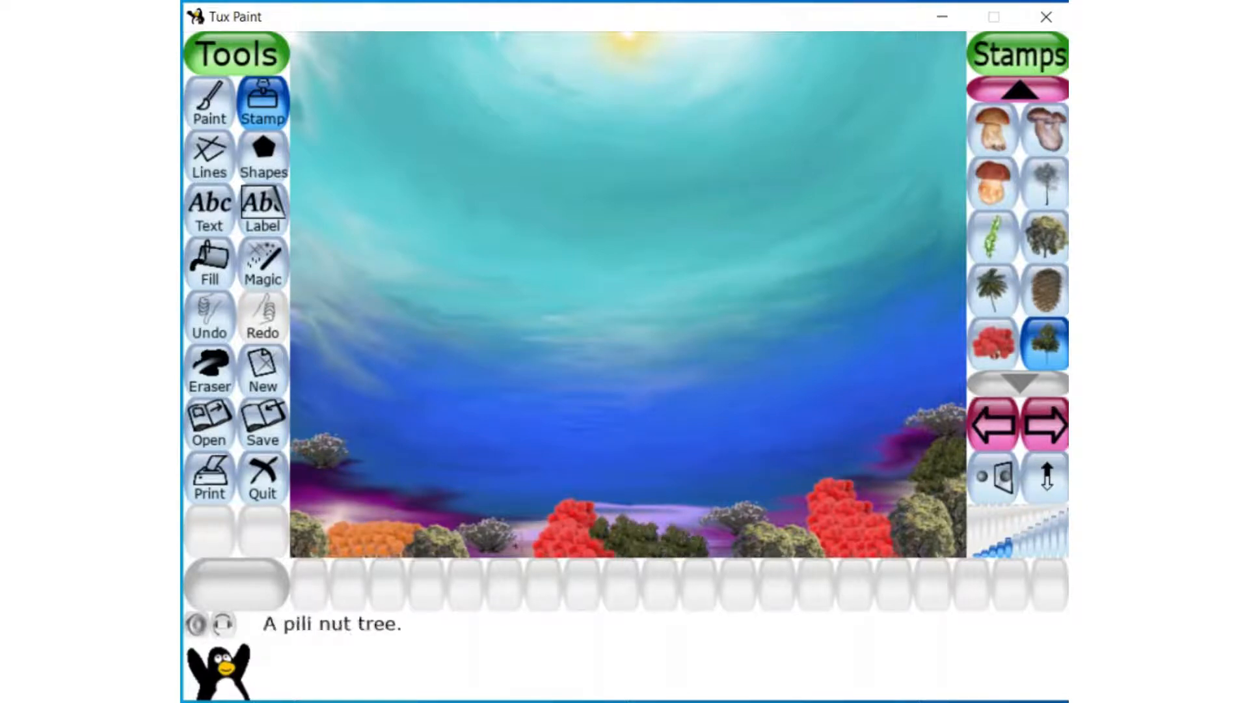
# - Stamp overlapping small pili nut trees at the picture's left edge, above the holm oaks and below the thyme plant
pyautogui.click(329, 522)
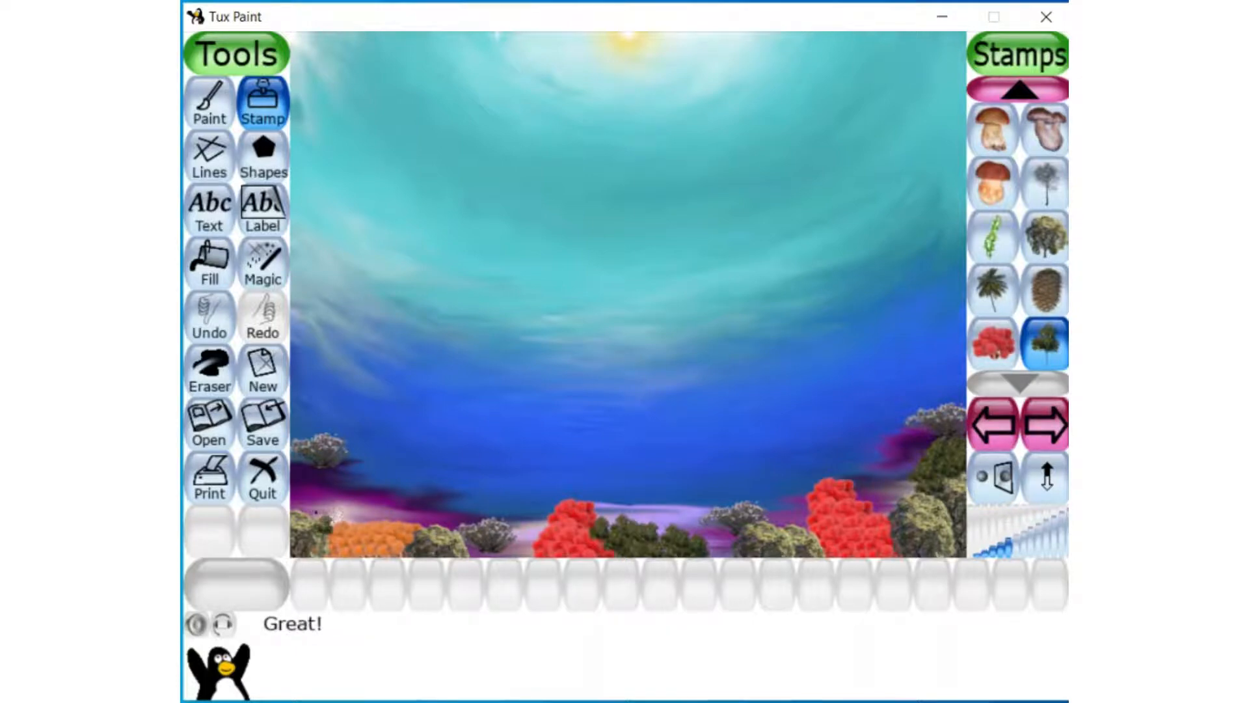
pyautogui.click(317, 505)
pyautogui.click(318, 506)
pyautogui.click(317, 501)
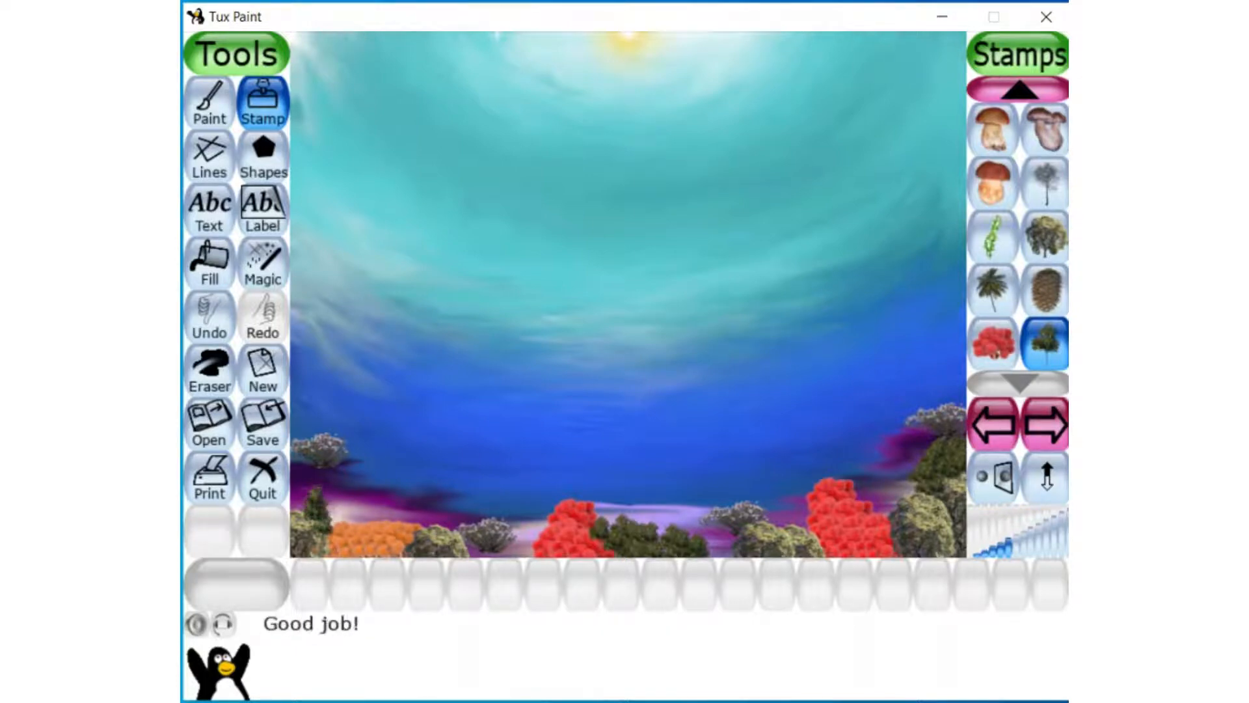
pyautogui.click(301, 498)
pyautogui.click(301, 488)
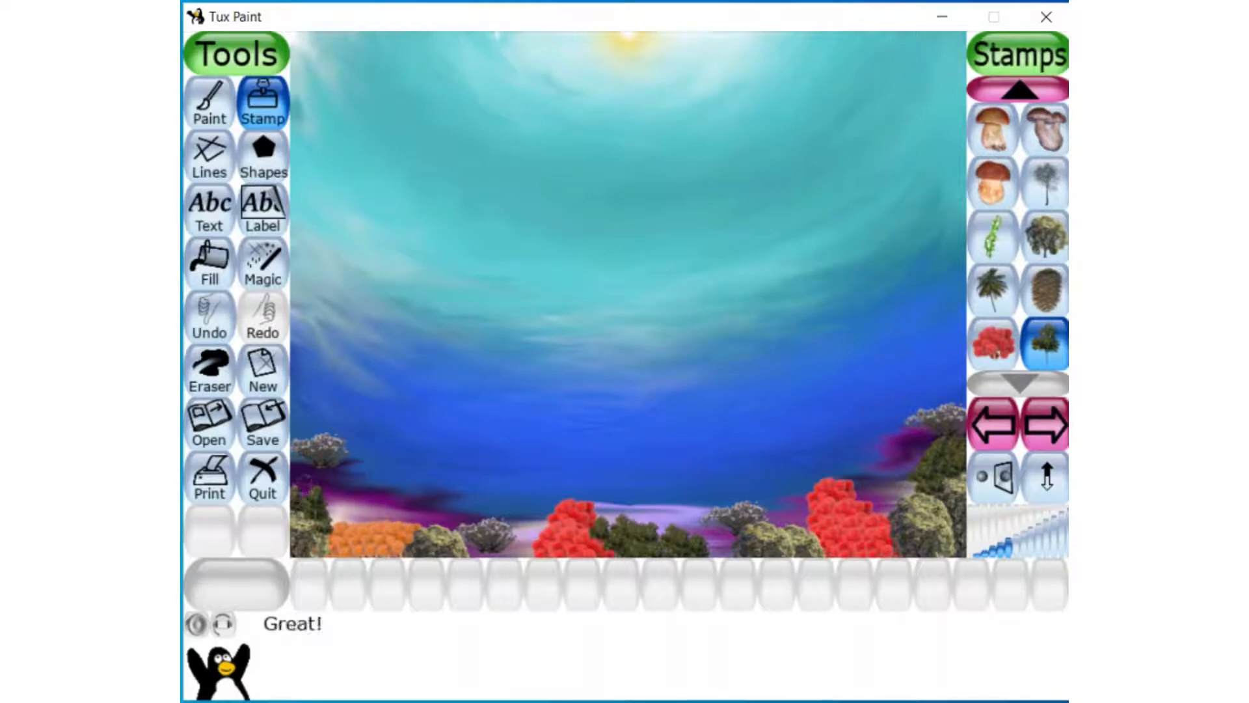
pyautogui.click(304, 489)
pyautogui.click(303, 488)
pyautogui.click(304, 491)
pyautogui.click(307, 497)
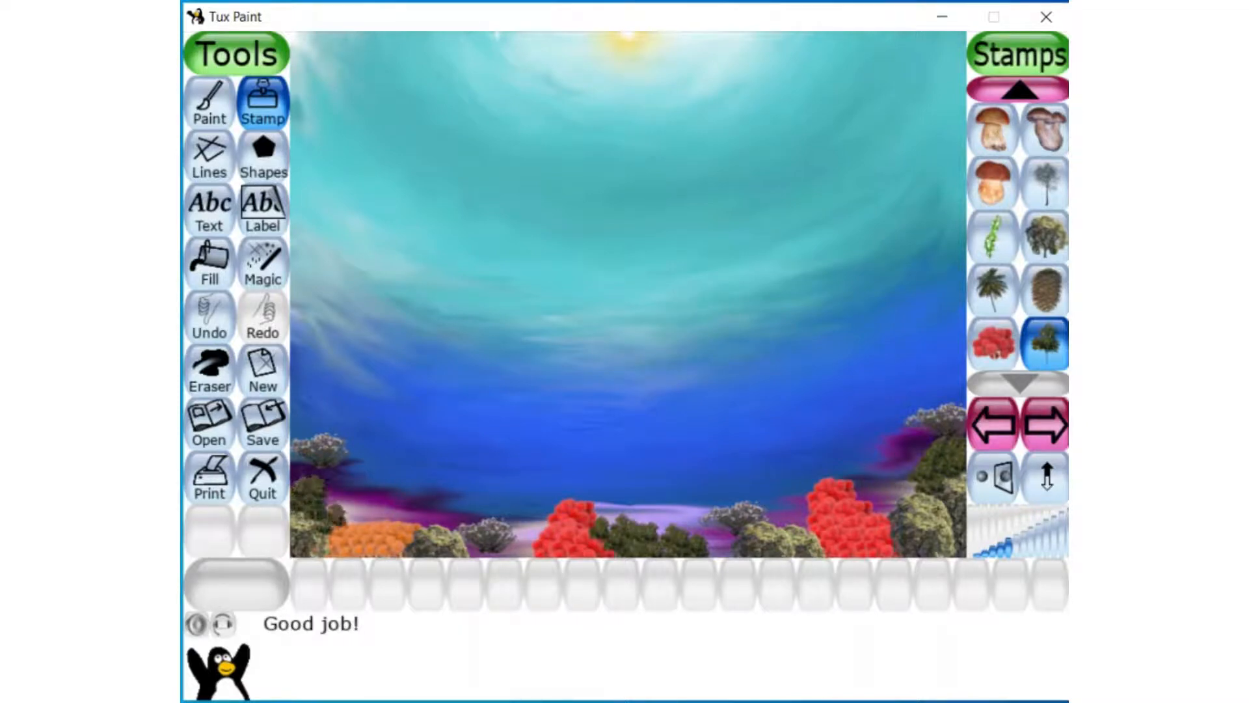
# - Extend the left-edge clump of pili nut trees down over the left end of the orange row
pyautogui.click(329, 496)
pyautogui.click(325, 514)
pyautogui.click(345, 516)
pyautogui.click(342, 537)
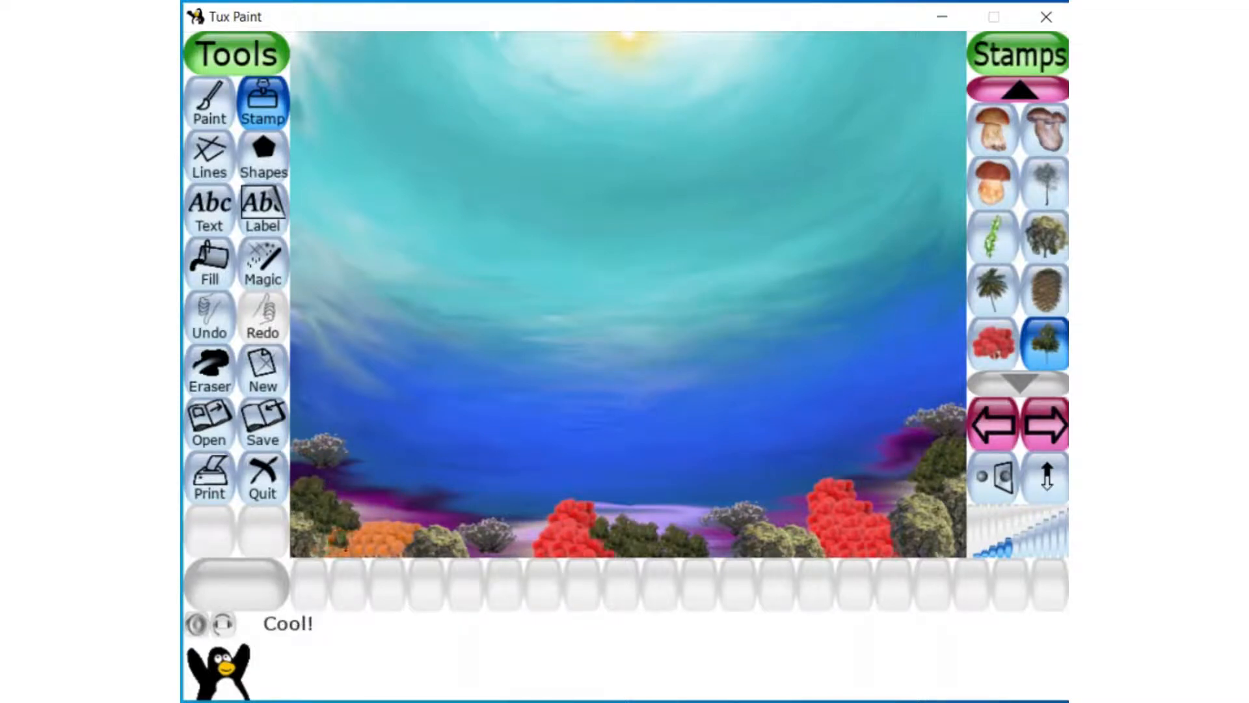
pyautogui.click(348, 546)
pyautogui.click(368, 545)
# - Fill the gap between the left-hand thyme plant on the bottom edge and the smaller red mound with overlapping pili nut trees
pyautogui.click(484, 547)
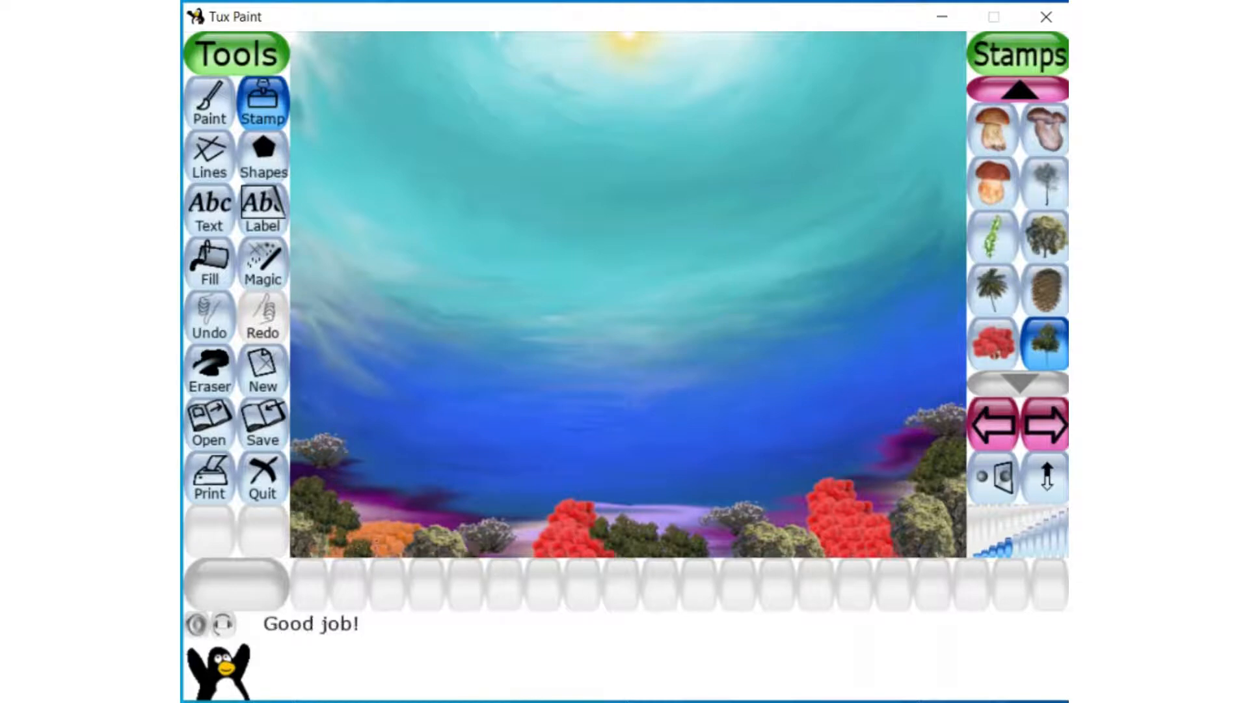
pyautogui.click(489, 548)
pyautogui.click(497, 547)
pyautogui.click(511, 545)
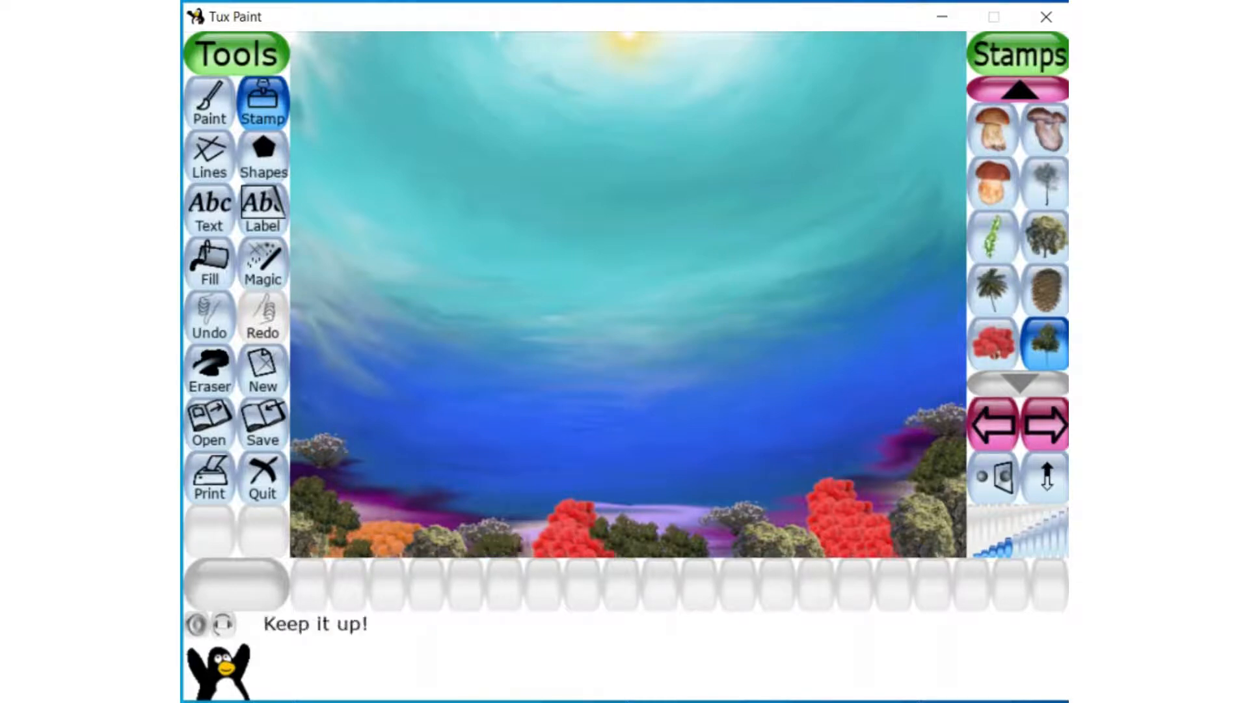
pyautogui.click(522, 543)
pyautogui.click(528, 534)
pyautogui.click(536, 527)
pyautogui.click(527, 525)
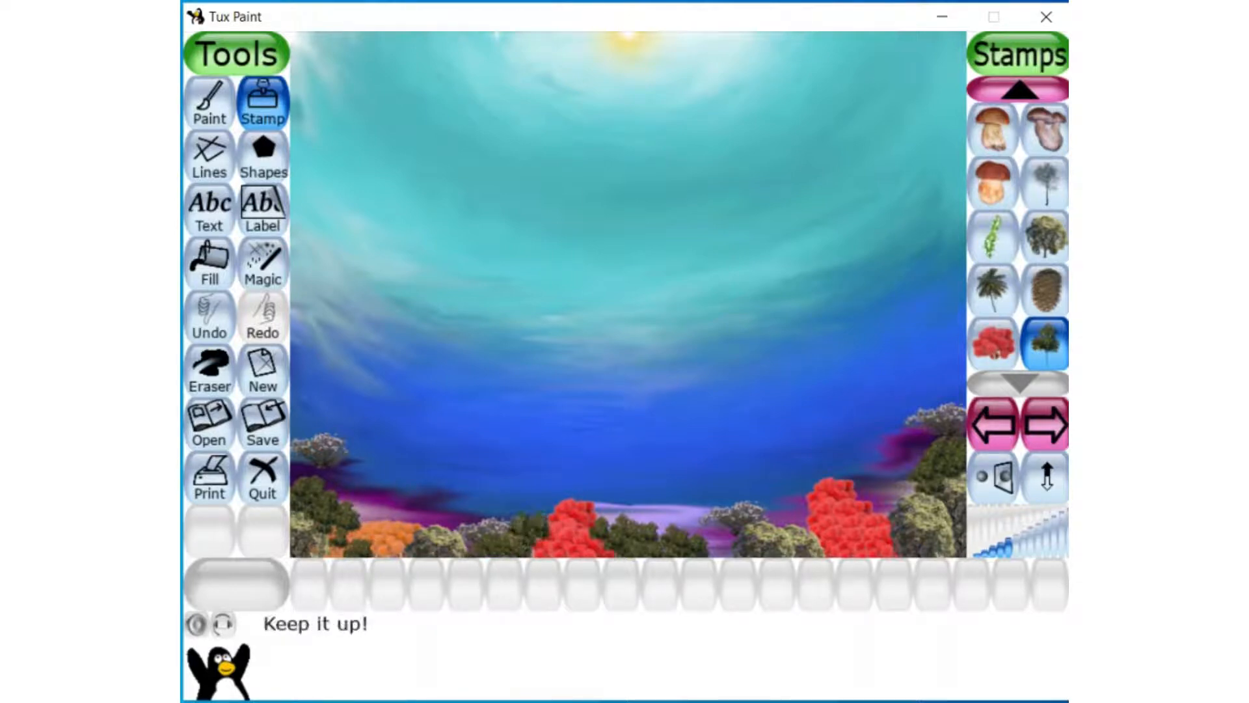
pyautogui.click(519, 536)
pyautogui.click(528, 545)
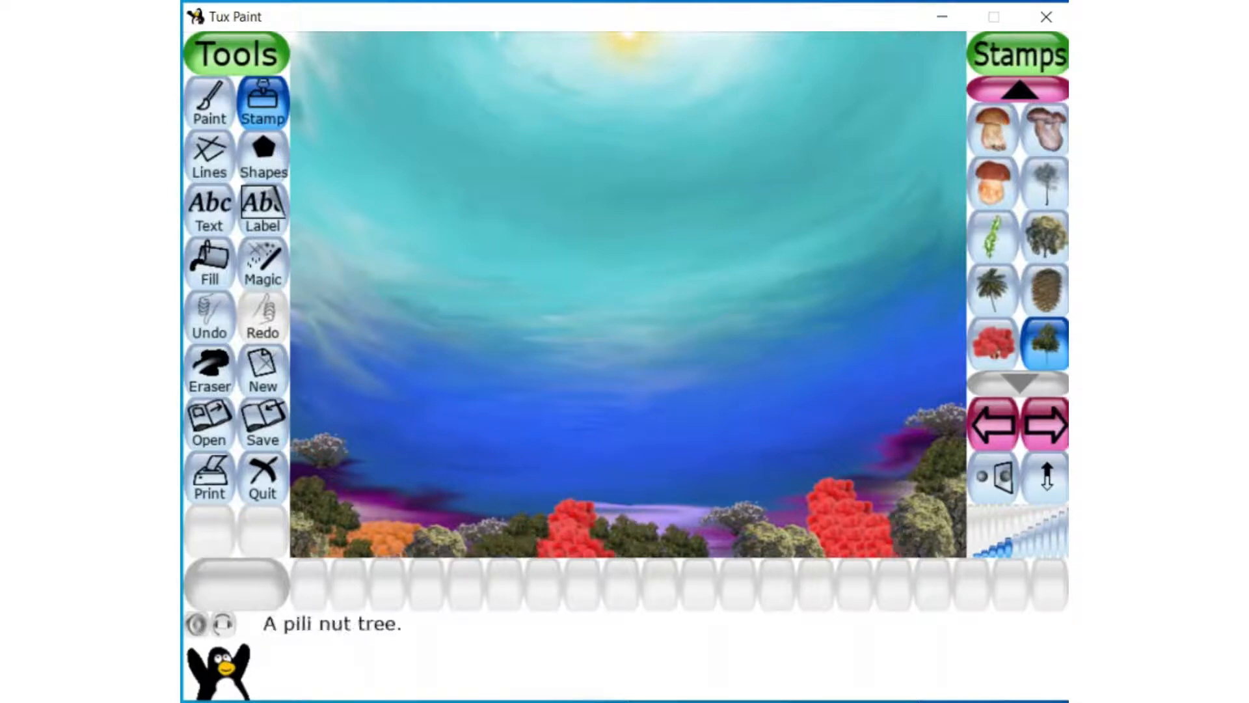
# - Fill the area between the large red mound and the right-edge pili nut trees with overlapping holly stamps at a reduced size
pyautogui.click(989, 242)
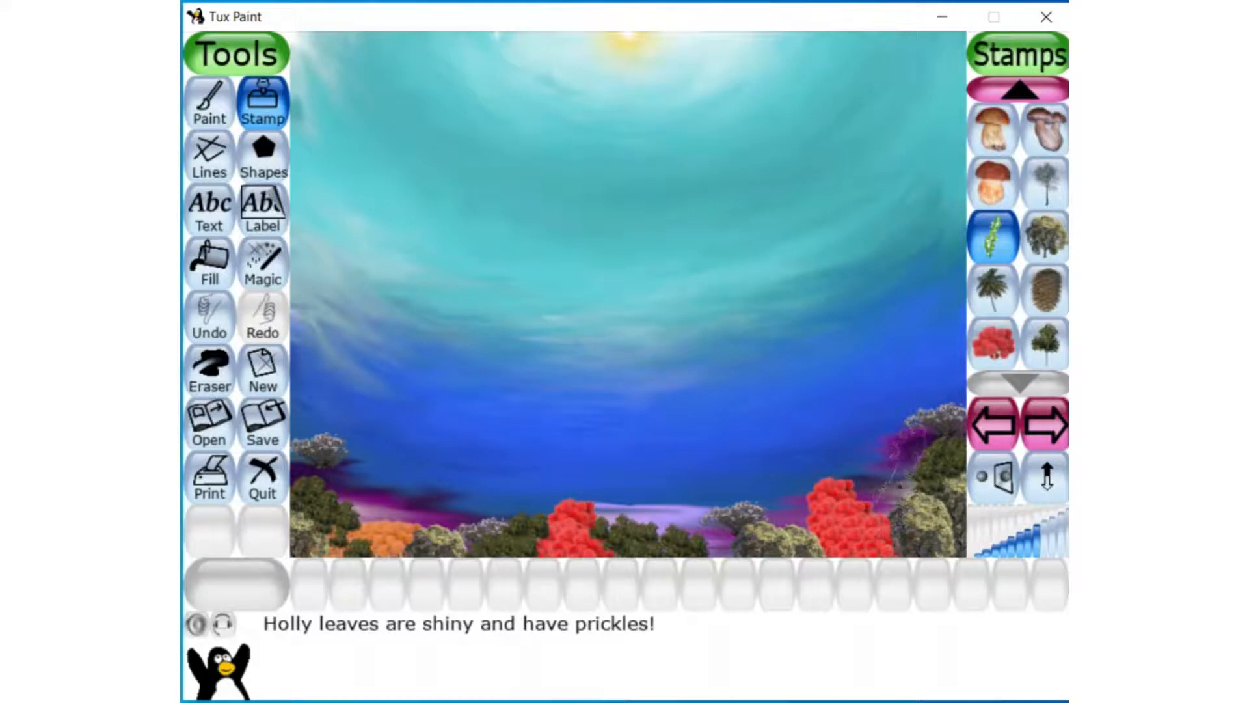
pyautogui.click(901, 484)
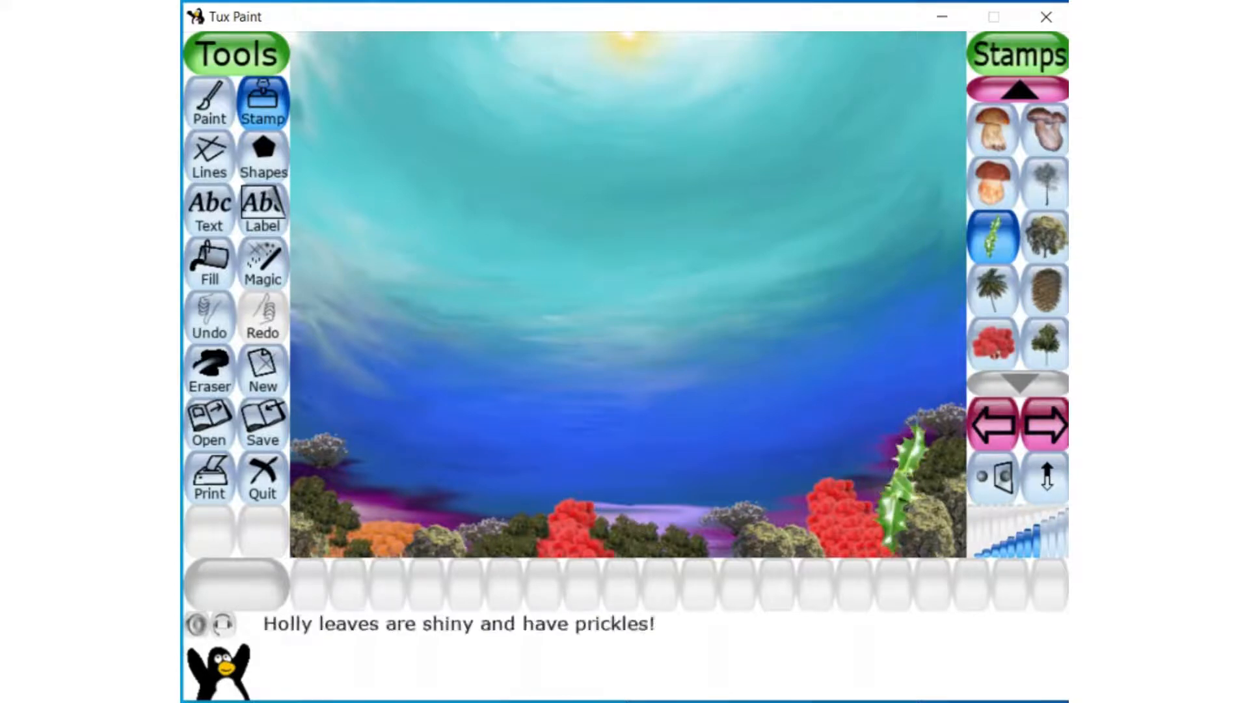
pyautogui.hotkey('ctrl', 'z')
pyautogui.click(1012, 550)
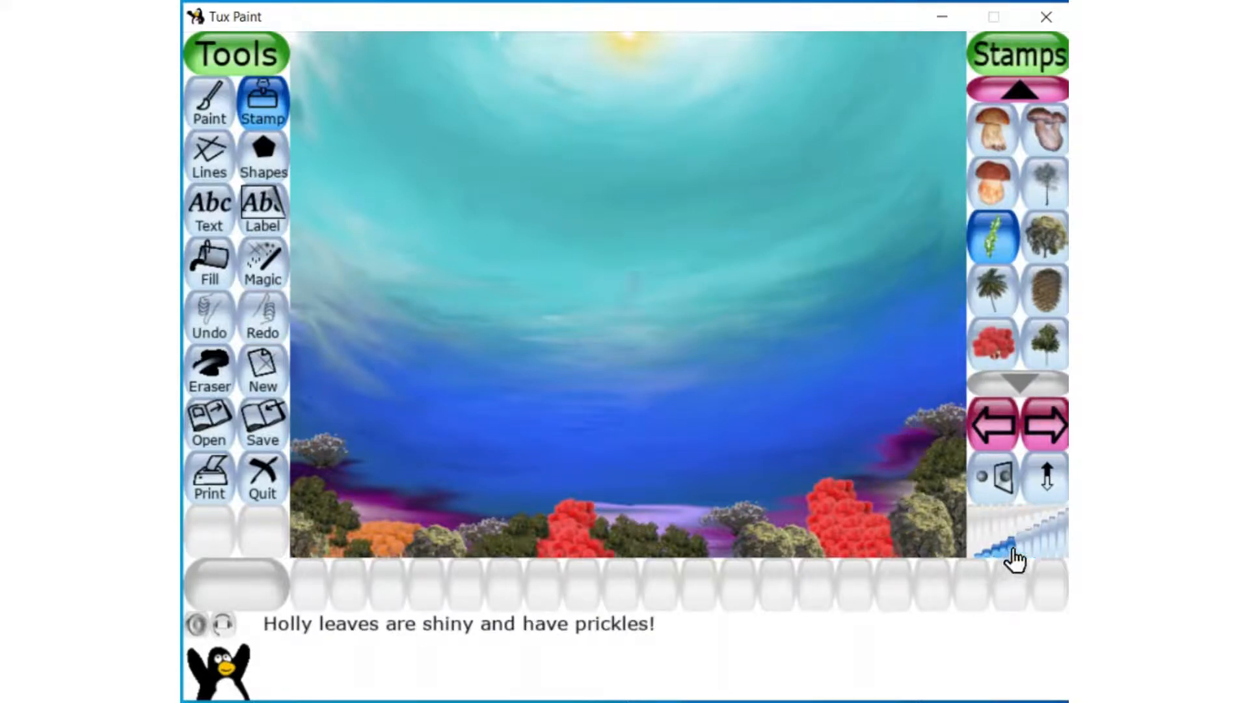
pyautogui.click(893, 501)
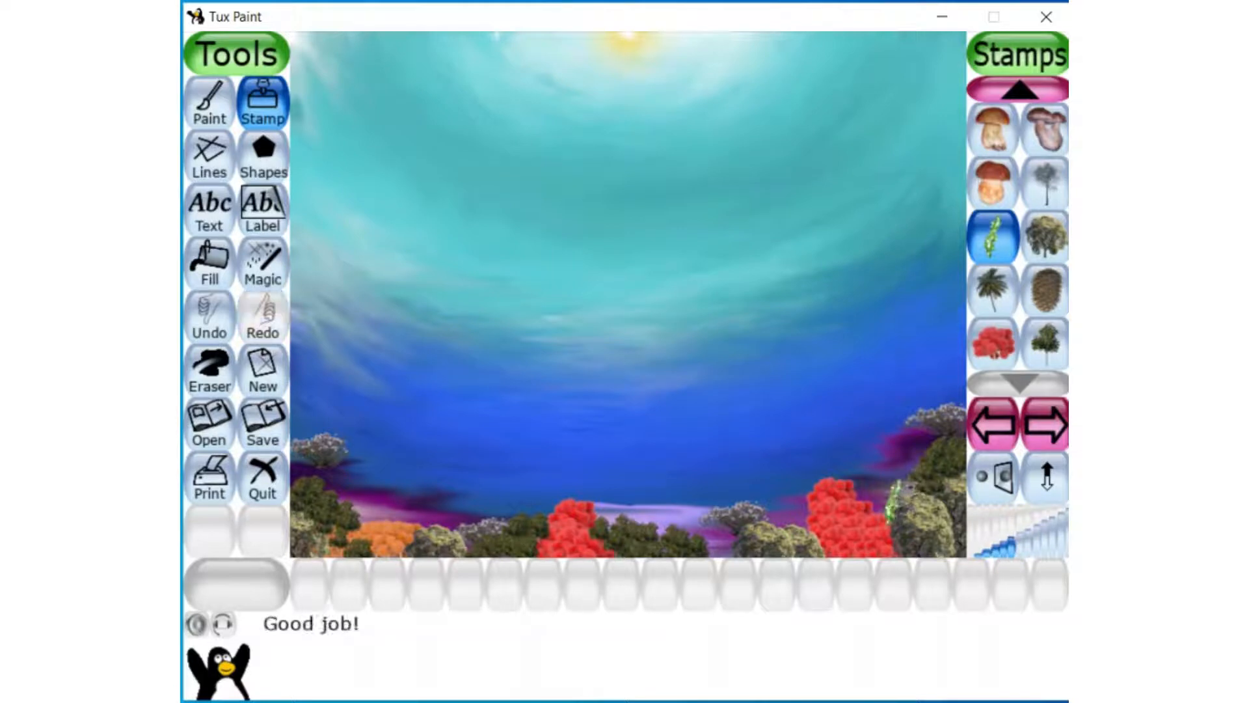
pyautogui.click(910, 487)
pyautogui.click(916, 475)
pyautogui.click(895, 482)
pyautogui.click(883, 485)
pyautogui.click(886, 484)
pyautogui.click(895, 482)
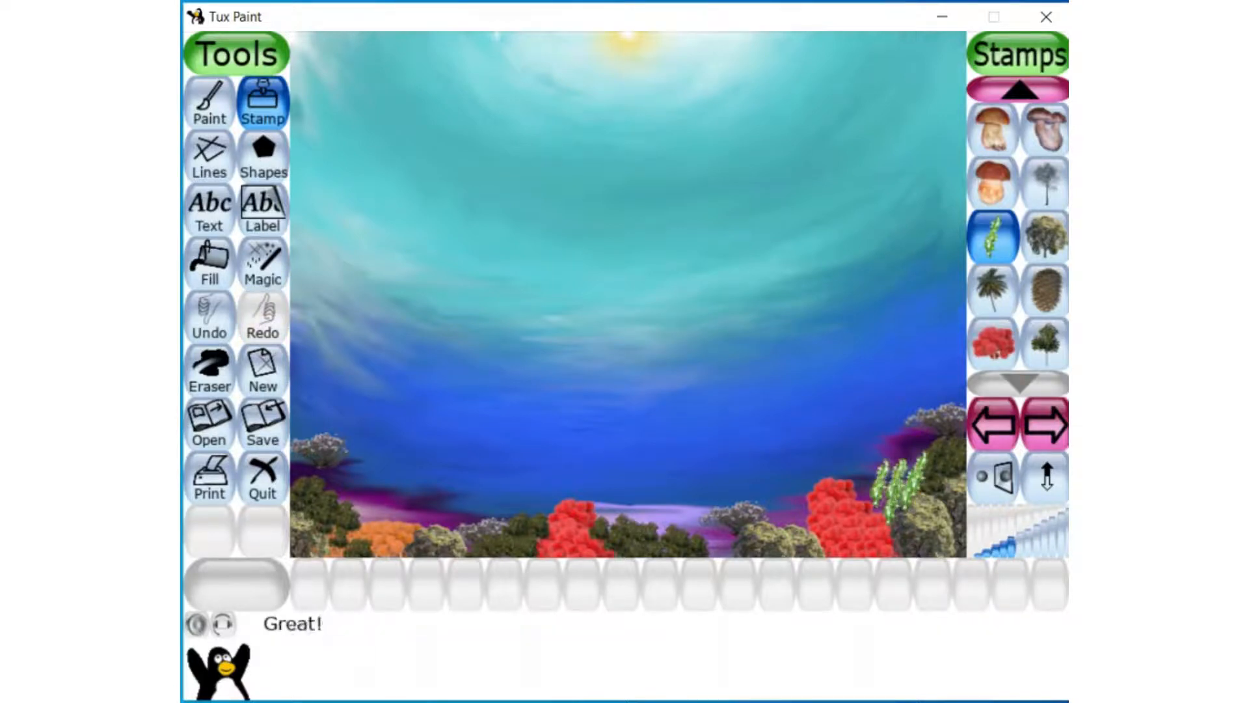
pyautogui.click(886, 484)
pyautogui.click(890, 481)
pyautogui.click(907, 474)
pyautogui.click(875, 481)
pyautogui.click(870, 483)
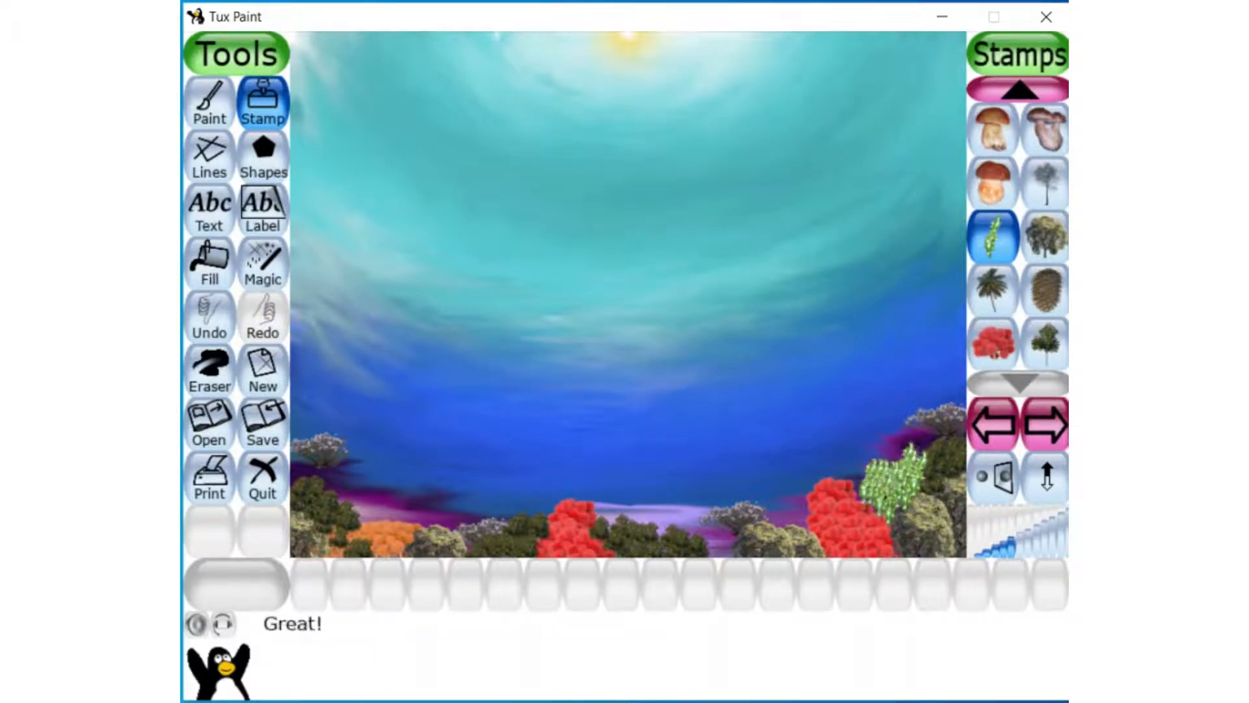
pyautogui.click(885, 493)
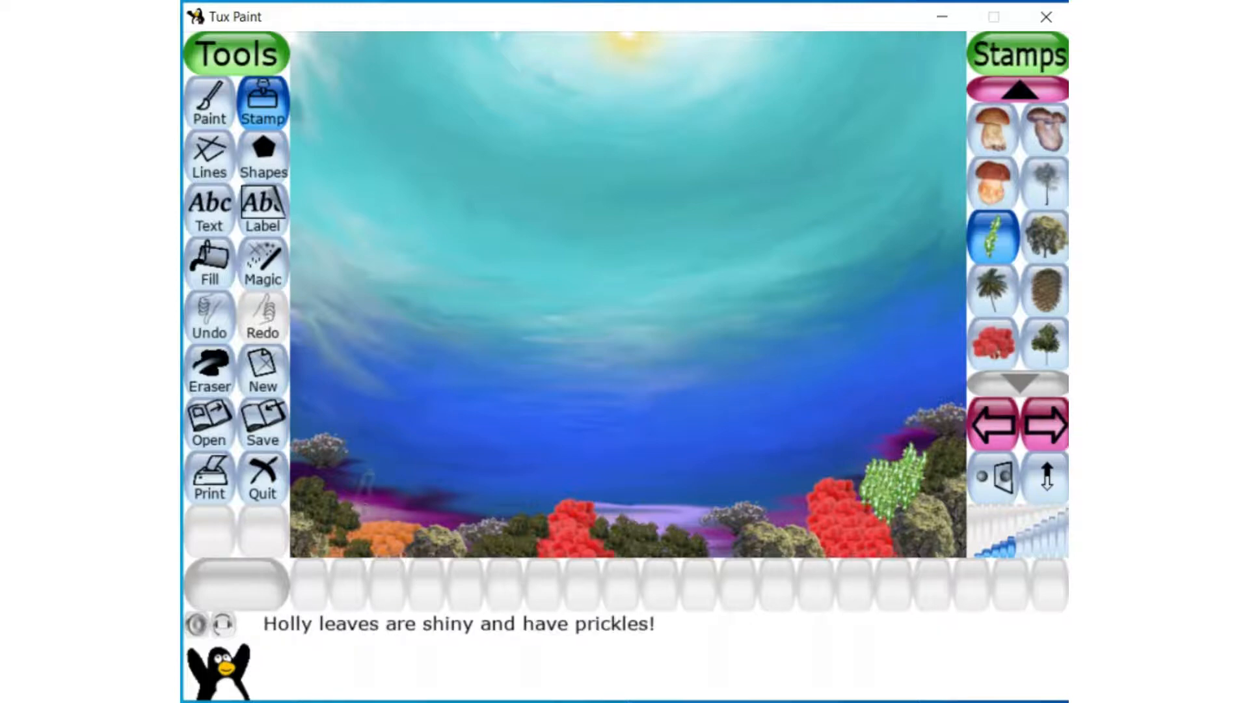
# - Cover the thyme plant at the left edge with overlapping holly sprigs, first unmirrored and then mirrored
pyautogui.click(328, 463)
pyautogui.click(326, 463)
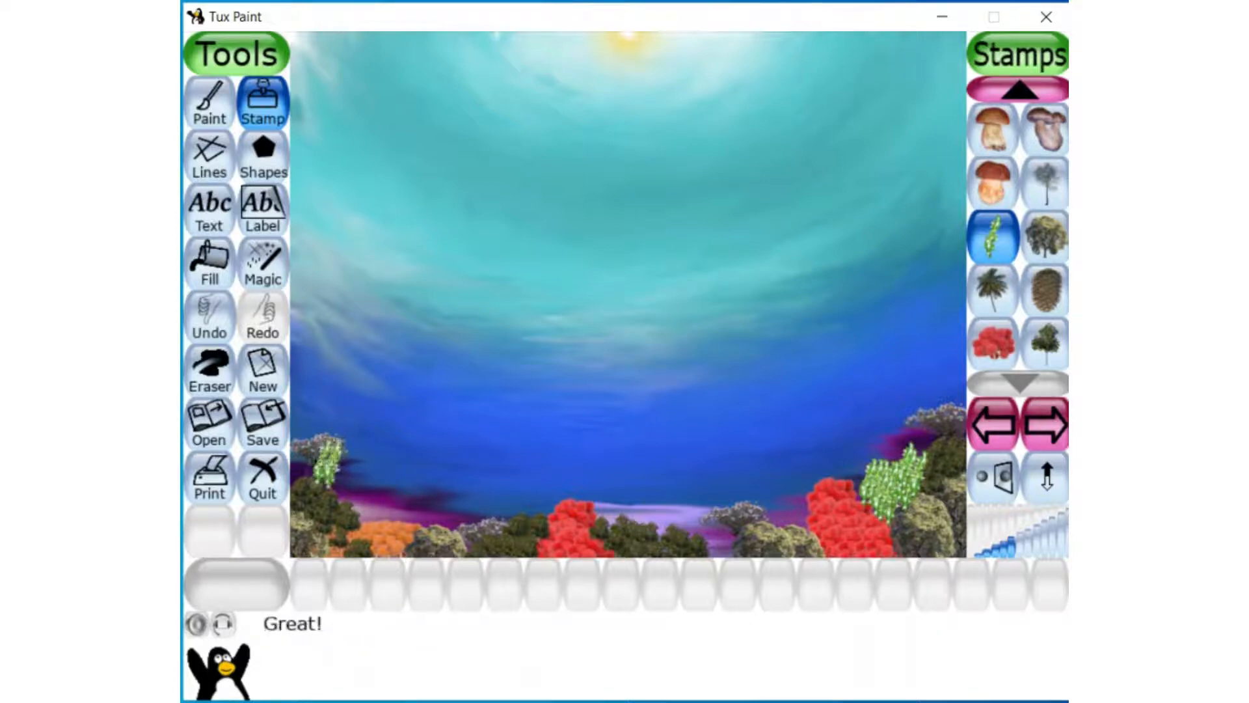
pyautogui.click(989, 484)
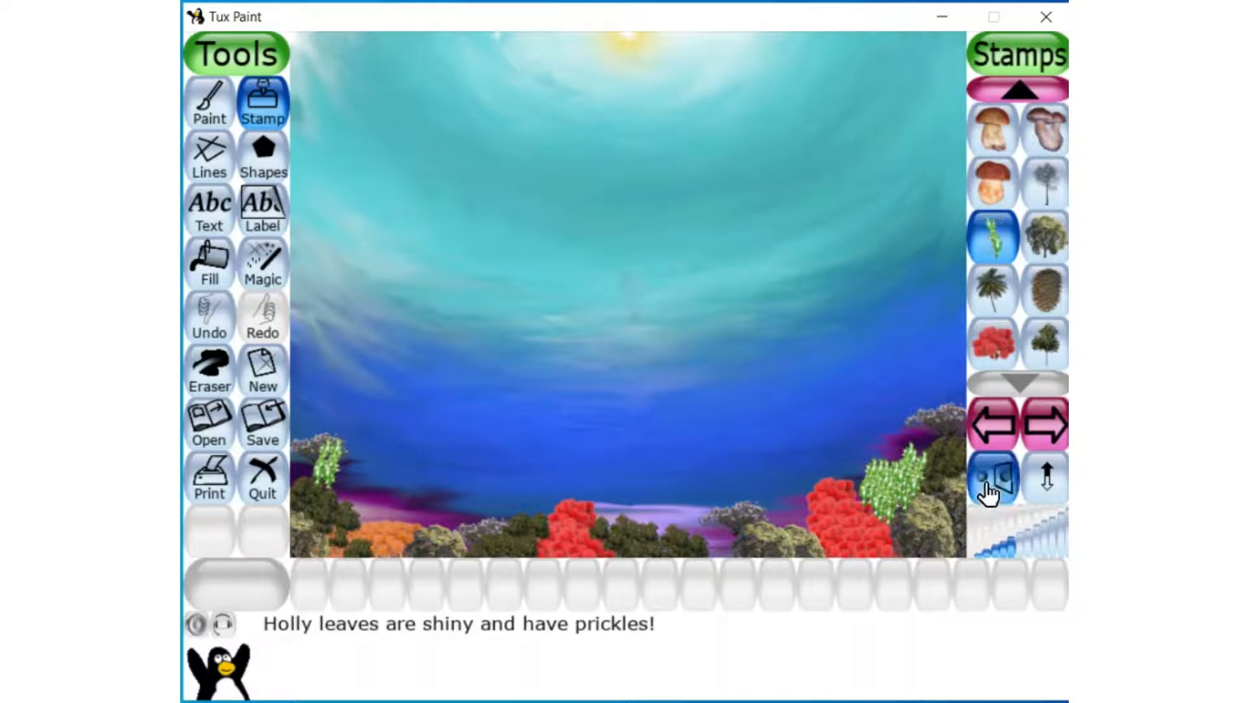
pyautogui.click(321, 462)
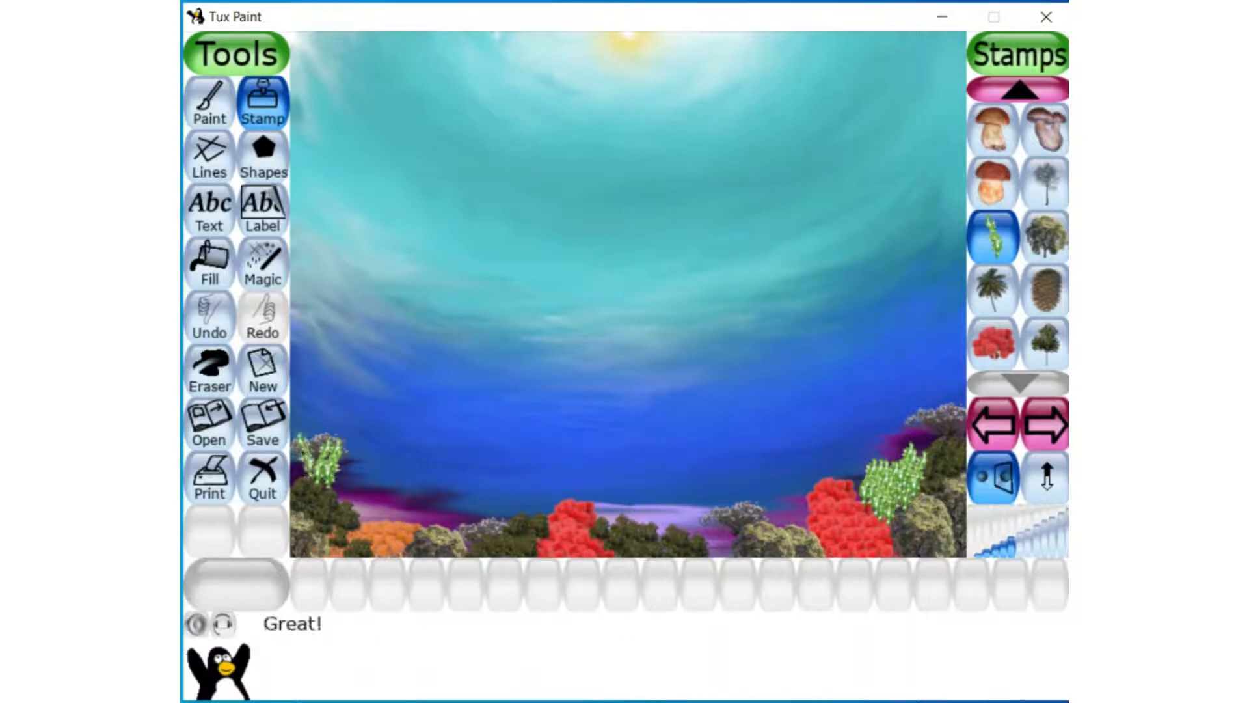
pyautogui.click(312, 455)
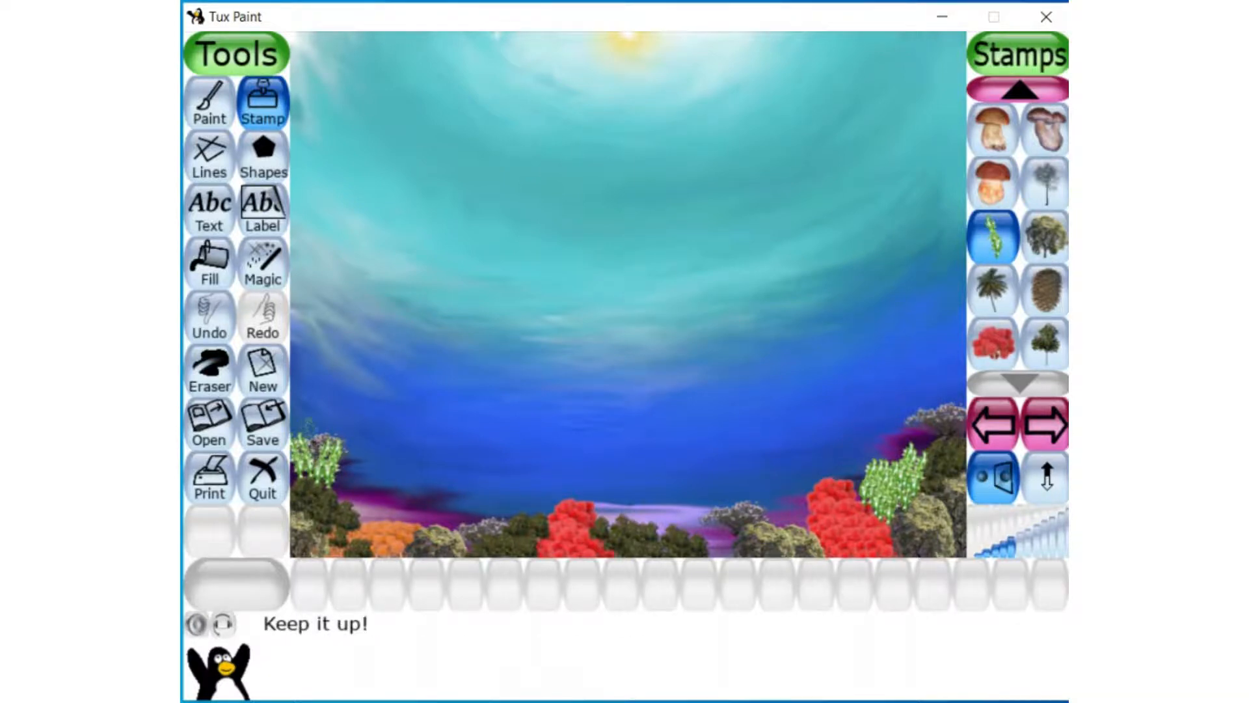
pyautogui.click(309, 438)
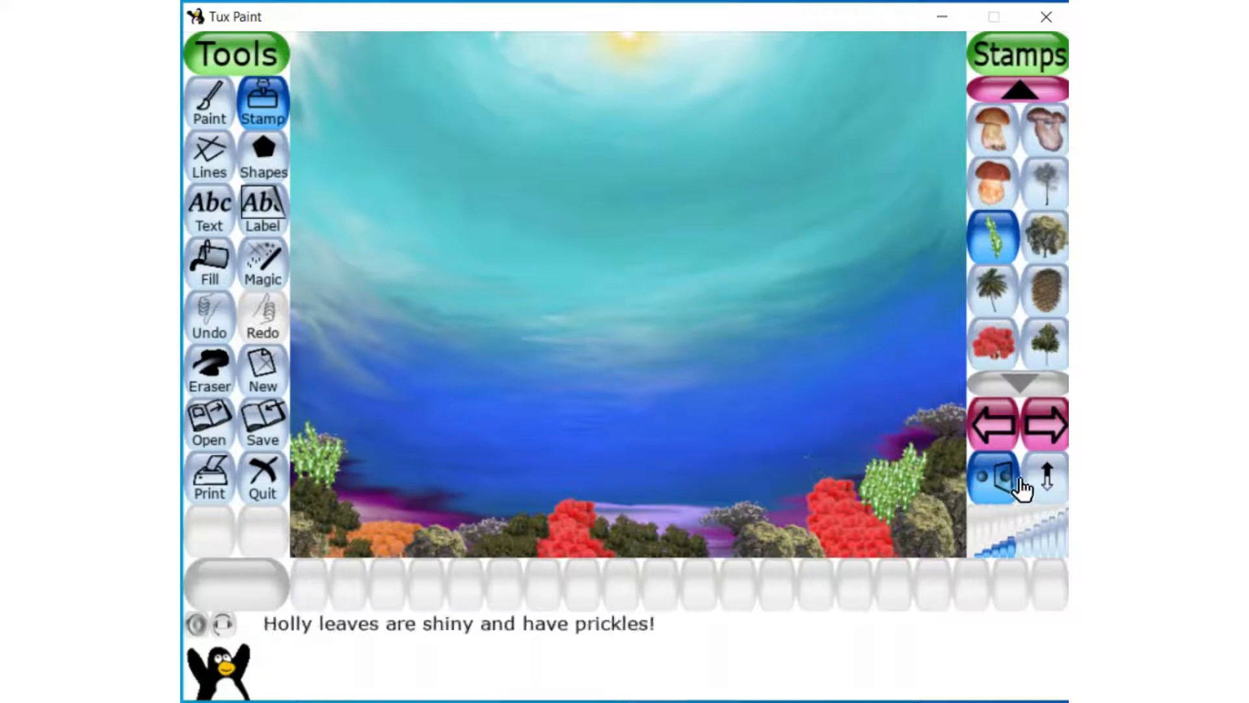
# - Stack holly sprigs into a tall zigzag stalk rising from the left-edge holly clump, alternating unmirrored and mirrored stamps
pyautogui.click(989, 478)
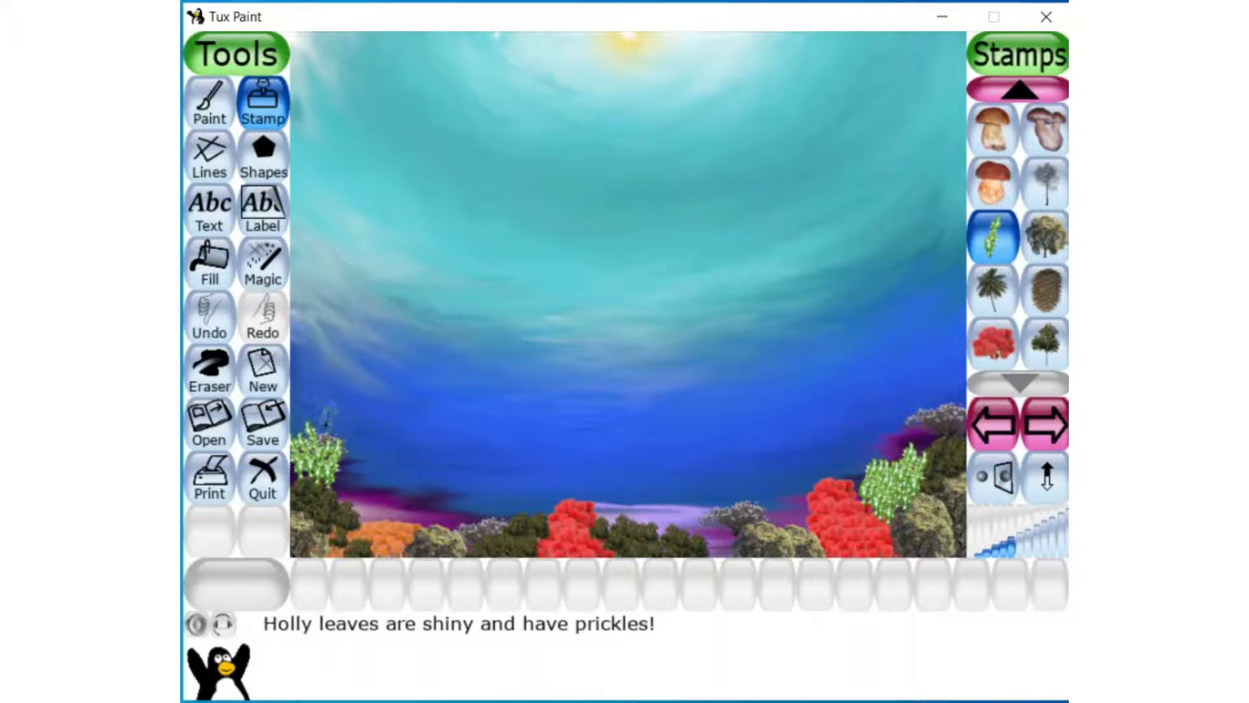
pyautogui.click(327, 425)
pyautogui.click(337, 417)
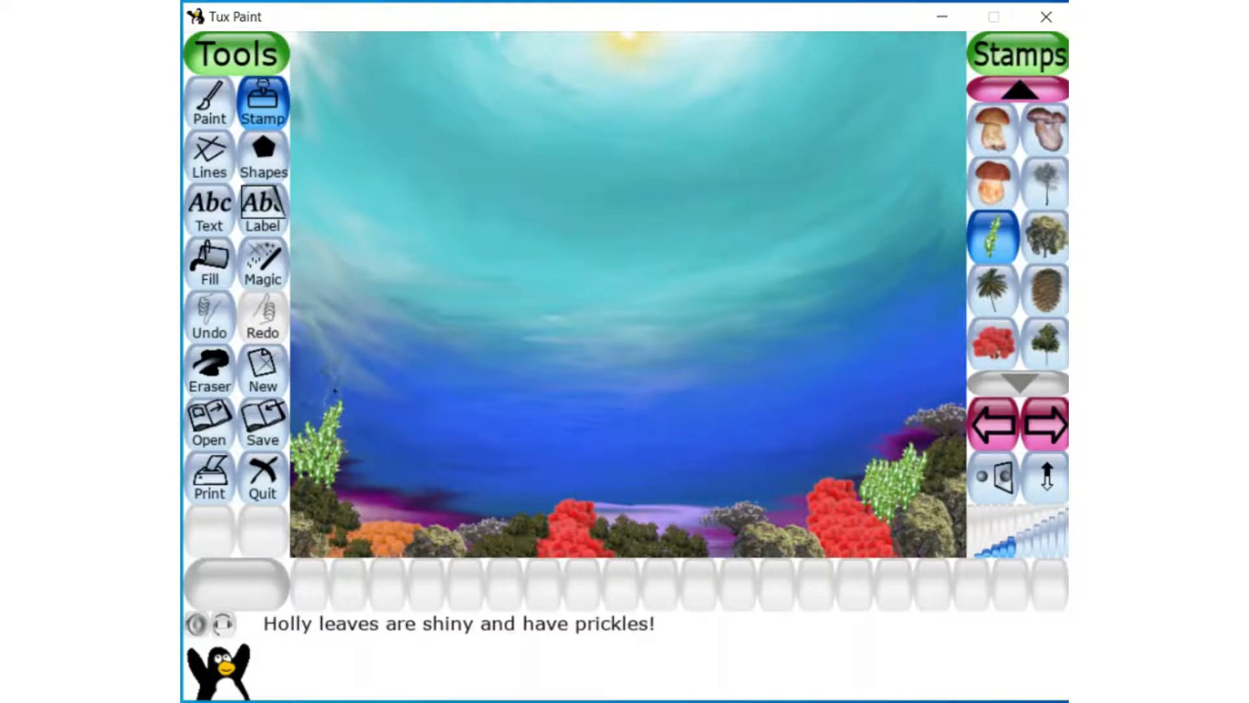
pyautogui.click(1005, 481)
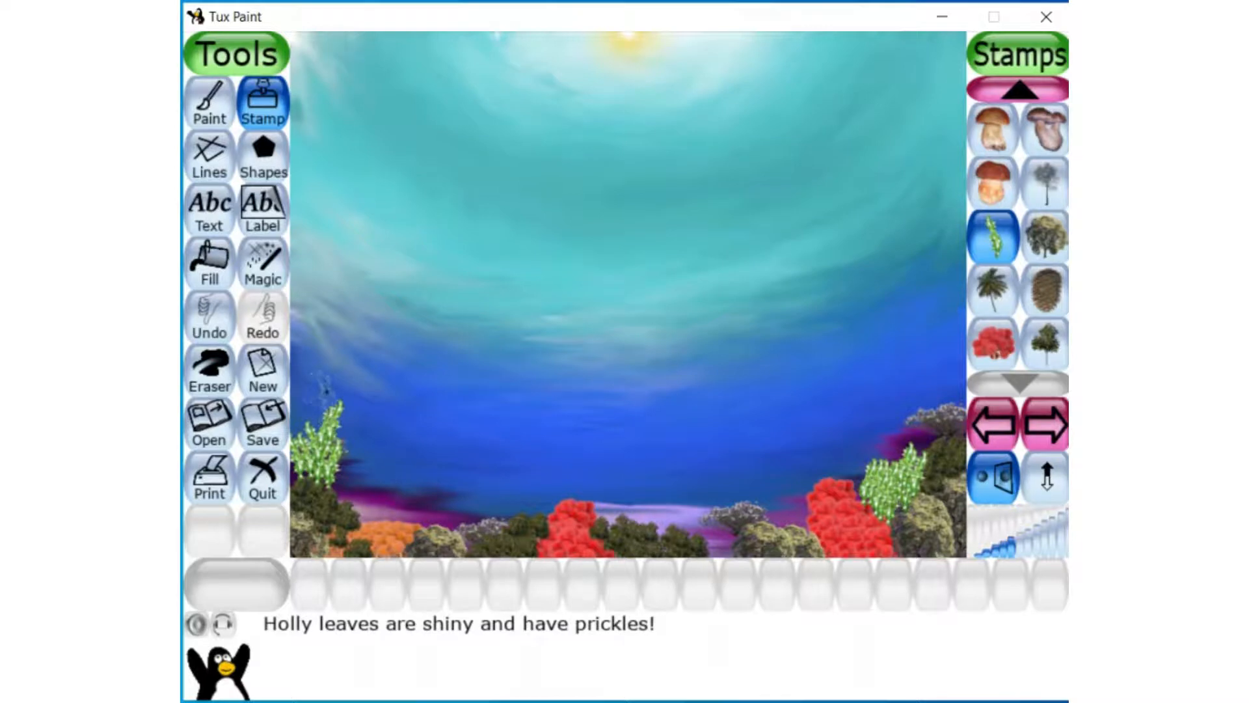
pyautogui.click(326, 390)
pyautogui.click(994, 475)
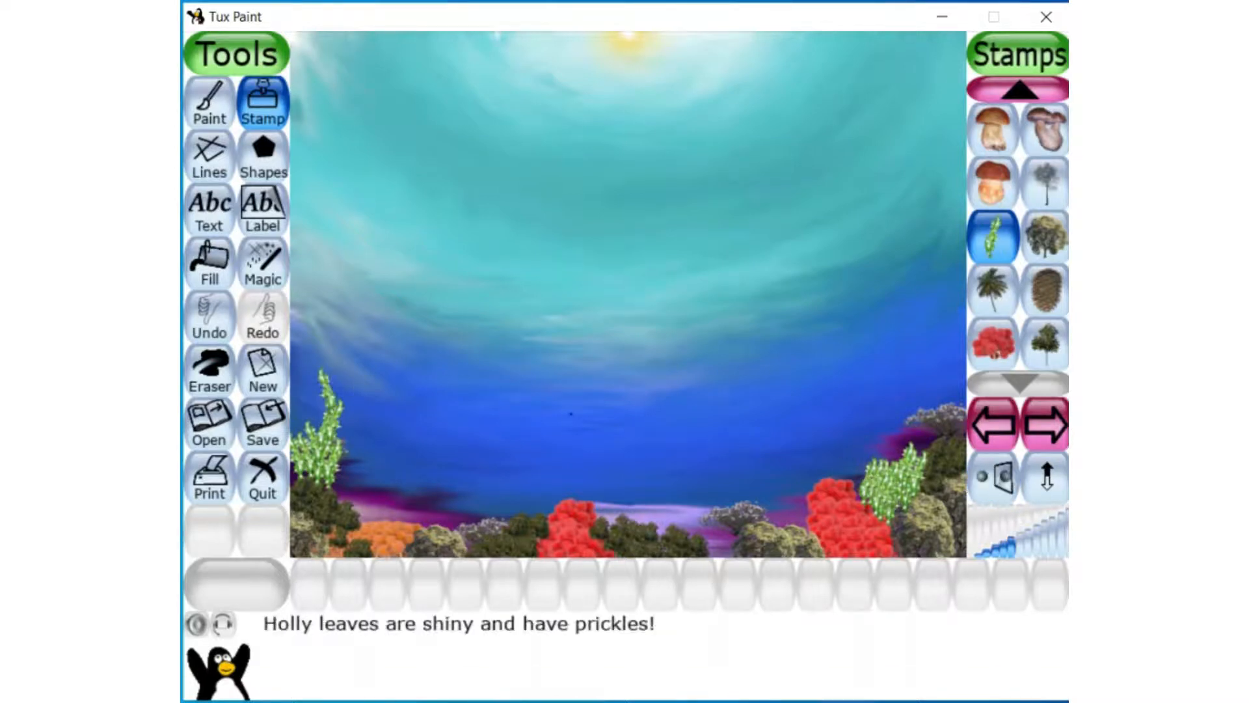
pyautogui.click(340, 368)
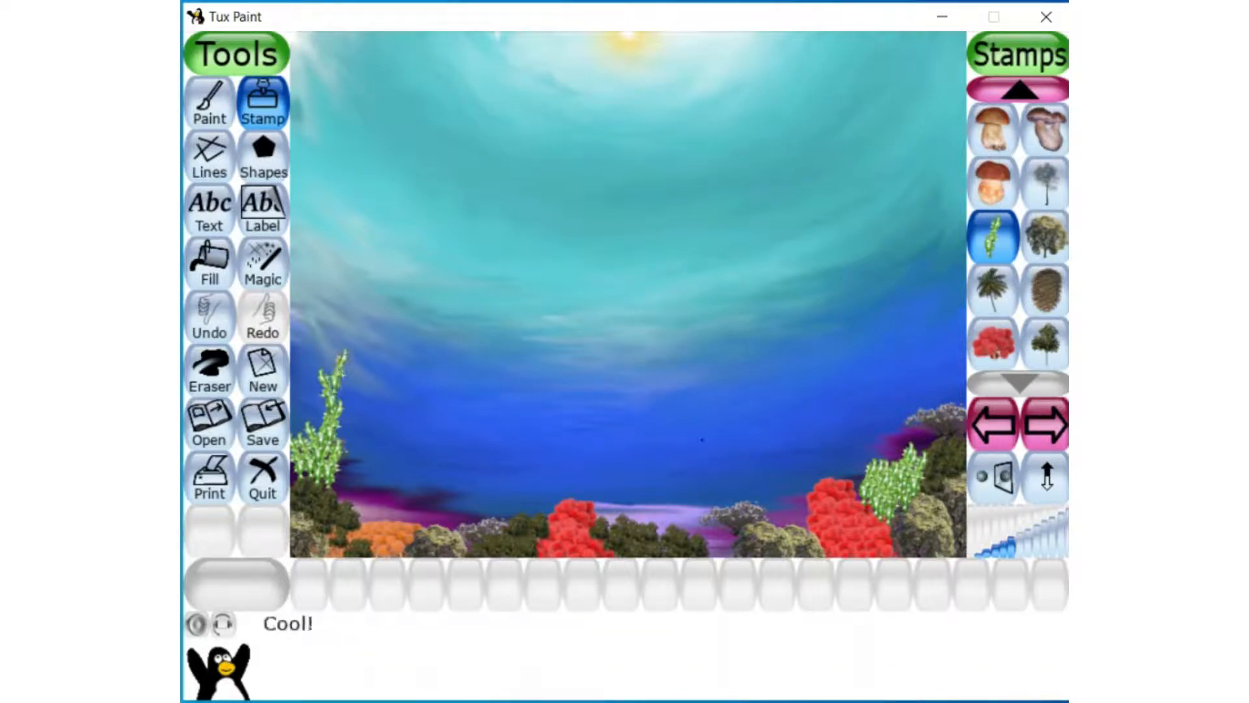
pyautogui.click(989, 478)
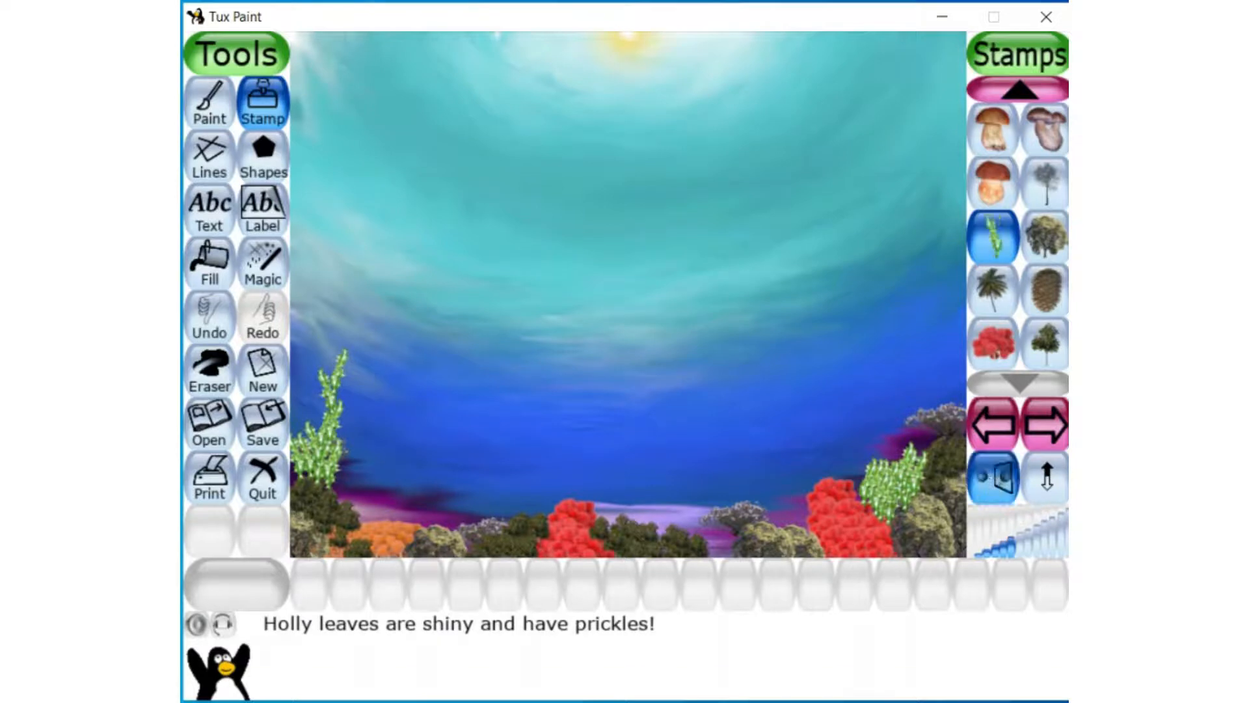
pyautogui.click(330, 345)
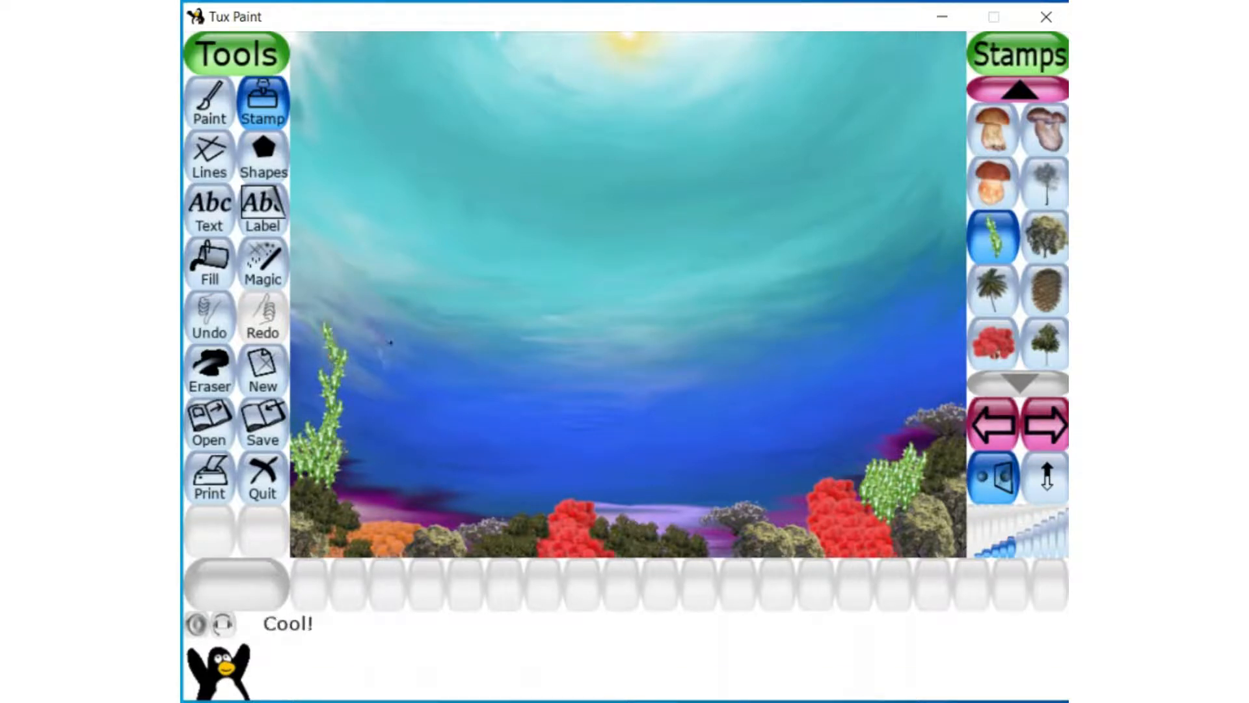
pyautogui.click(989, 478)
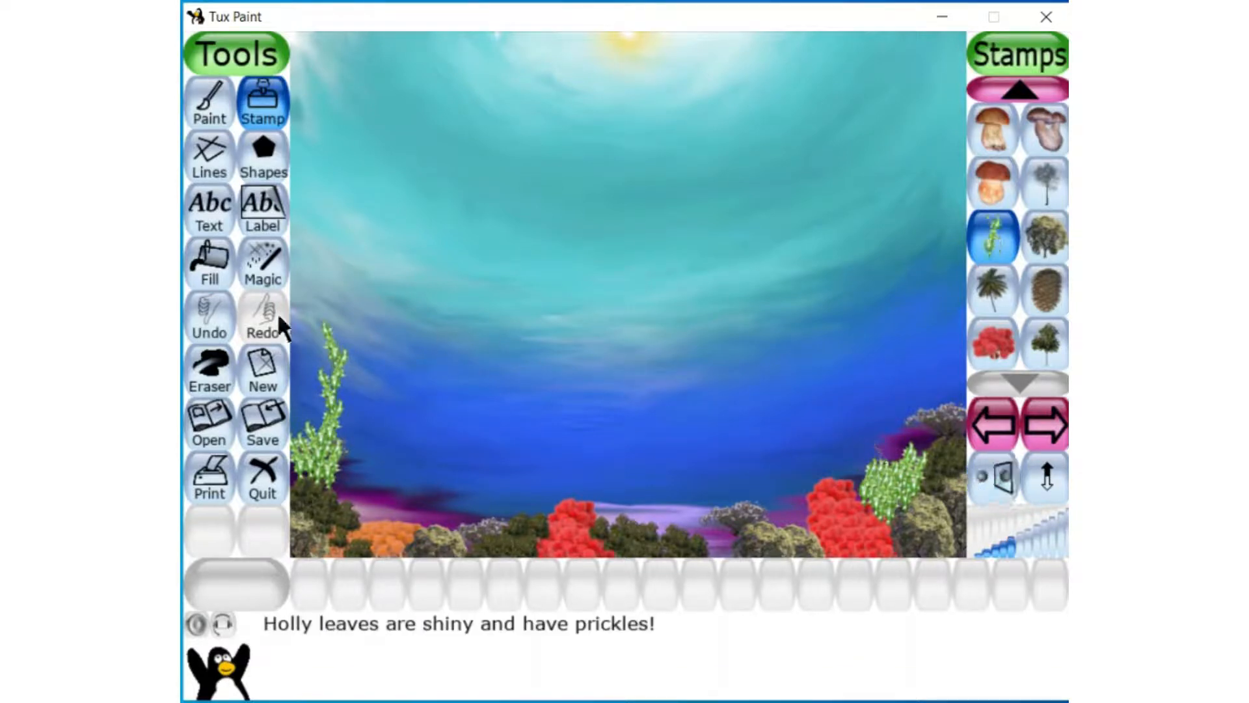
pyautogui.click(339, 320)
# - Start two holly stalks, above the central thyme plant and above the trees beside the smaller red mound, alternating unmirrored and mirrored sprigs
pyautogui.click(749, 479)
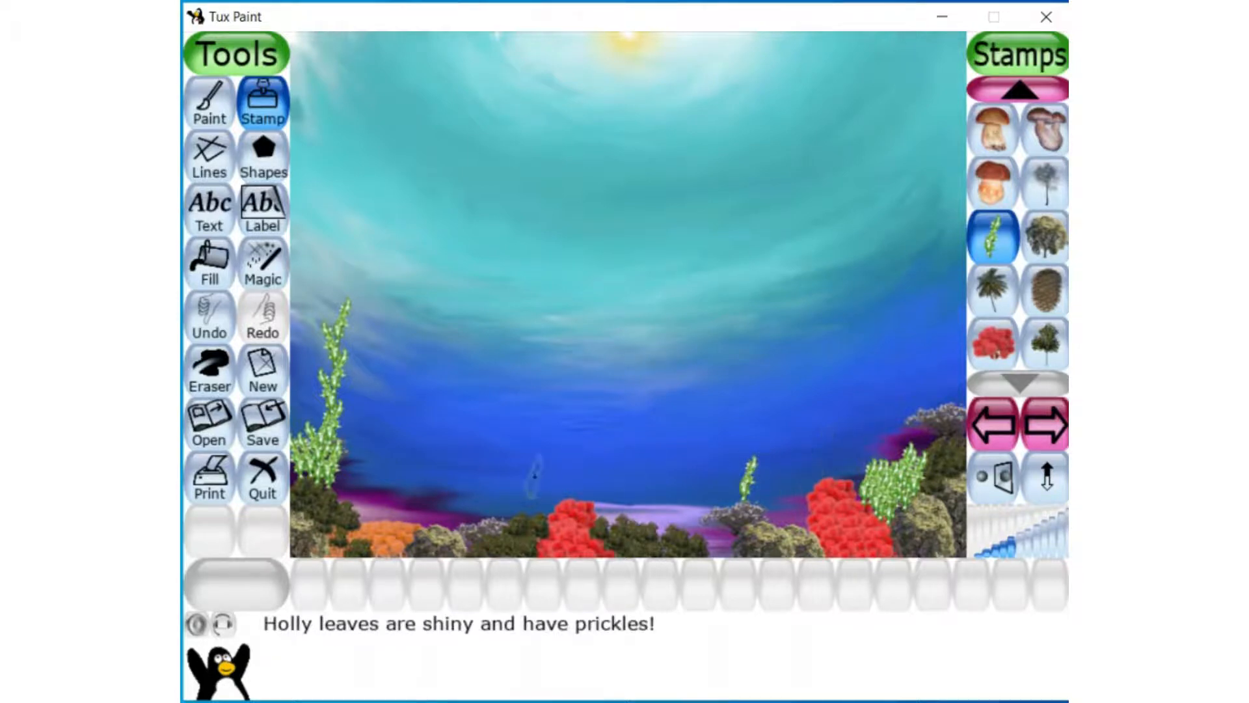
pyautogui.click(536, 491)
pyautogui.click(993, 477)
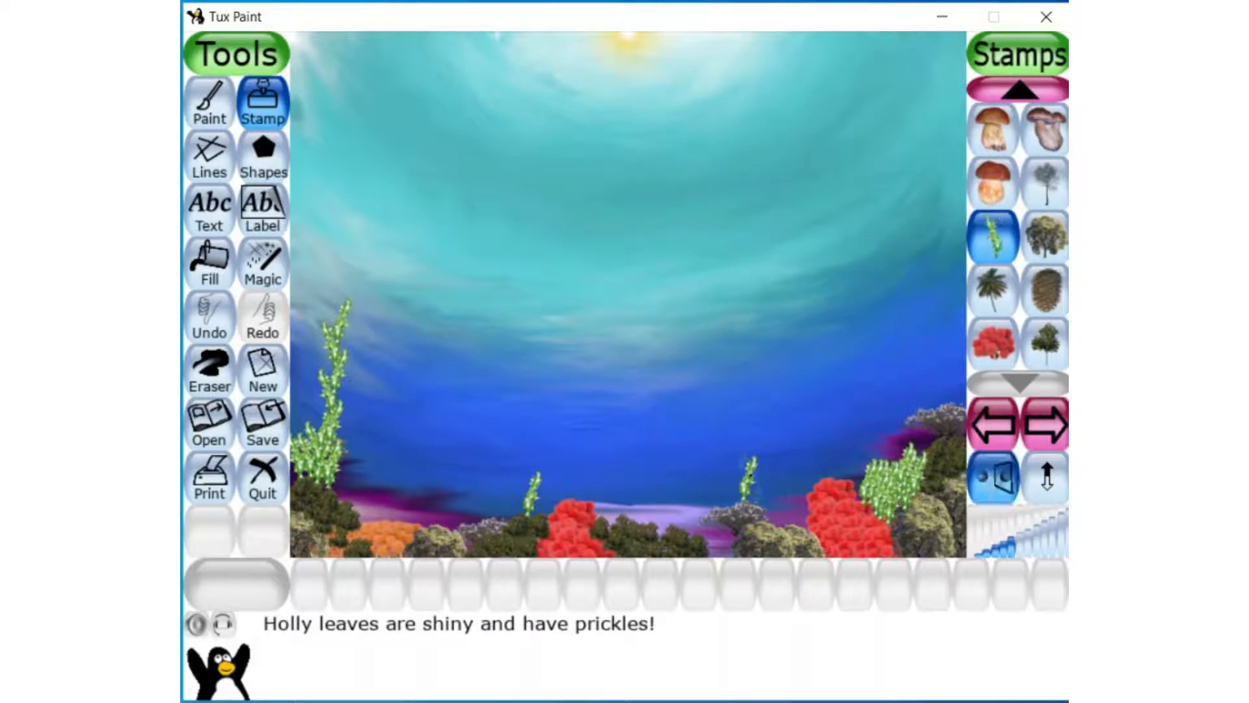
pyautogui.click(742, 474)
pyautogui.click(528, 483)
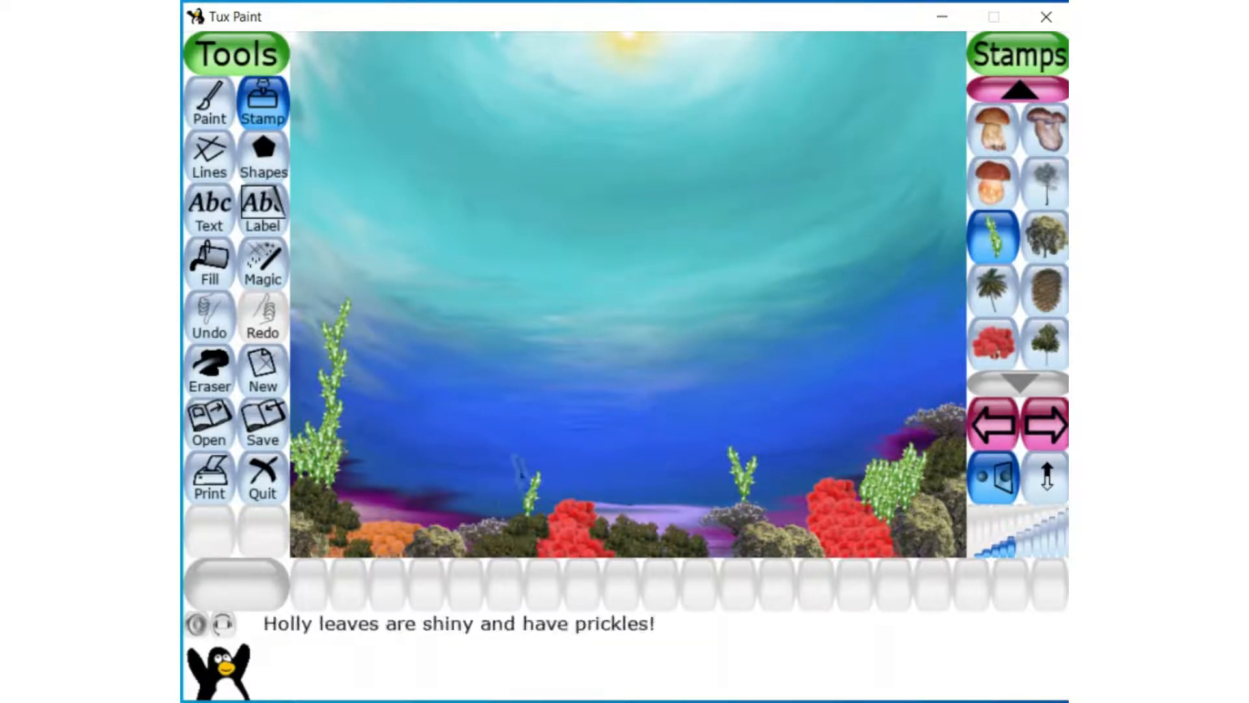
pyautogui.click(993, 477)
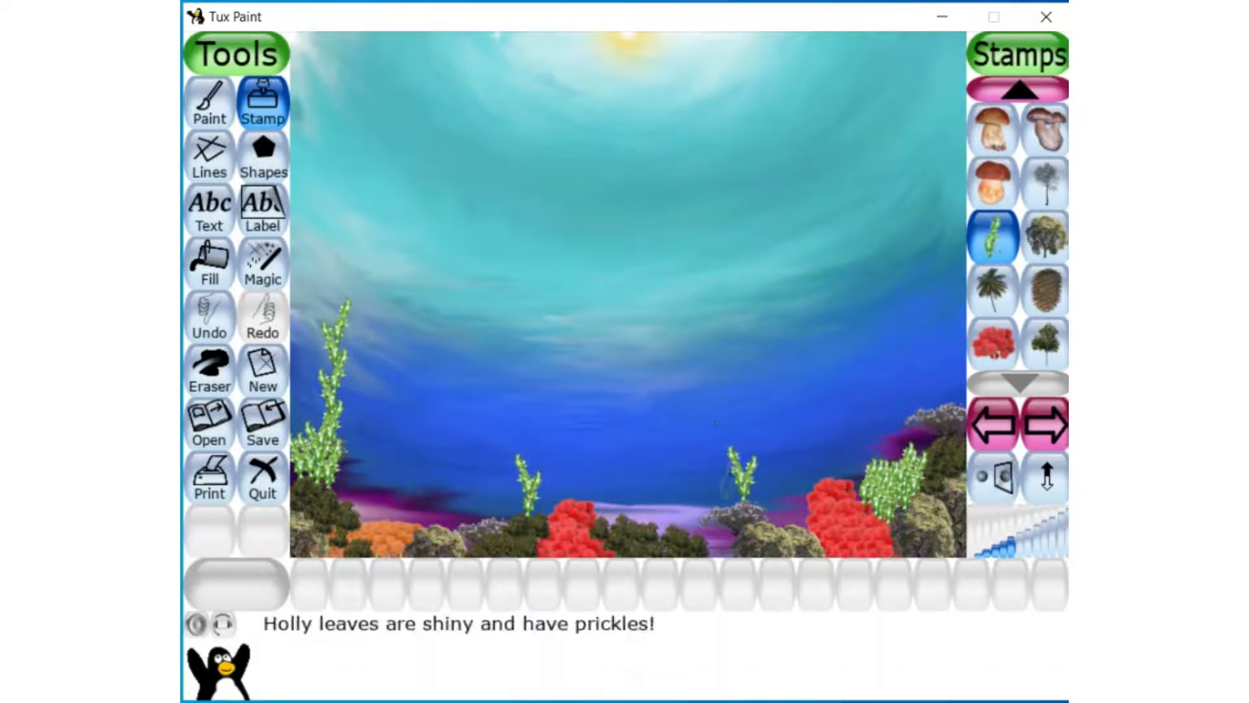
pyautogui.click(747, 432)
pyautogui.click(530, 467)
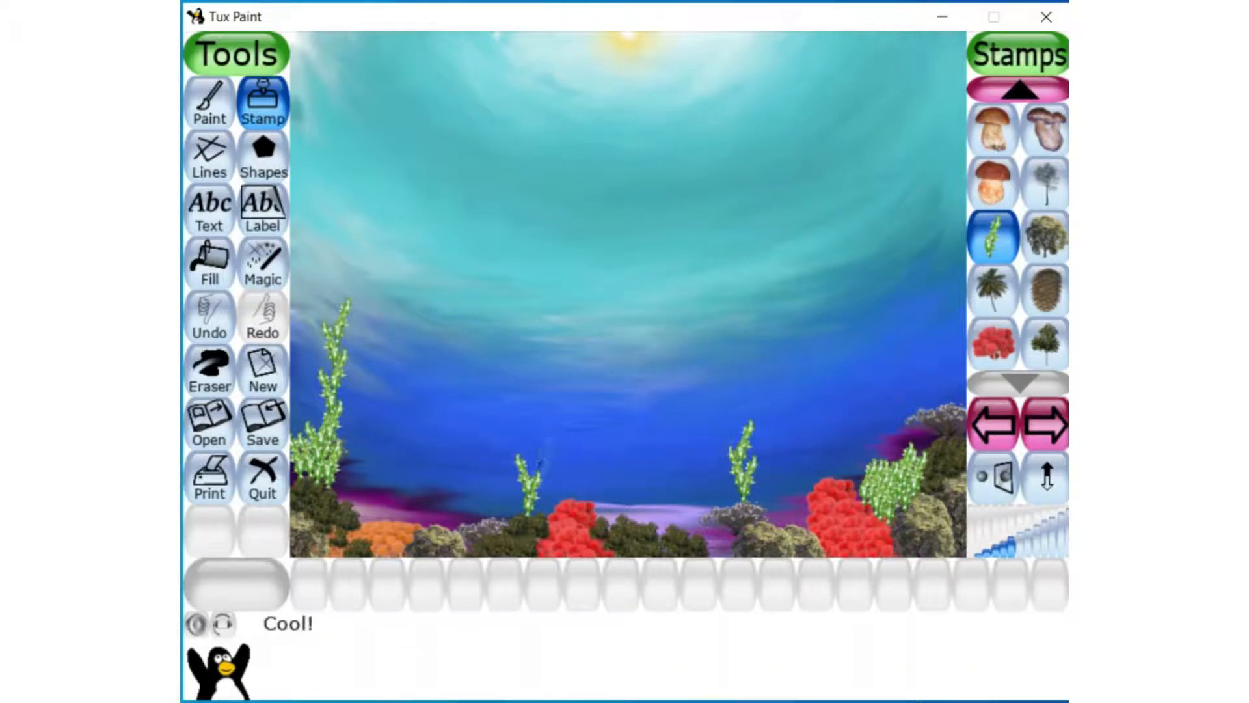
# - Extend both new holly stalks upward with three more sprigs each, alternating mirrored and unmirrored stamps
pyautogui.click(993, 477)
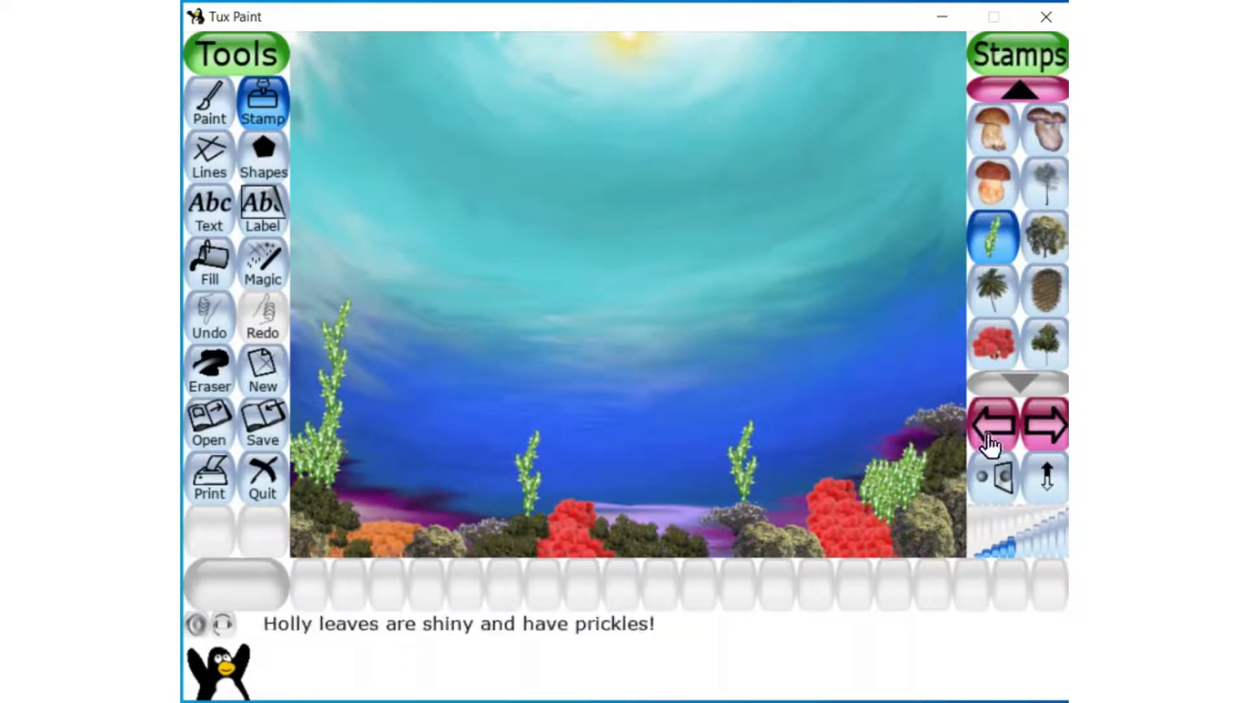
pyautogui.click(738, 429)
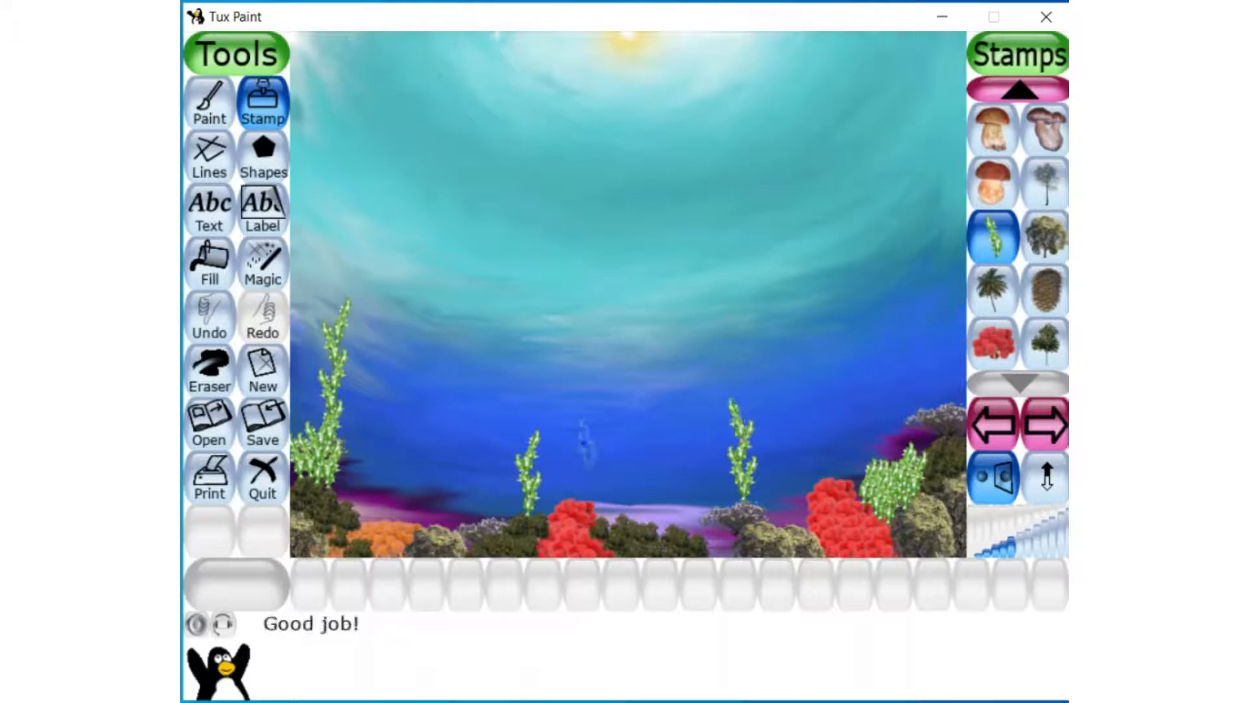
pyautogui.click(523, 430)
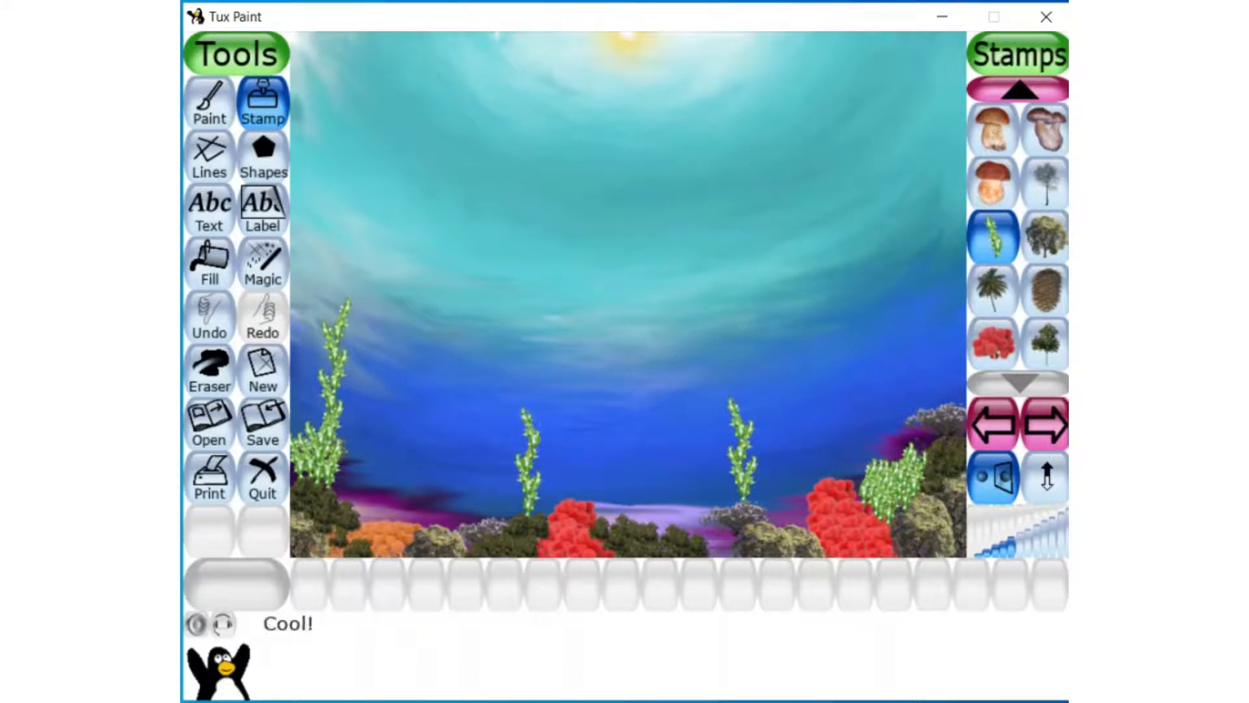
pyautogui.click(993, 477)
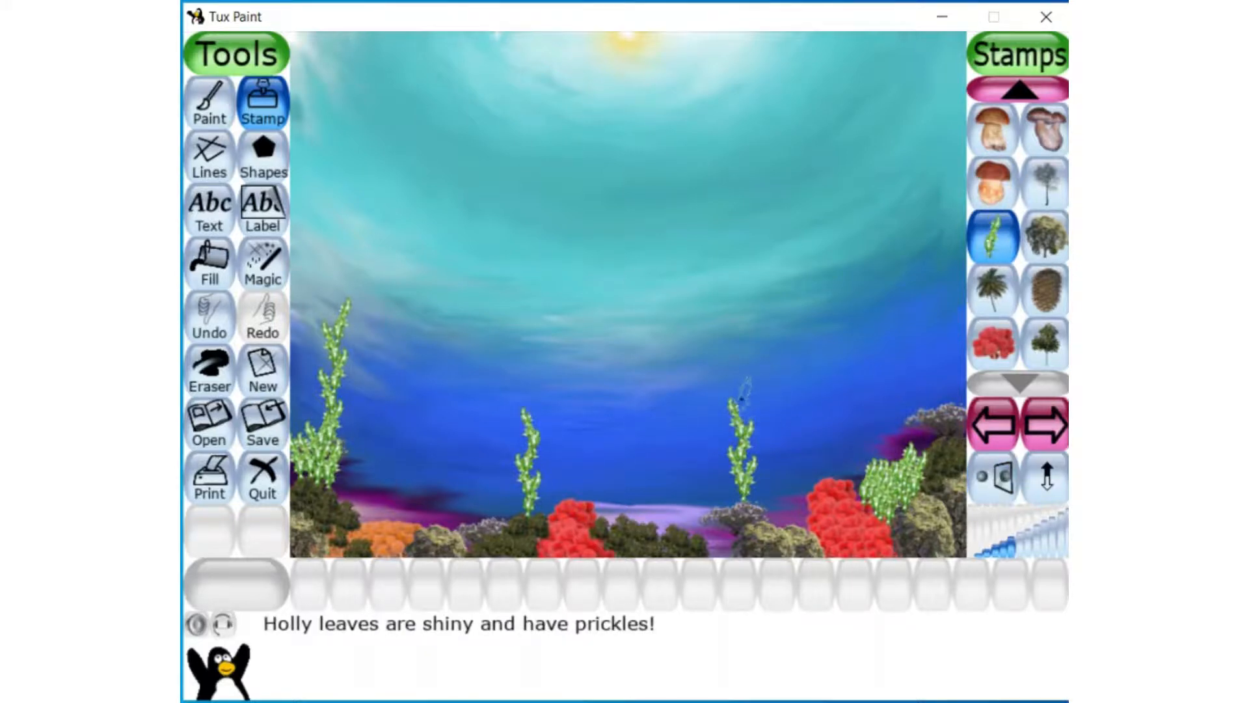
pyautogui.click(743, 394)
pyautogui.click(538, 400)
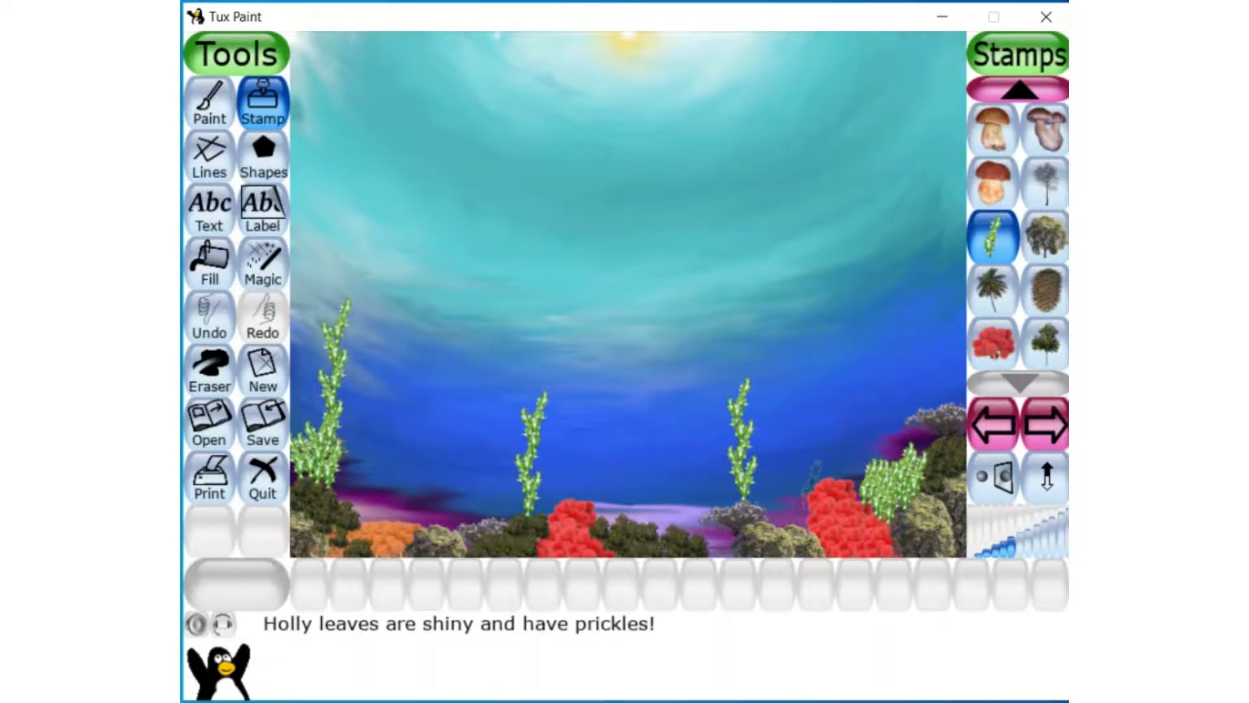
pyautogui.click(989, 481)
pyautogui.click(735, 379)
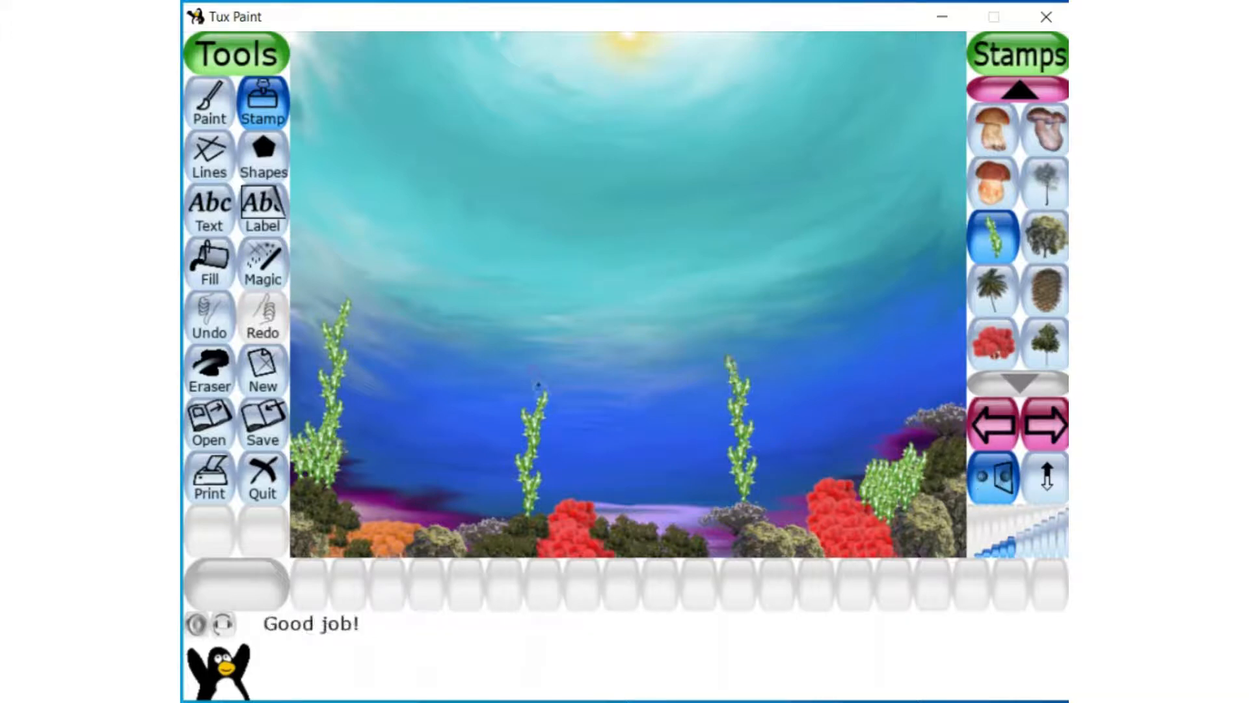
pyautogui.click(531, 387)
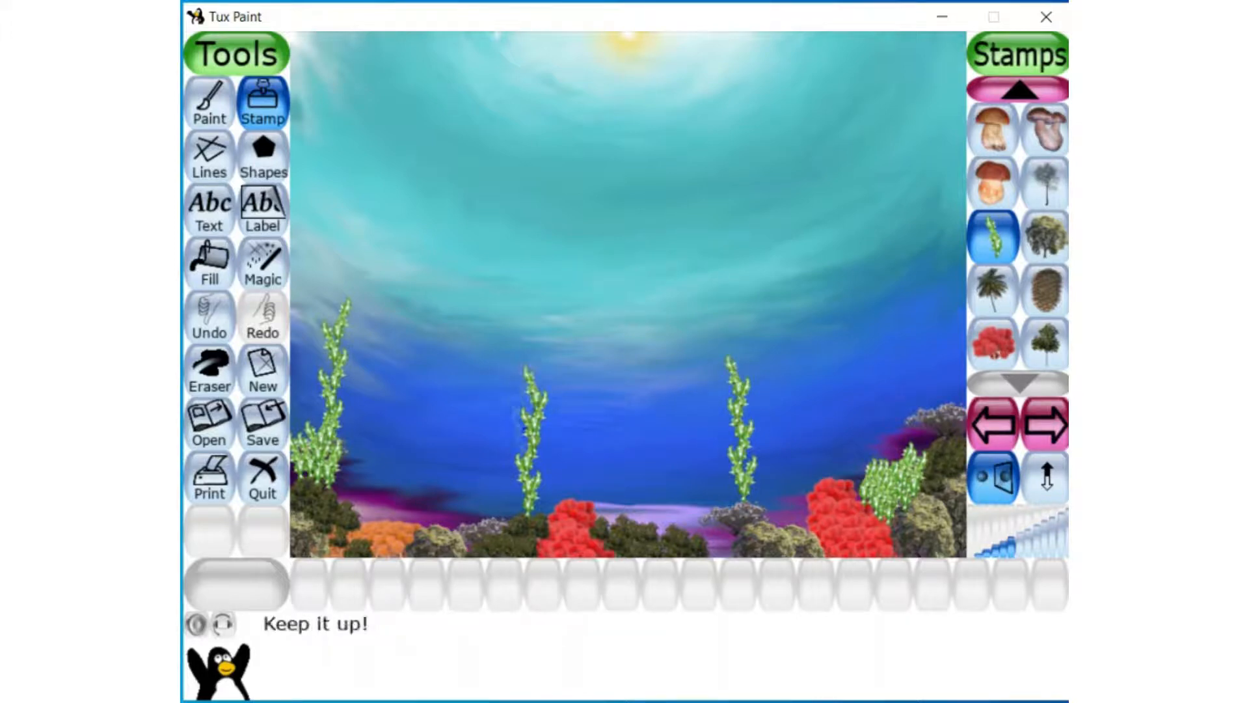
# - Build a branching holly stalk beside the one near the smaller red mound, stacking mirrored and unmirrored sprigs above its height
pyautogui.click(507, 449)
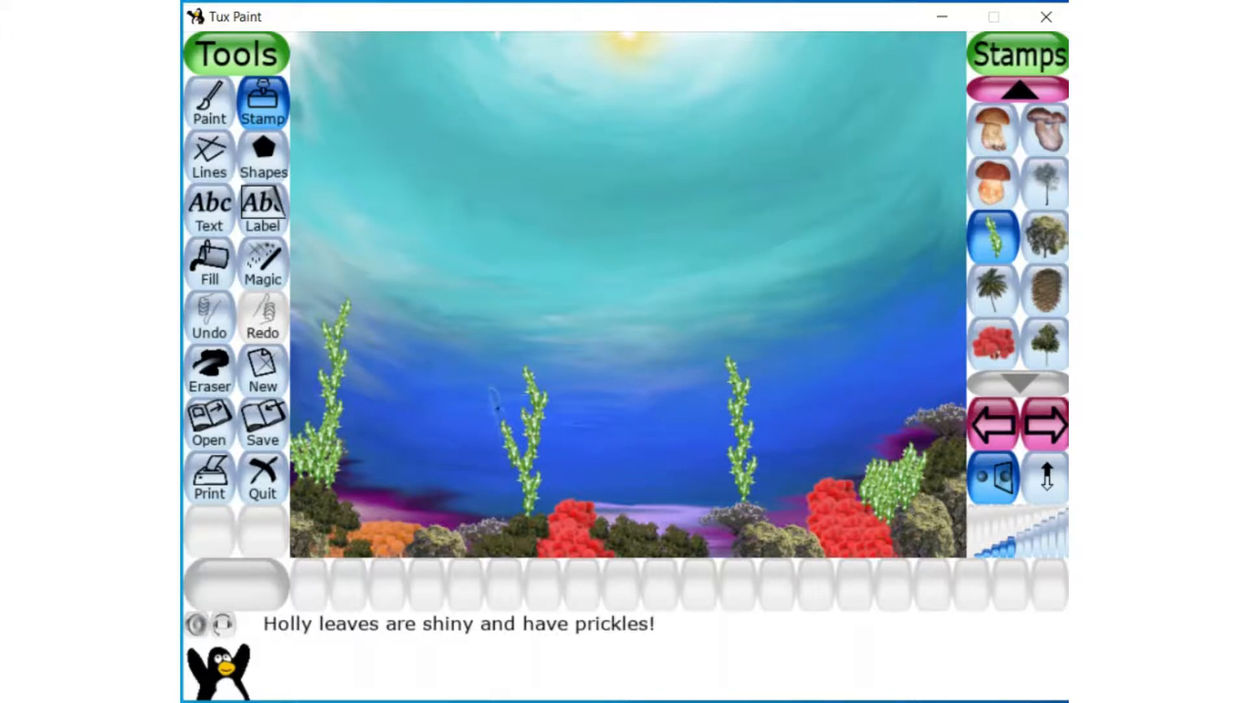
pyautogui.click(500, 417)
pyautogui.click(992, 478)
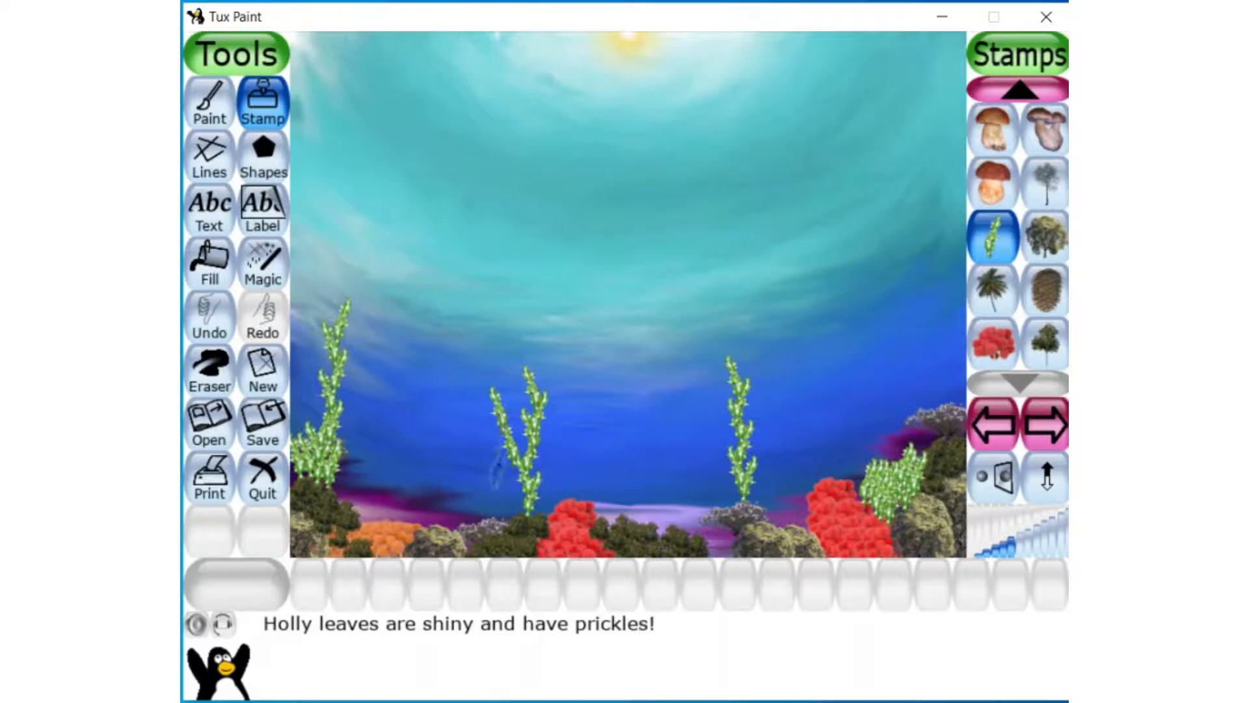
pyautogui.click(499, 467)
pyautogui.click(993, 478)
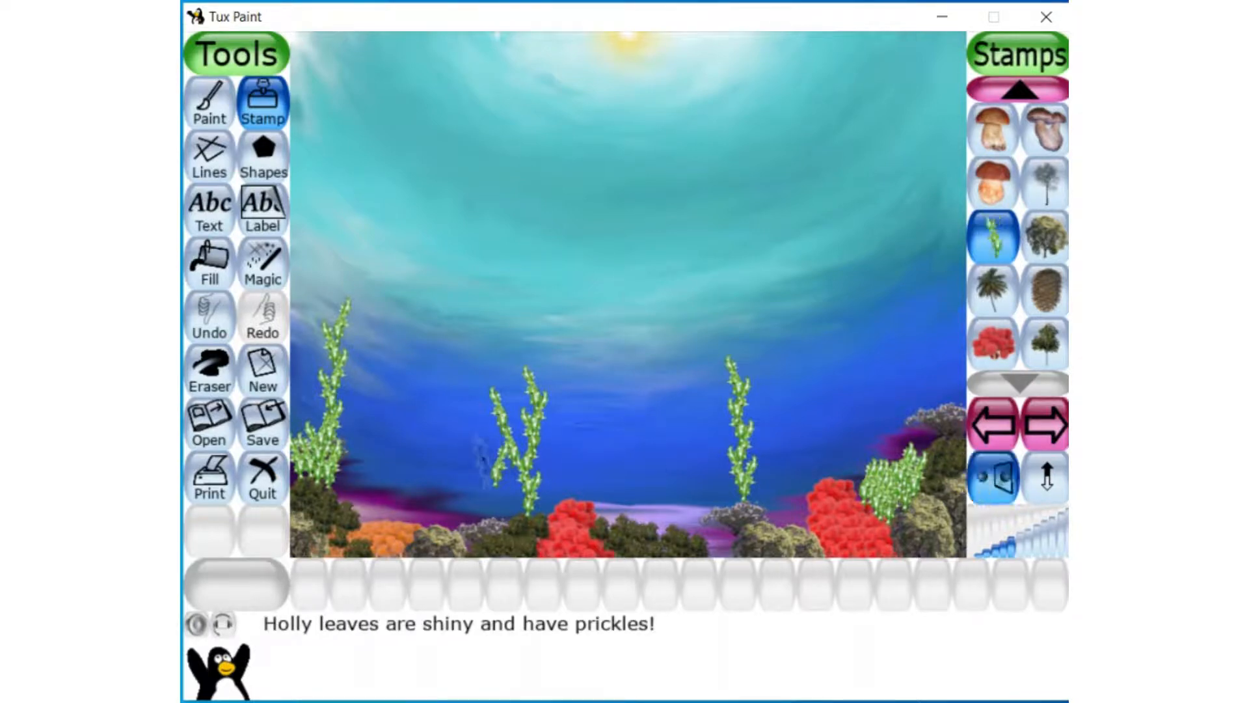
pyautogui.click(489, 459)
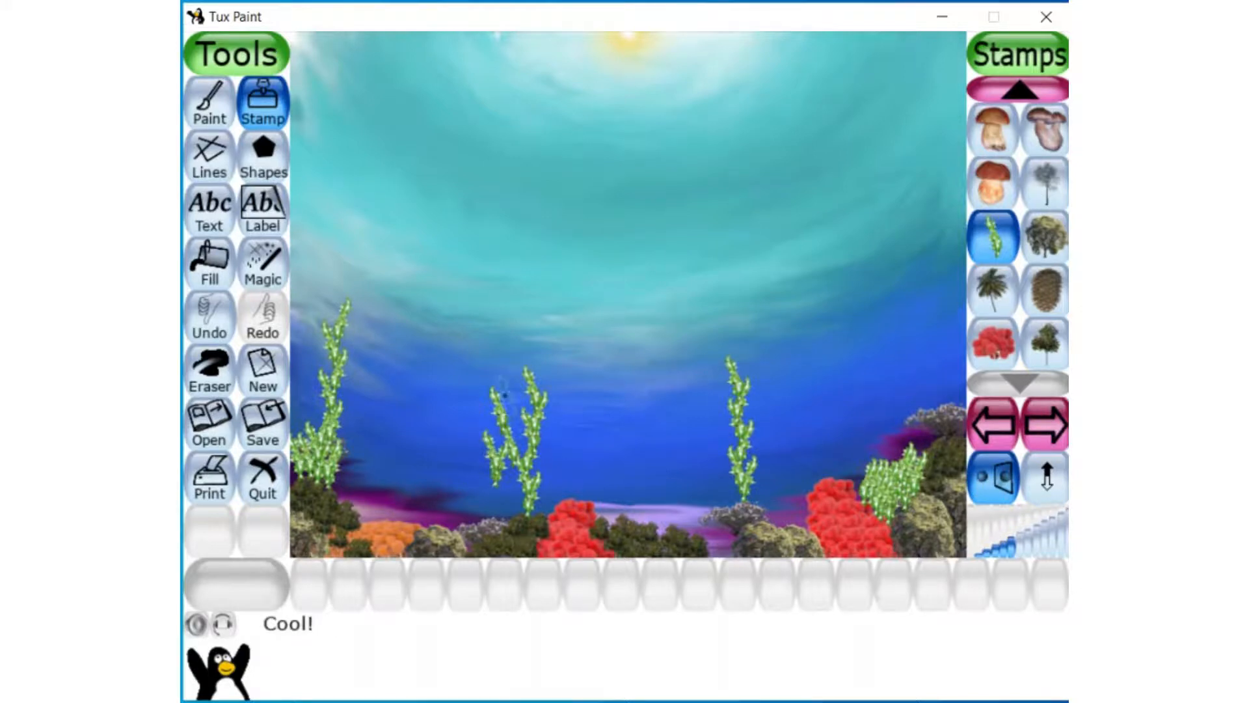
pyautogui.click(989, 478)
pyautogui.click(497, 416)
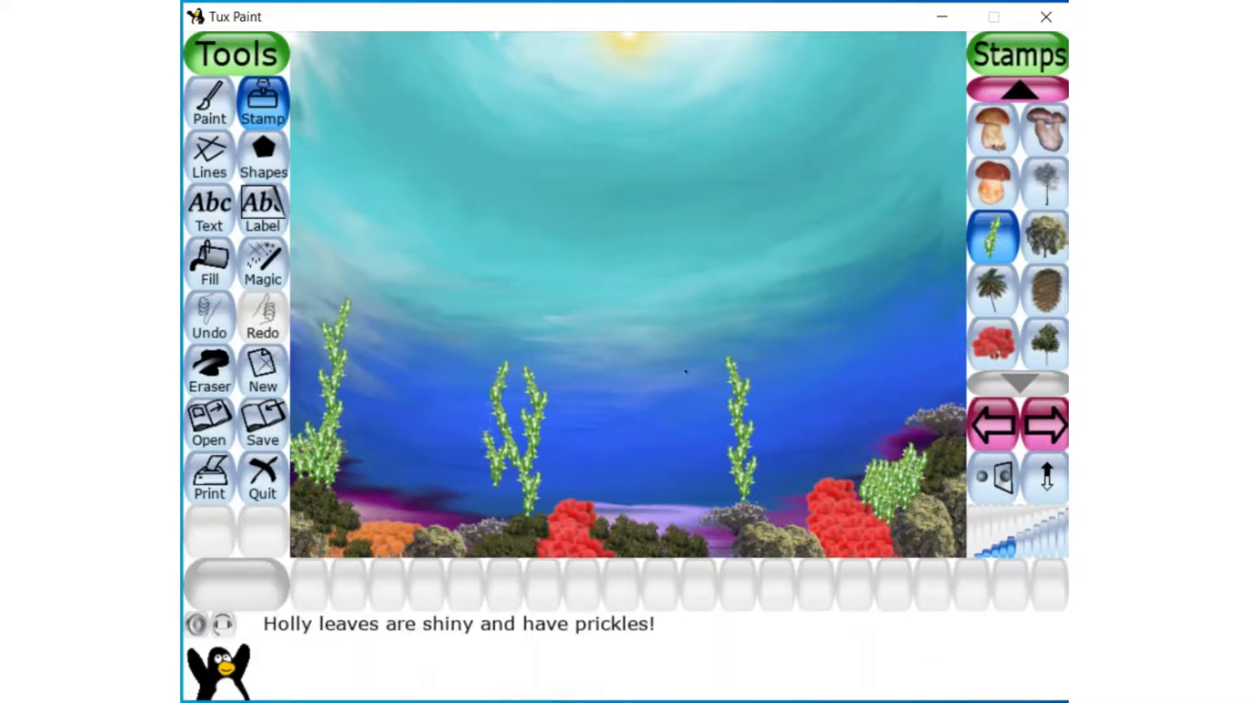
pyautogui.click(989, 478)
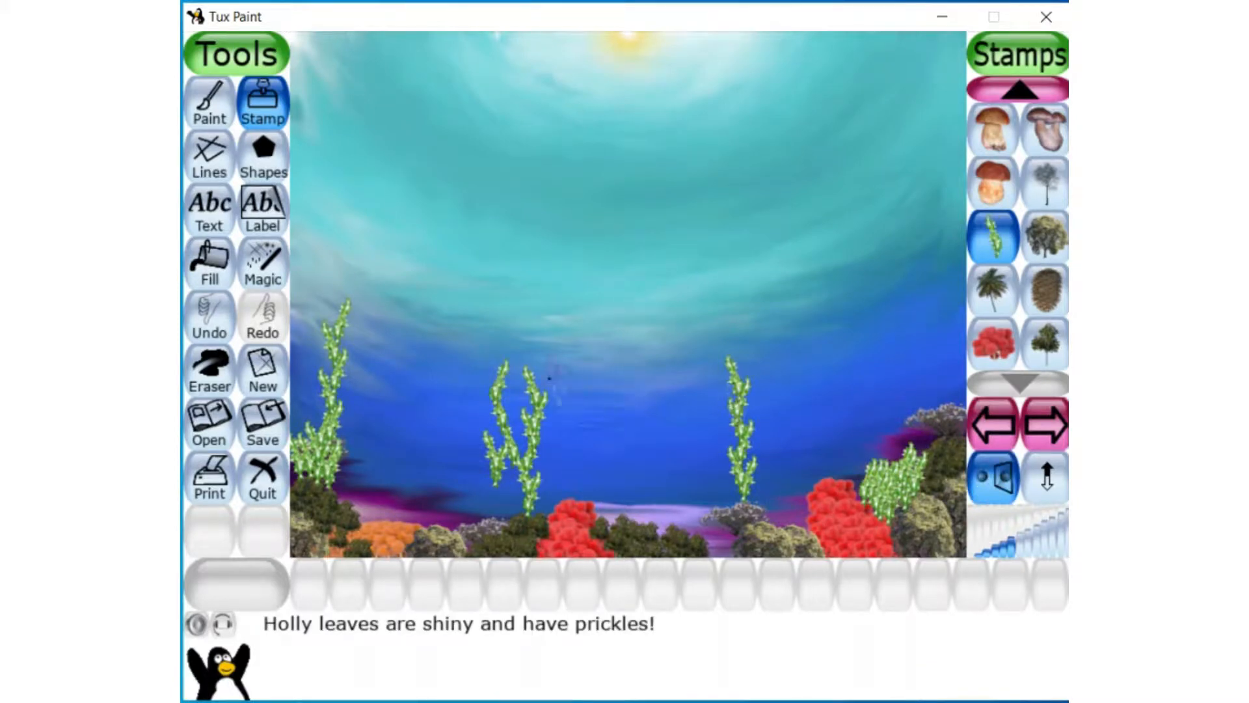
pyautogui.click(494, 362)
# - Stack alternating holly sprigs into a stalk rising above the thyme plant at the painting's right edge
pyautogui.click(948, 372)
pyautogui.click(994, 476)
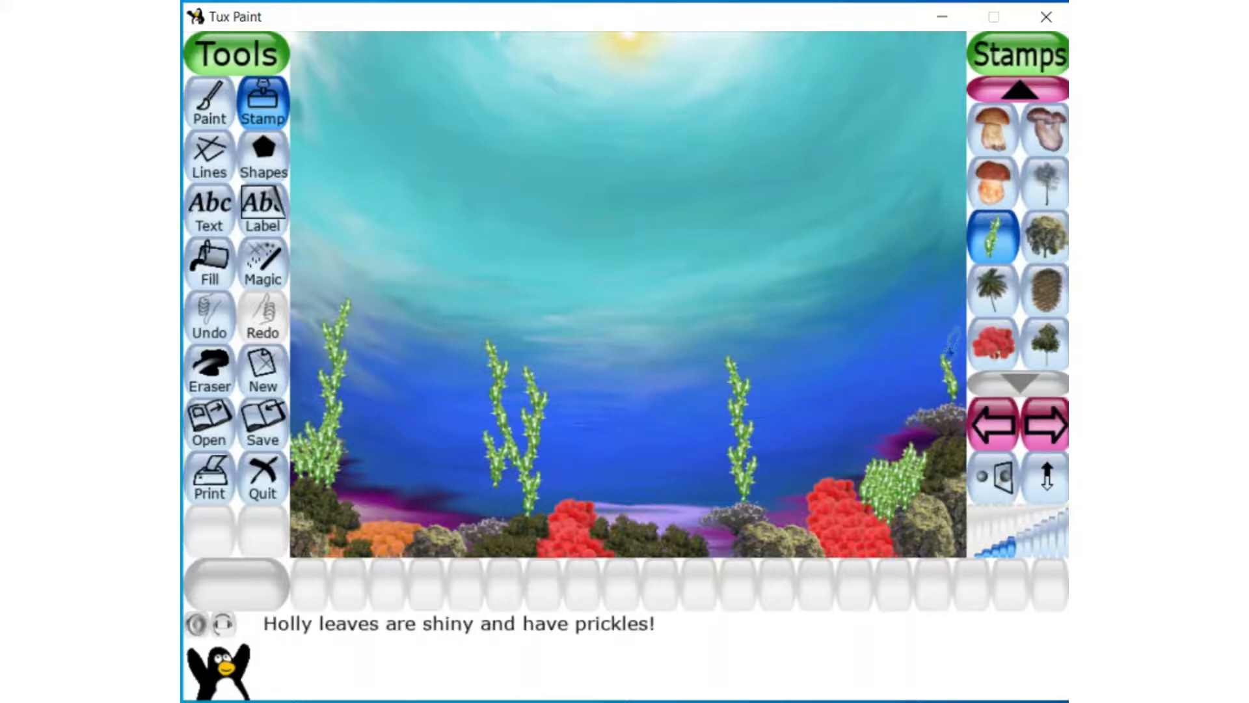
pyautogui.click(994, 474)
pyautogui.click(950, 354)
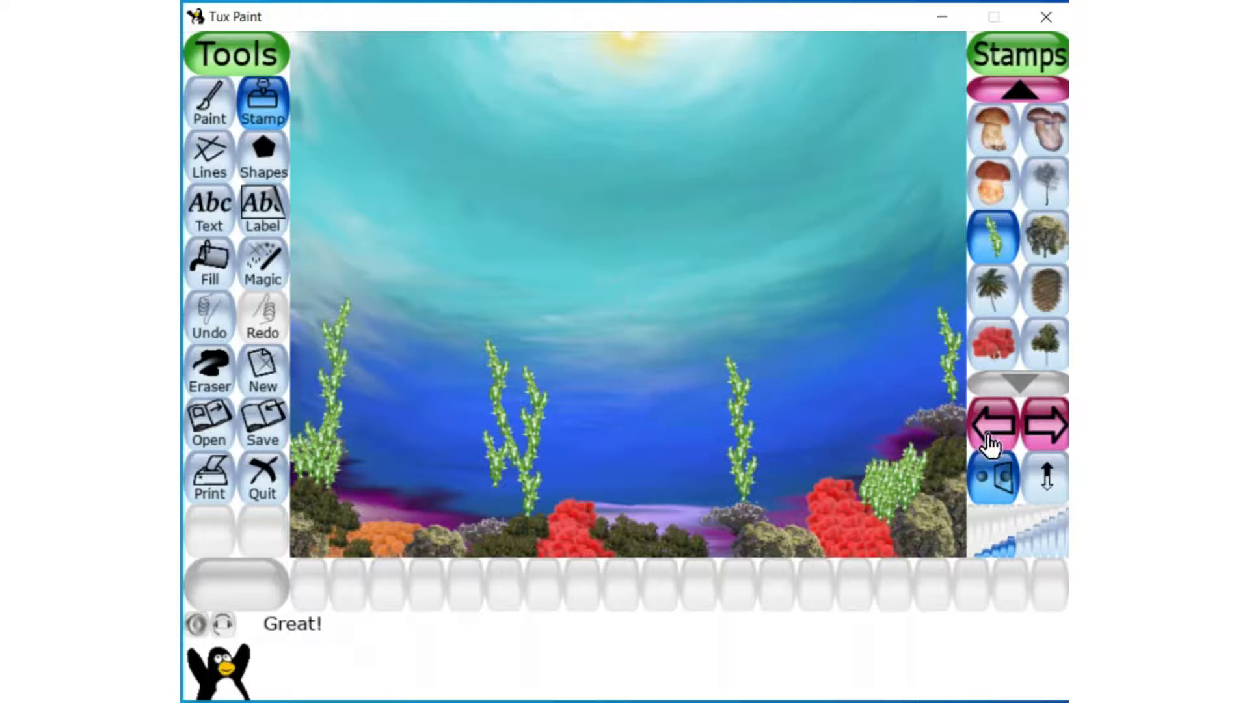
pyautogui.click(994, 476)
pyautogui.click(957, 310)
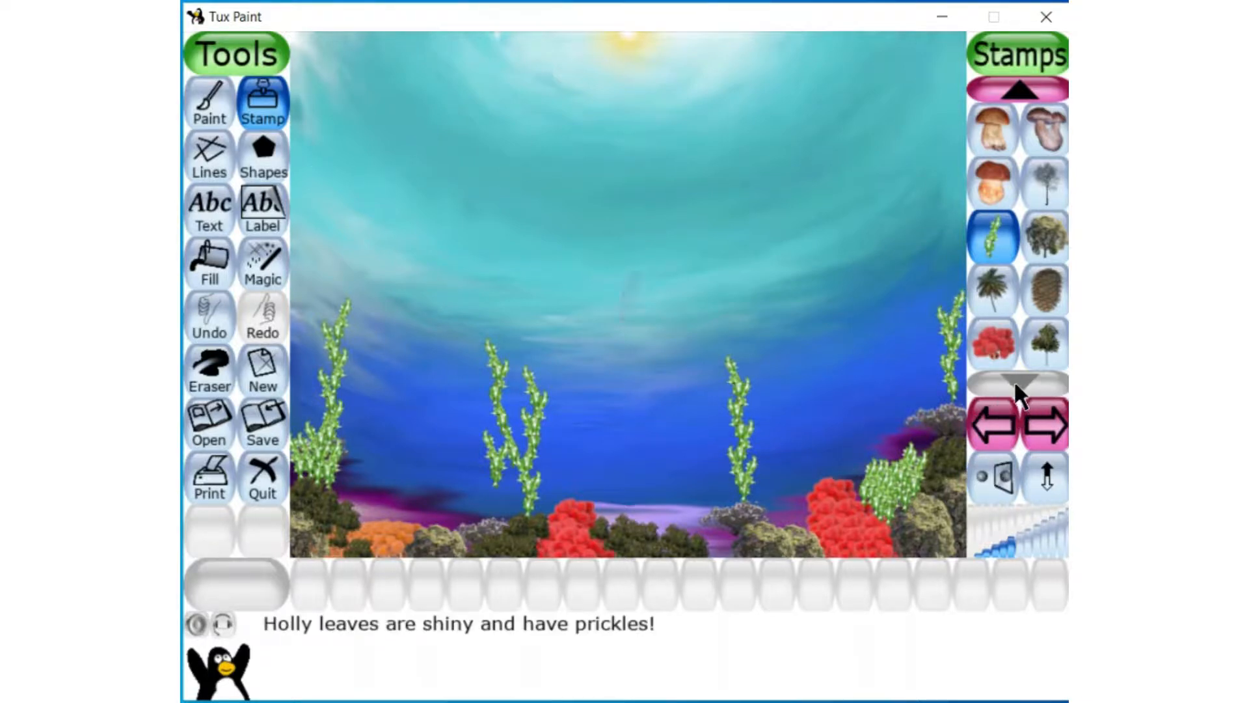
# - Try a thyme plant beside the large red mound and a common lavender above it, and undo both stamps
pyautogui.click(1019, 93)
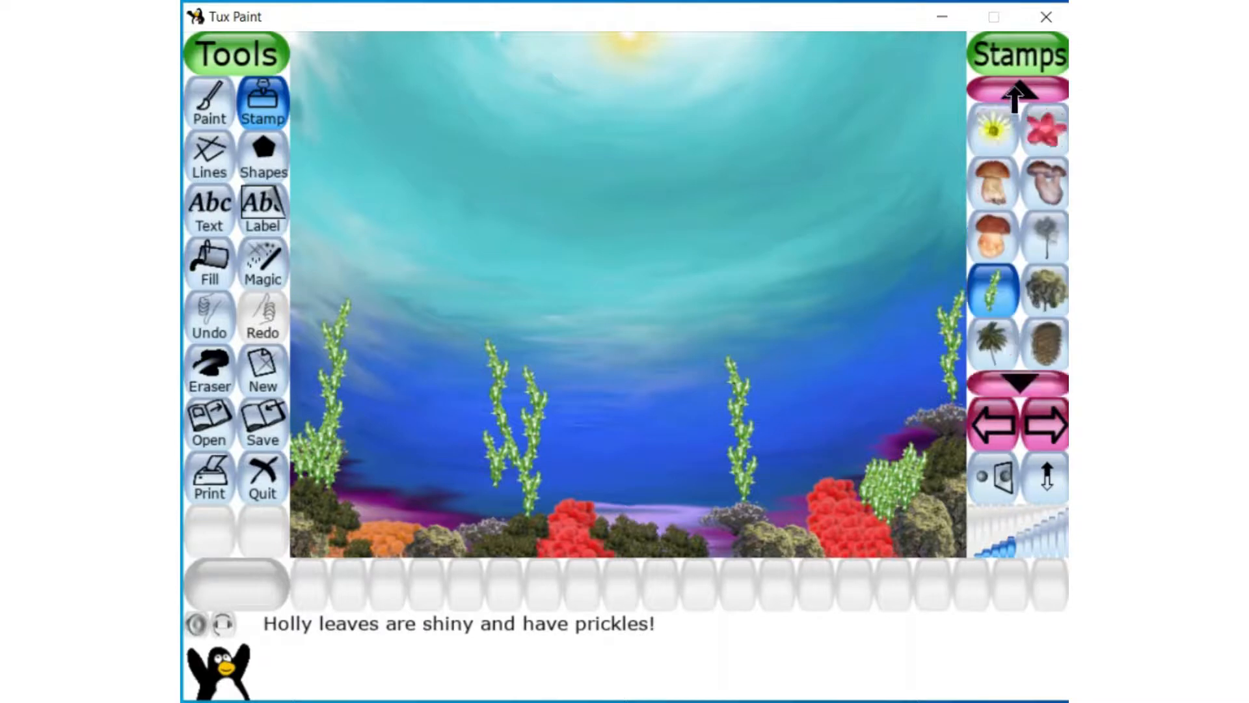
pyautogui.click(1019, 92)
pyautogui.click(1018, 92)
pyautogui.click(1018, 95)
pyautogui.click(1018, 95)
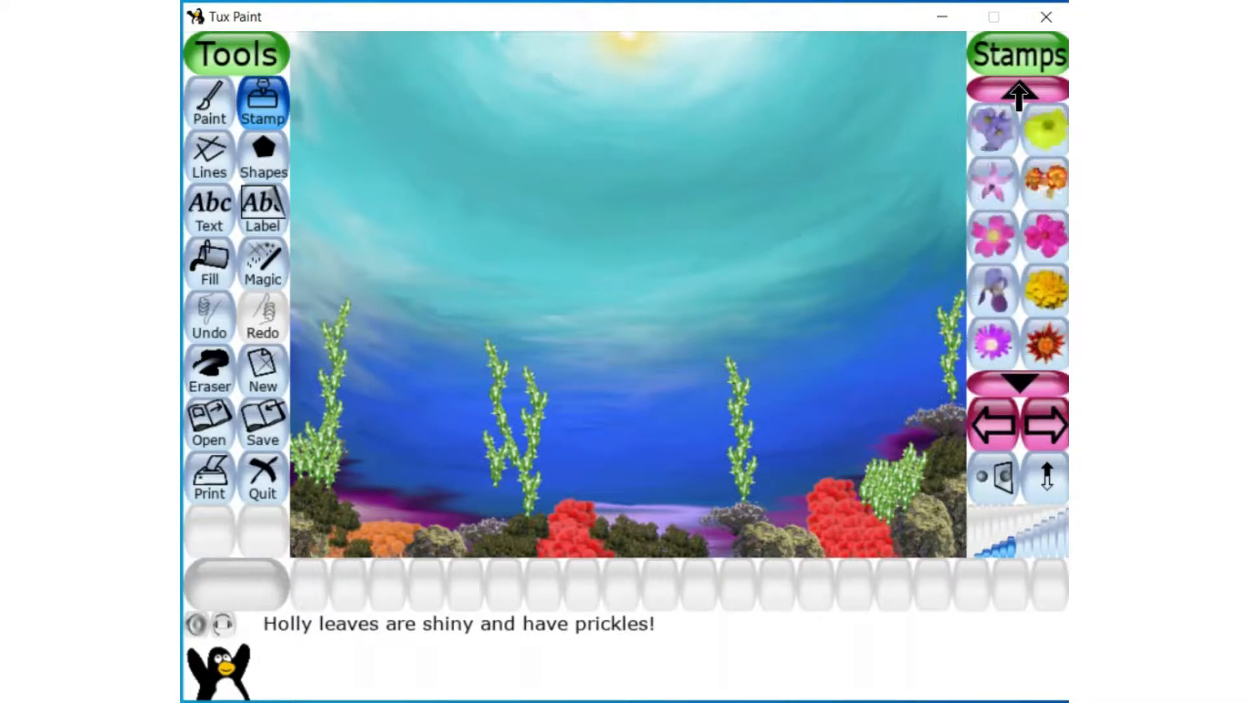
pyautogui.click(1018, 94)
pyautogui.click(1018, 94)
pyautogui.click(1018, 95)
pyautogui.click(1018, 94)
pyautogui.click(1018, 94)
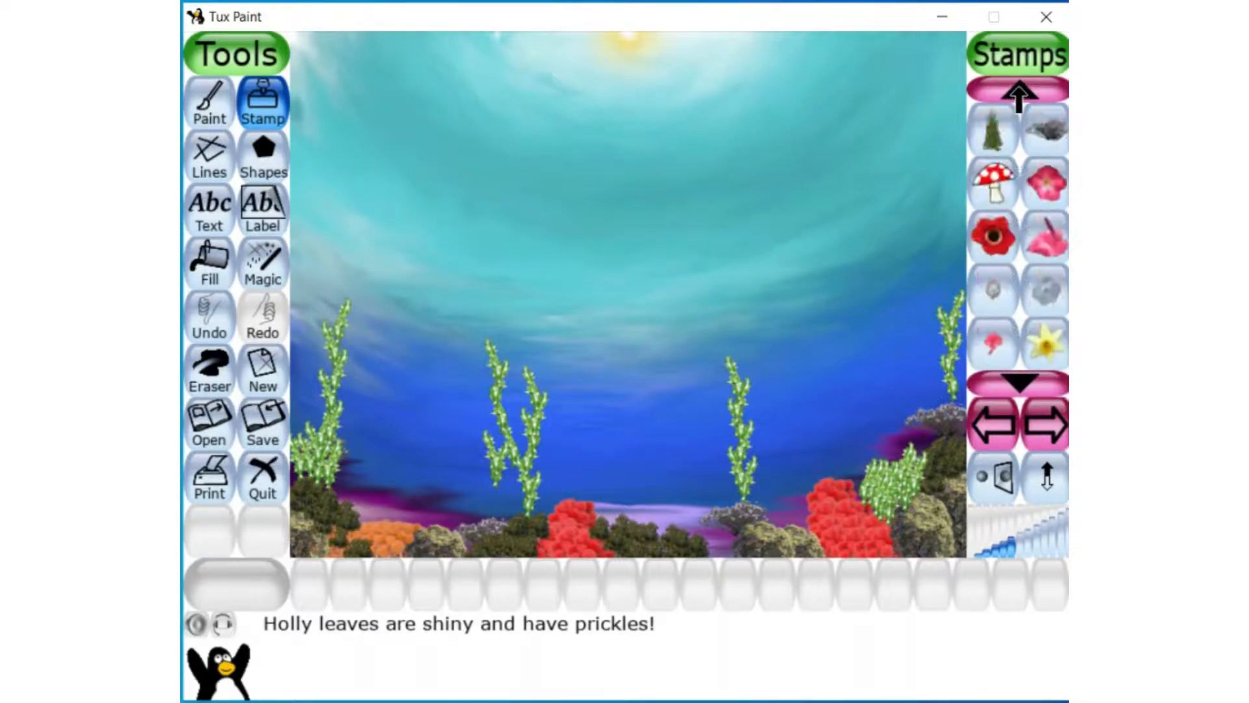
pyautogui.click(1018, 91)
pyautogui.click(1045, 183)
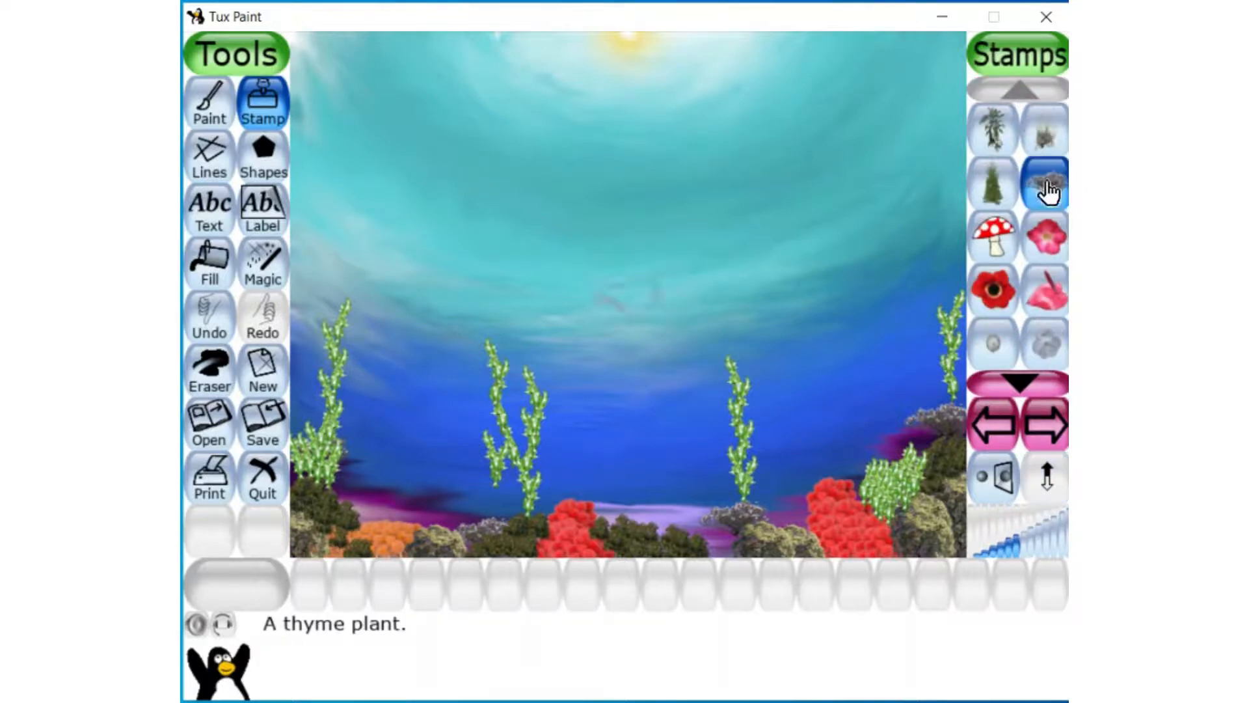
pyautogui.click(782, 502)
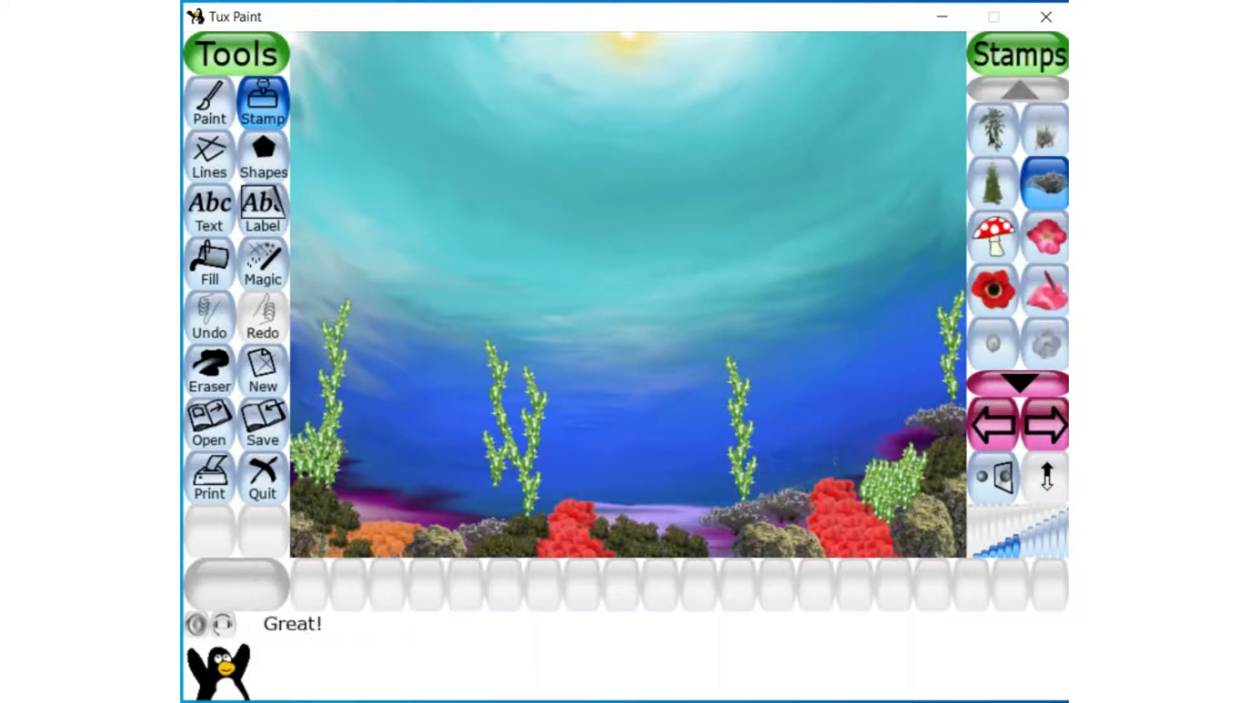
pyautogui.click(1034, 139)
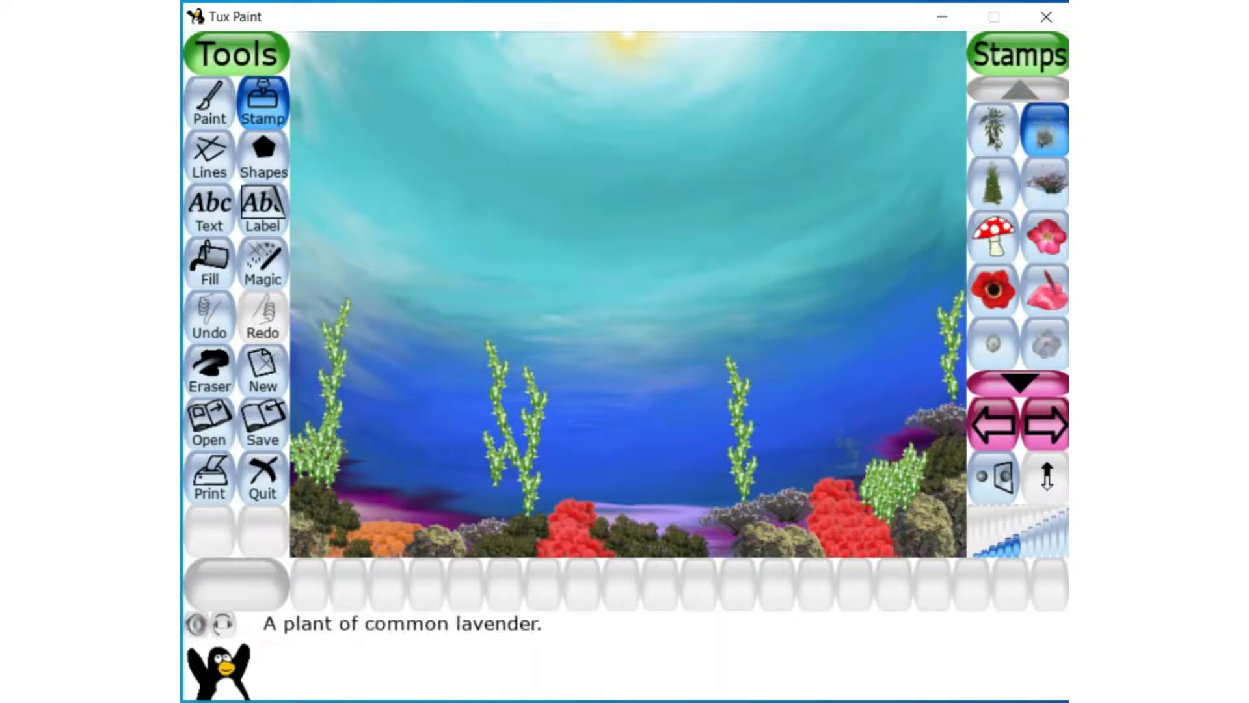
pyautogui.click(795, 458)
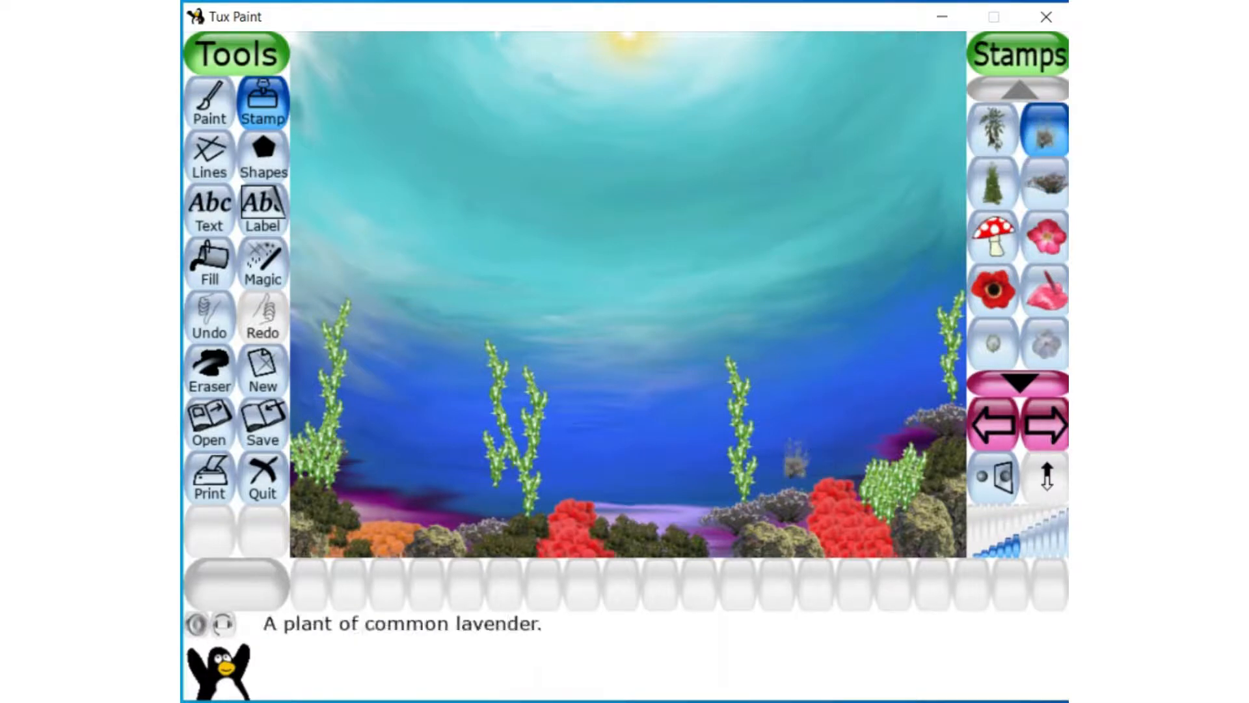
pyautogui.hotkey('ctrl', 'z')
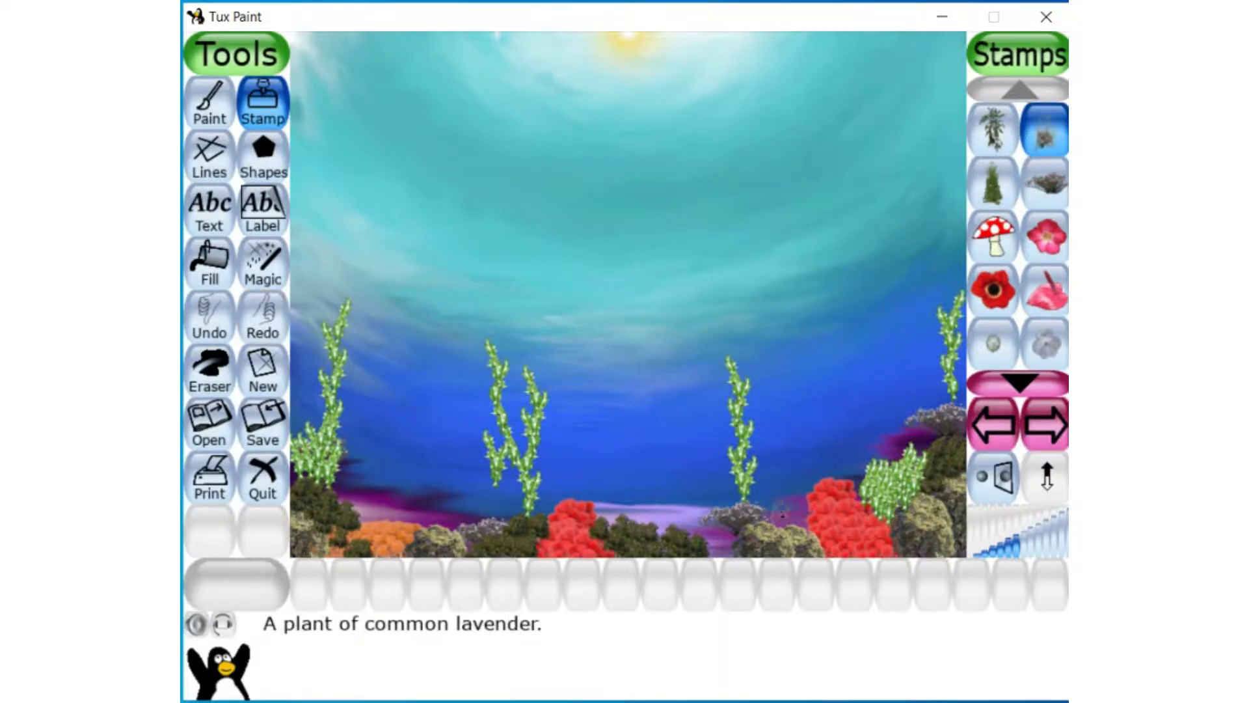
# - Stamp common lavender on the central and right-edge thyme plants, above the orange mound, and in an overlapping cluster beside the smaller red mound
pyautogui.click(722, 544)
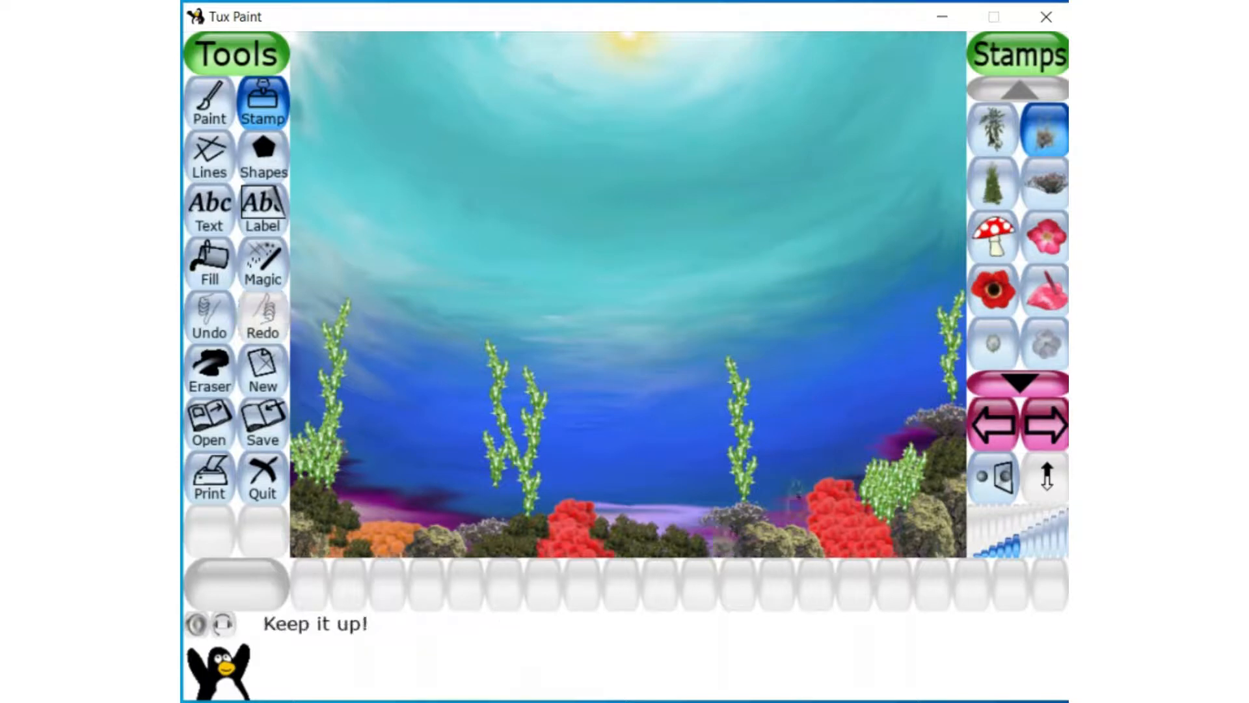
pyautogui.click(911, 426)
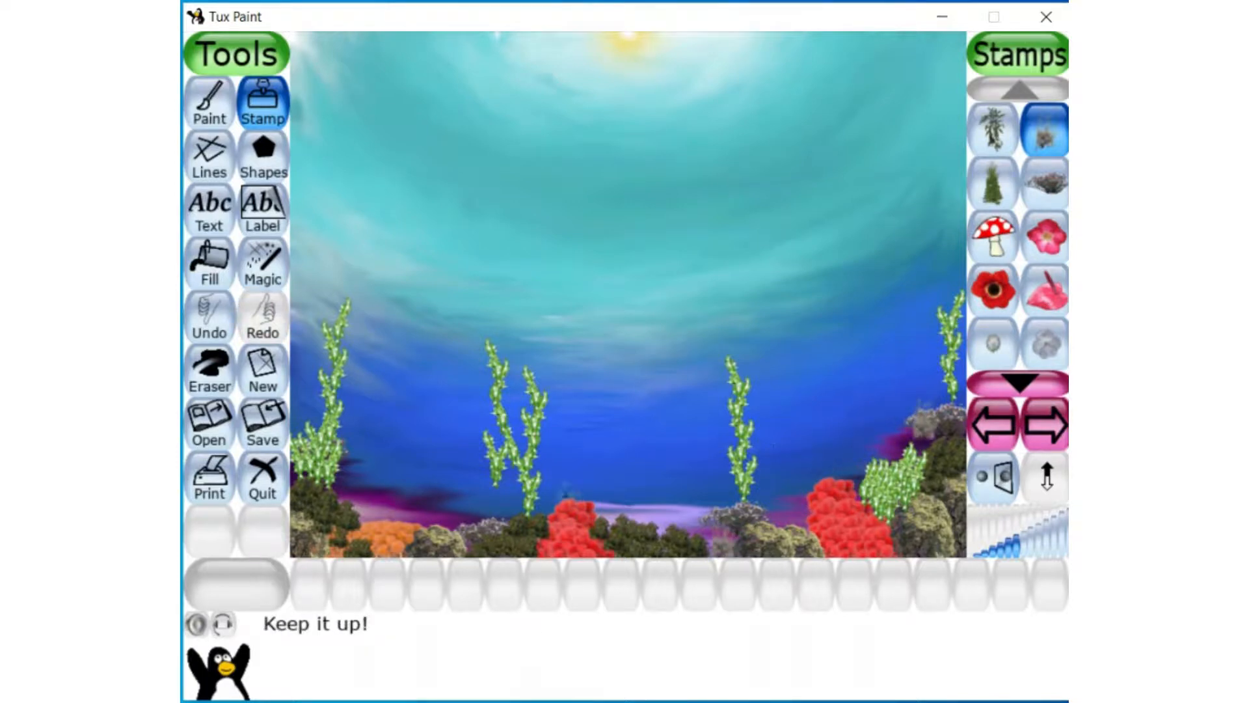
pyautogui.click(388, 495)
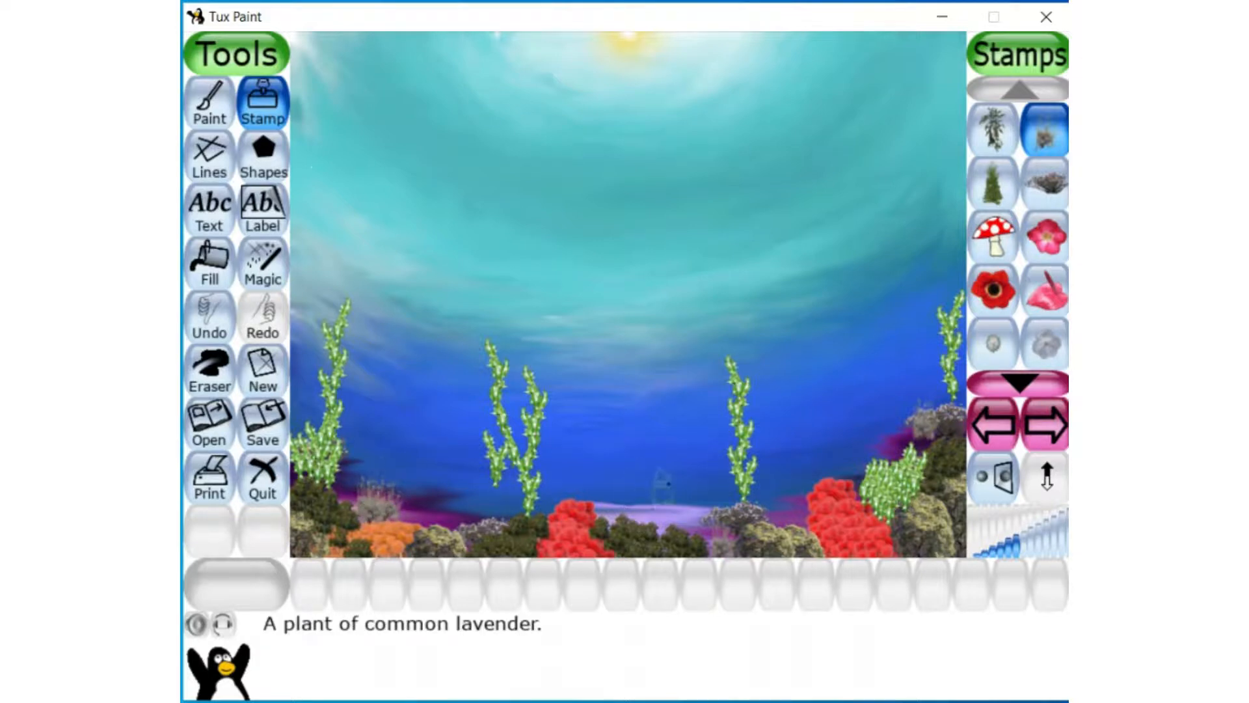
pyautogui.click(615, 497)
pyautogui.click(641, 505)
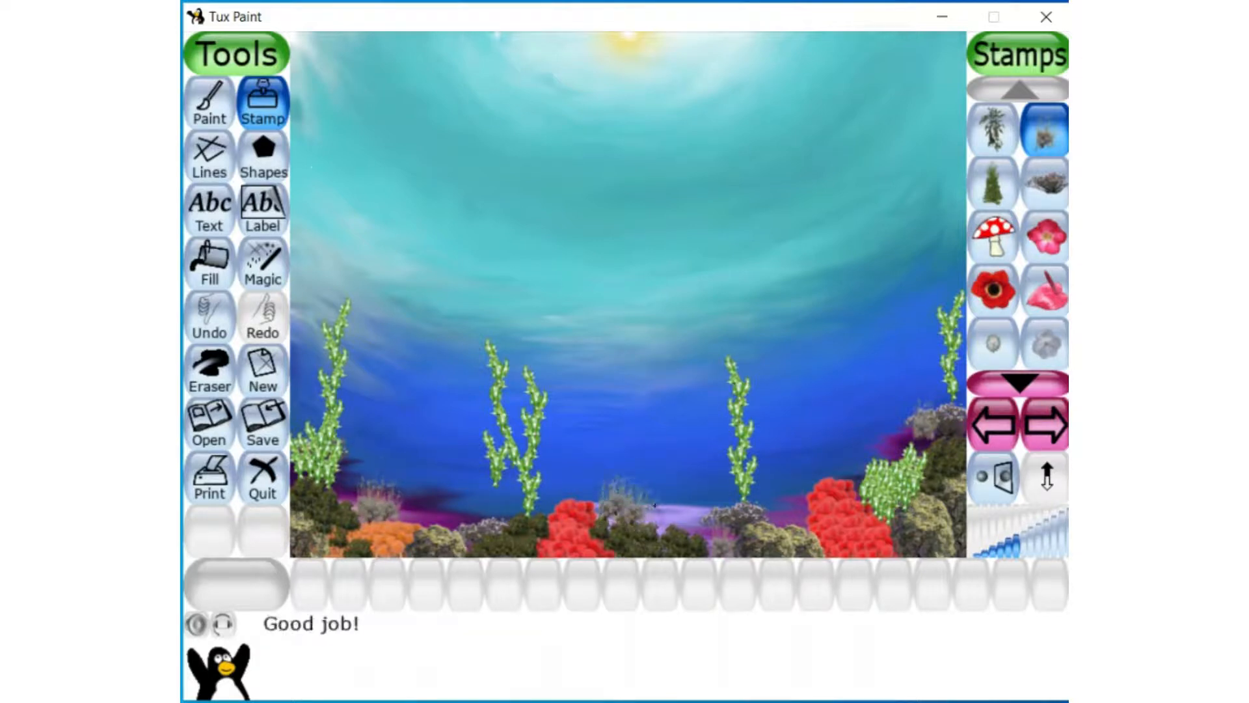
pyautogui.click(650, 508)
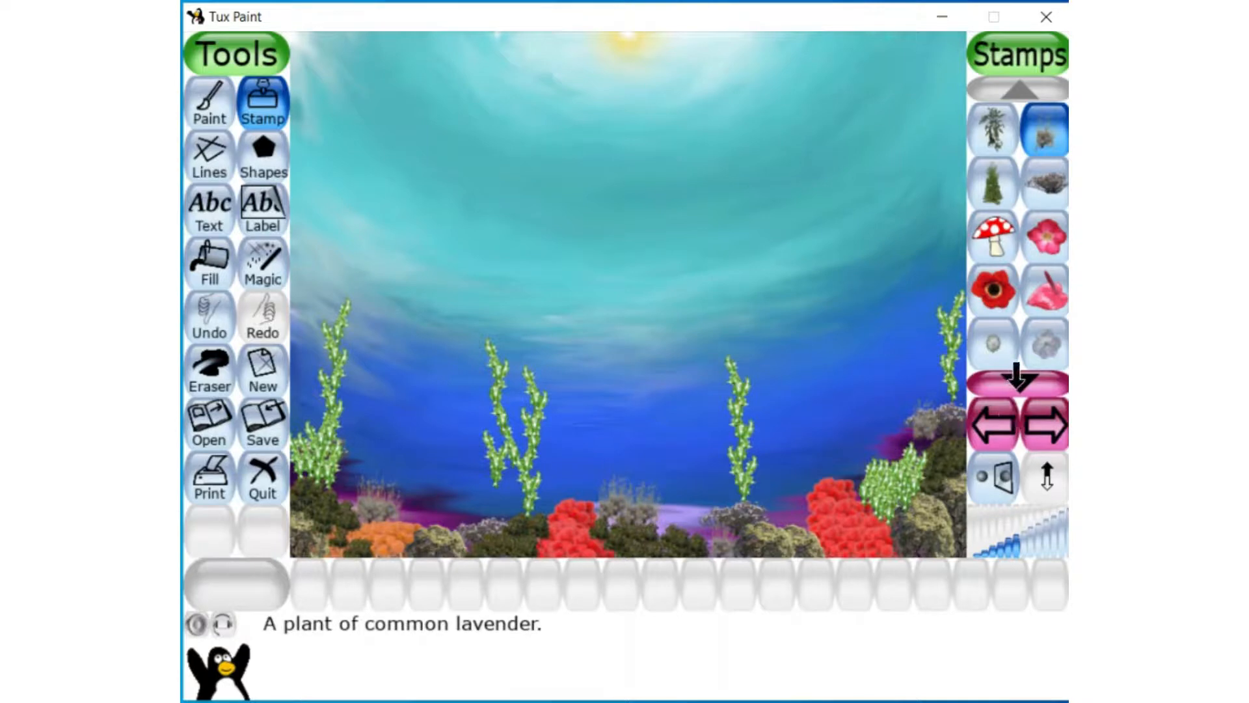
# - Stamp a pink alien tree between the yellowish-gray bush and the large red mound on the seabed
pyautogui.click(1019, 381)
pyautogui.click(1019, 381)
pyautogui.click(1020, 381)
pyautogui.click(1020, 380)
pyautogui.click(1020, 380)
pyautogui.click(1019, 380)
pyautogui.click(1020, 381)
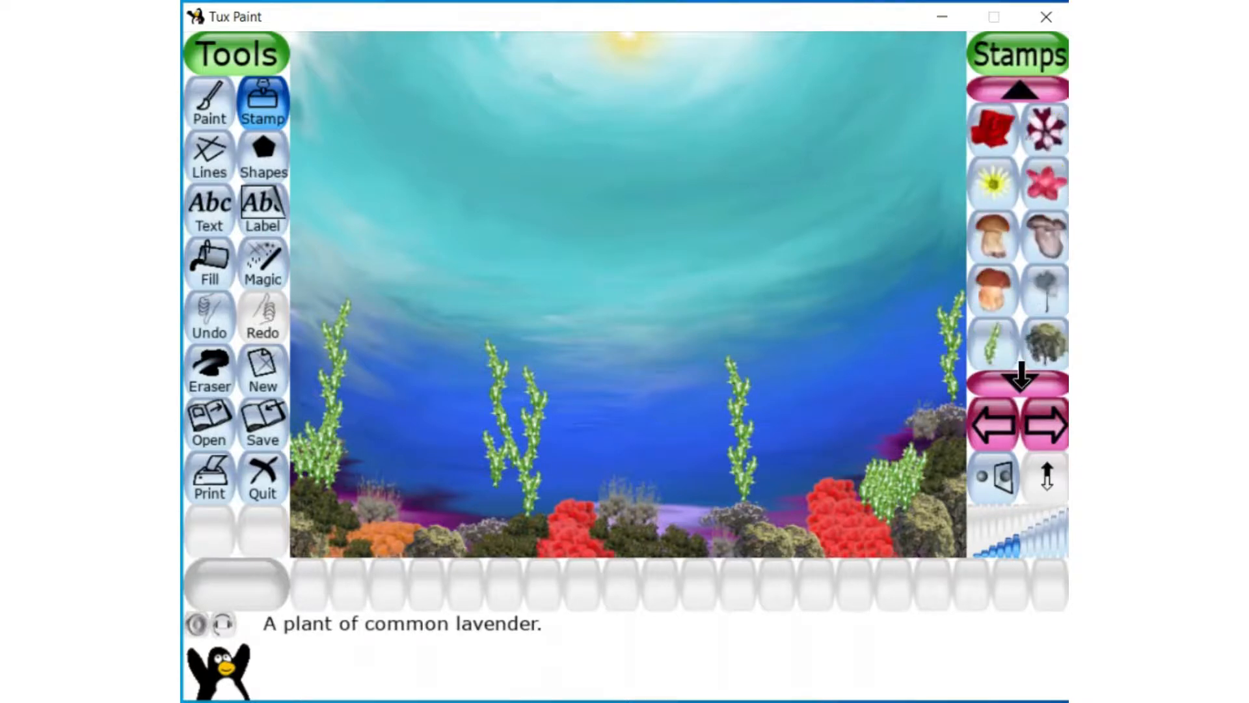
pyautogui.click(1019, 381)
pyautogui.click(992, 351)
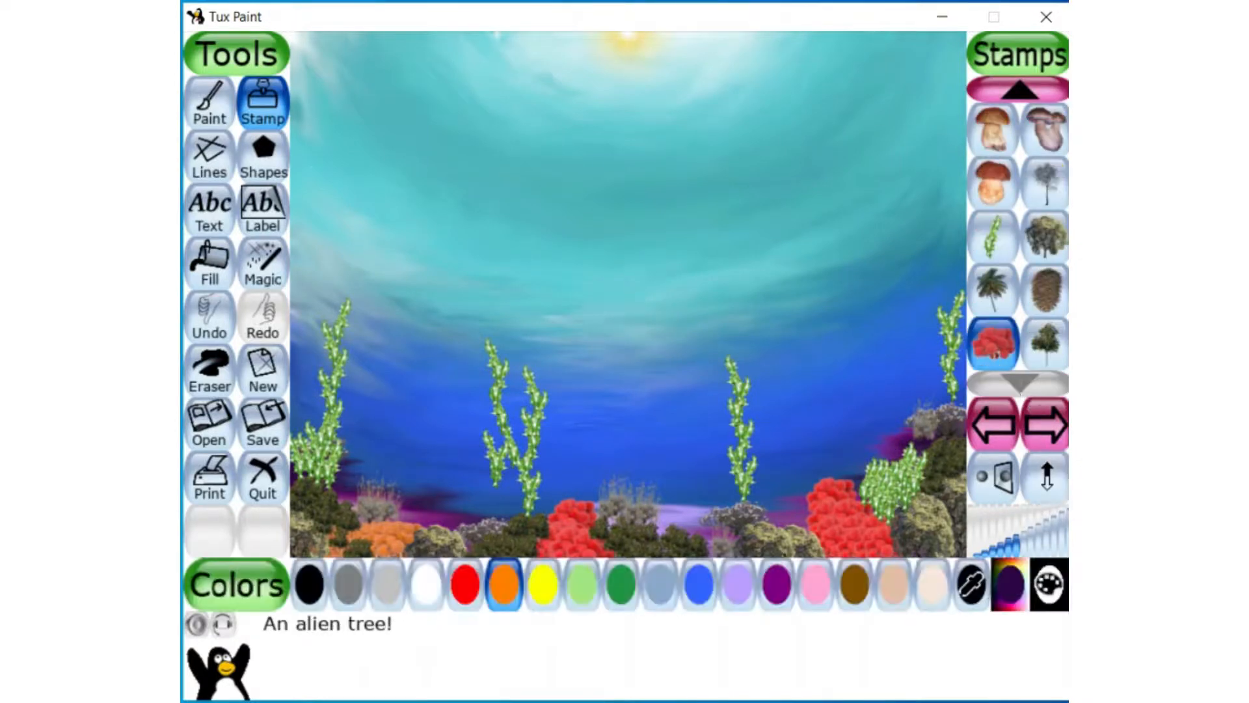
pyautogui.click(816, 586)
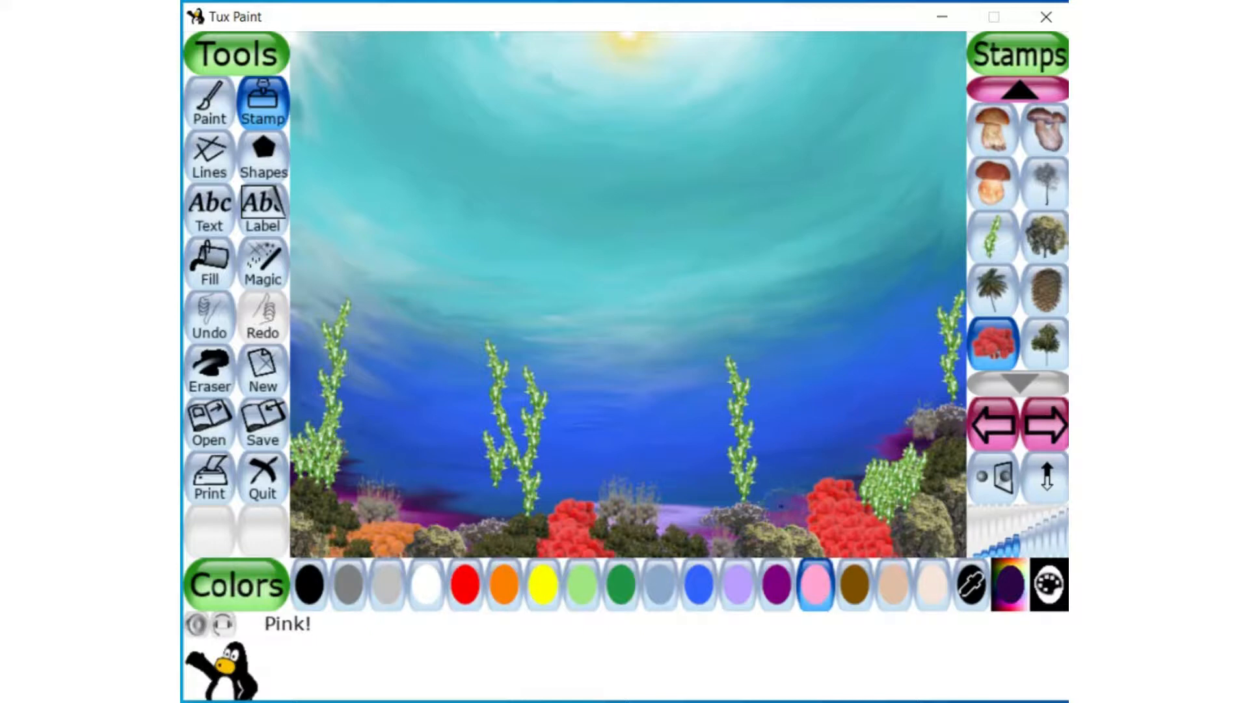
pyautogui.click(784, 510)
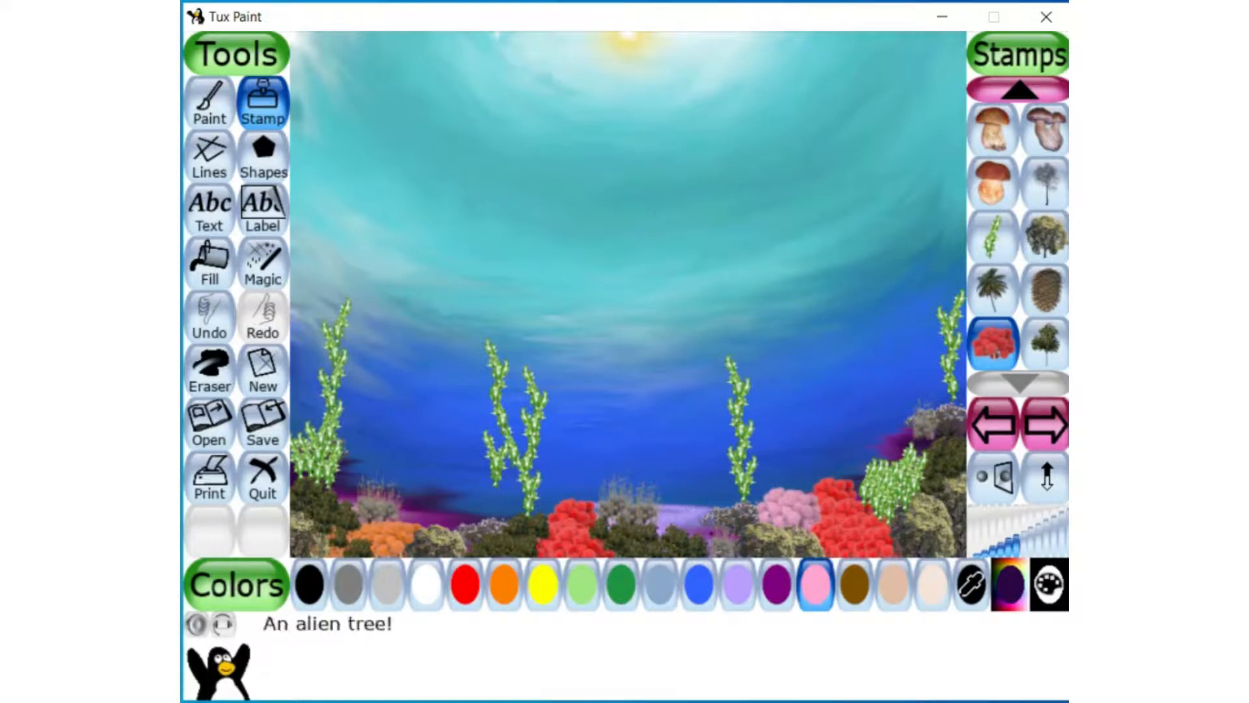
# - Add pink alien trees in an overlapping cluster at the seabed's center-right and another between the orange and smaller red mounds
pyautogui.click(714, 536)
pyautogui.click(667, 498)
pyautogui.click(694, 496)
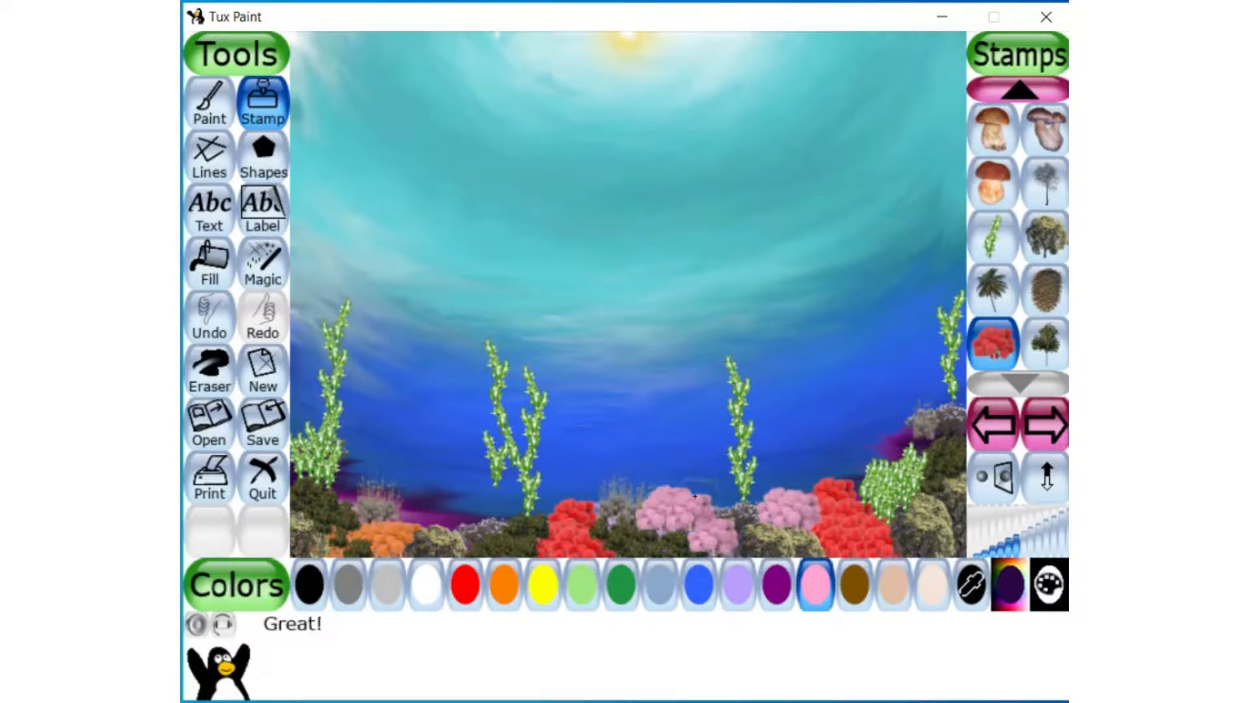
pyautogui.click(457, 513)
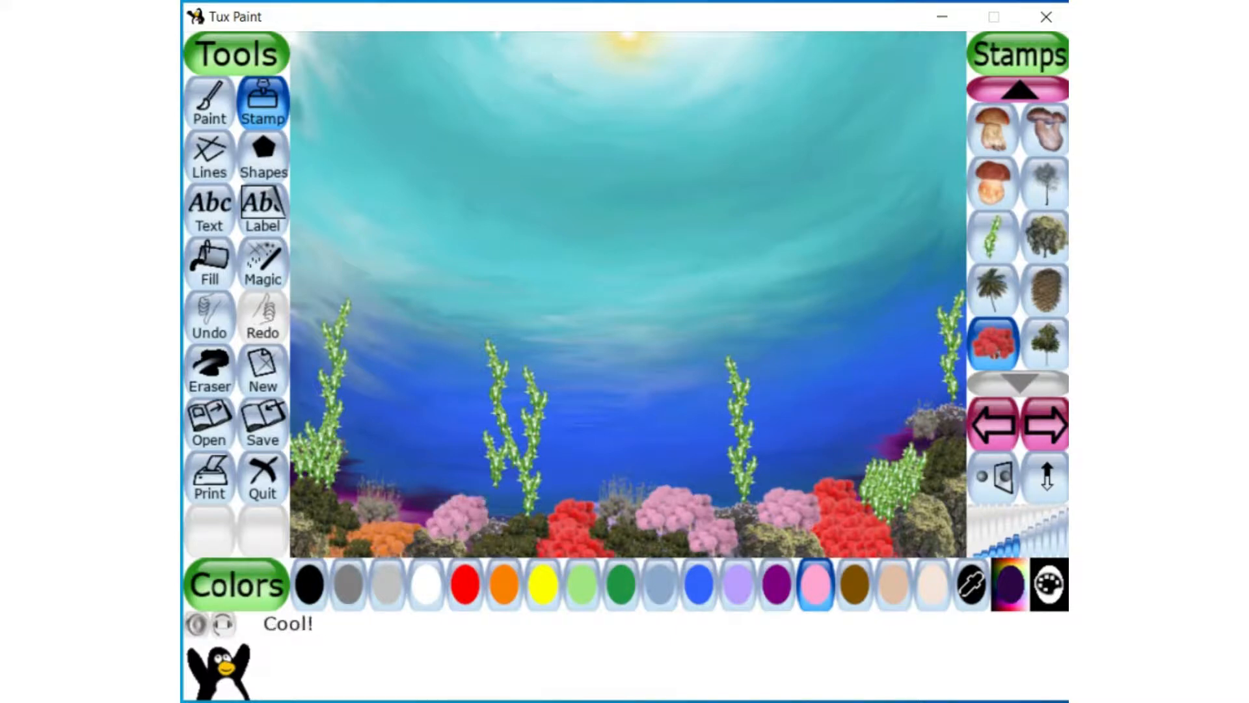
# - Stamp purple alien trees on both sides of the pink one near the orange mound
pyautogui.click(775, 592)
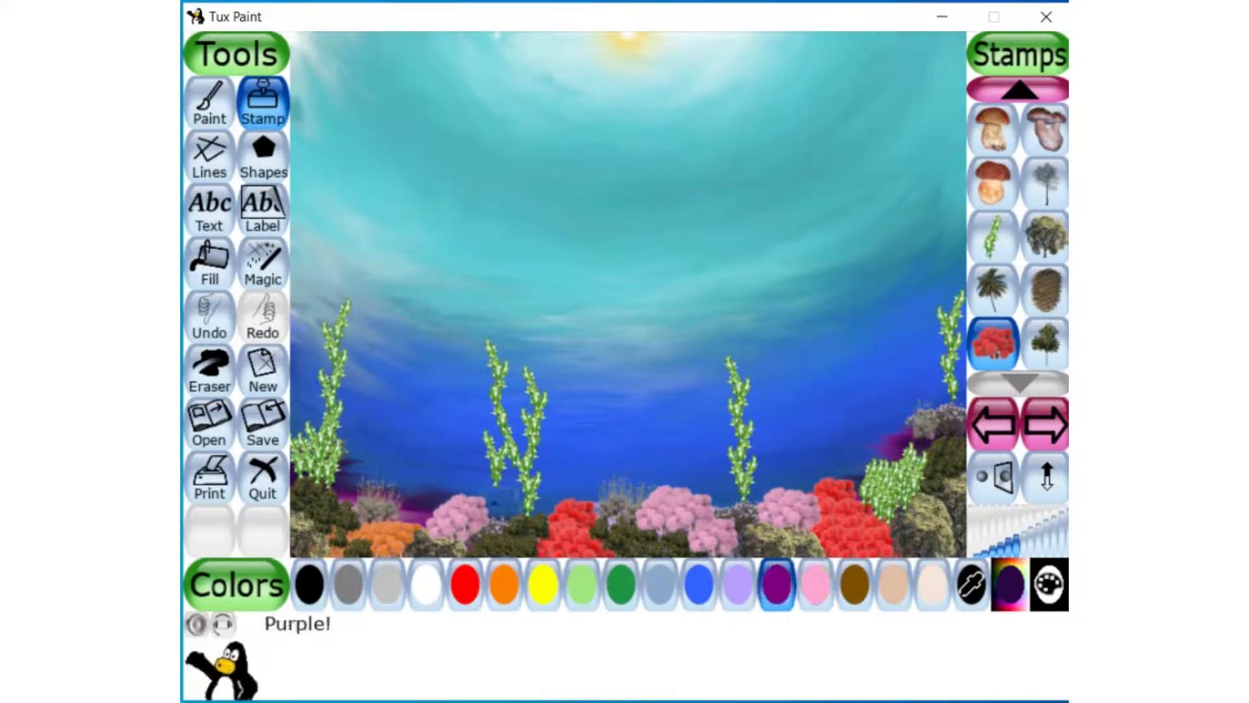
pyautogui.click(496, 509)
pyautogui.click(434, 512)
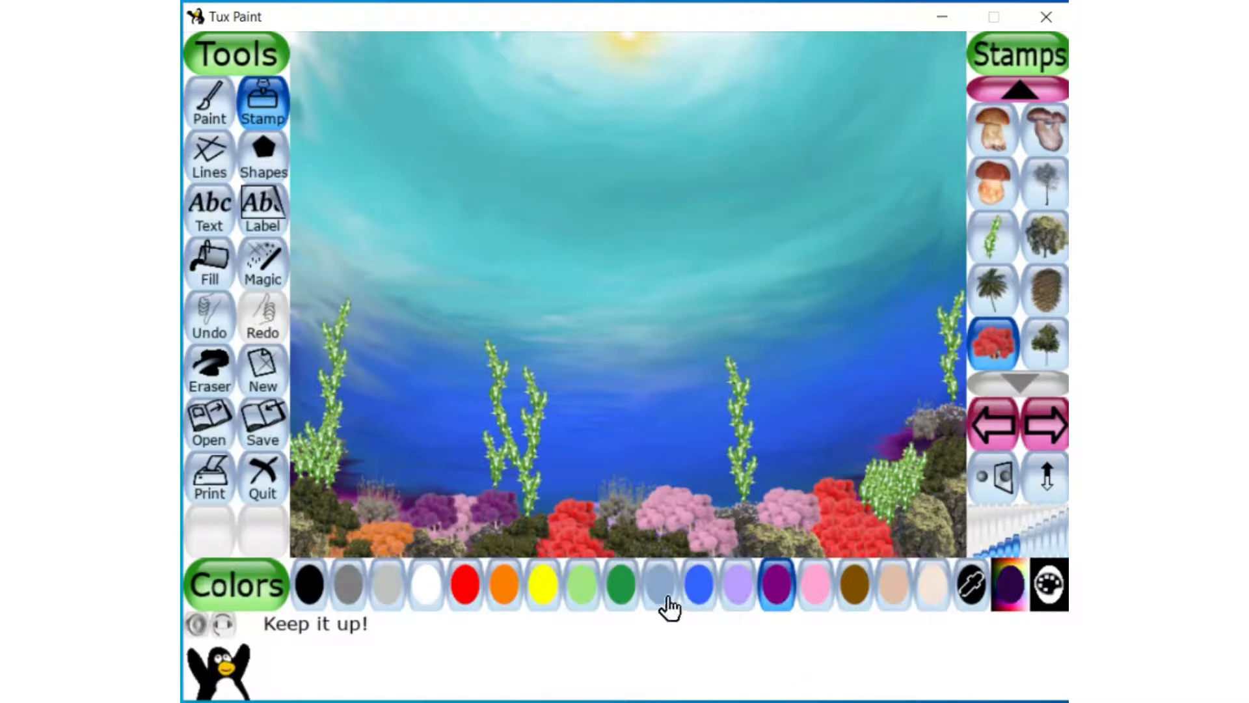
# - Stamp yellow alien trees above the orange mound and at the base of the holly stalk between the pink clusters
pyautogui.click(535, 604)
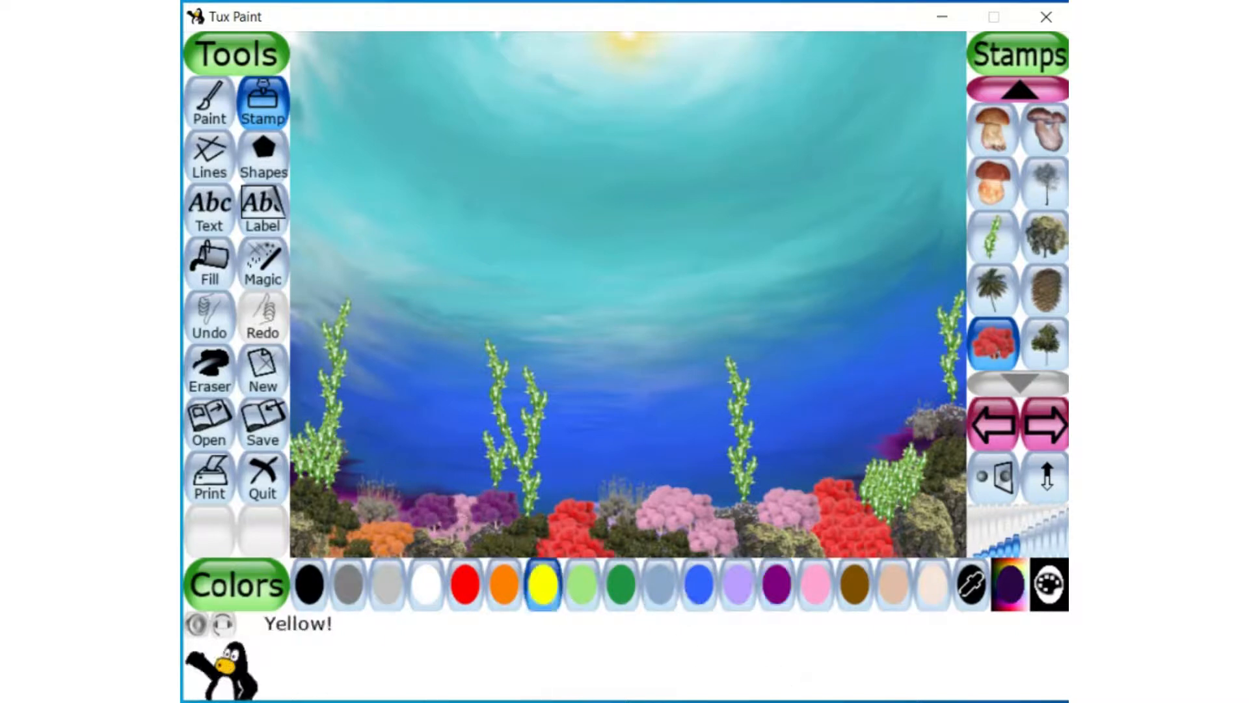
pyautogui.click(398, 499)
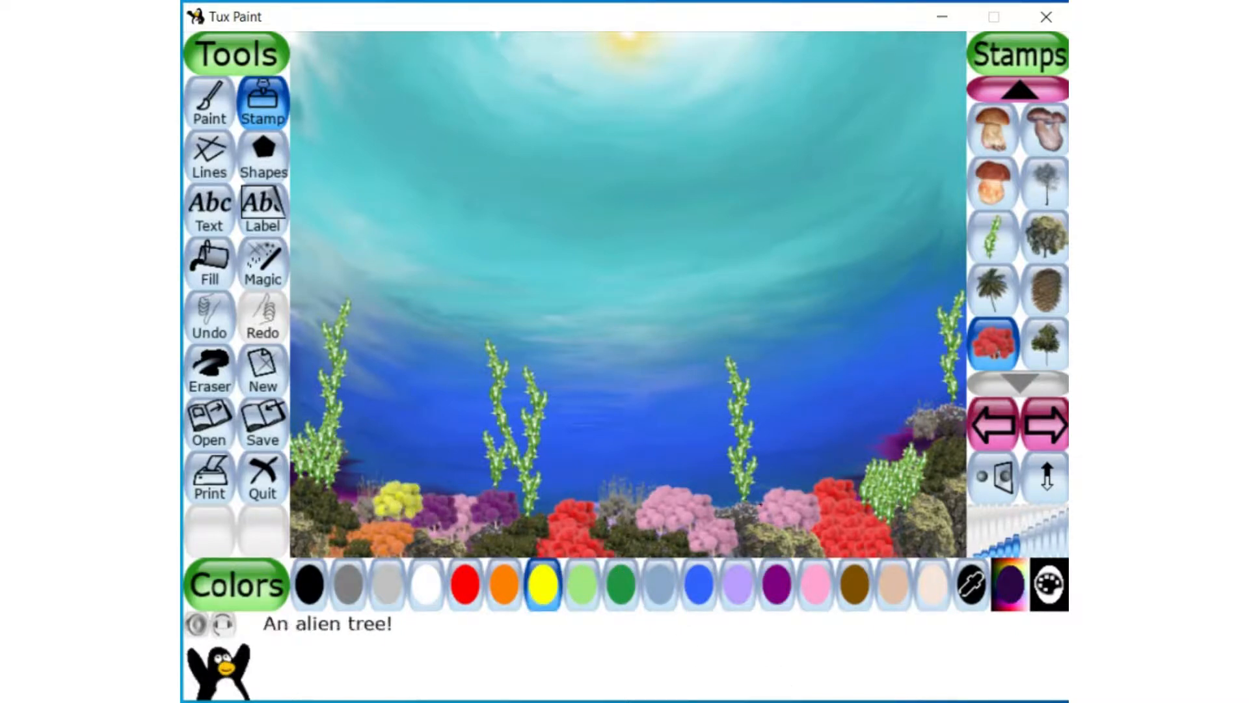
pyautogui.click(723, 503)
pyautogui.click(744, 509)
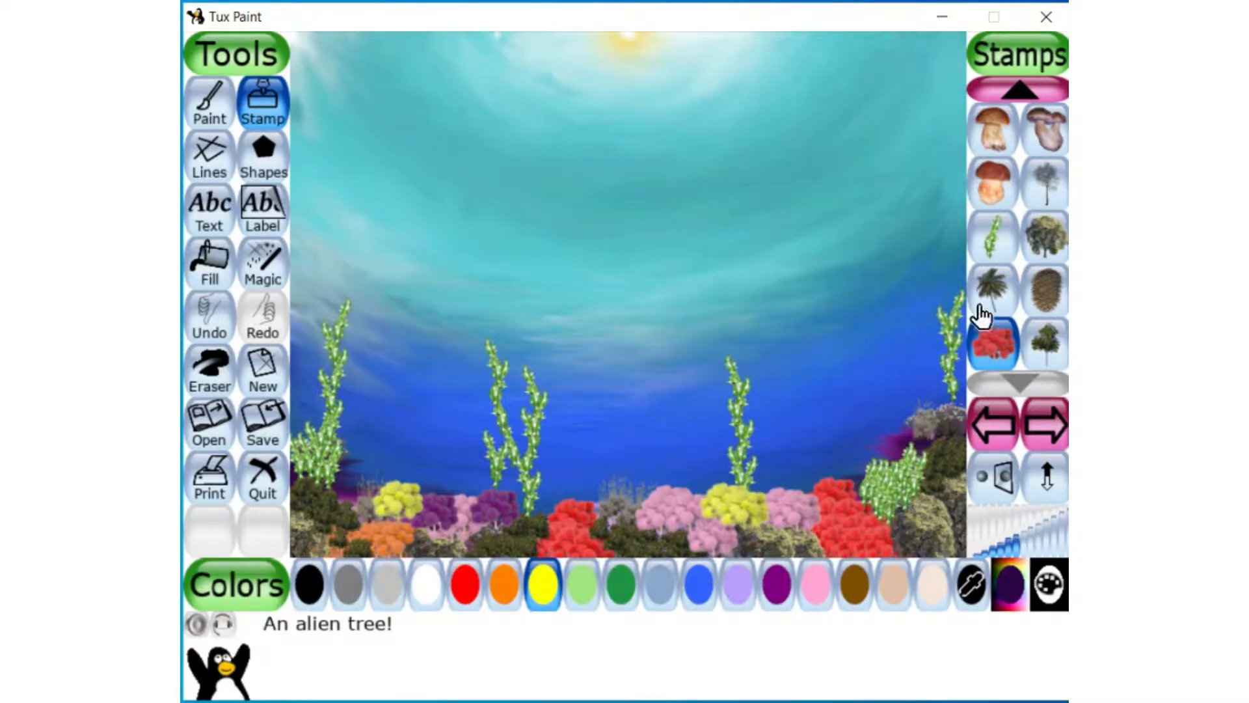
# - Start a holly stalk above the large red mound by stacking alternating mirrored and unmirrored sprigs
pyautogui.click(990, 236)
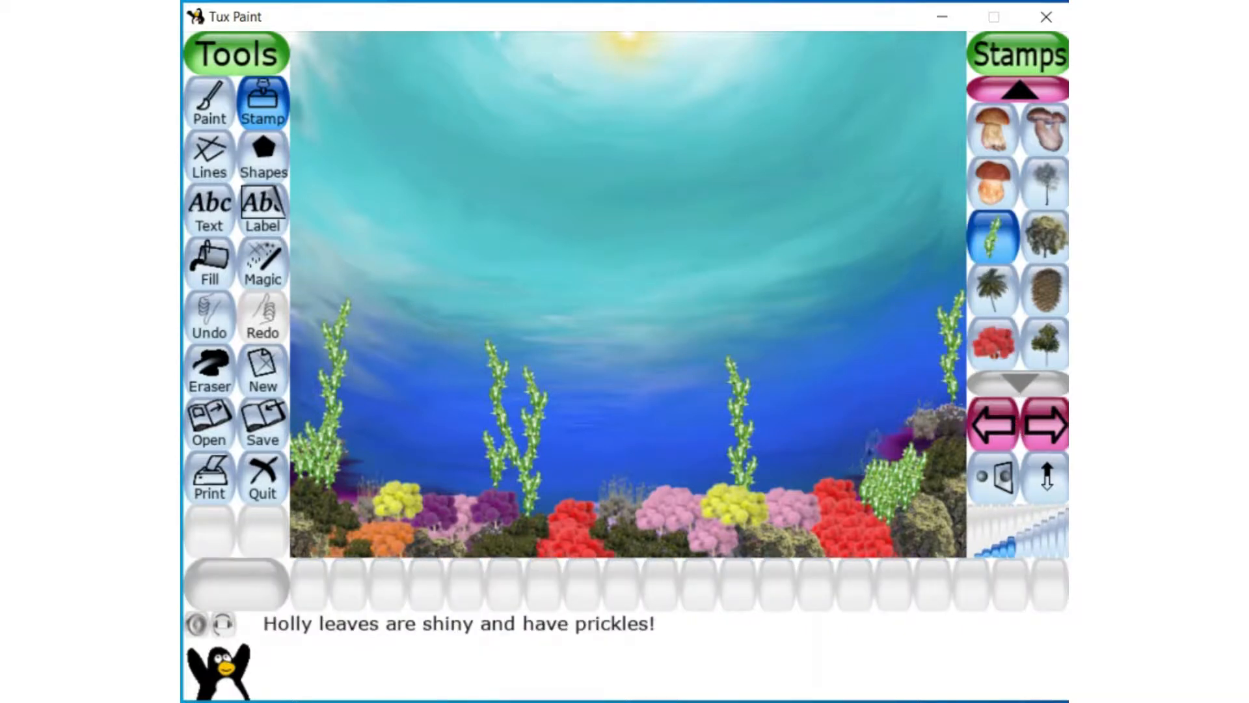
pyautogui.click(993, 476)
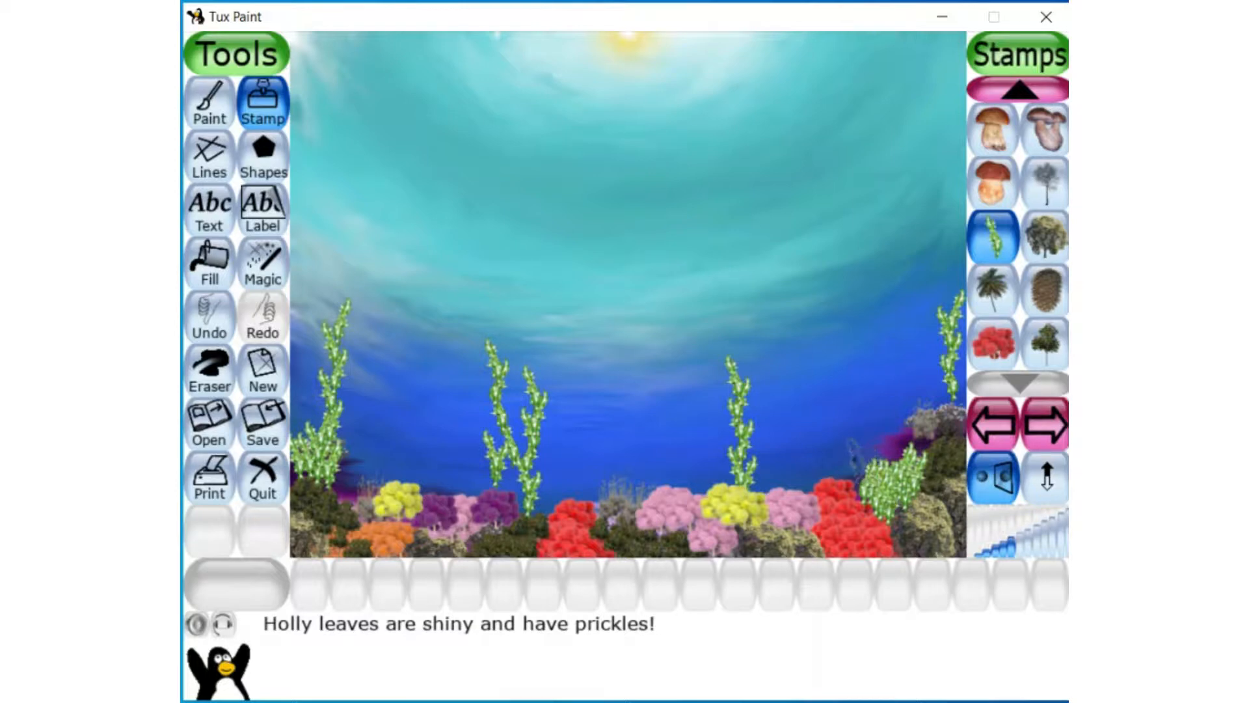
pyautogui.click(854, 454)
pyautogui.click(845, 419)
pyautogui.click(992, 476)
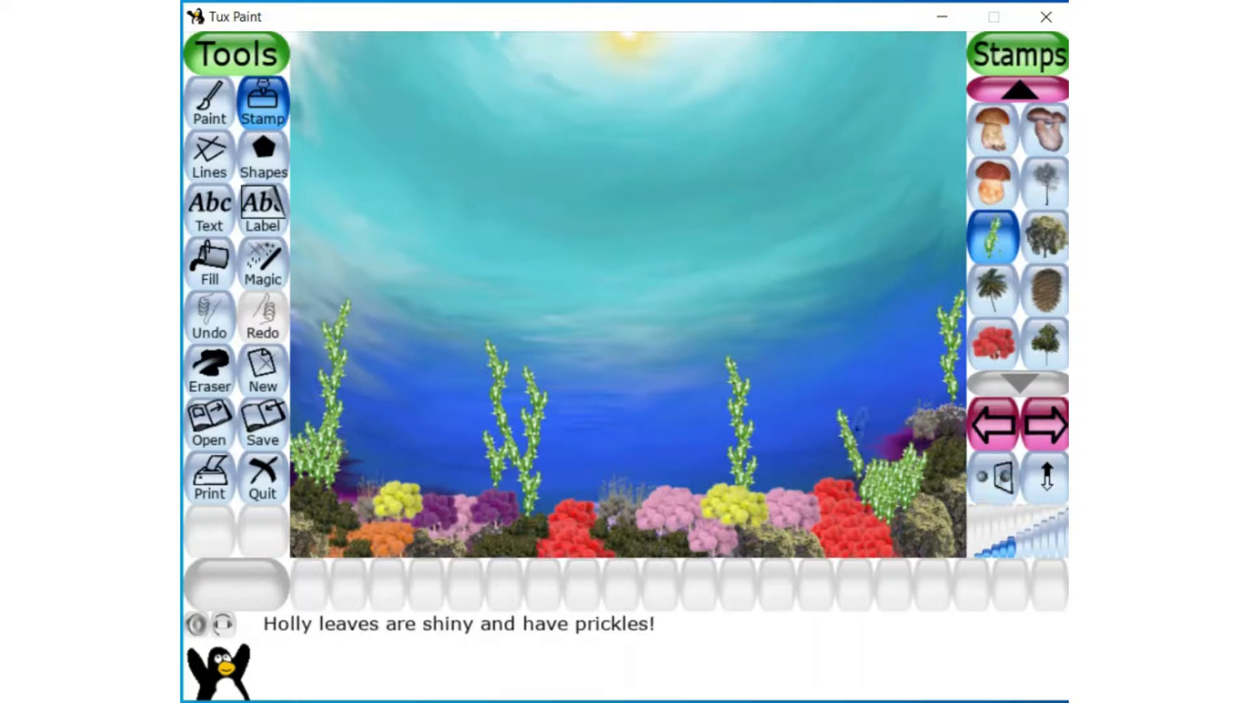
pyautogui.click(858, 426)
pyautogui.click(864, 416)
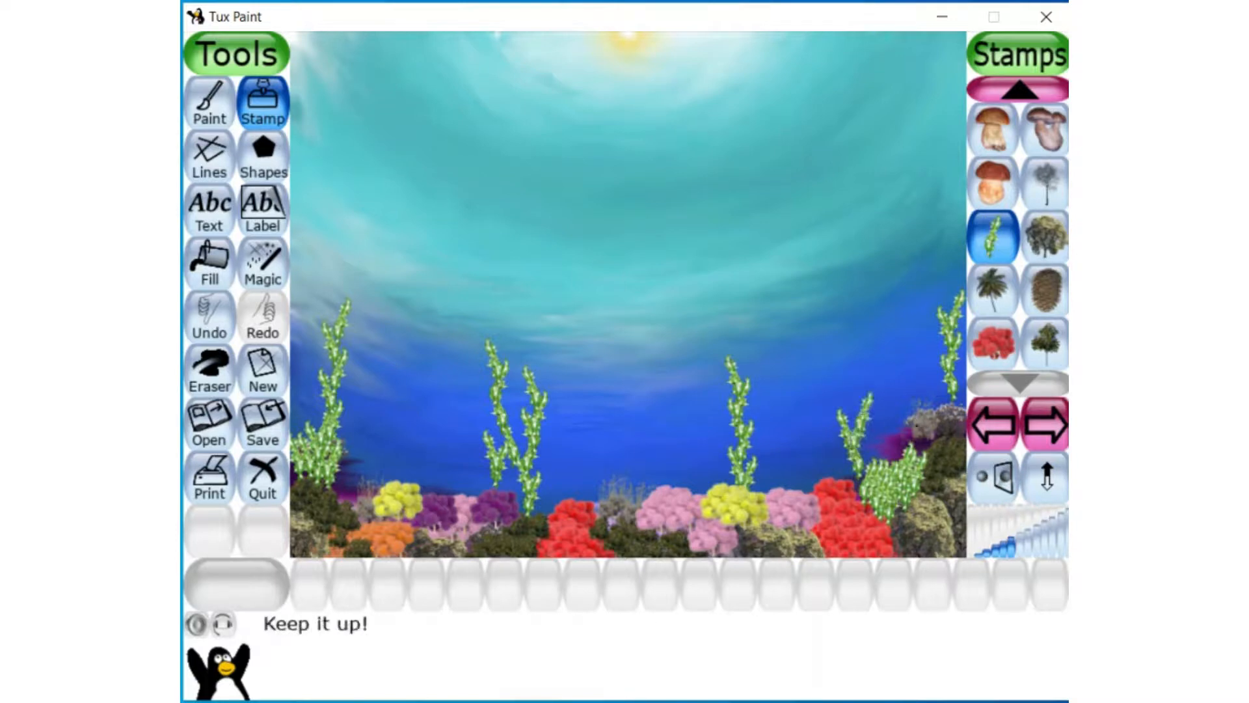
pyautogui.click(992, 476)
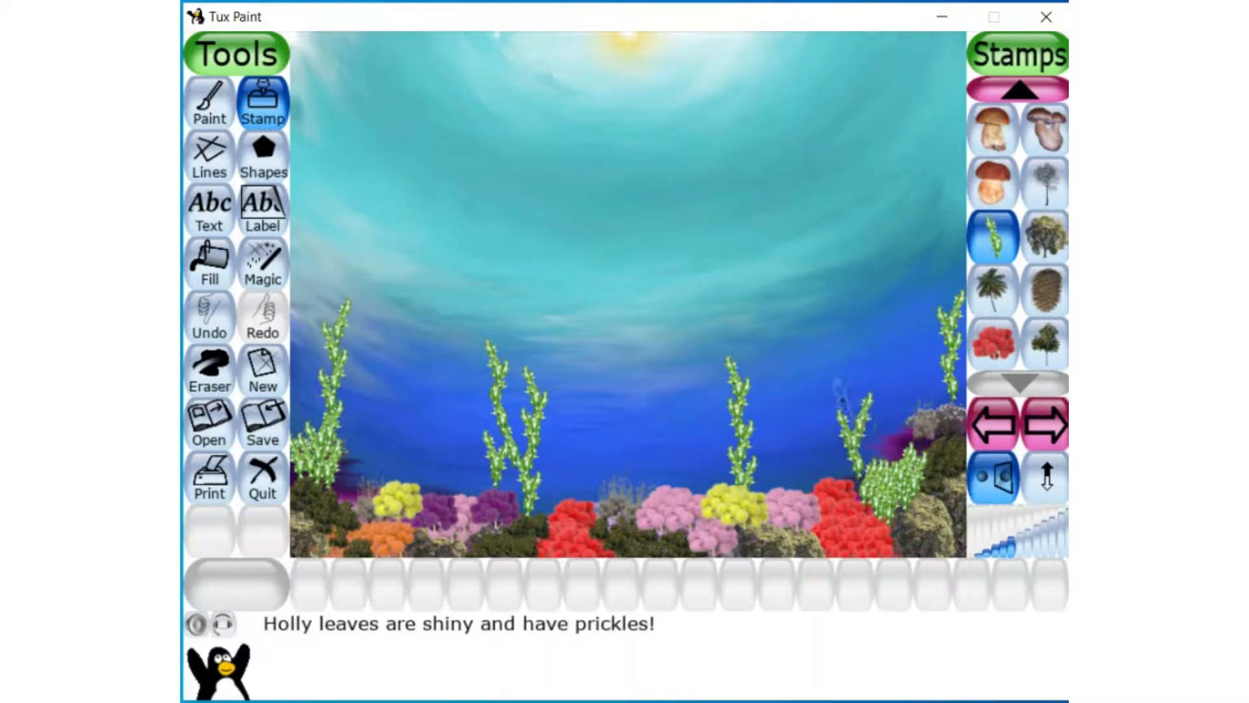
pyautogui.click(849, 393)
pyautogui.click(844, 385)
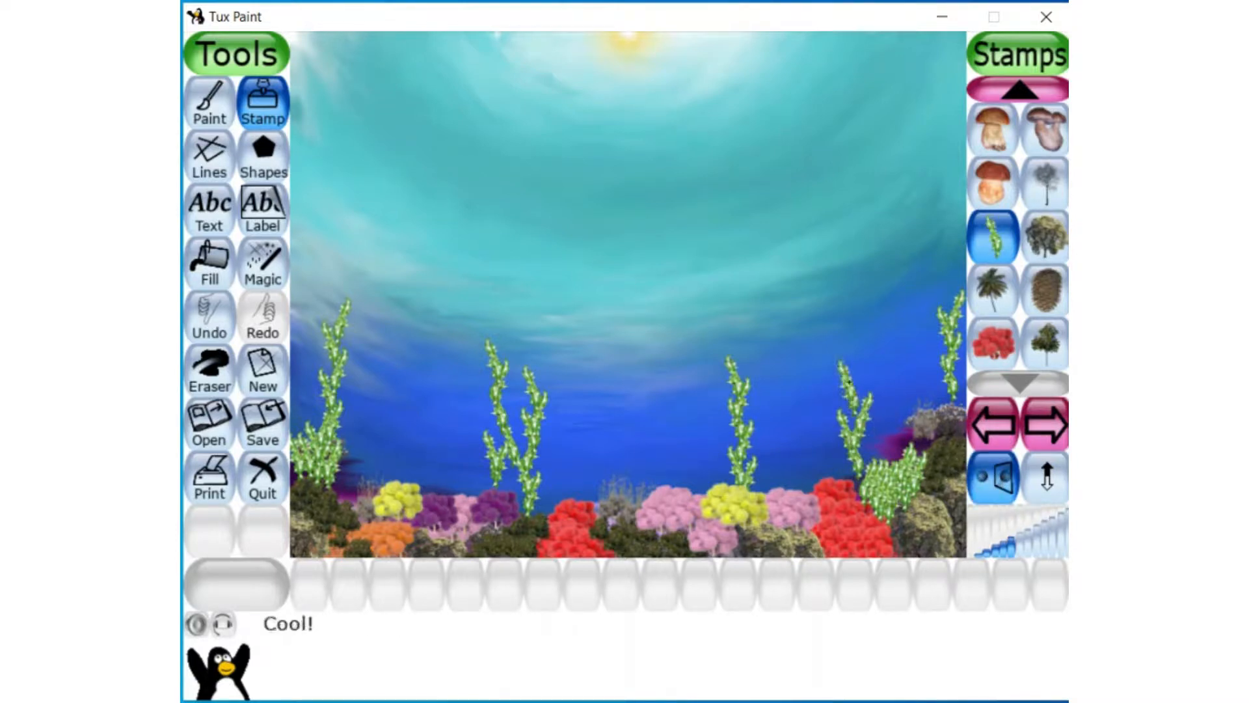
# - Extend the holly stalk above the large red mound with alternating sprigs until it is the tallest in the scene
pyautogui.click(987, 483)
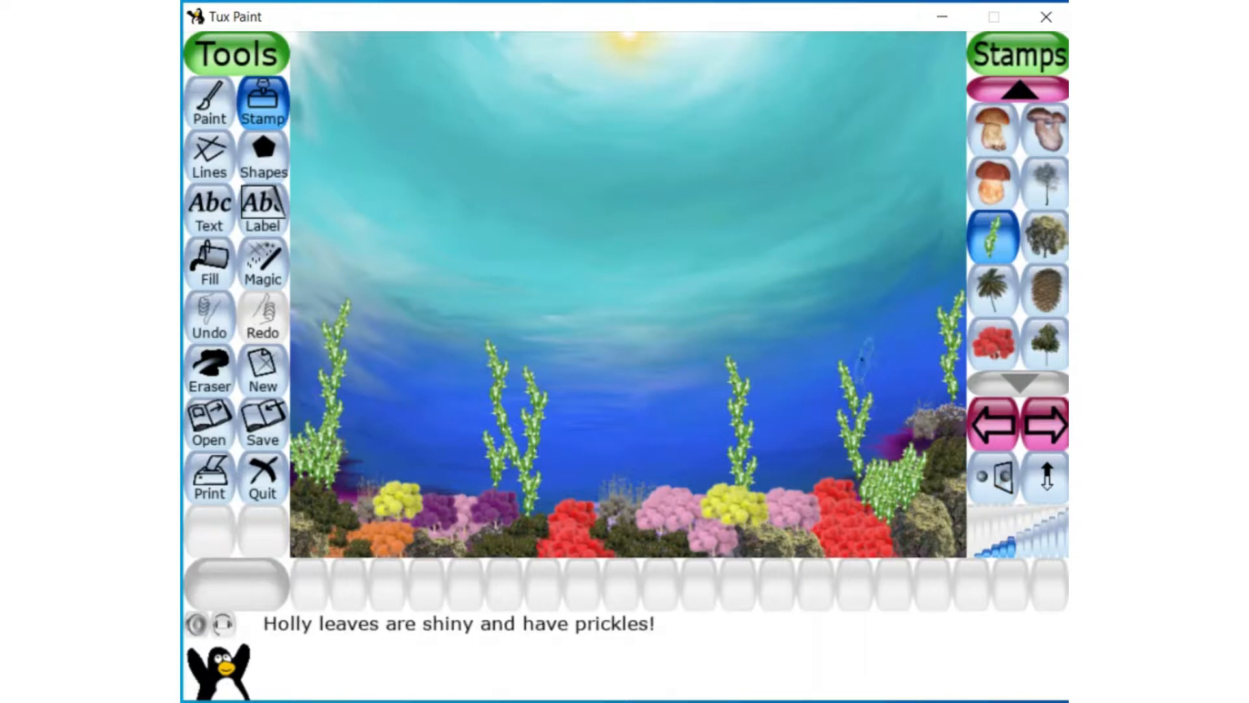
pyautogui.click(857, 357)
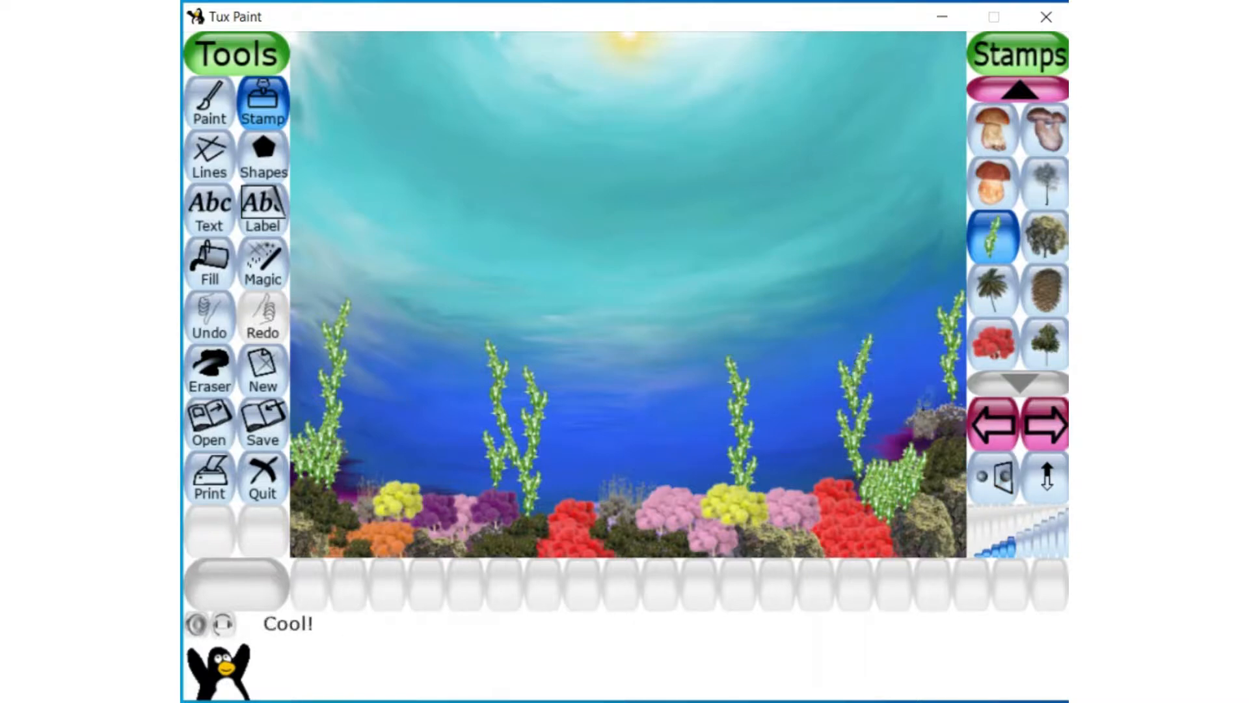
pyautogui.click(982, 488)
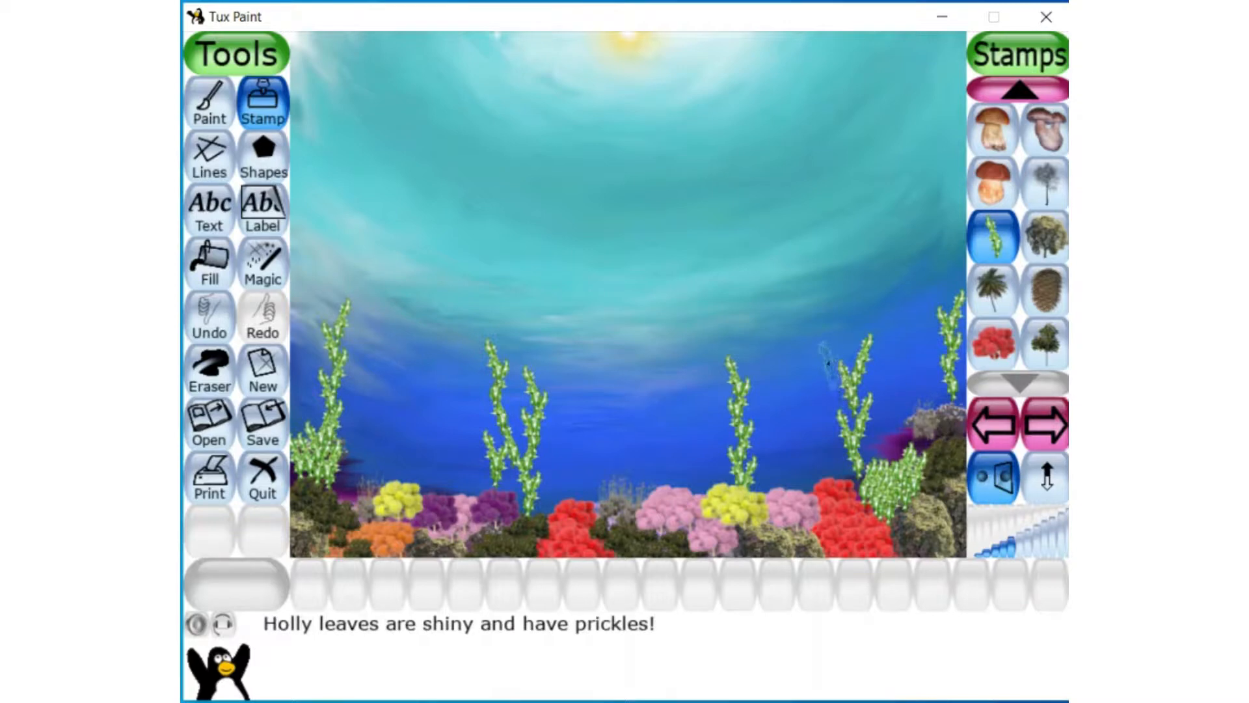
pyautogui.click(849, 336)
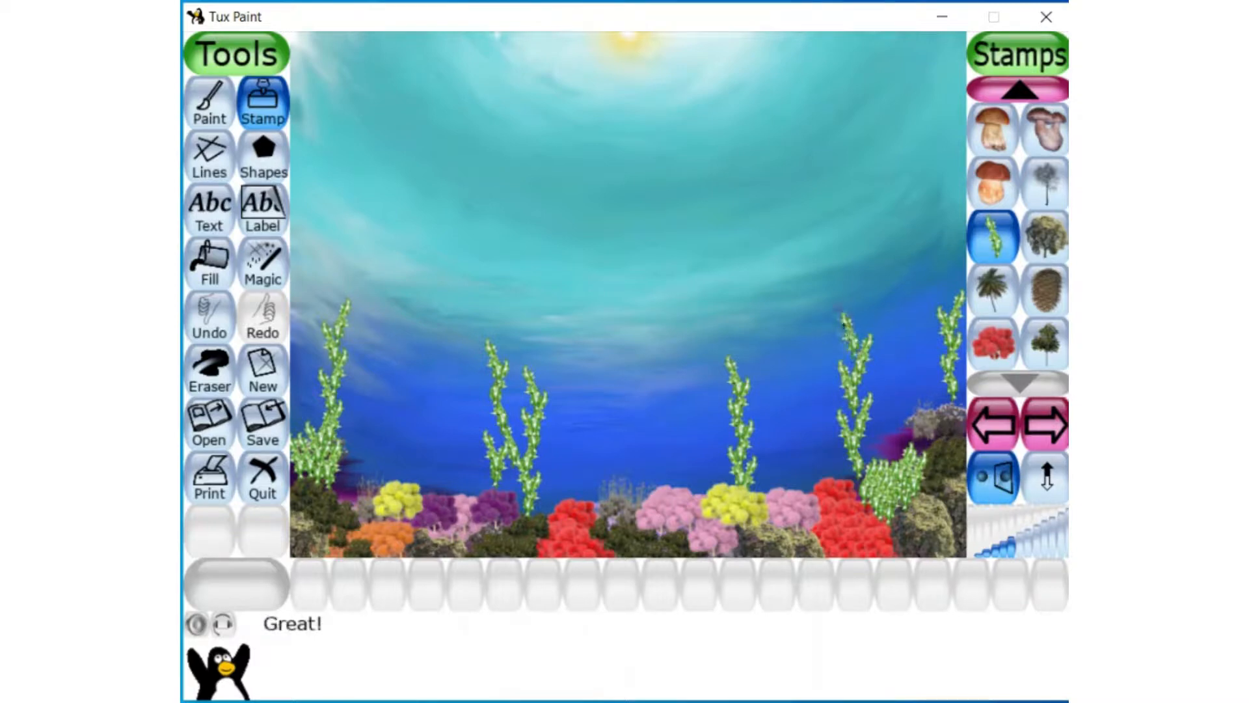
pyautogui.click(983, 478)
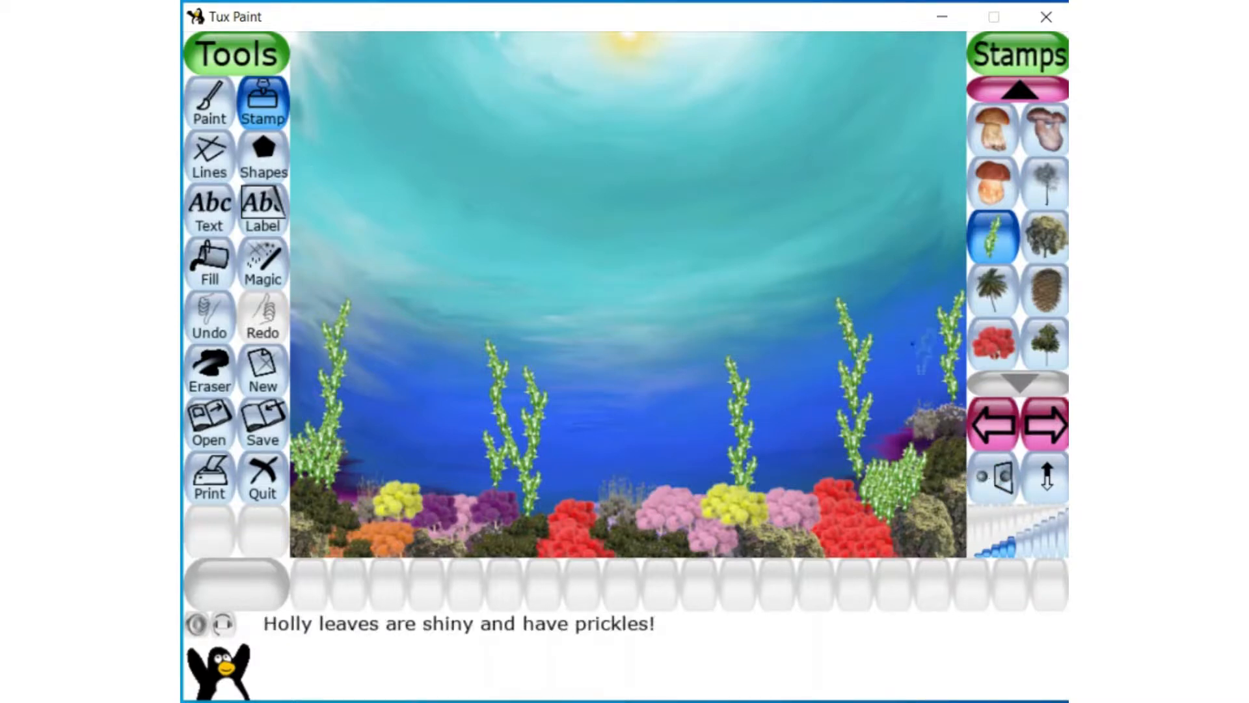
pyautogui.click(859, 305)
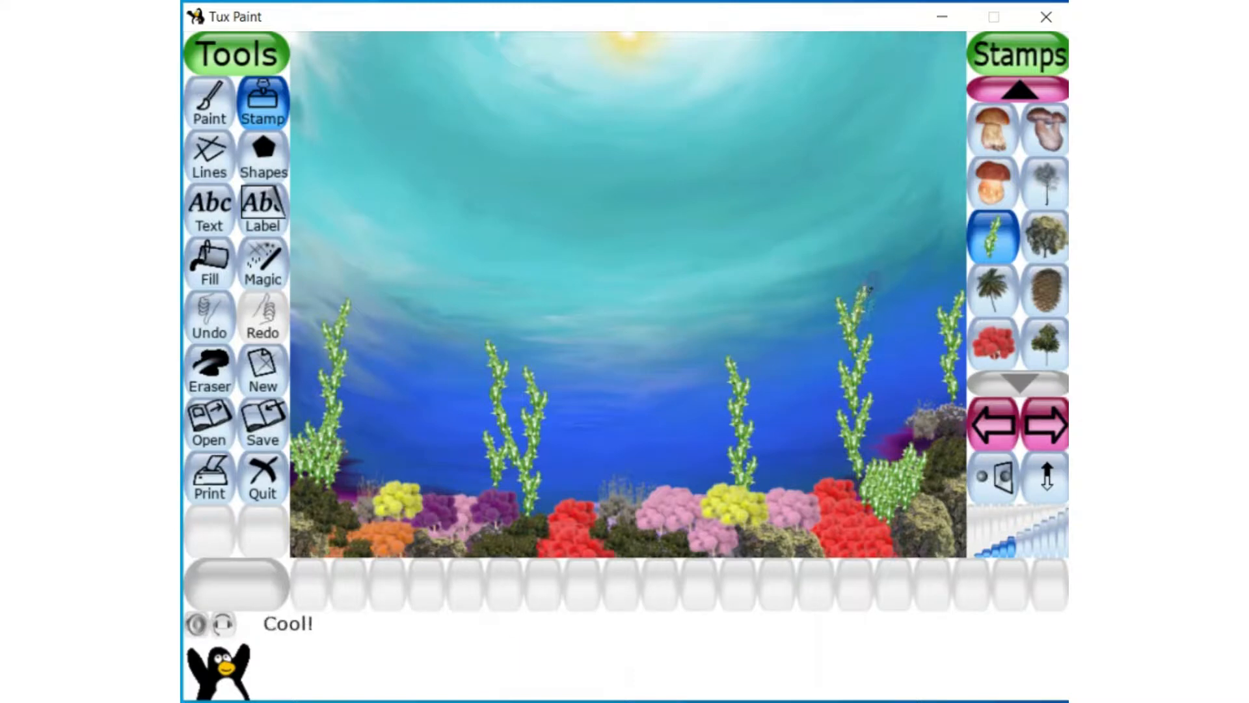
pyautogui.click(864, 289)
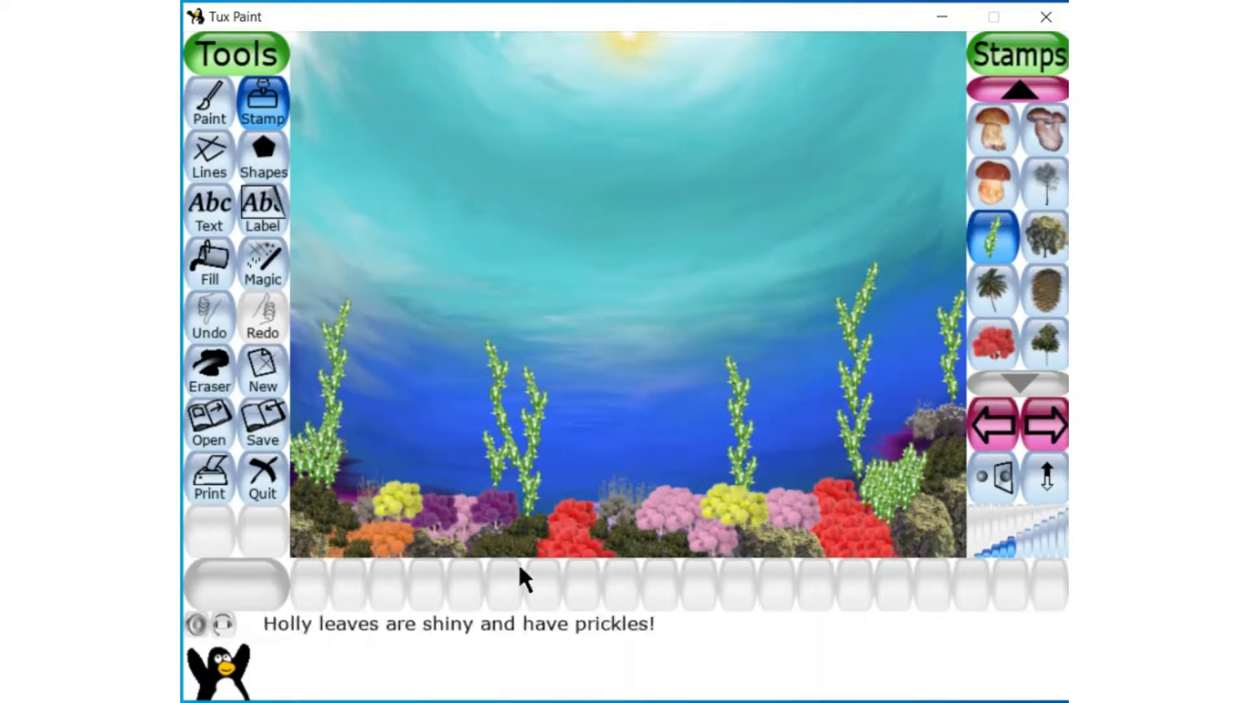
# - Switch the stamp collection from plants to animals
pyautogui.click(995, 426)
pyautogui.click(995, 426)
pyautogui.click(999, 423)
pyautogui.click(1000, 422)
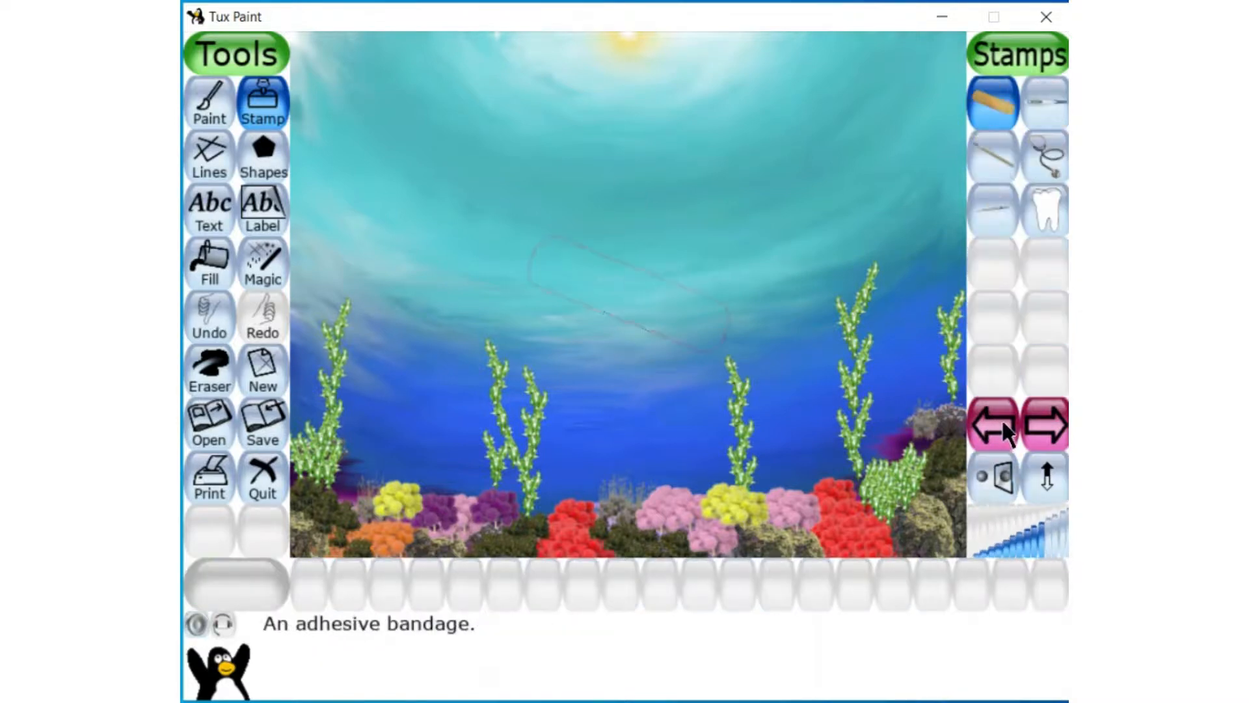
pyautogui.click(1001, 422)
pyautogui.click(1003, 421)
pyautogui.click(1006, 426)
pyautogui.click(1006, 428)
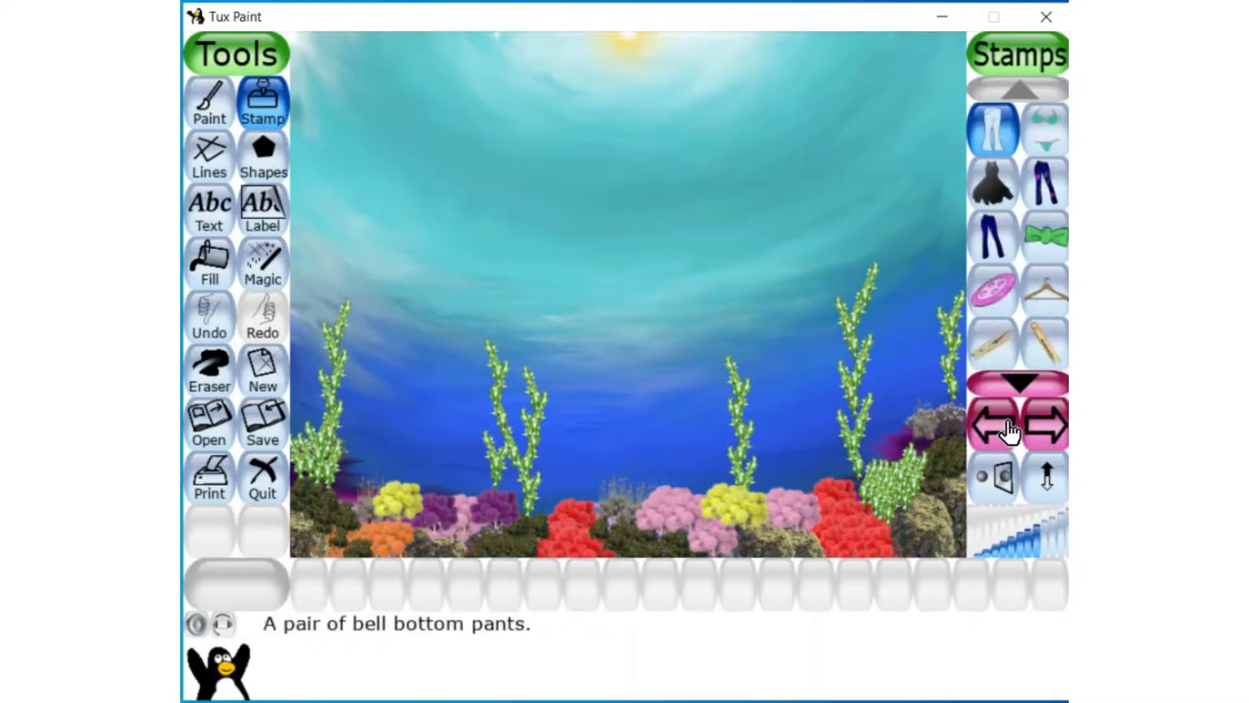
pyautogui.click(1005, 424)
pyautogui.click(1008, 424)
pyautogui.click(1012, 427)
pyautogui.click(1028, 426)
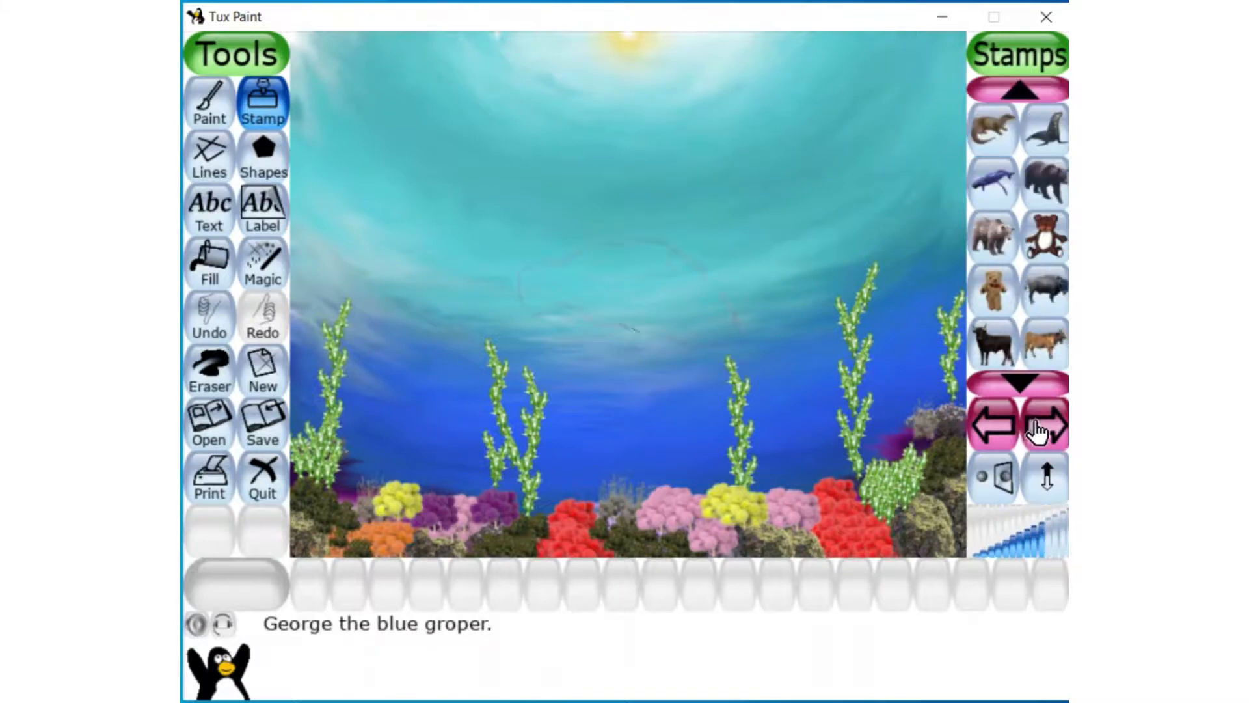
# - Stamp a large right-facing orca in the open water at the painting's center
pyautogui.click(1019, 84)
pyautogui.click(1019, 85)
pyautogui.click(1019, 85)
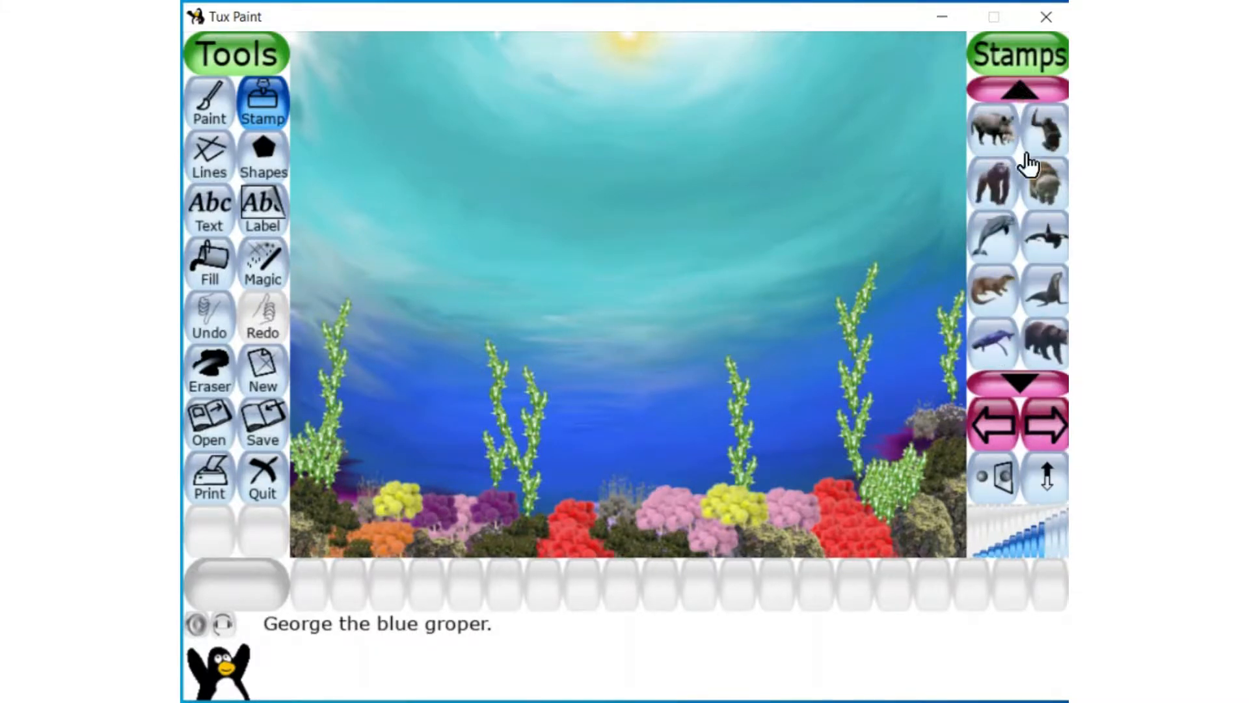
pyautogui.click(1041, 241)
pyautogui.click(665, 273)
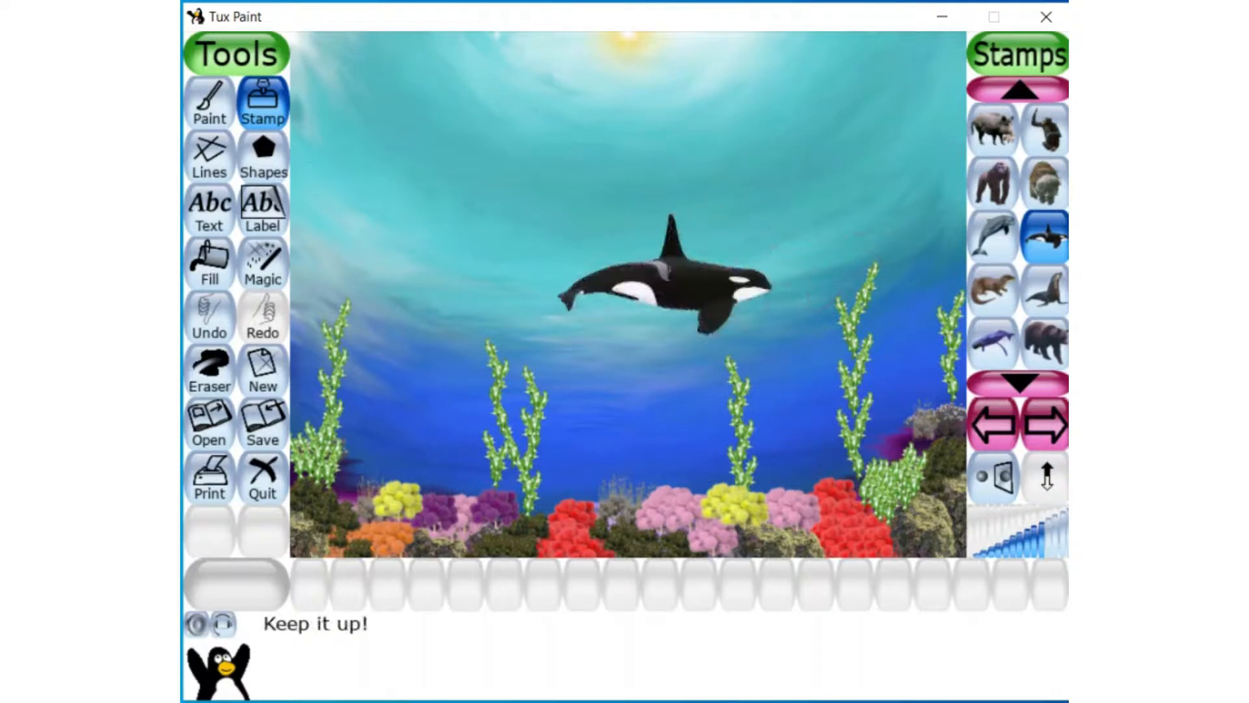
# - Stamp a small right-facing clownfish in the water just below the orca's head
pyautogui.click(1024, 95)
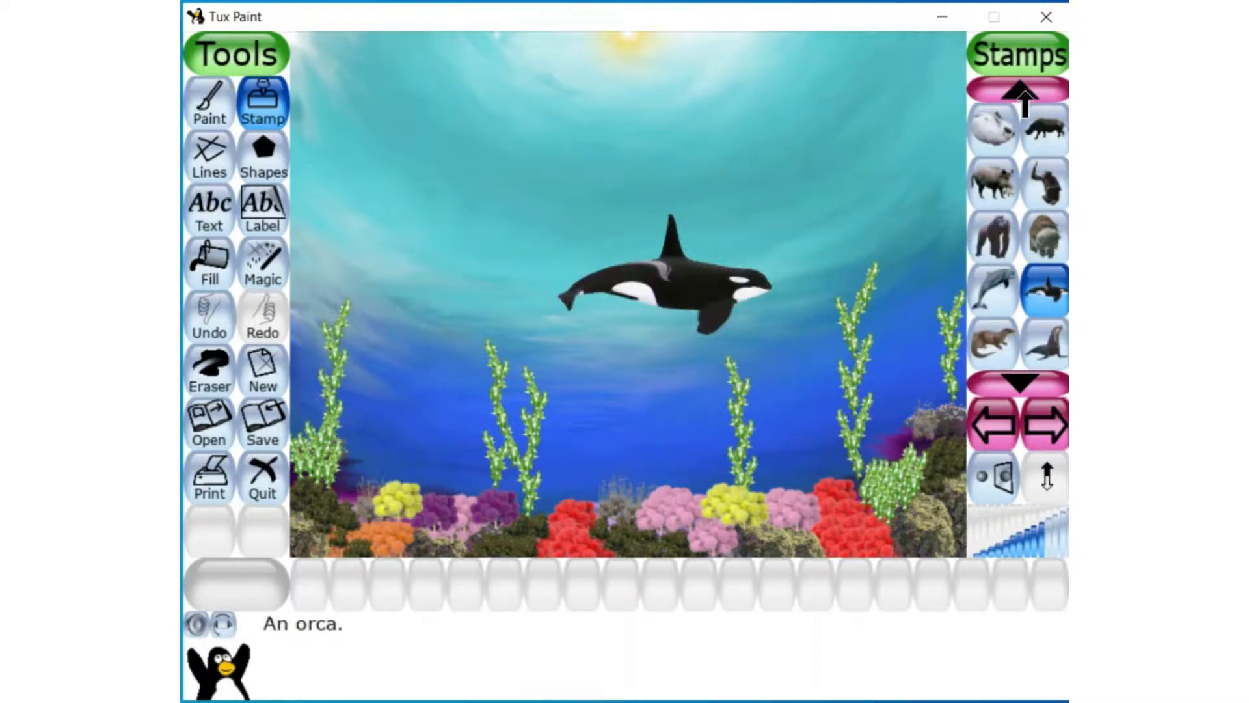
pyautogui.click(1024, 94)
pyautogui.click(1024, 95)
pyautogui.click(1023, 95)
pyautogui.click(1023, 94)
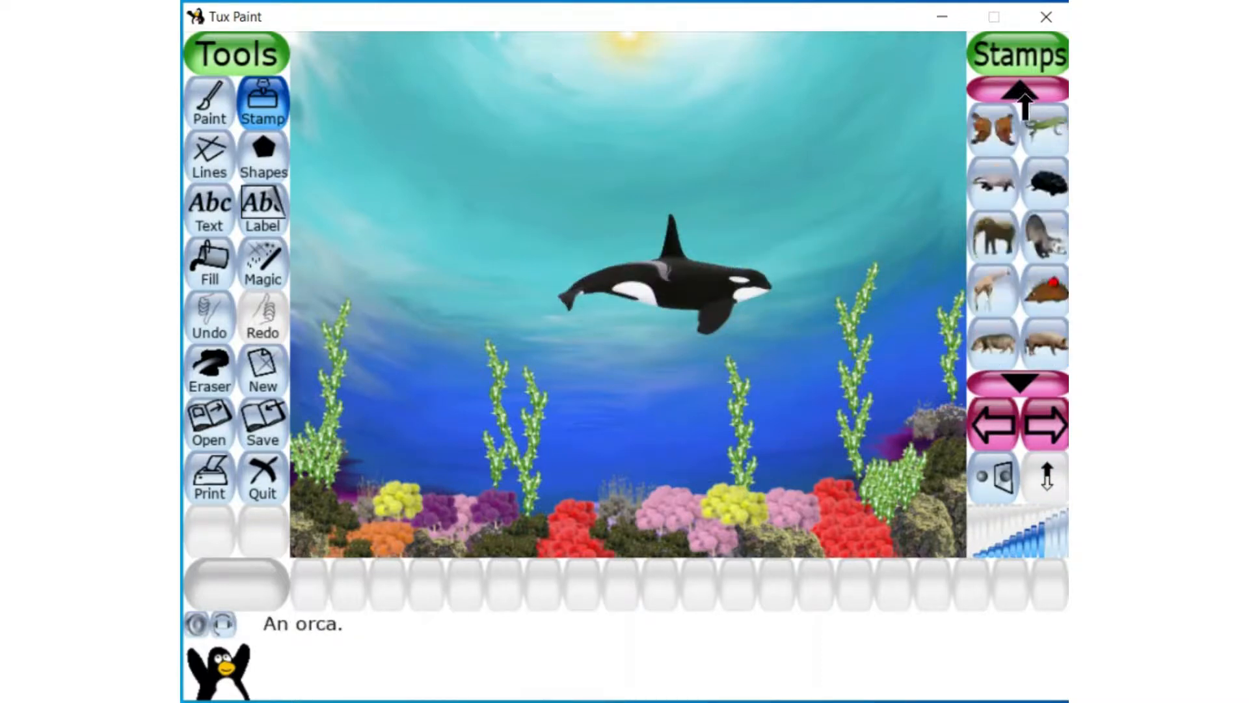
pyautogui.click(1024, 94)
pyautogui.click(1023, 94)
pyautogui.click(1023, 94)
pyautogui.click(1023, 94)
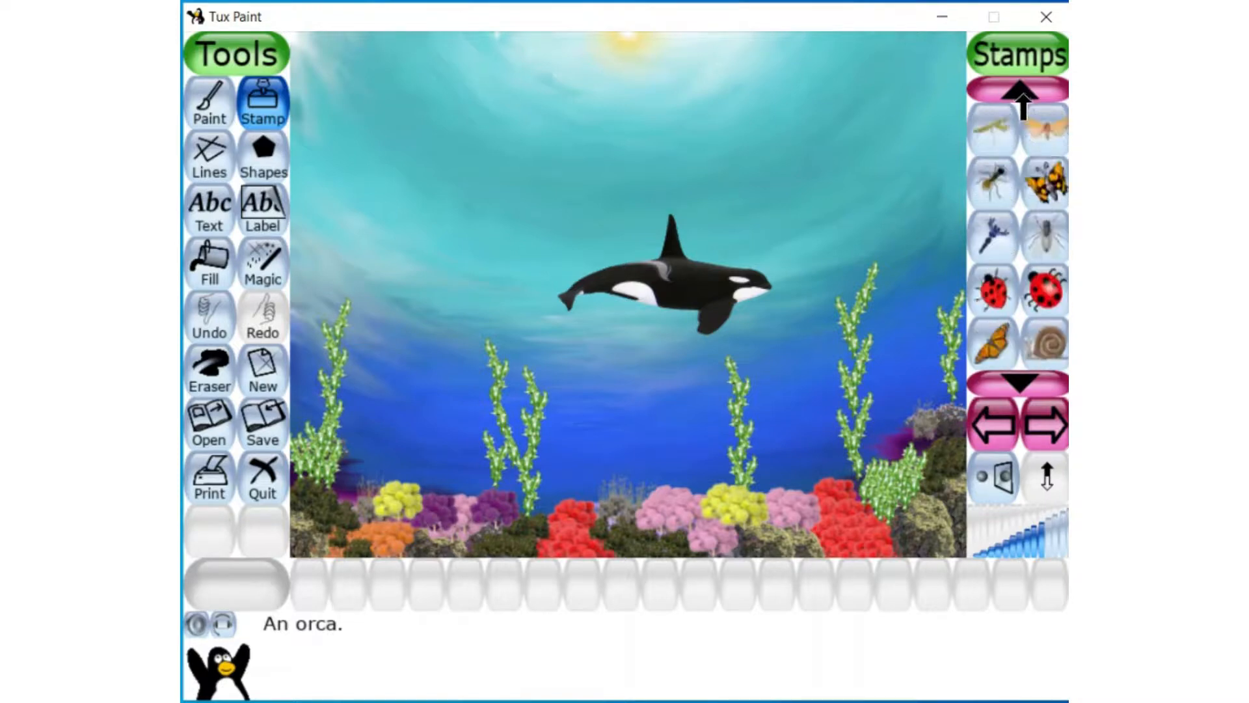
pyautogui.click(1023, 94)
pyautogui.click(1023, 94)
pyautogui.click(1023, 95)
pyautogui.click(1023, 95)
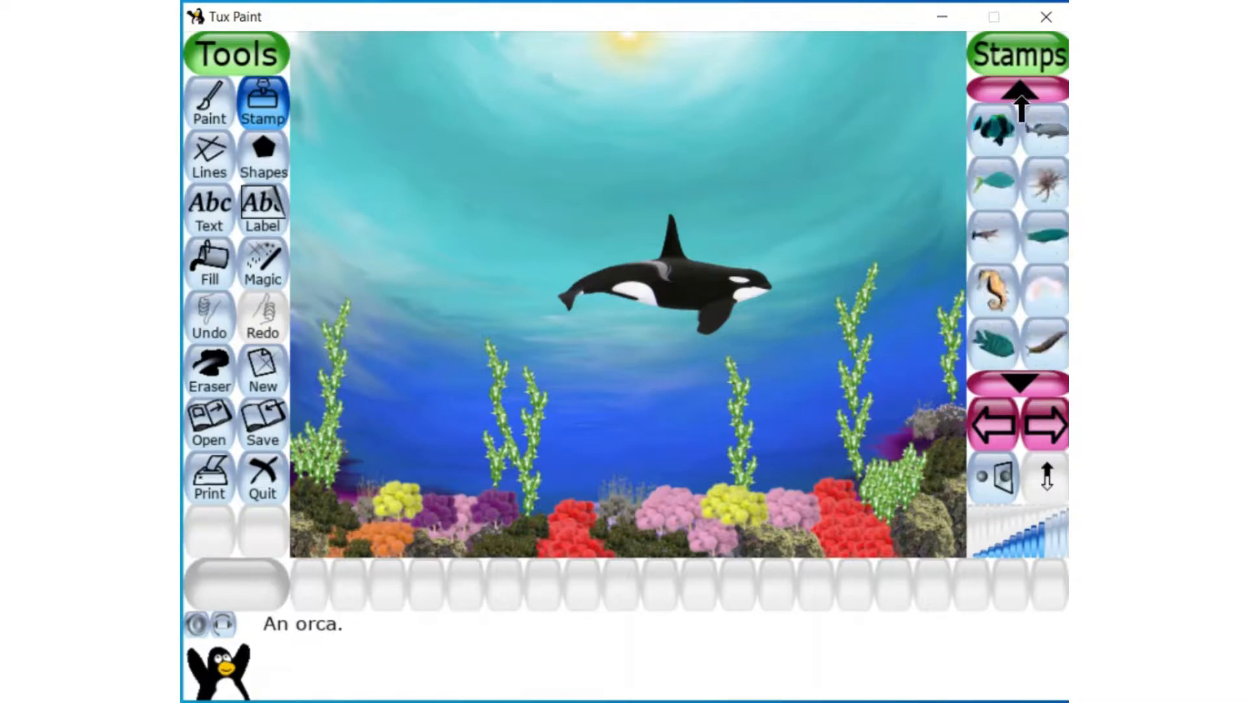
pyautogui.click(992, 130)
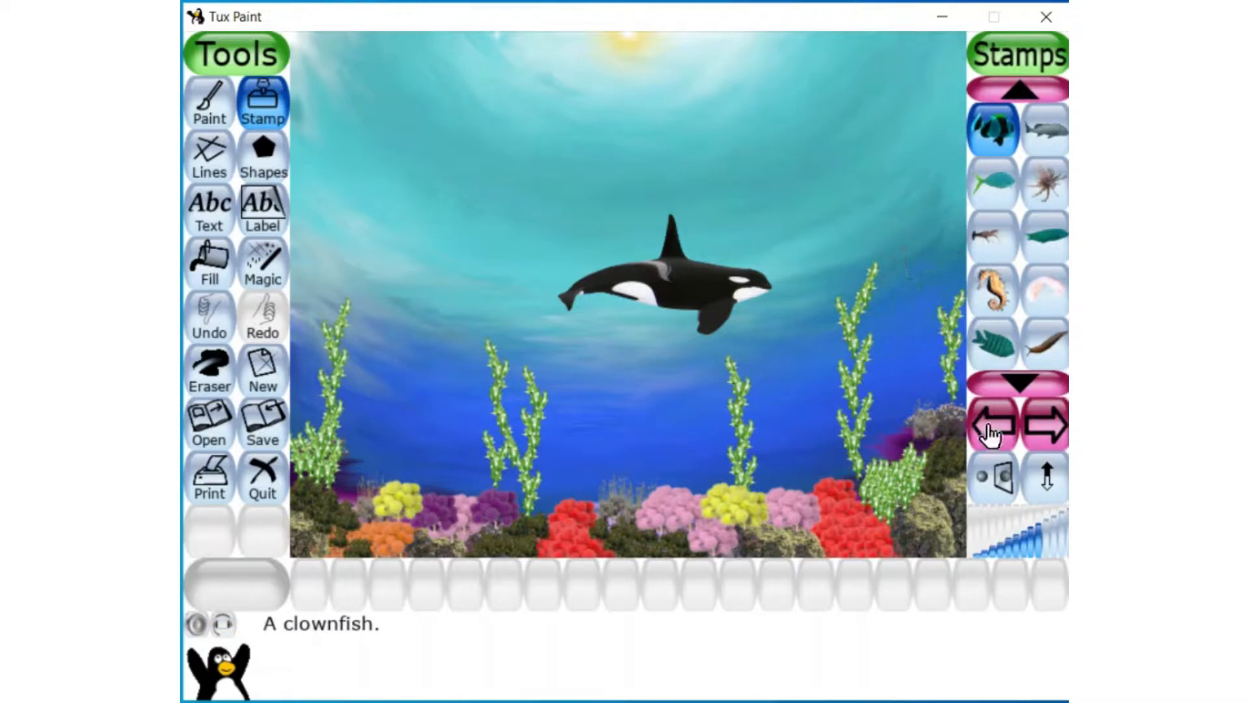
pyautogui.click(1019, 551)
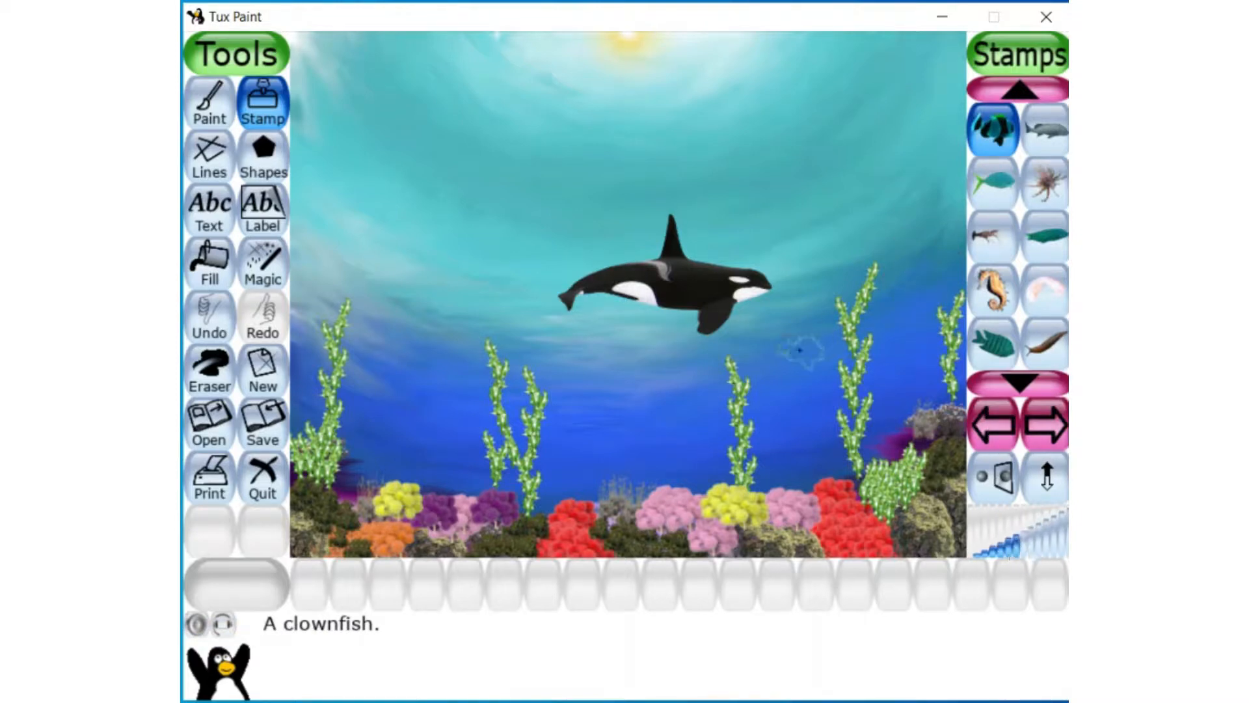
pyautogui.click(800, 351)
# - Stamp three mirrored clownfish, two beneath the orca and one above its head, plus an unmirrored one above and behind its tail
pyautogui.click(994, 479)
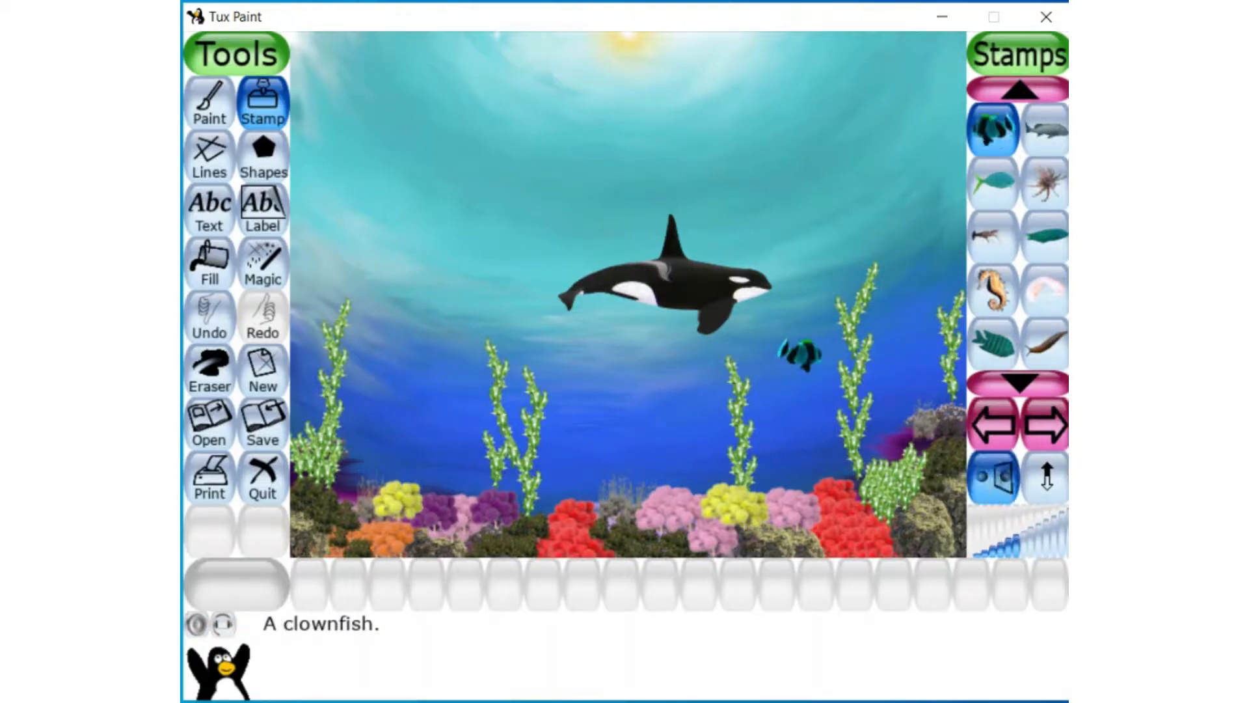
pyautogui.click(627, 386)
pyautogui.click(427, 391)
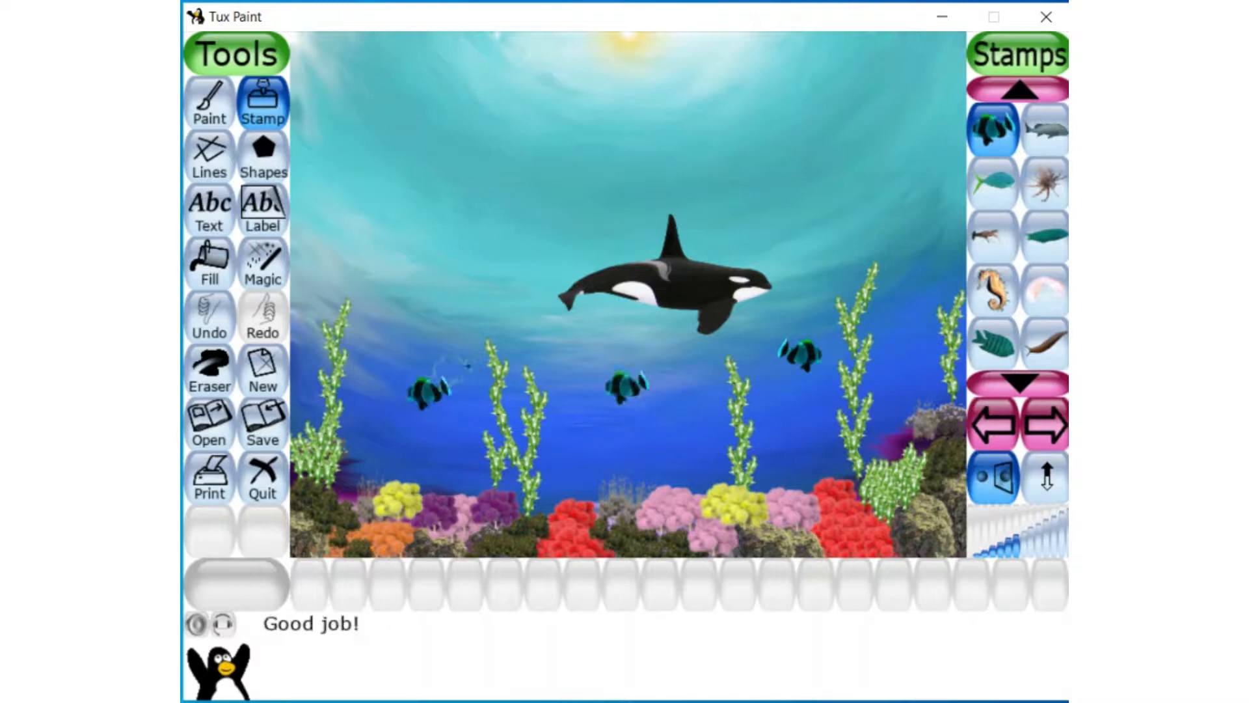
pyautogui.click(790, 188)
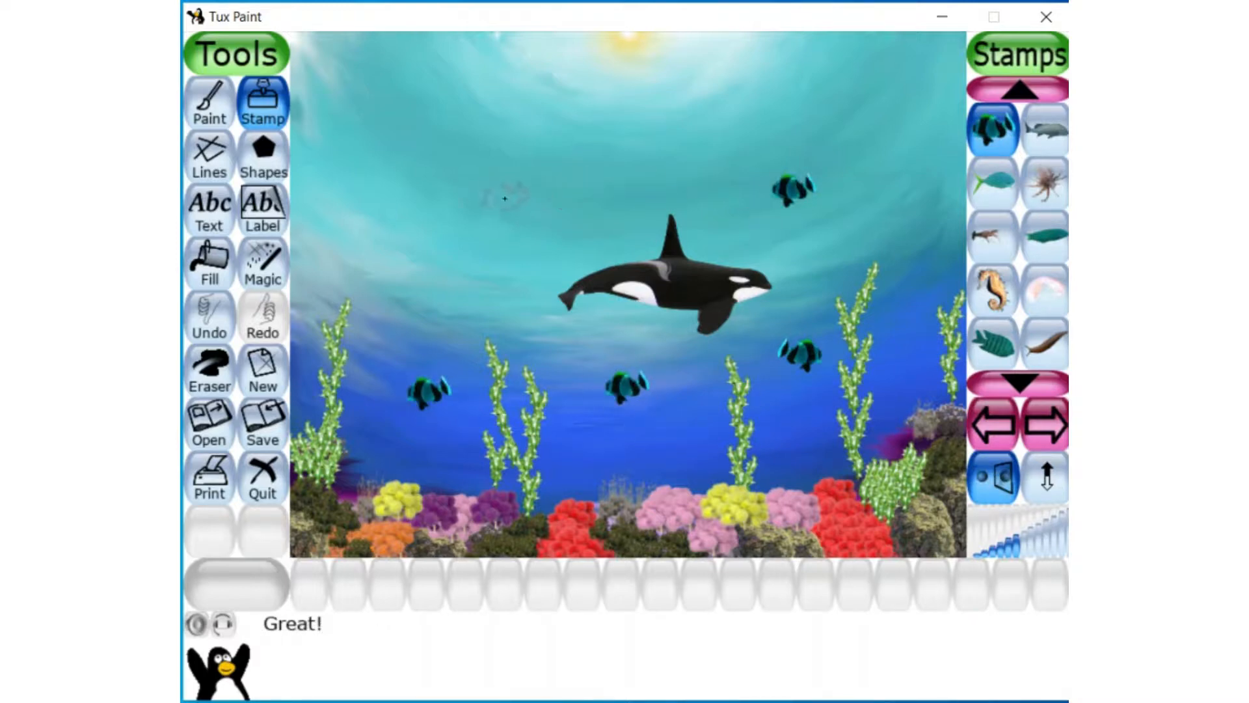
pyautogui.click(993, 479)
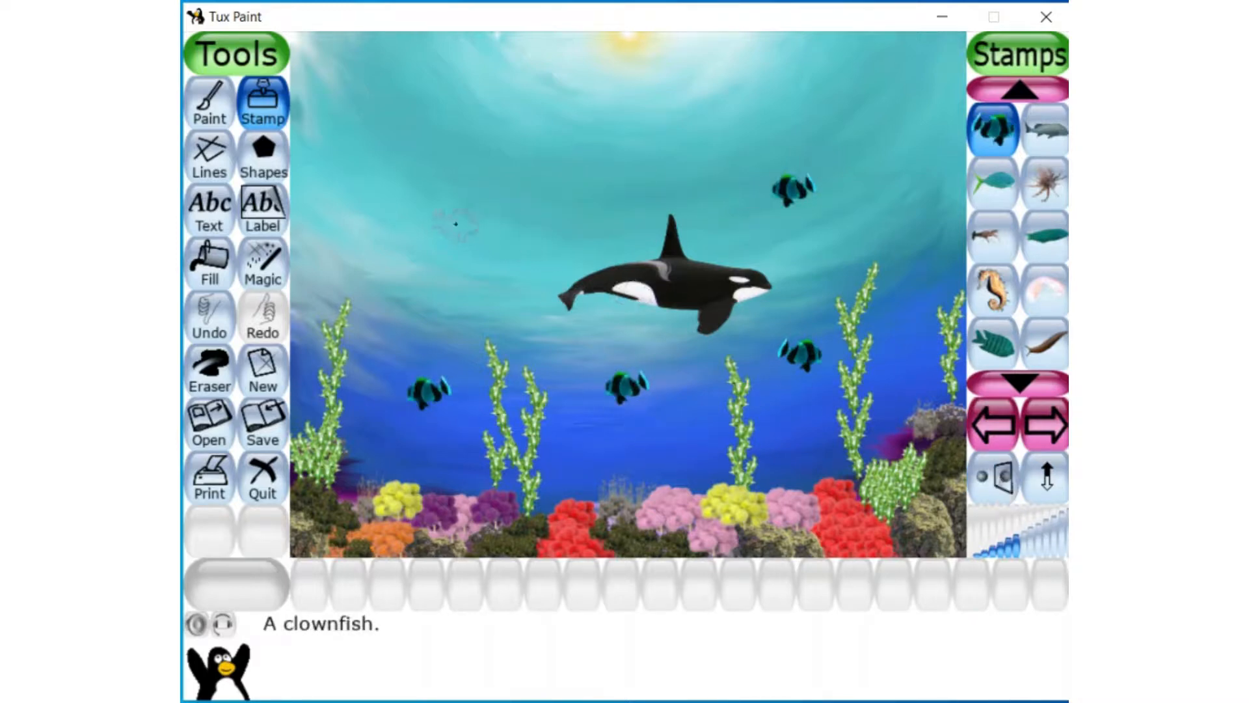
pyautogui.click(456, 224)
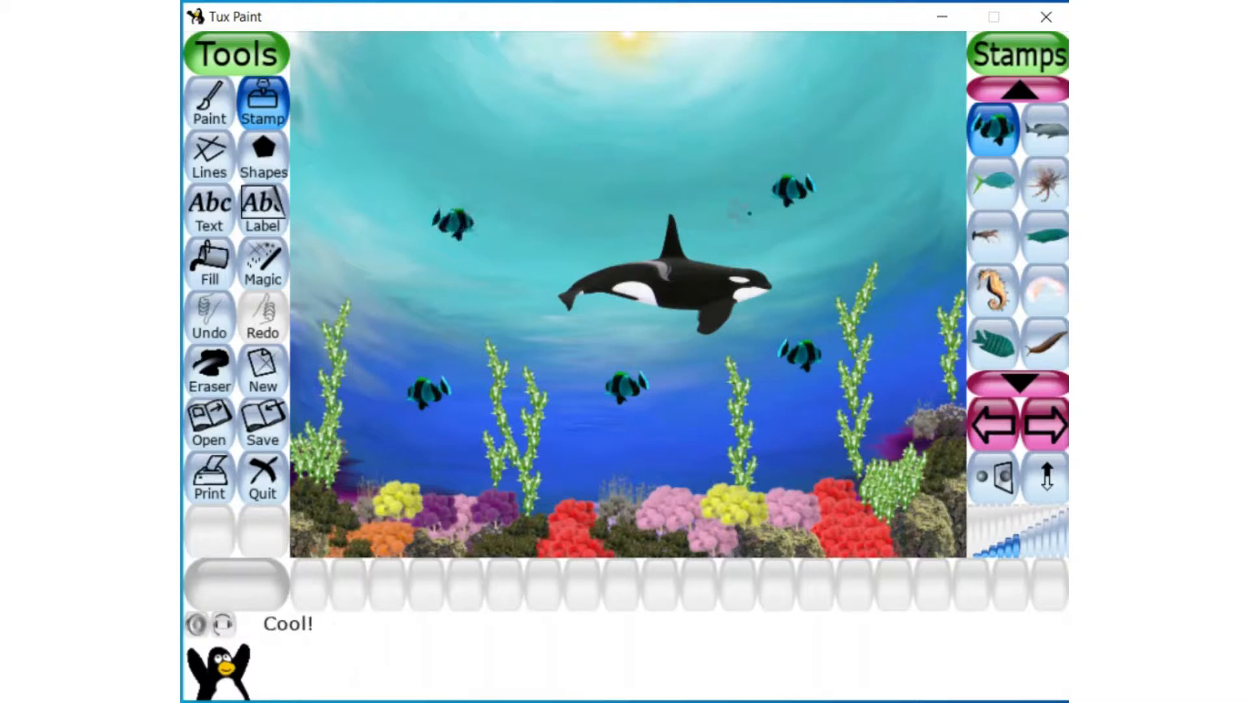
# - Stamp three small dolphinfish just above the coral, two facing right and a mirrored one between the central stalks
pyautogui.click(991, 184)
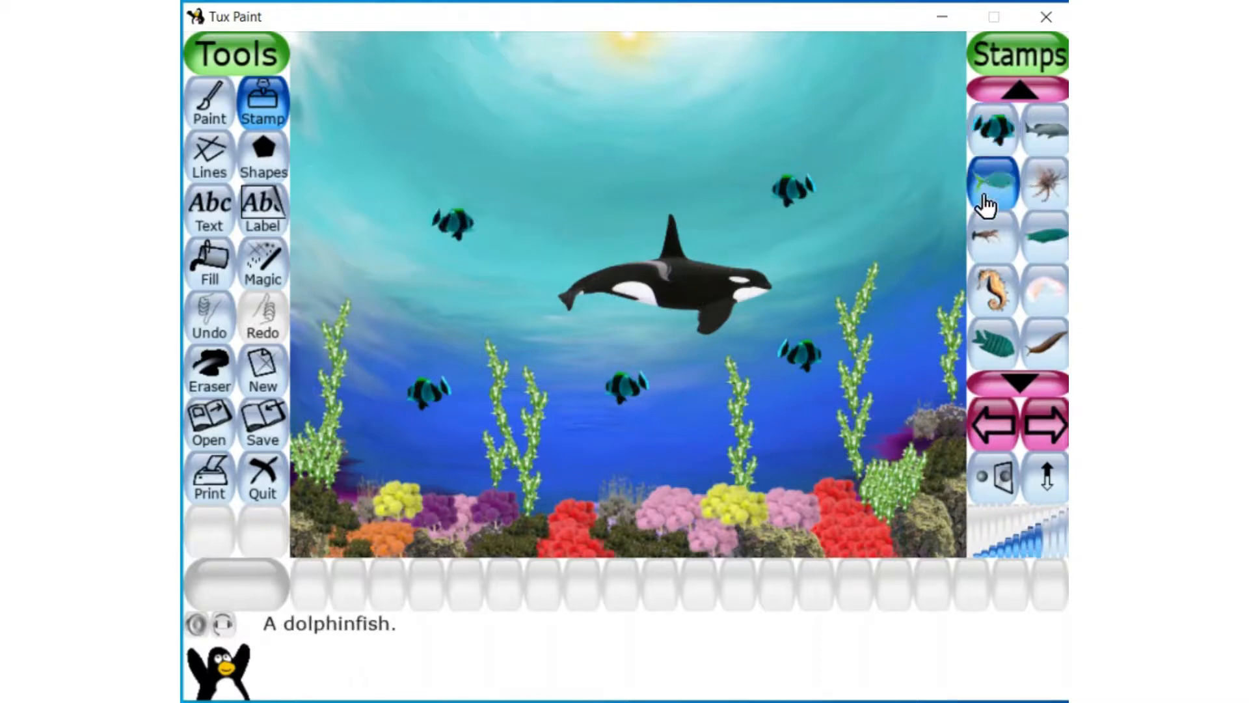
pyautogui.click(1029, 544)
pyautogui.click(791, 434)
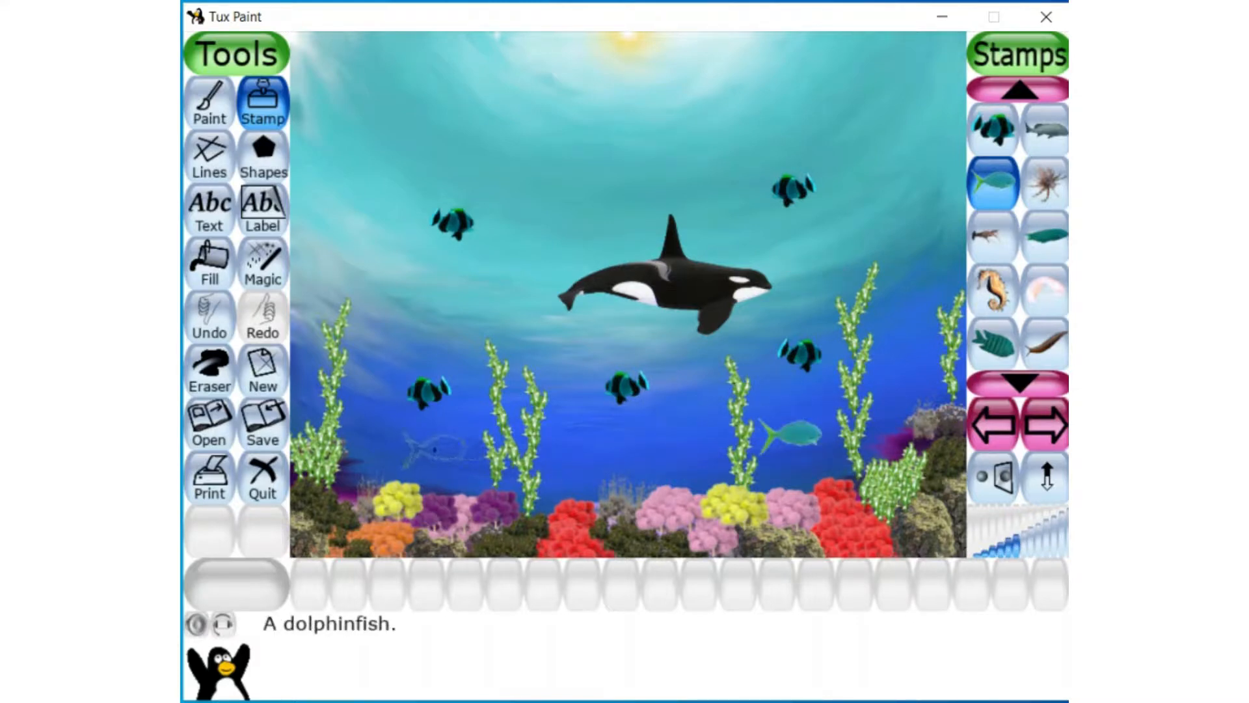
pyautogui.click(435, 449)
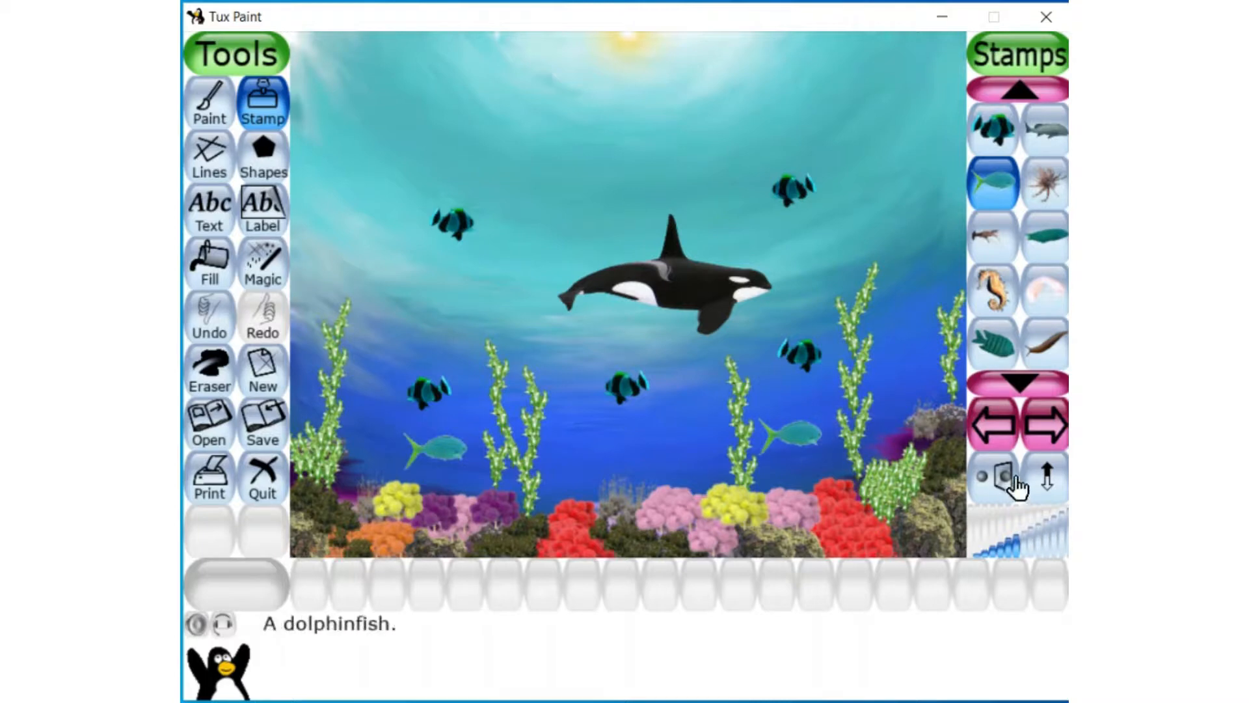
pyautogui.click(1005, 482)
pyautogui.click(654, 449)
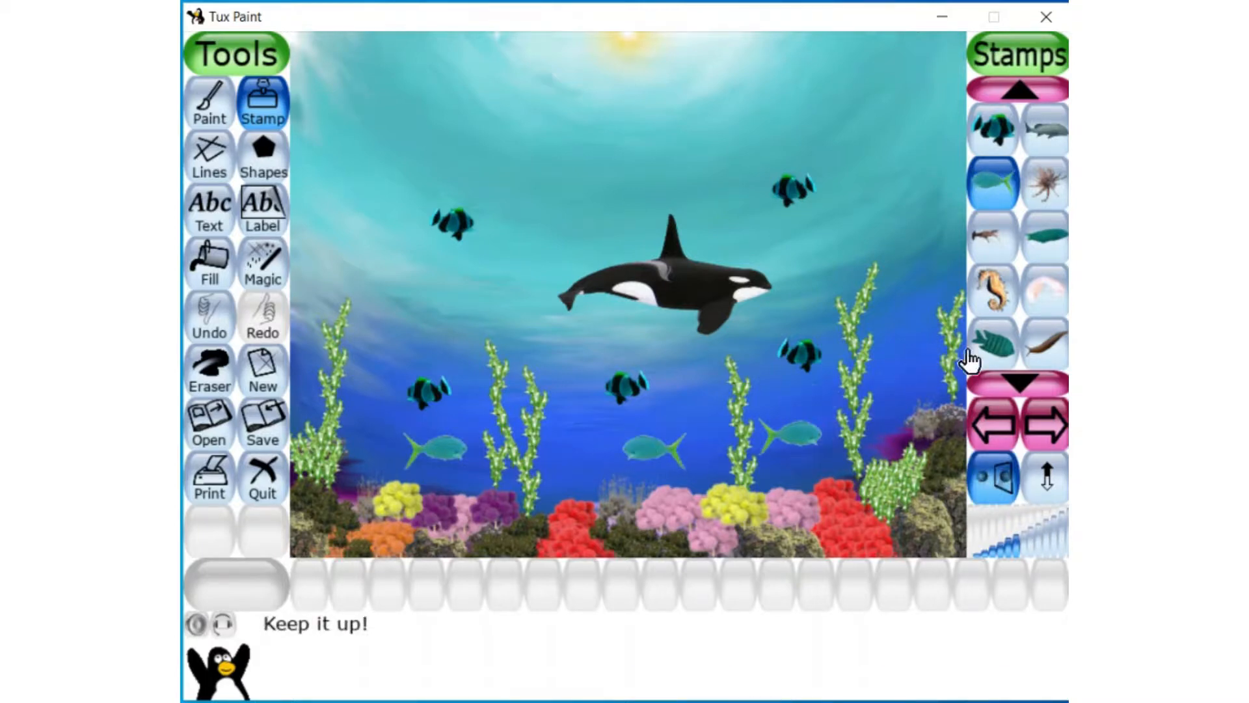
# - Stamp a small right-facing coral trout beside the tip of the leftmost seaweed stalk
pyautogui.click(1045, 246)
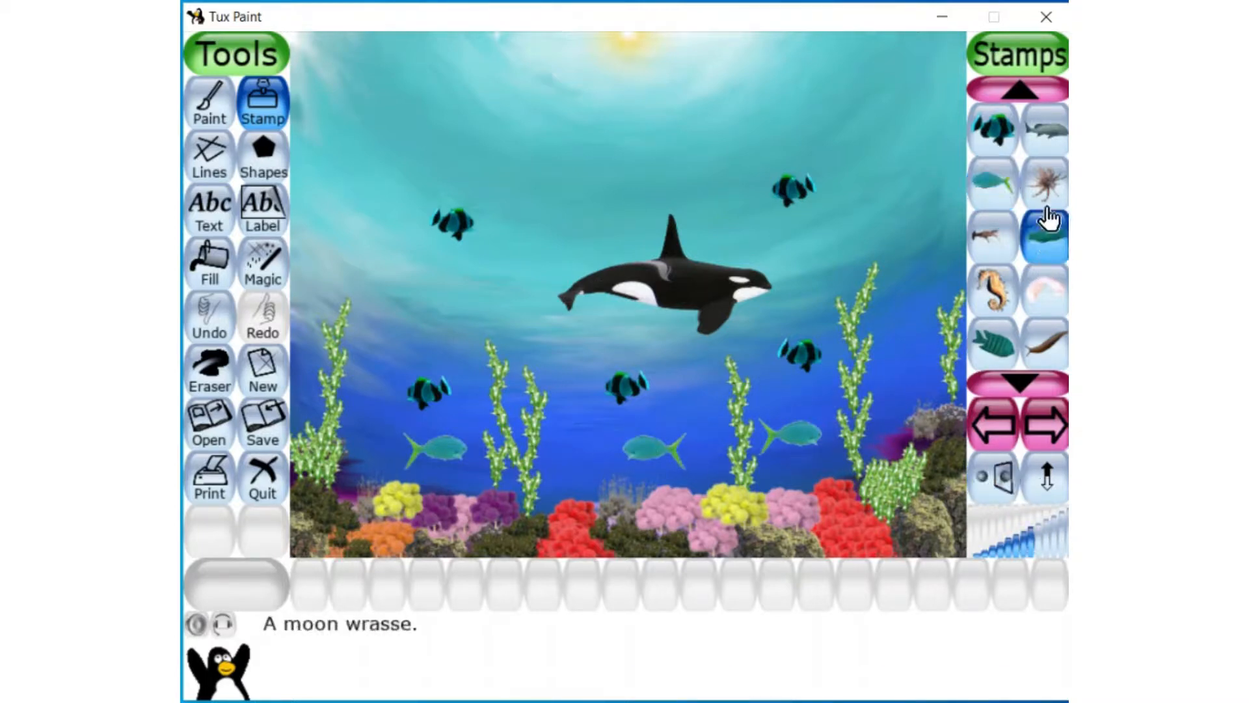
pyautogui.click(1045, 138)
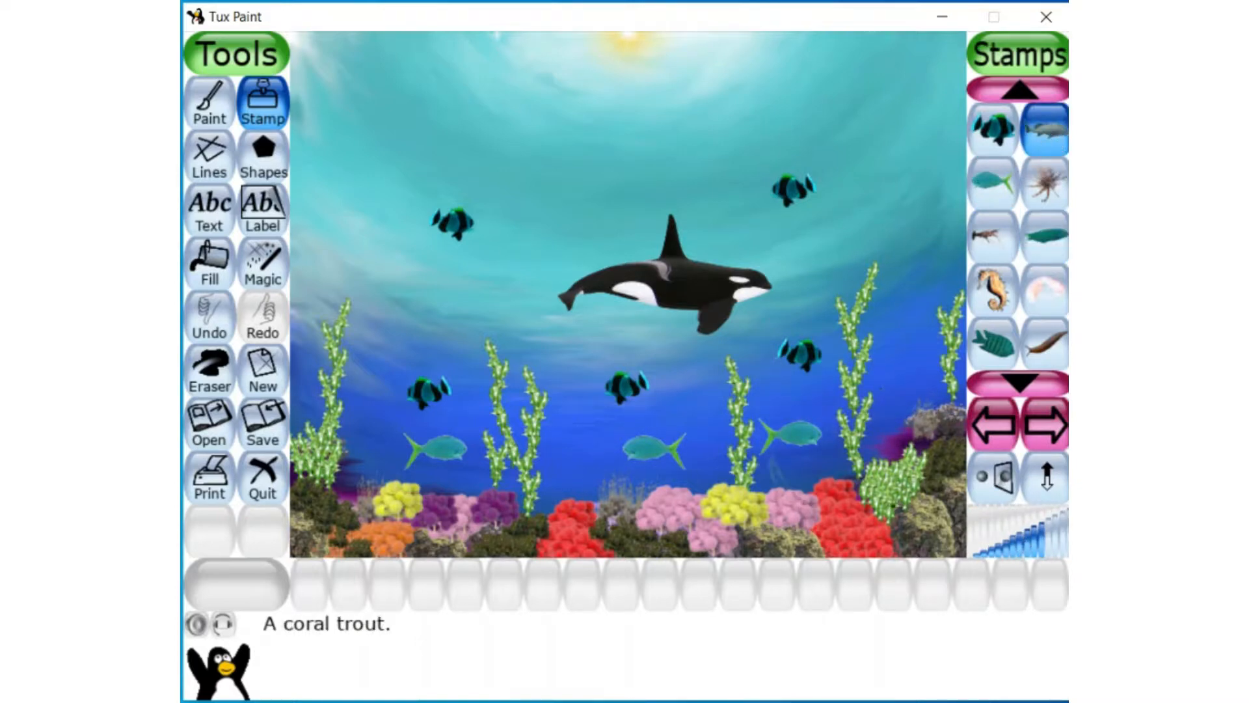
pyautogui.click(1009, 552)
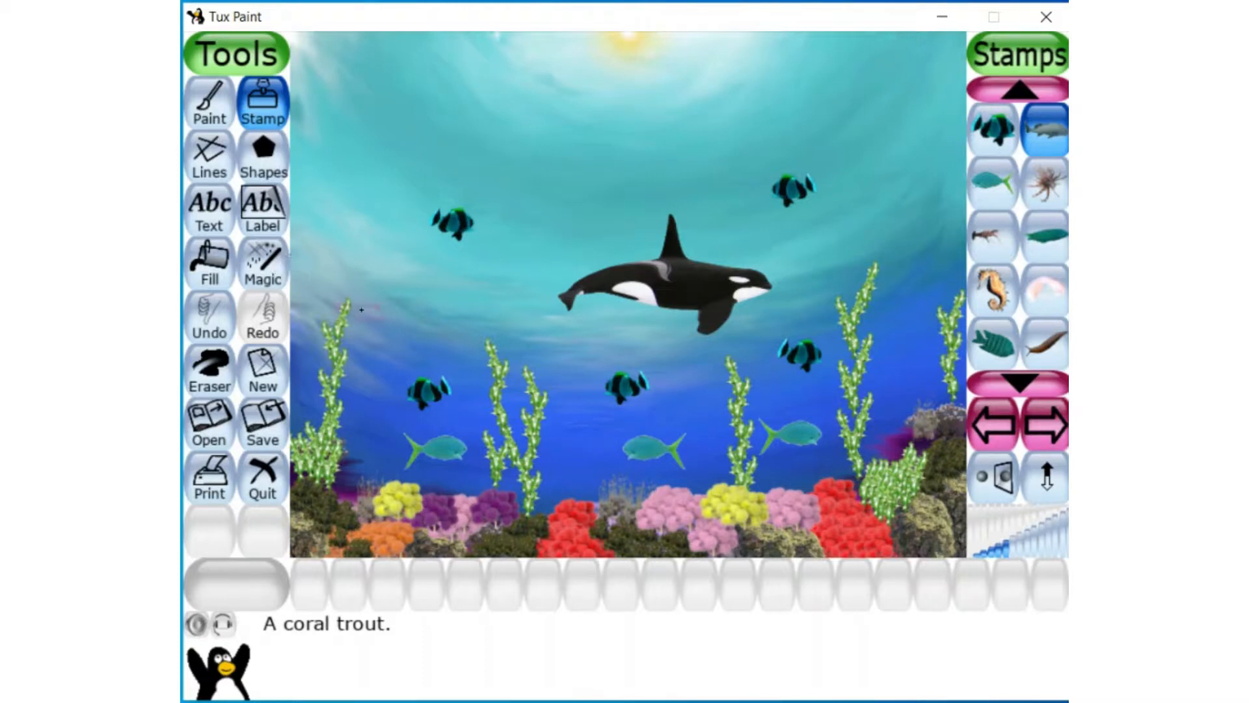
pyautogui.click(391, 300)
pyautogui.click(994, 476)
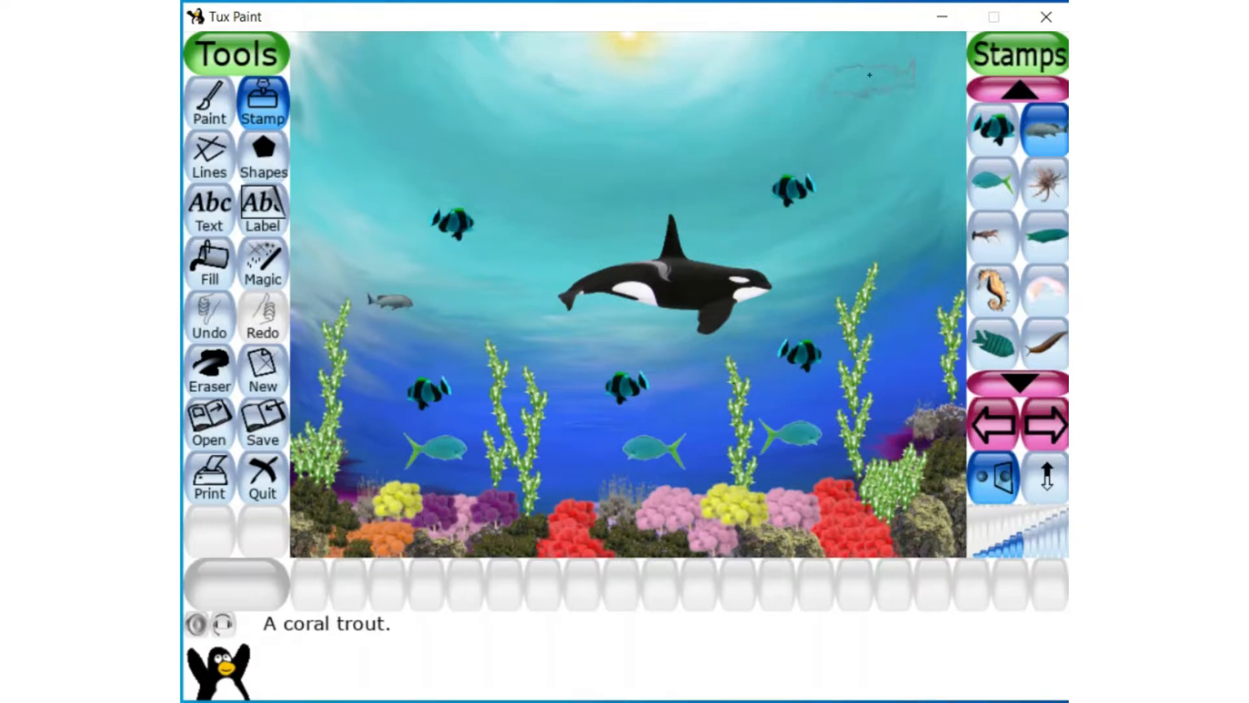
# - Stamp a reduced-size moon wrasse in the open water above the orca
pyautogui.click(1038, 249)
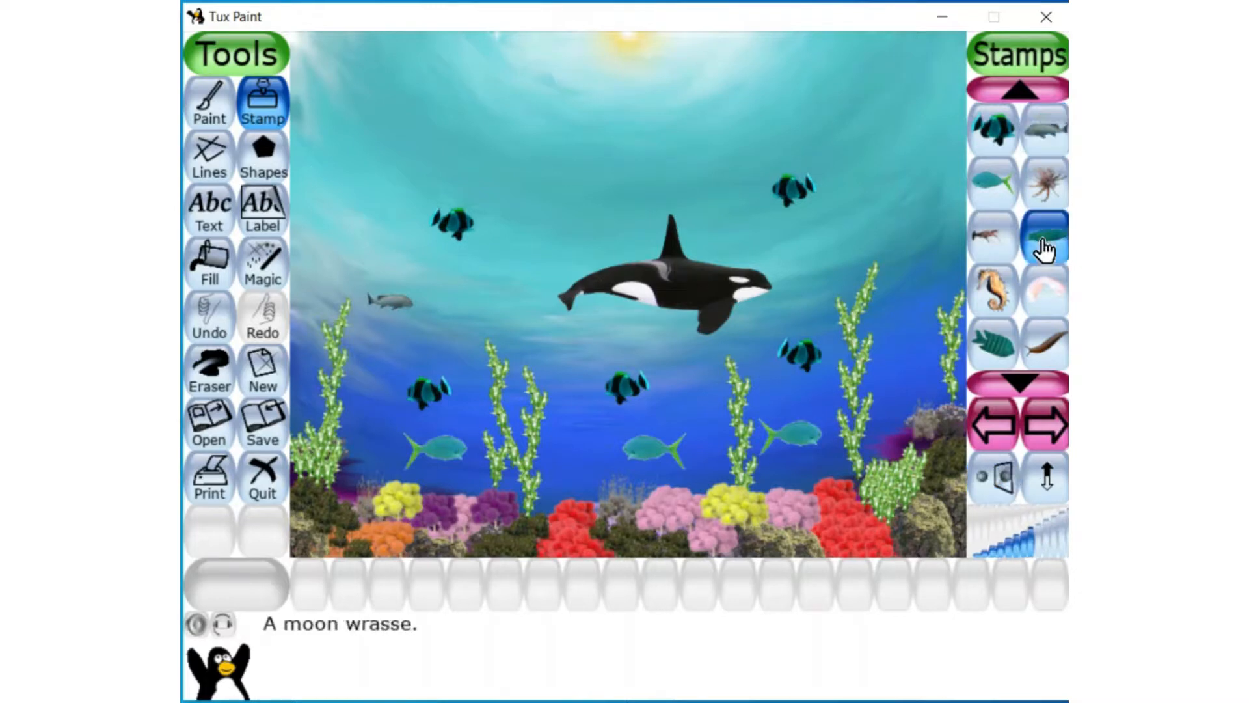
pyautogui.click(997, 541)
pyautogui.click(707, 148)
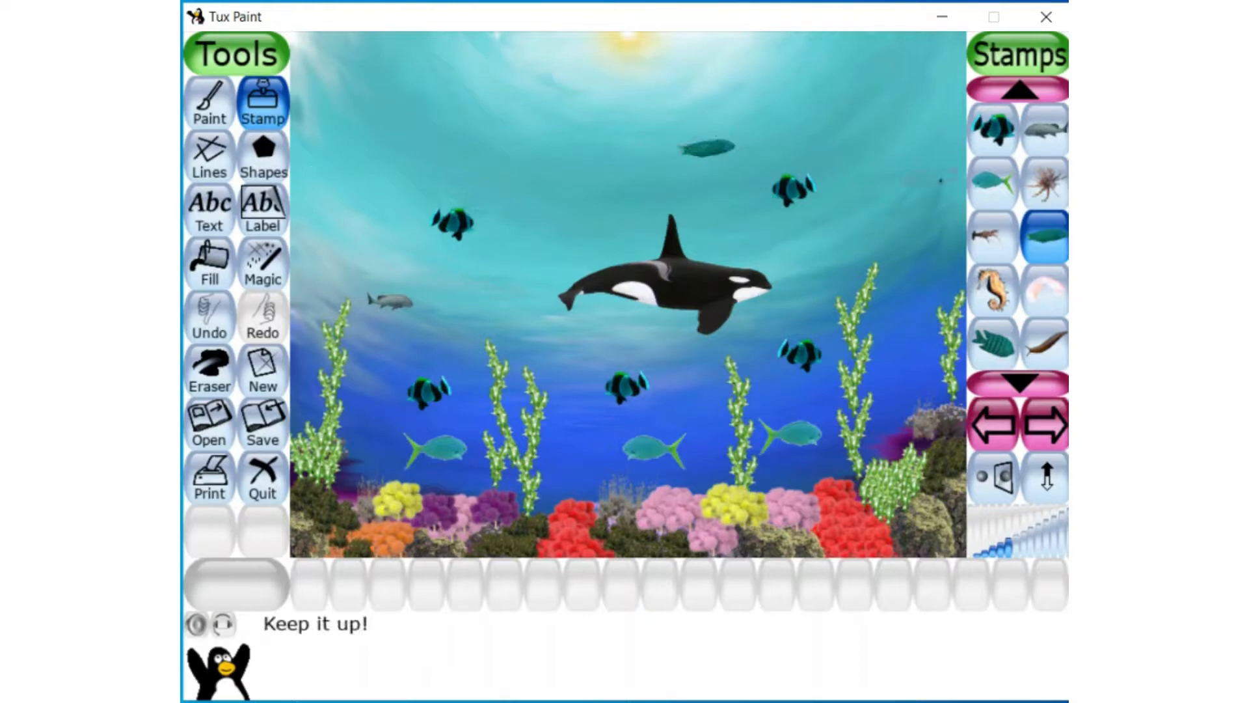
# - Add four smaller moon wrasses above the first one, one mirrored and three unmirrored, to form a school
pyautogui.click(999, 553)
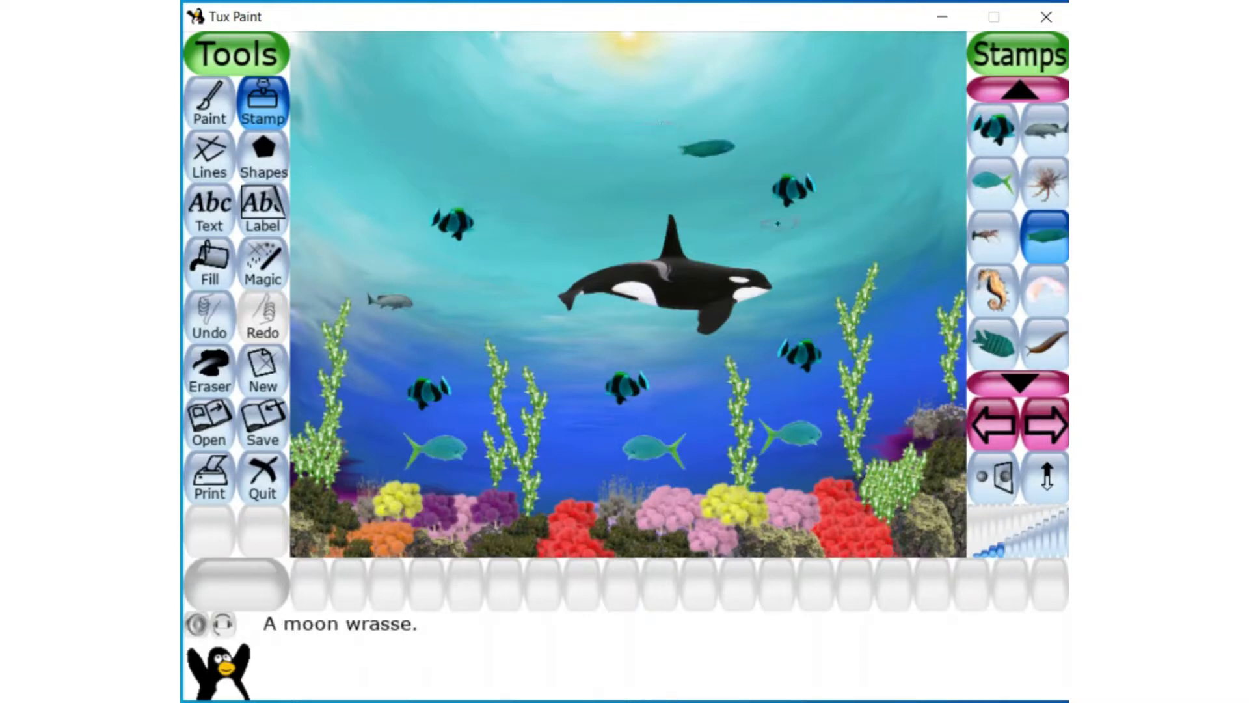
pyautogui.click(995, 478)
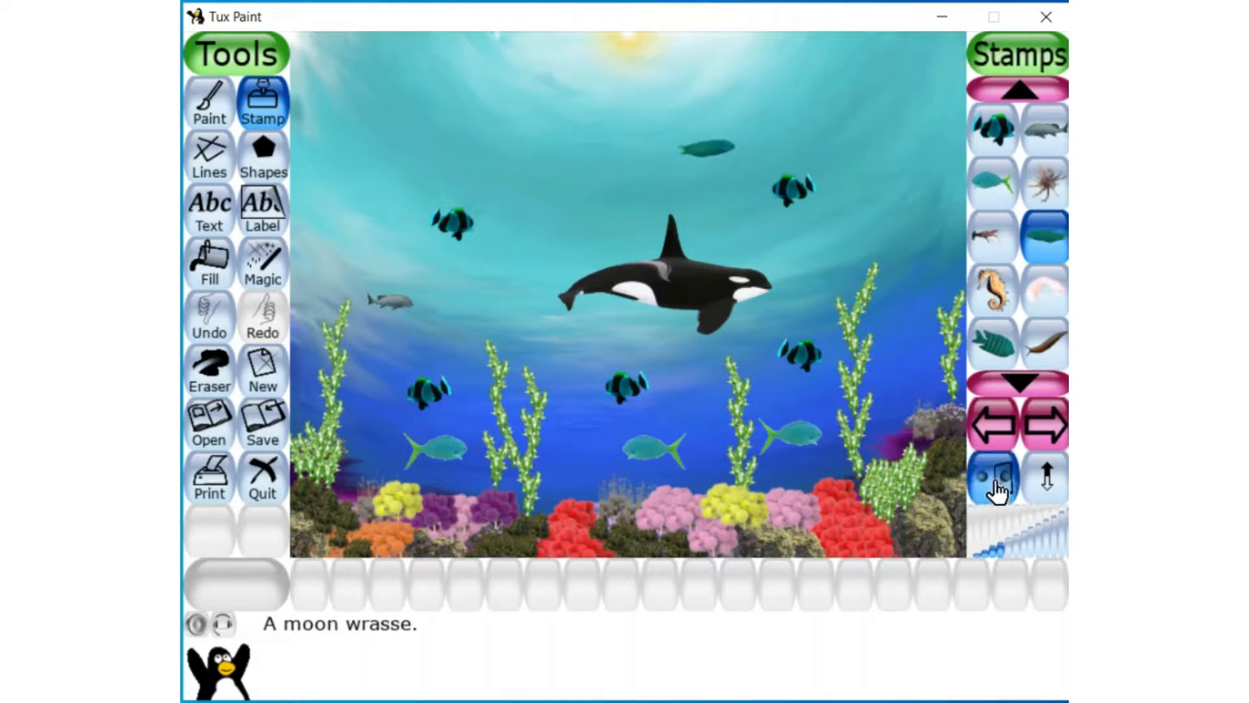
pyautogui.click(728, 120)
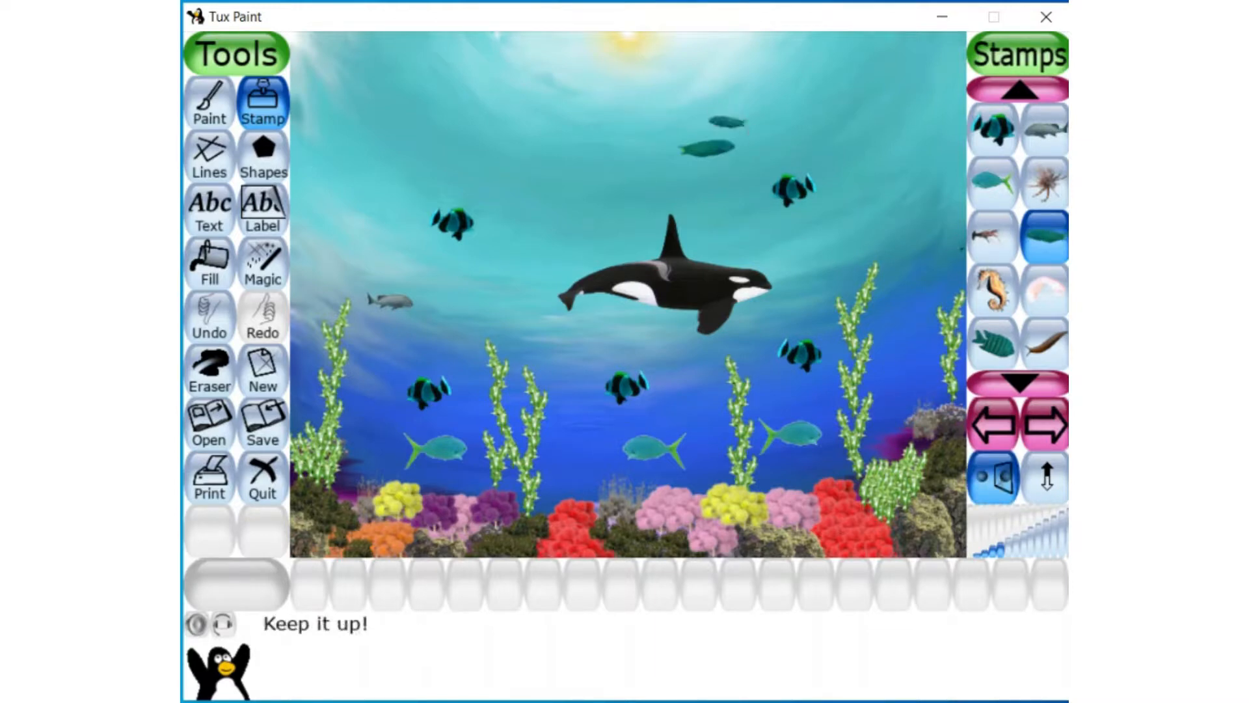
pyautogui.click(993, 479)
pyautogui.click(676, 128)
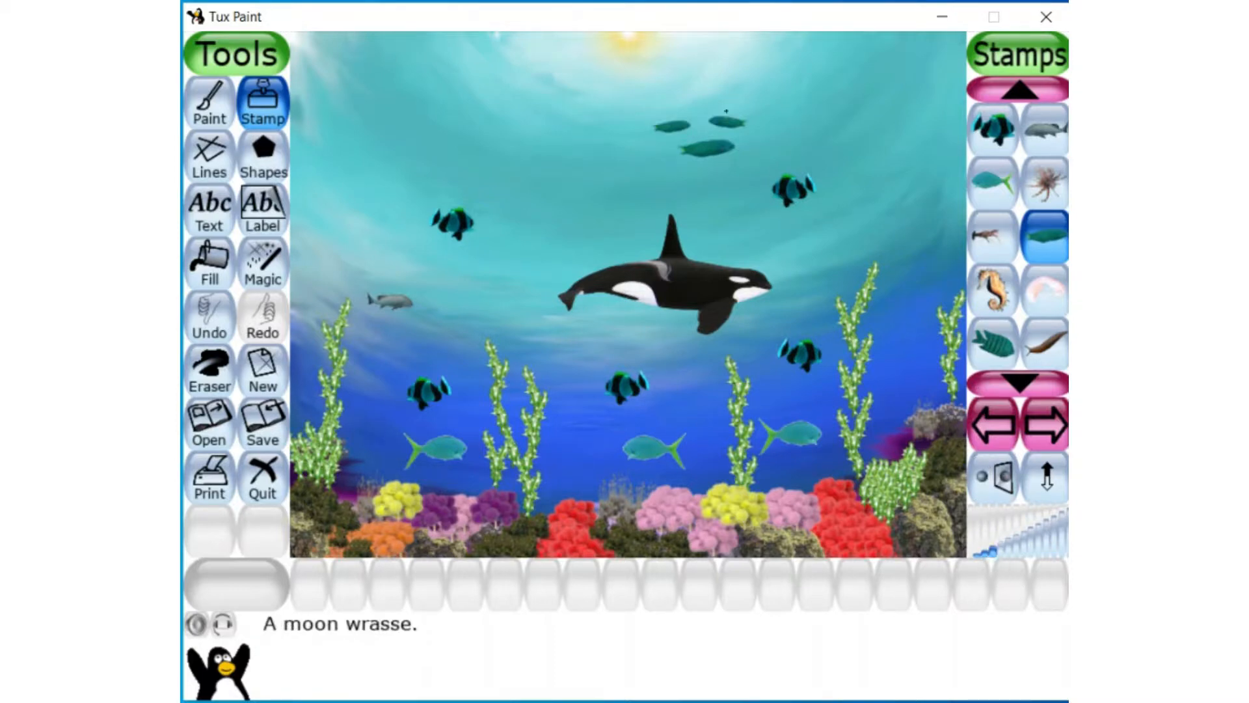
pyautogui.click(704, 102)
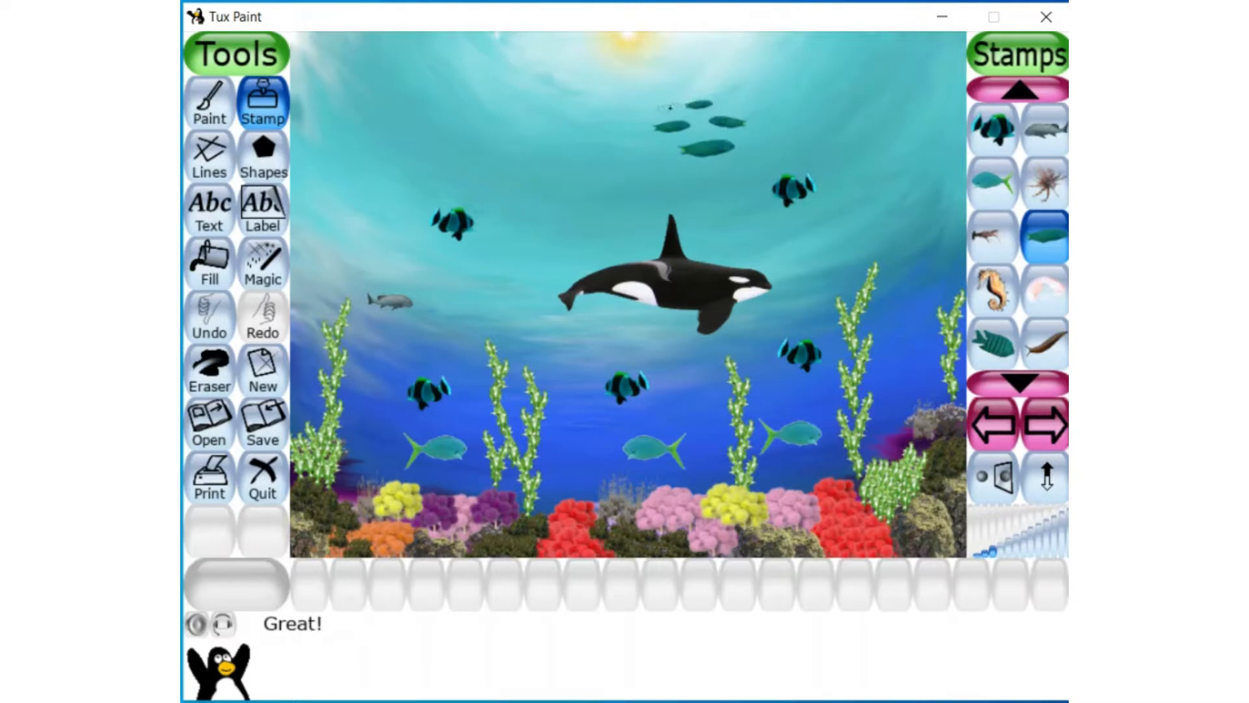
pyautogui.click(666, 109)
# - Extend the moon wrasse school up toward the sun with mirrored fish, flipping the upper, tinier ones vertically as well
pyautogui.click(1002, 491)
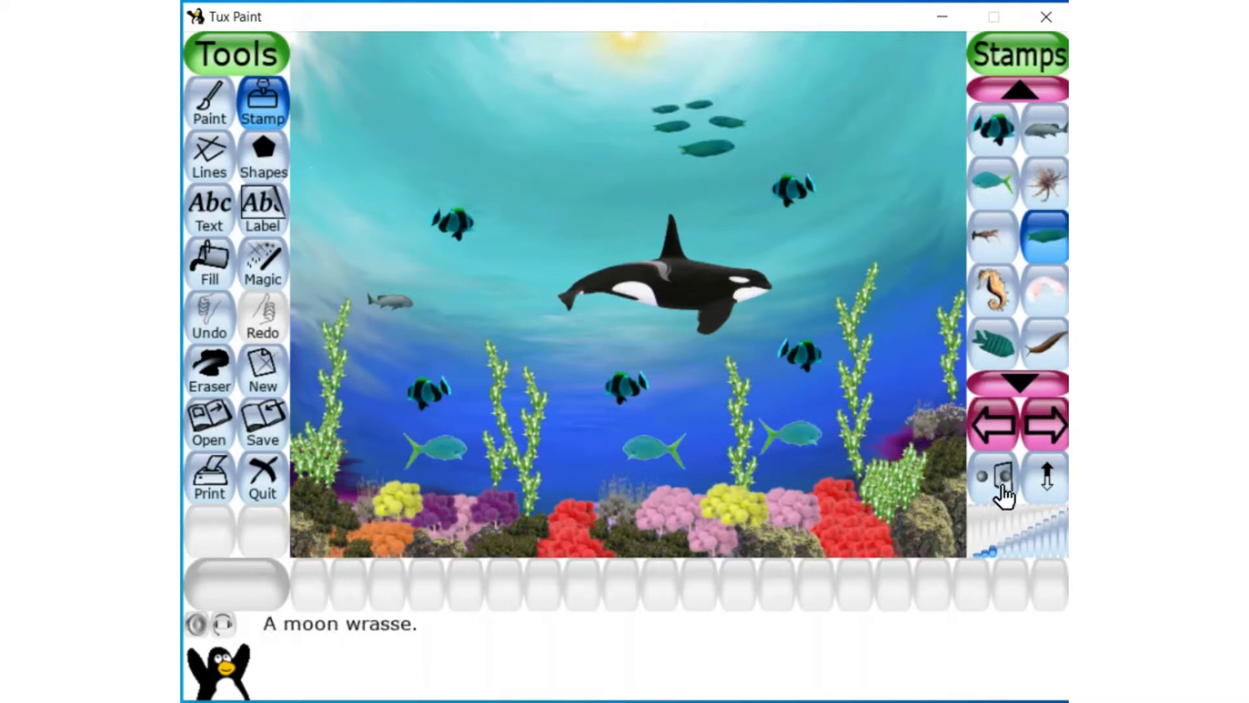
pyautogui.click(632, 120)
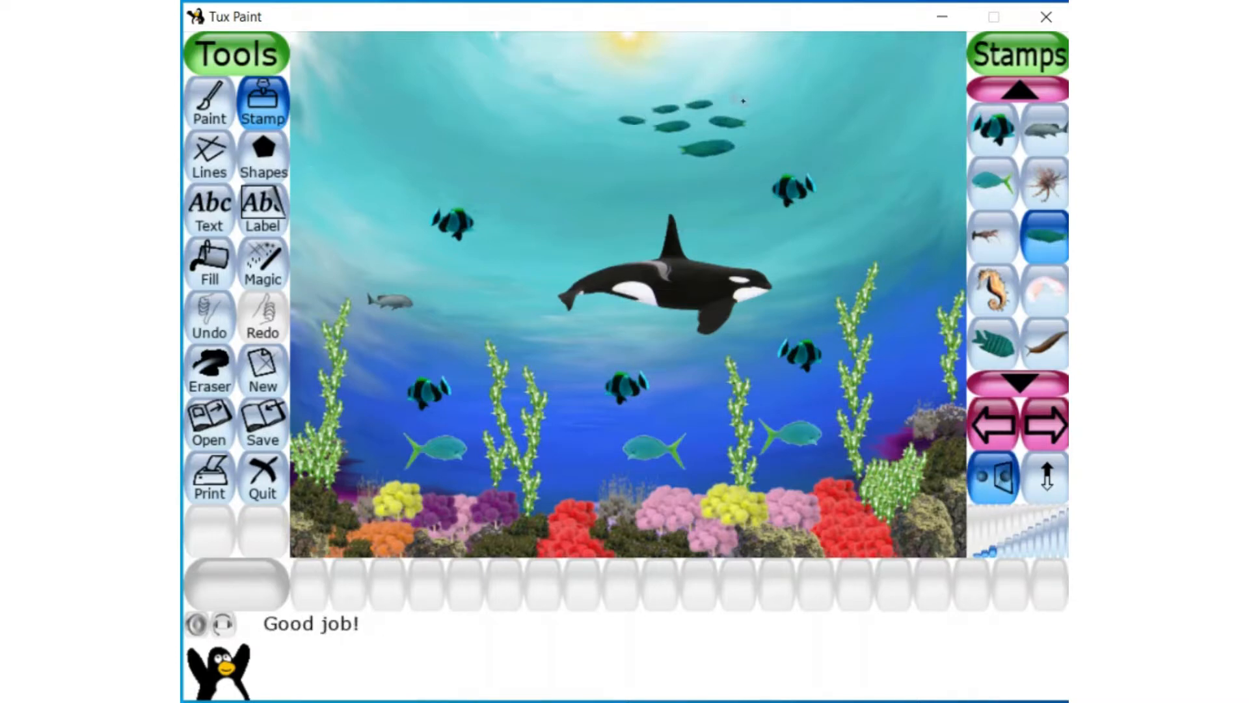
pyautogui.click(1034, 479)
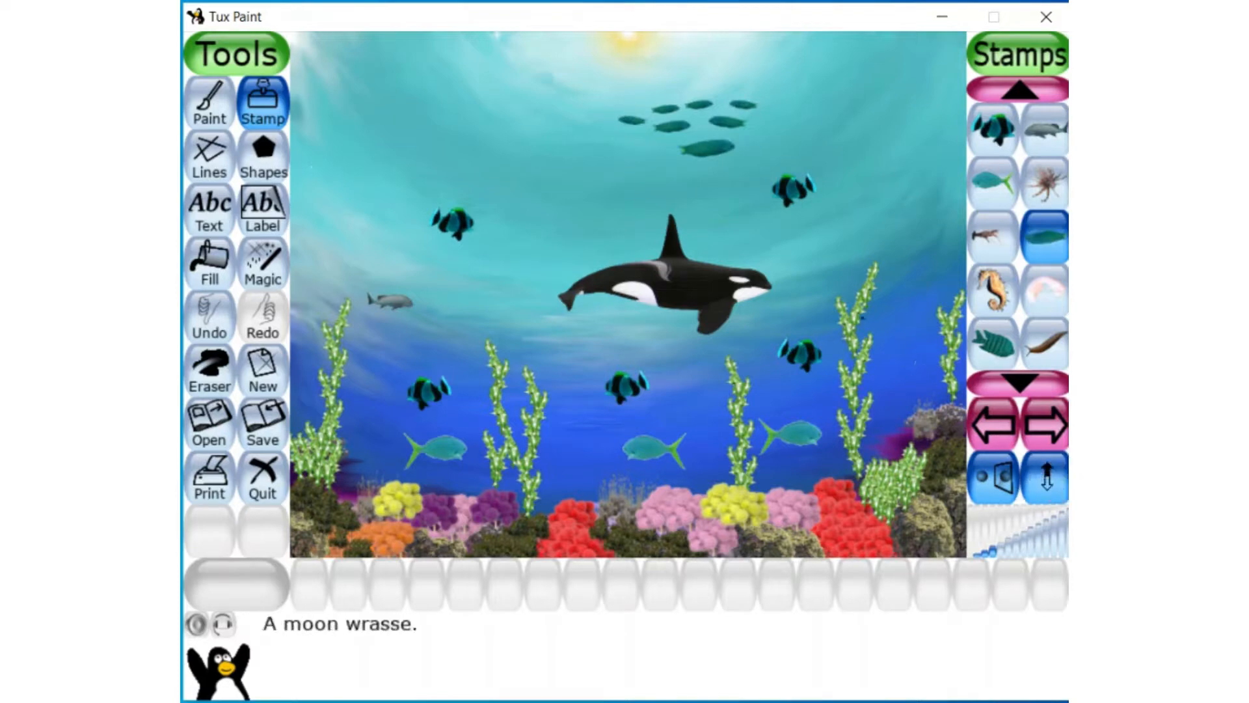
pyautogui.click(672, 84)
pyautogui.click(646, 85)
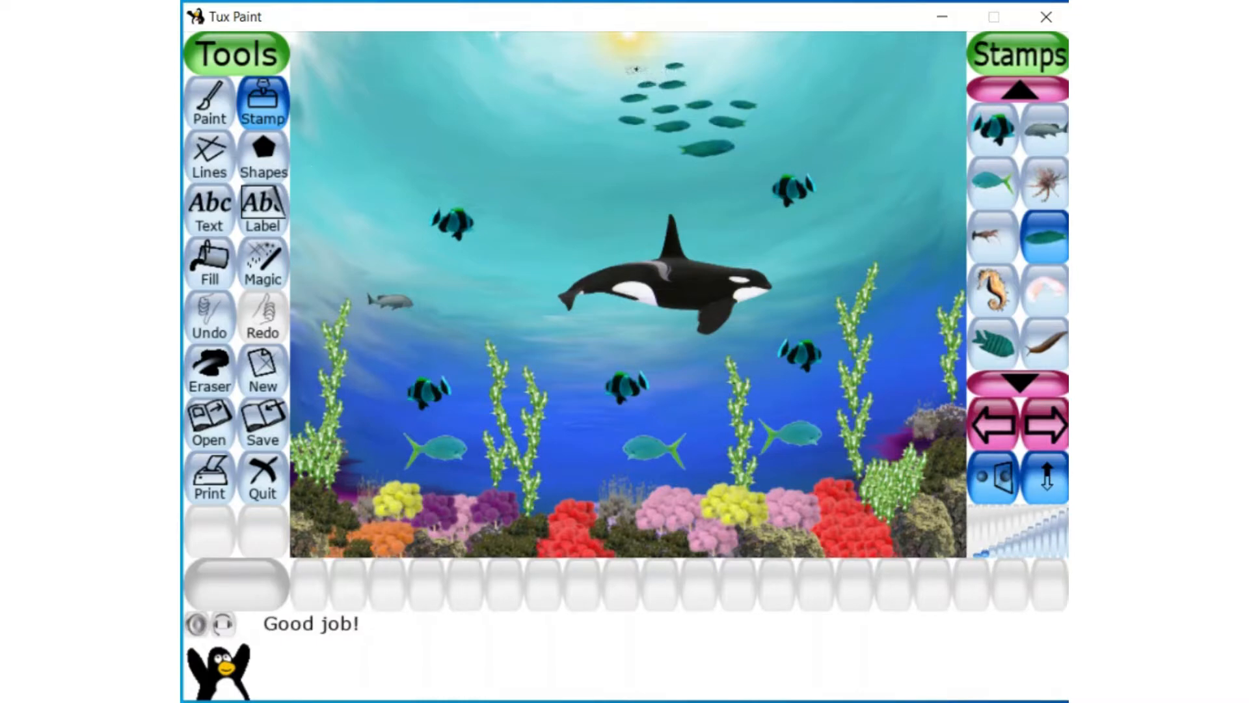
pyautogui.click(636, 68)
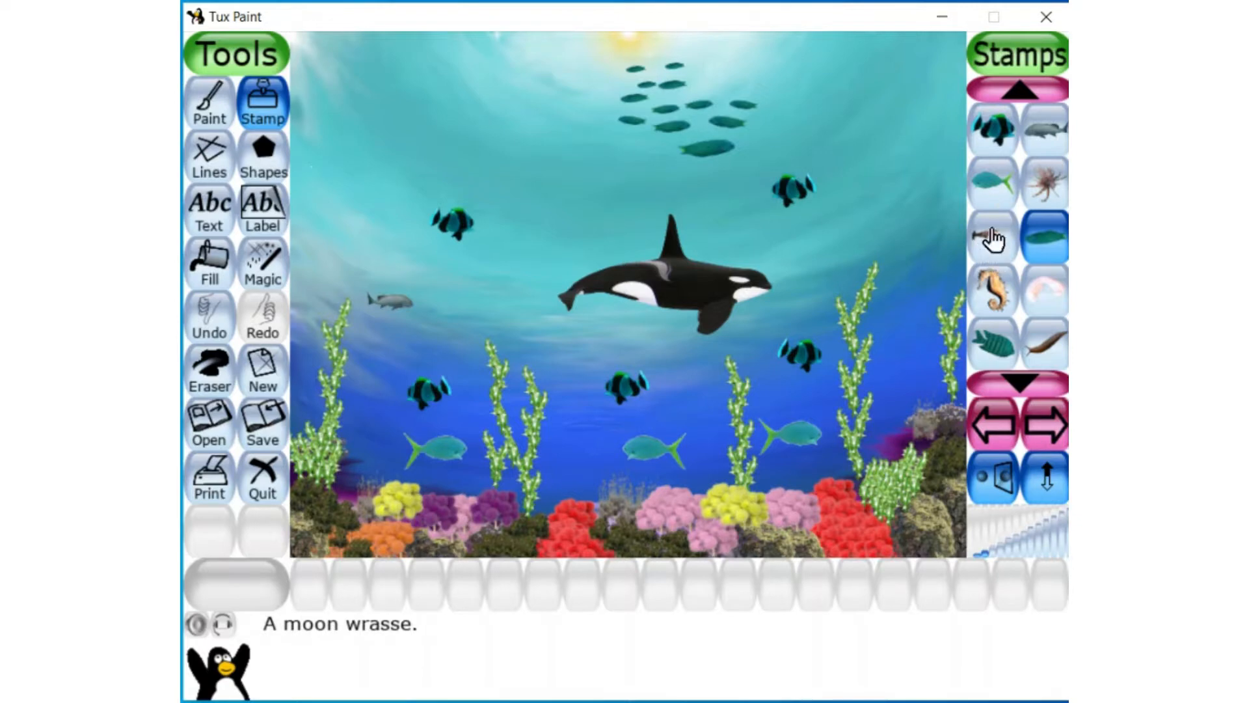
# - Stamp a seahorse between the two rightmost seaweed stalks, and reduce the seahorse stamp size
pyautogui.click(988, 192)
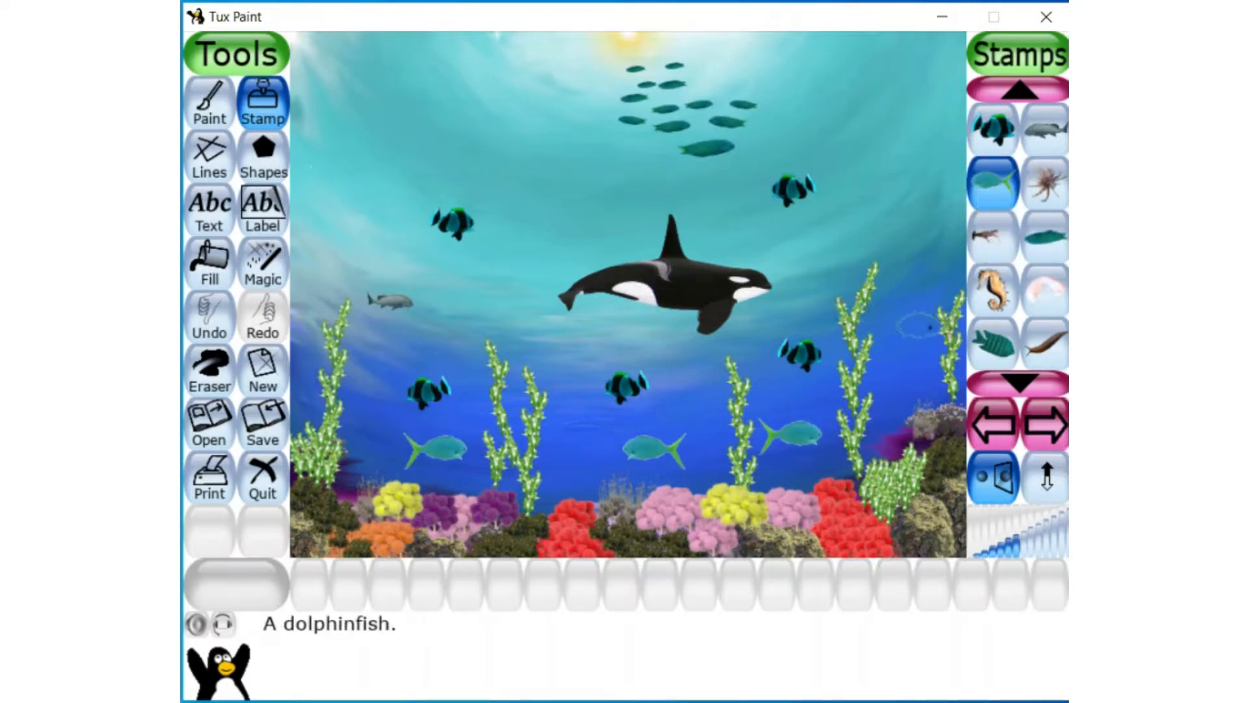
pyautogui.click(984, 300)
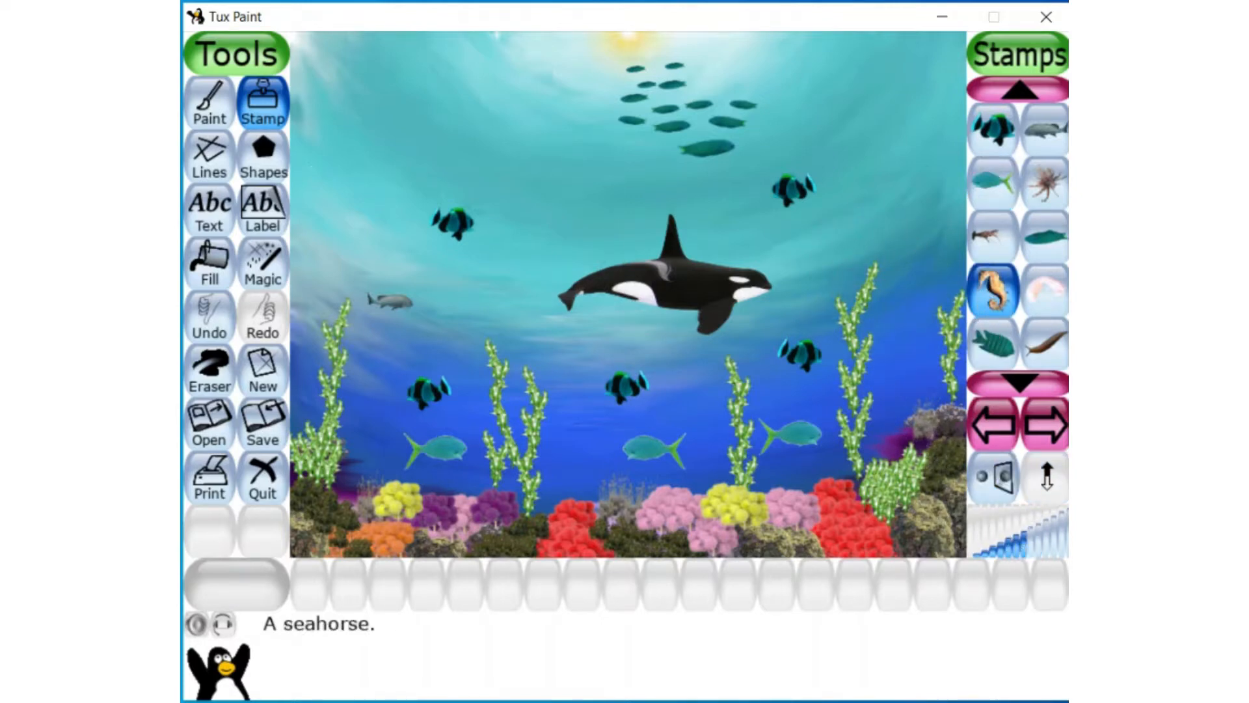
pyautogui.click(912, 382)
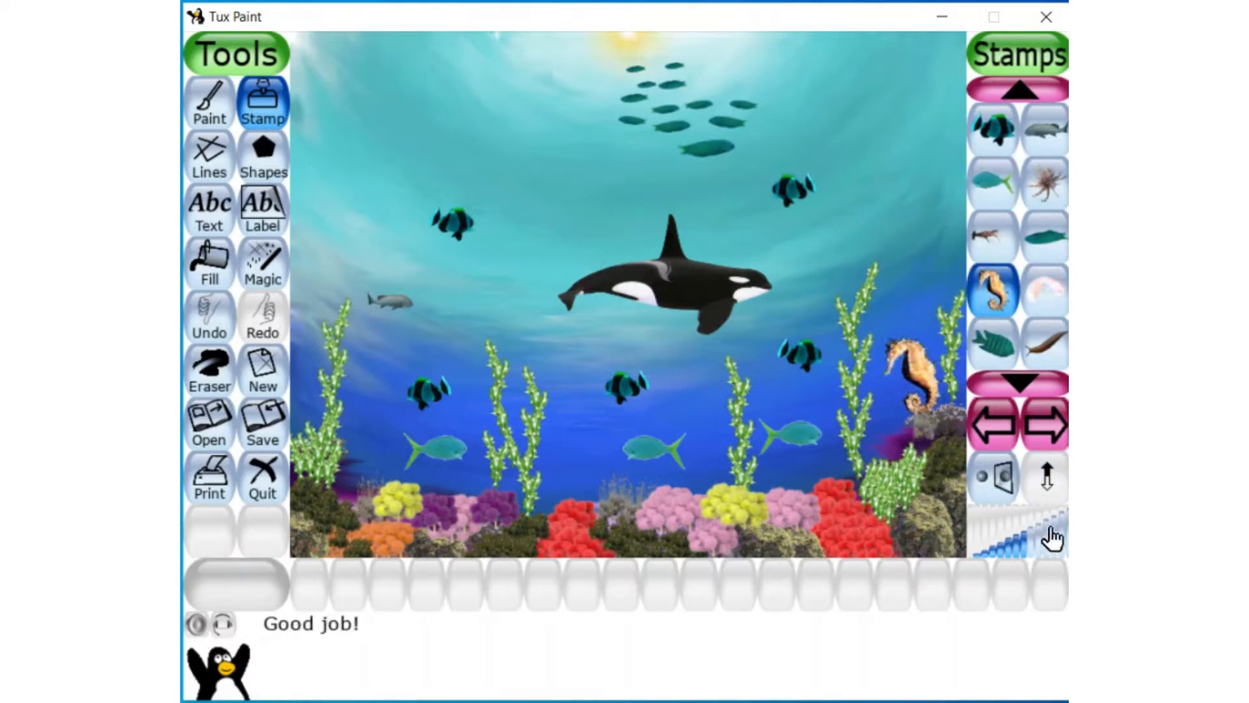
pyautogui.click(1013, 548)
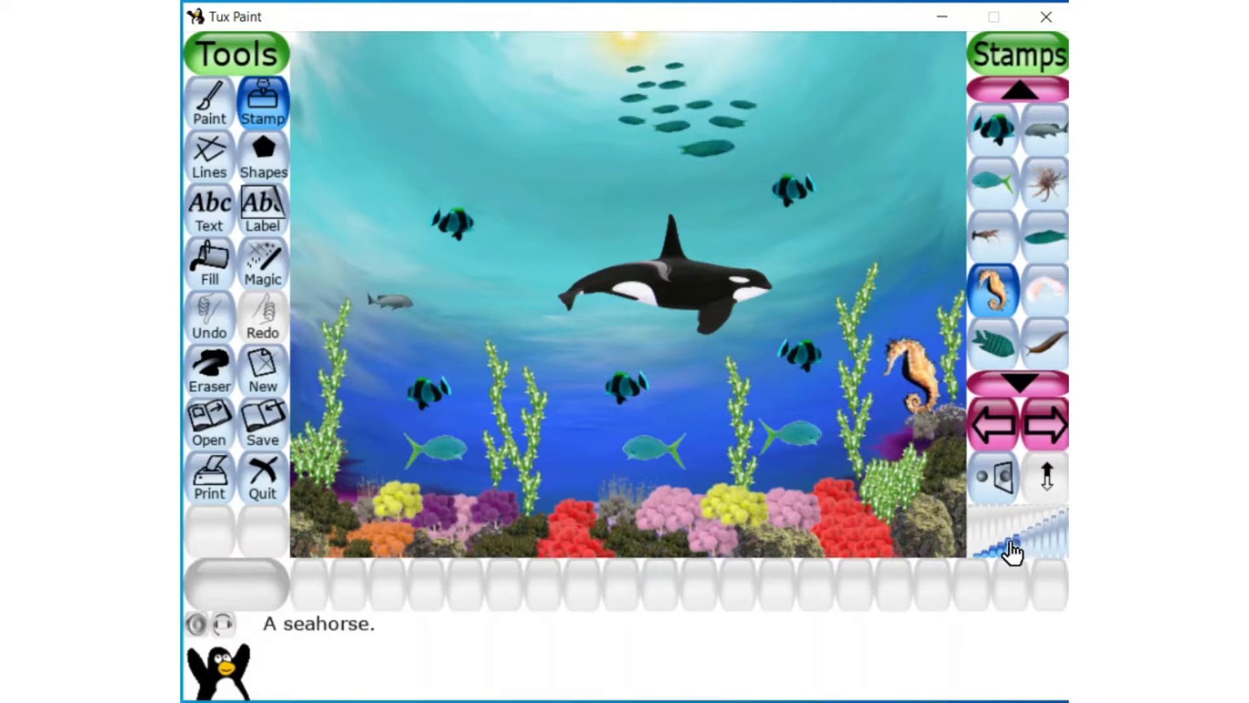
# - Stamp a smaller mirrored seahorse just above the seabed, beside the leftmost seaweed
pyautogui.click(994, 481)
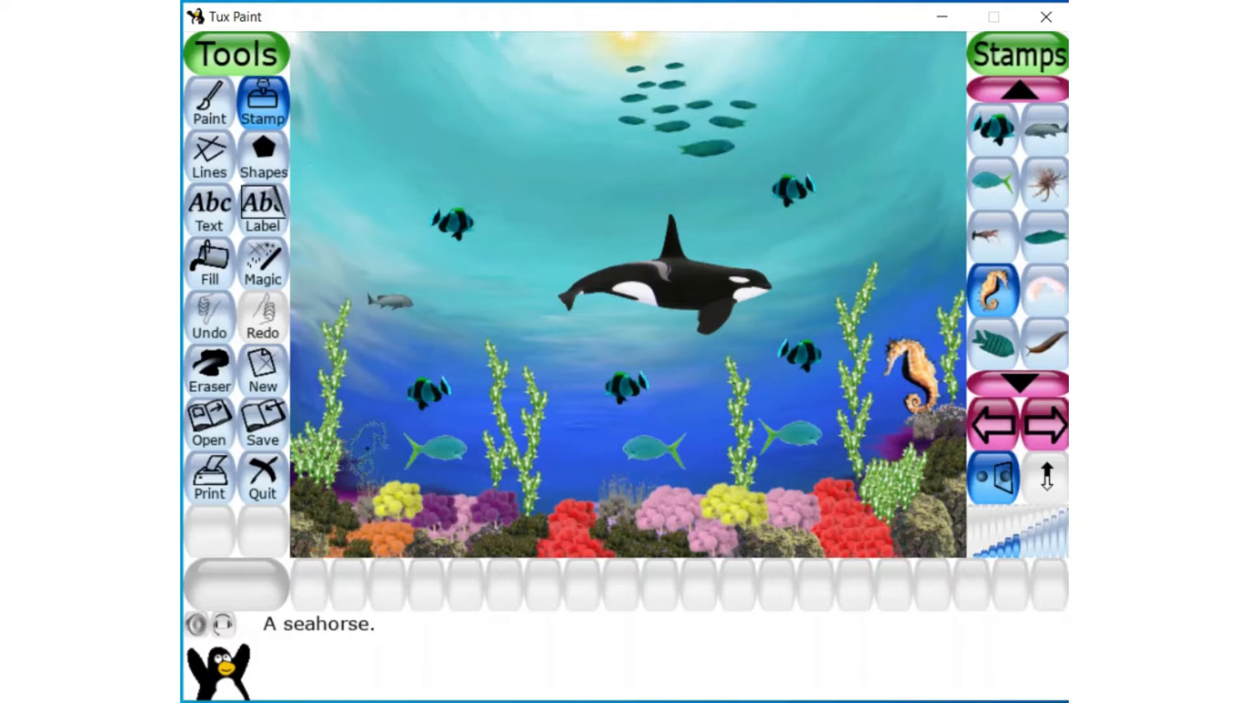
pyautogui.click(368, 451)
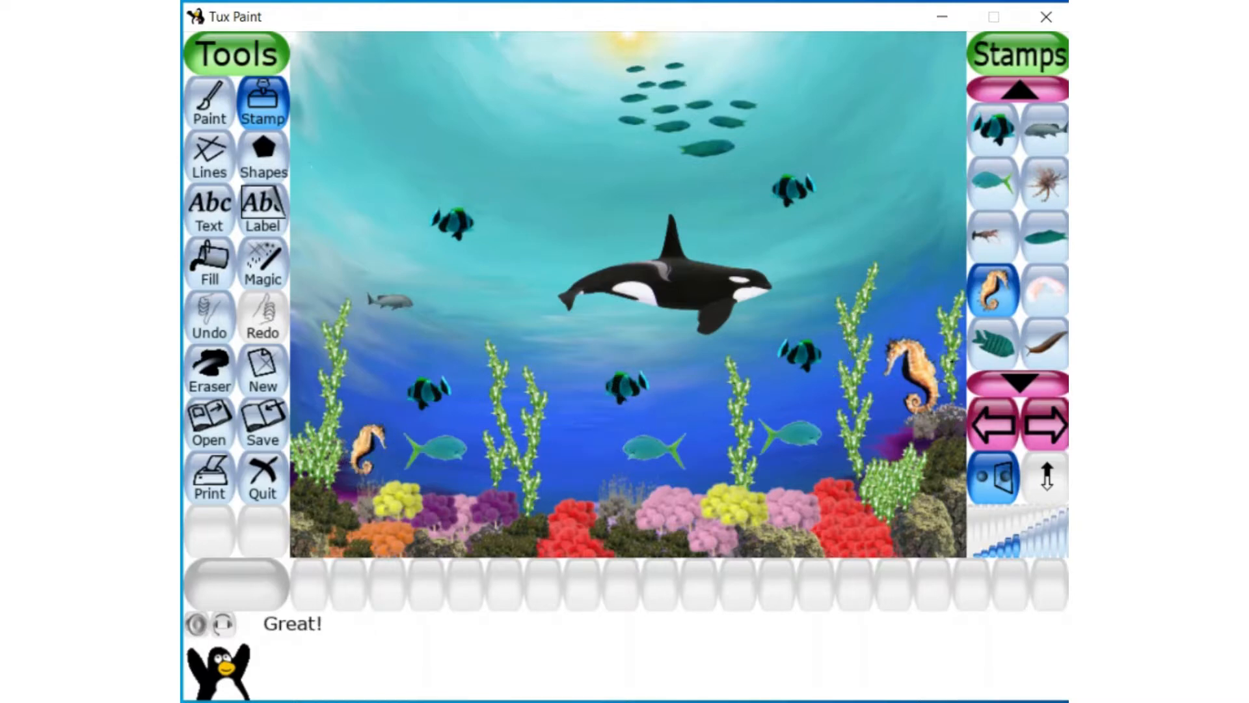
# - Stamp four reduced-size stripey fish across the upper water: unmirrored at far left and above the right seaweed, mirrored on both sides of the school
pyautogui.click(994, 348)
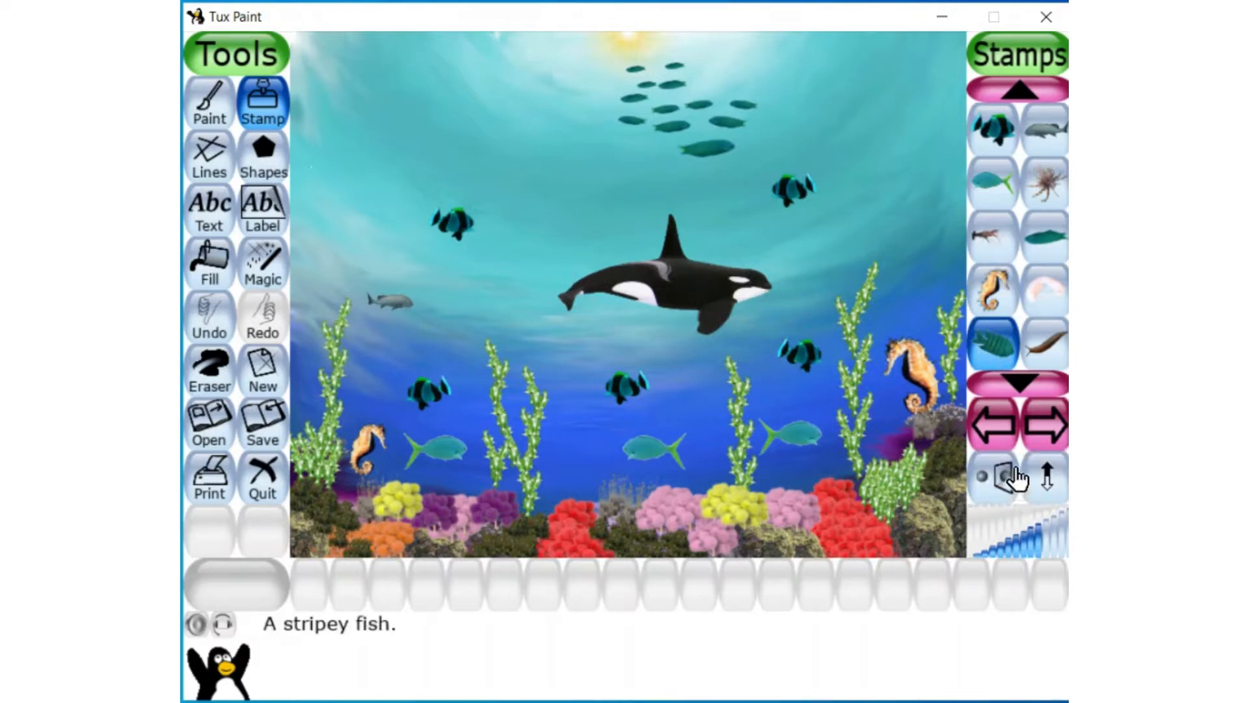
pyautogui.click(1023, 552)
pyautogui.click(898, 226)
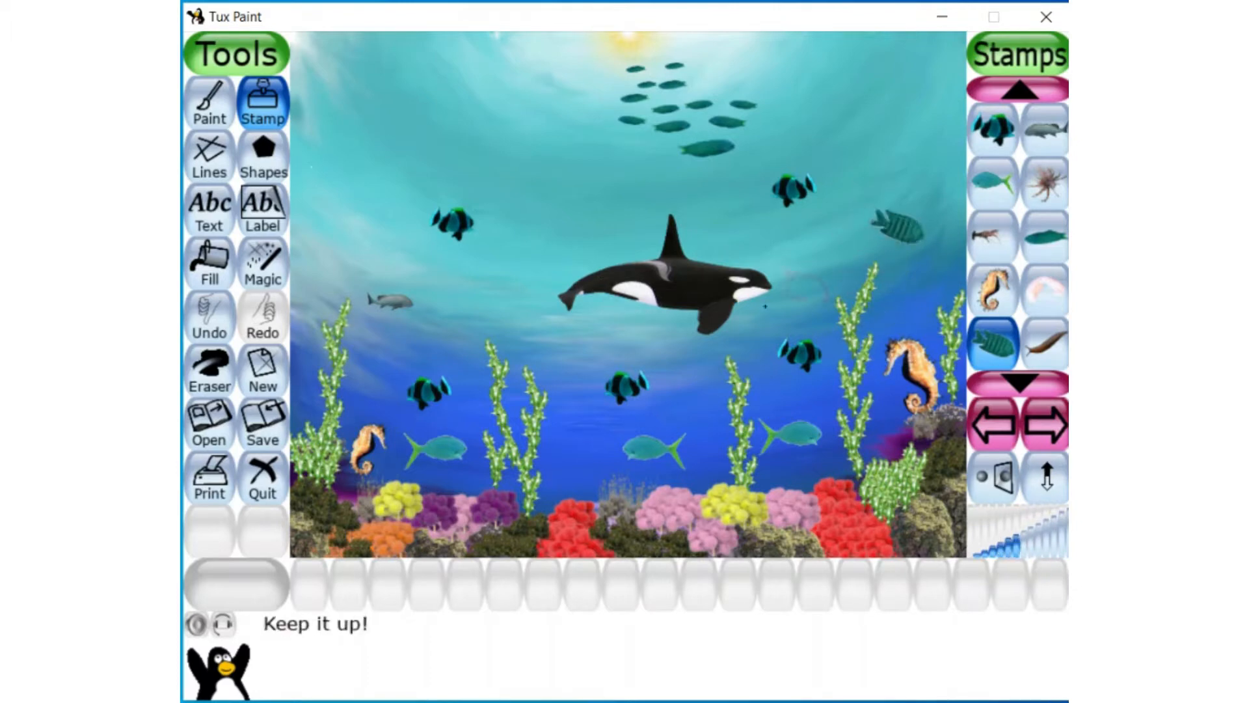
pyautogui.click(377, 96)
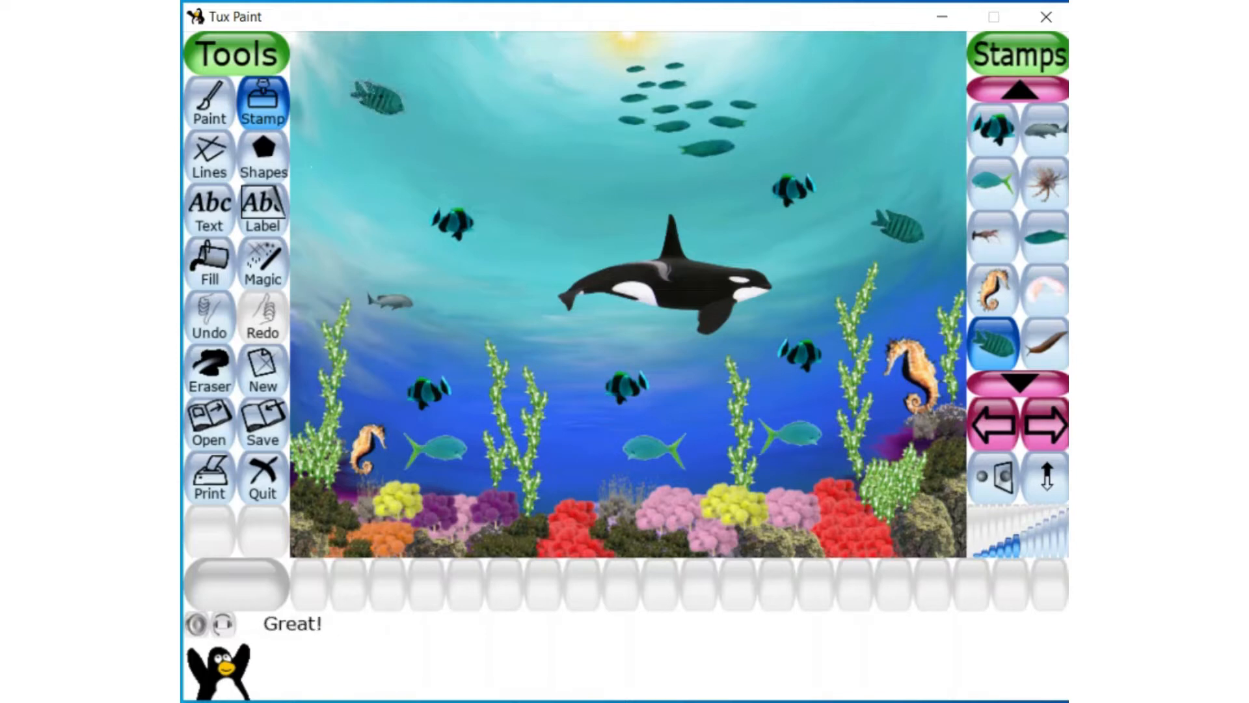
pyautogui.click(994, 476)
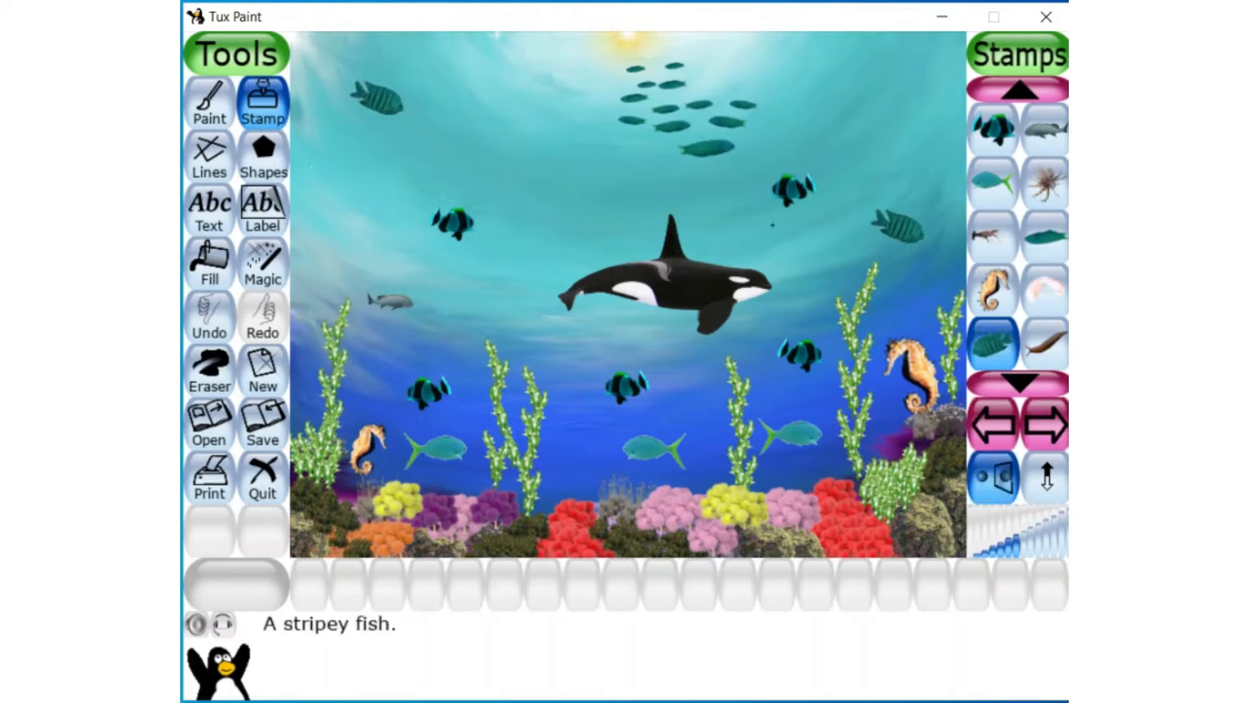
pyautogui.click(521, 132)
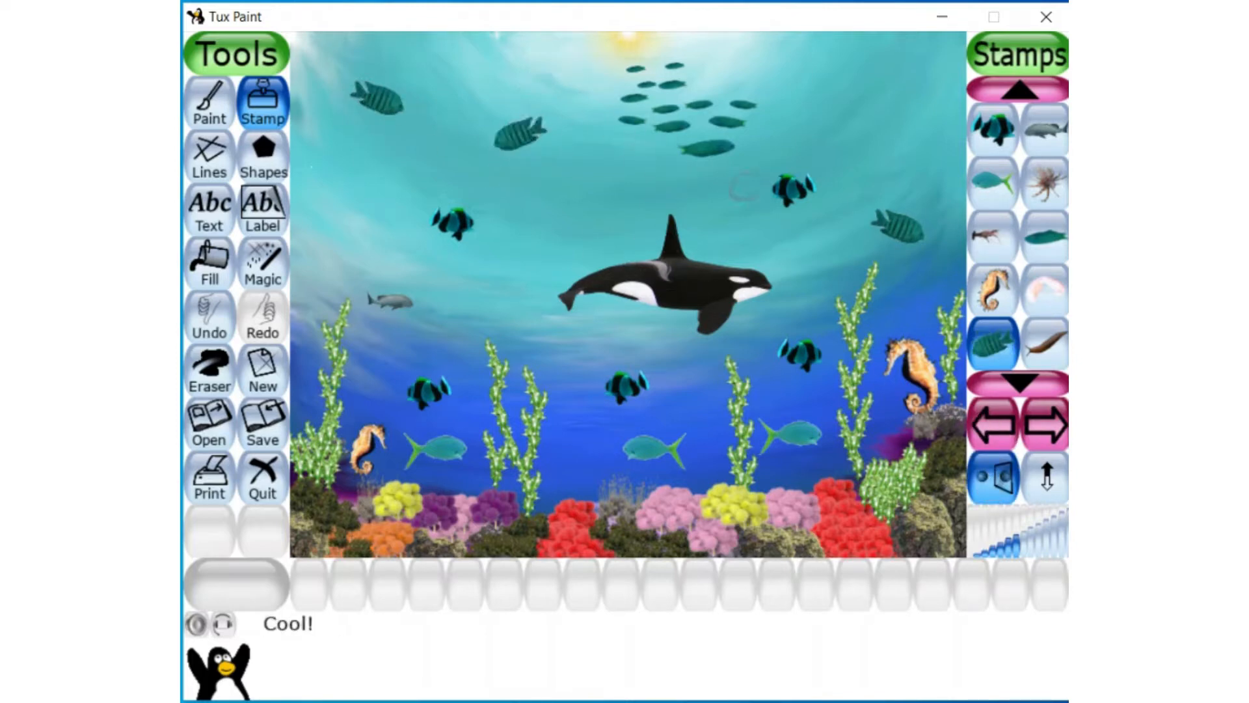
pyautogui.click(893, 93)
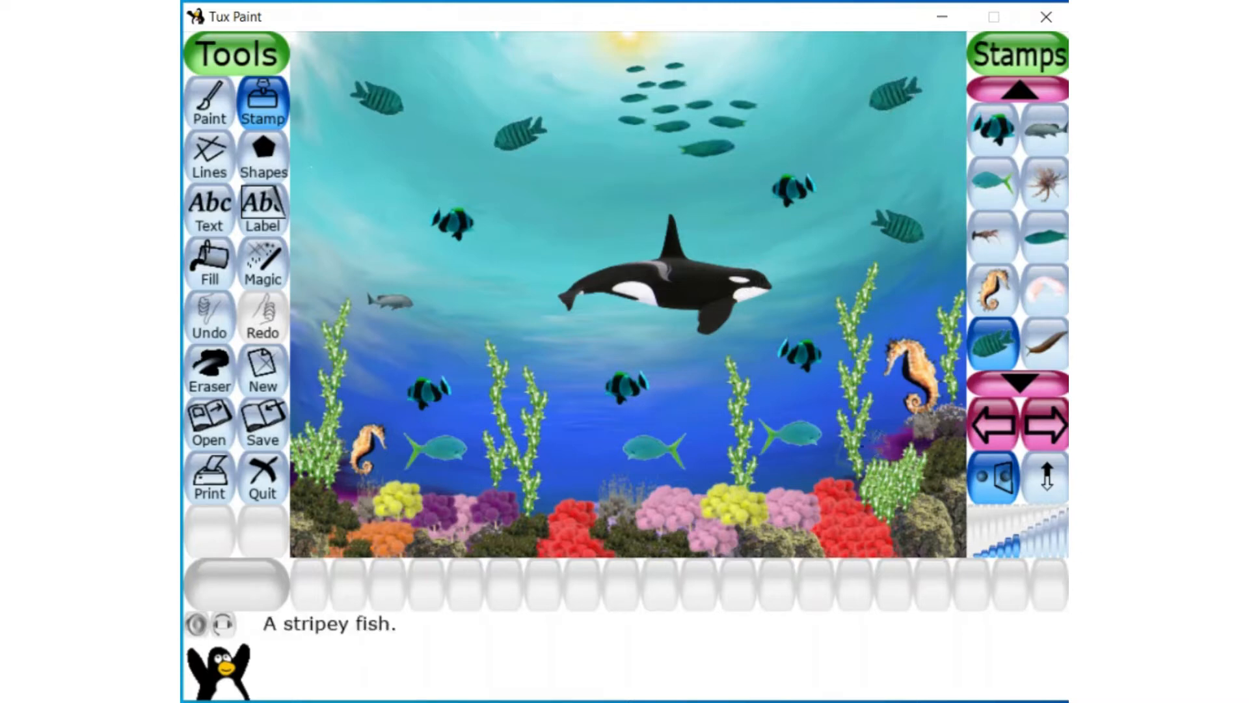
# - Add four tiny mirrored stripey fish: two in the deep water left of the middle seaweed, and two vertically flipped near the orca's tail and head
pyautogui.click(1000, 553)
pyautogui.click(573, 436)
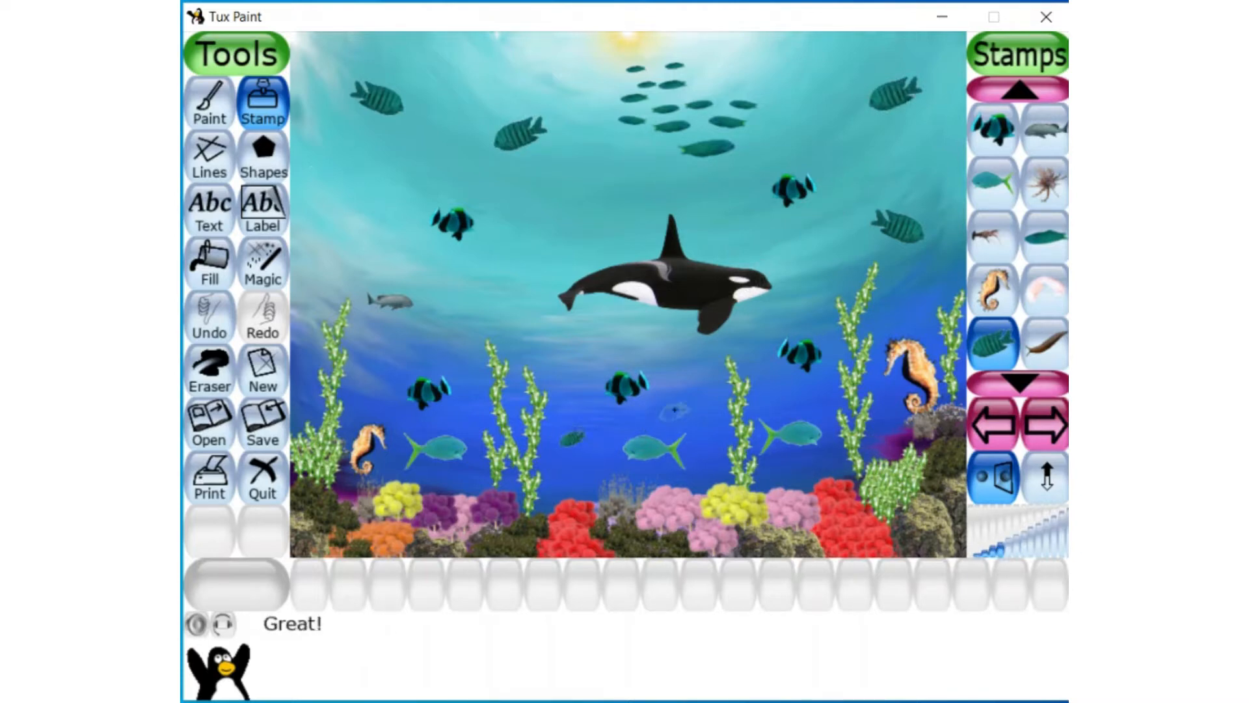
pyautogui.click(699, 402)
pyautogui.click(1027, 476)
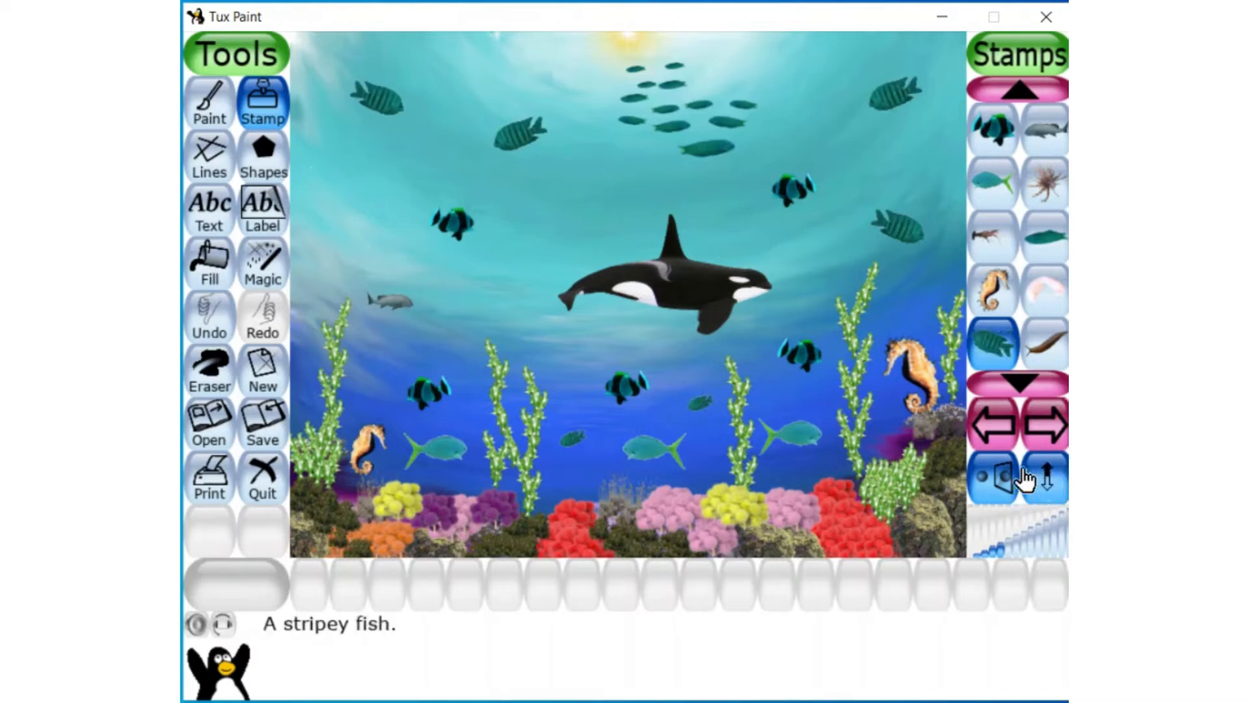
pyautogui.click(515, 327)
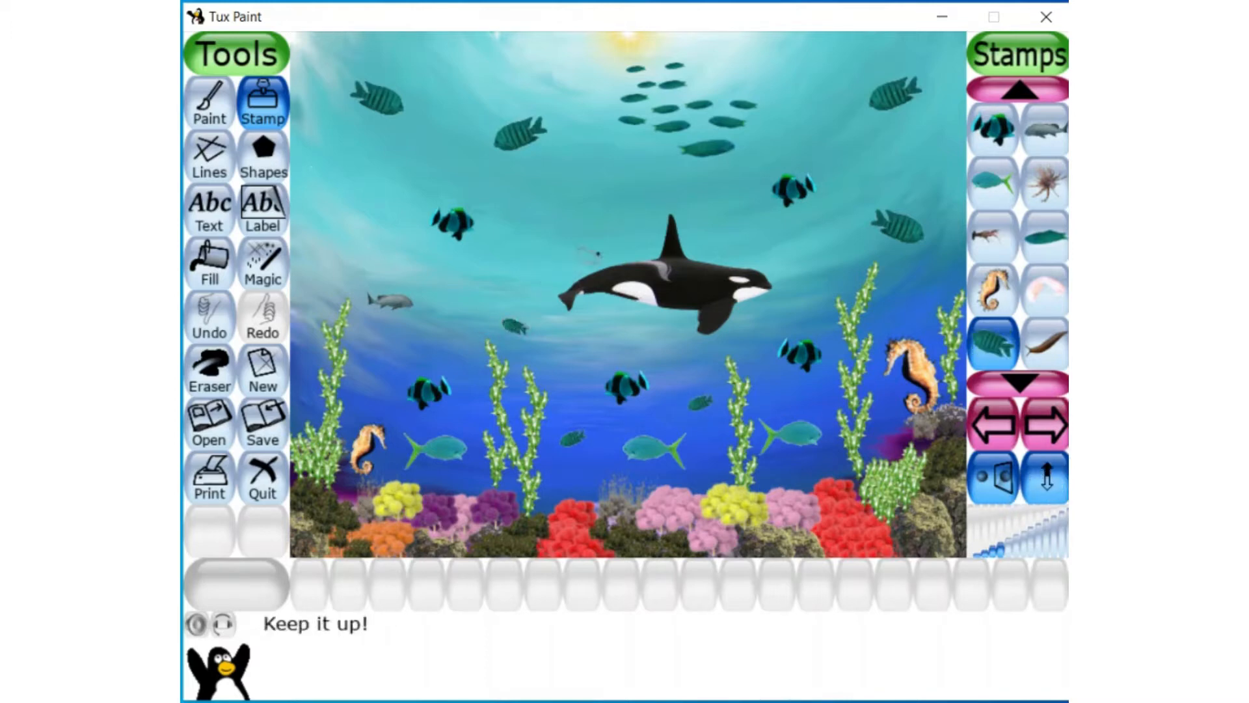
pyautogui.click(823, 261)
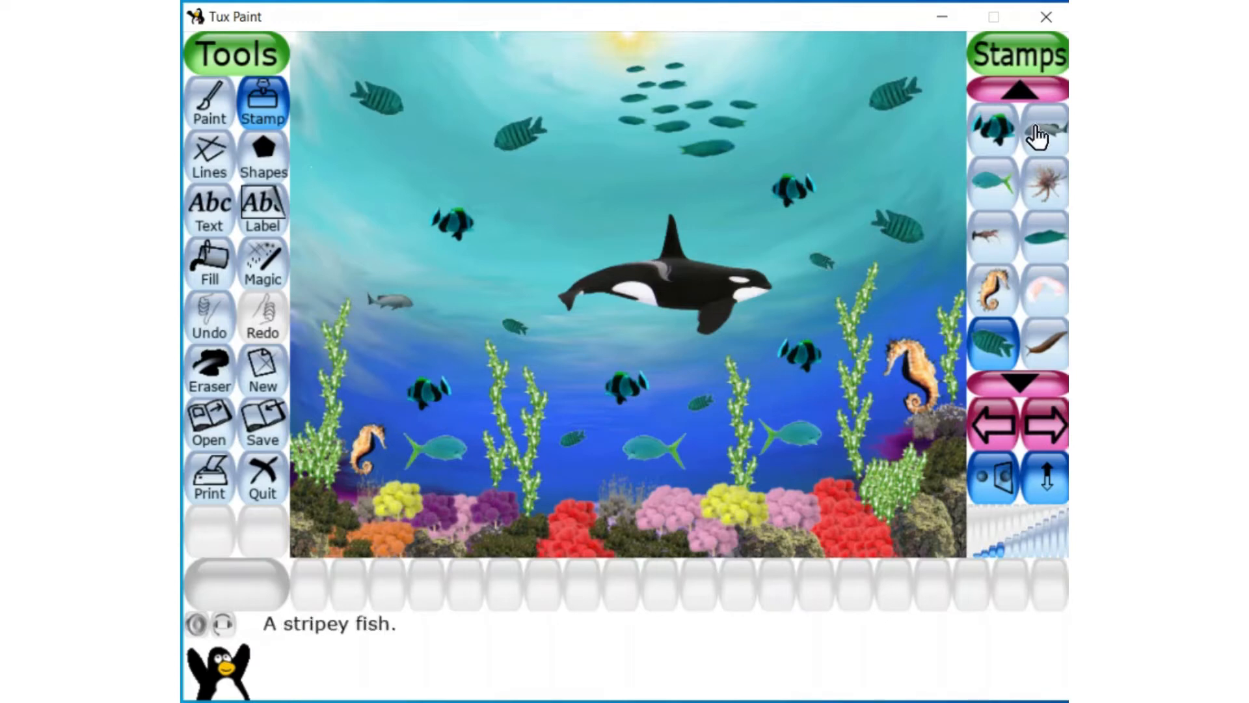
# - Stamp two reduced-size butterflyfish, one above the orca's tail and one between the two stripey fish on the right
pyautogui.click(1018, 93)
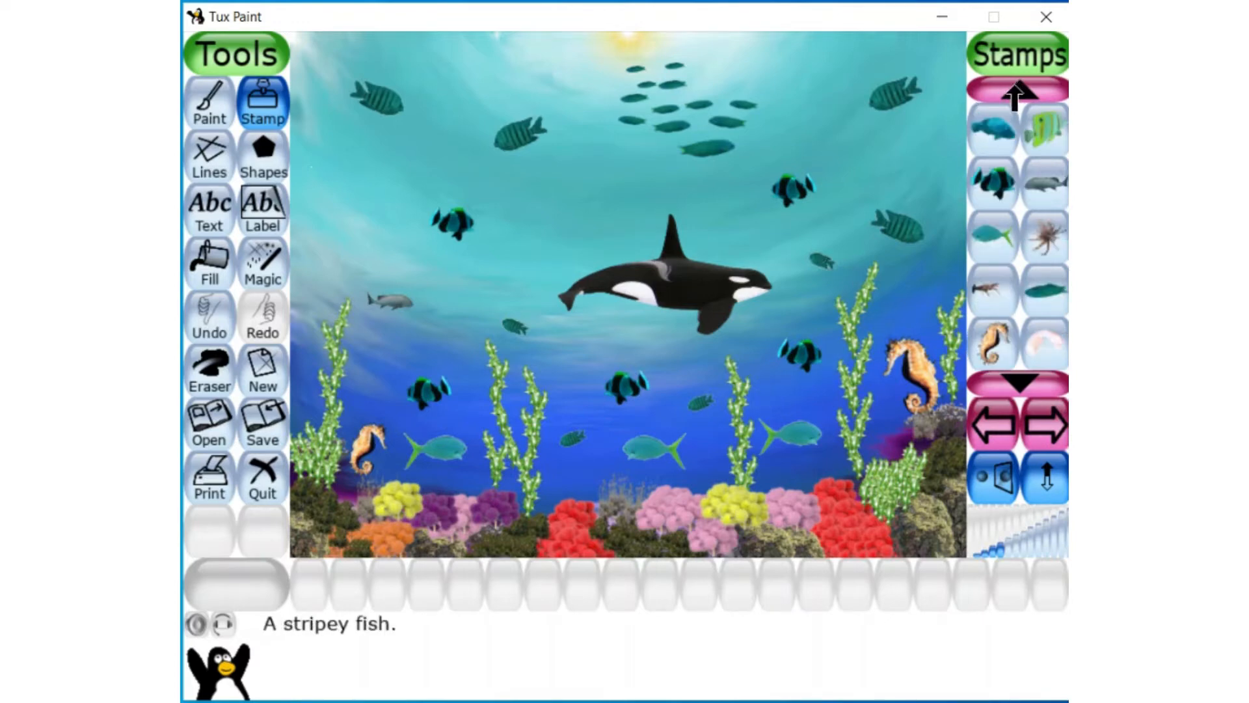
pyautogui.click(1041, 128)
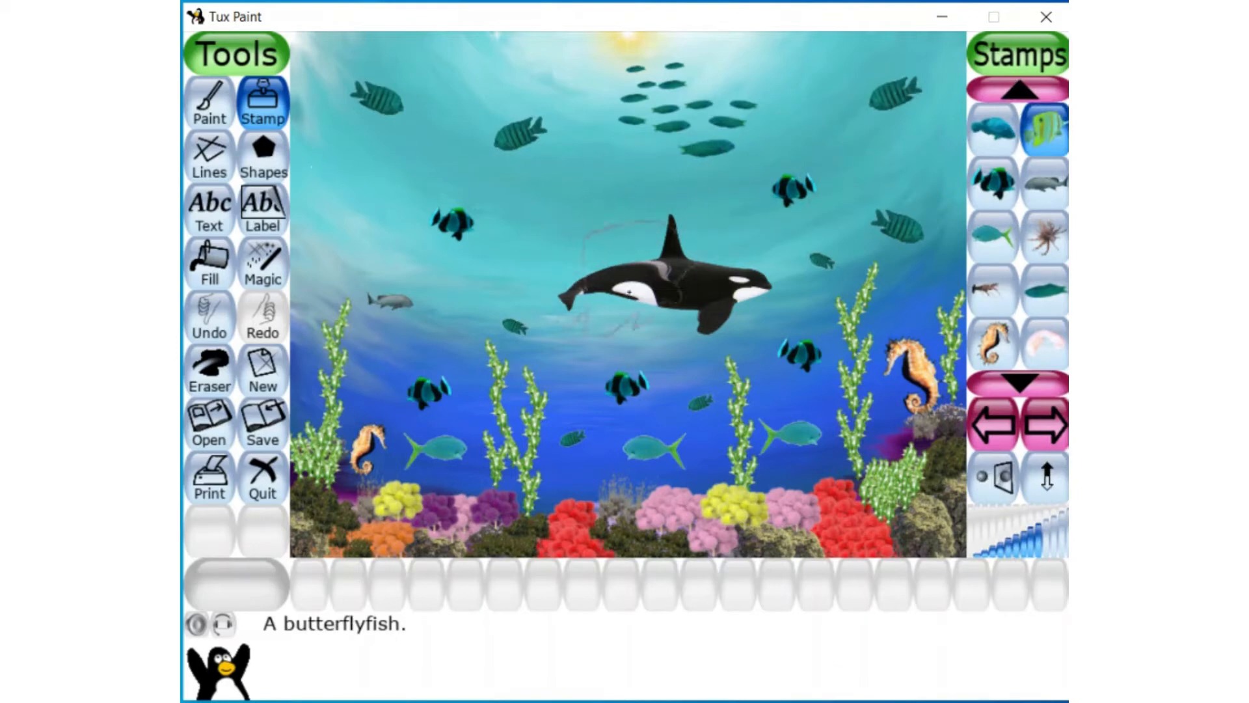
pyautogui.click(1008, 555)
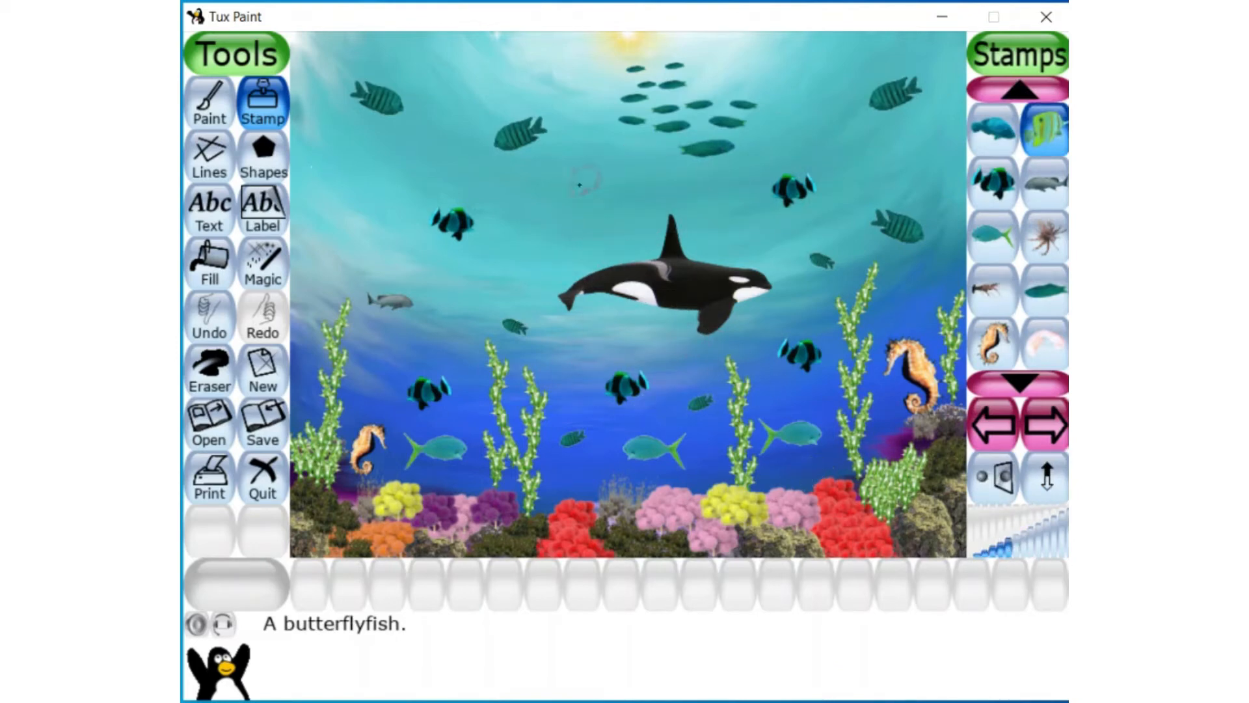
pyautogui.click(556, 208)
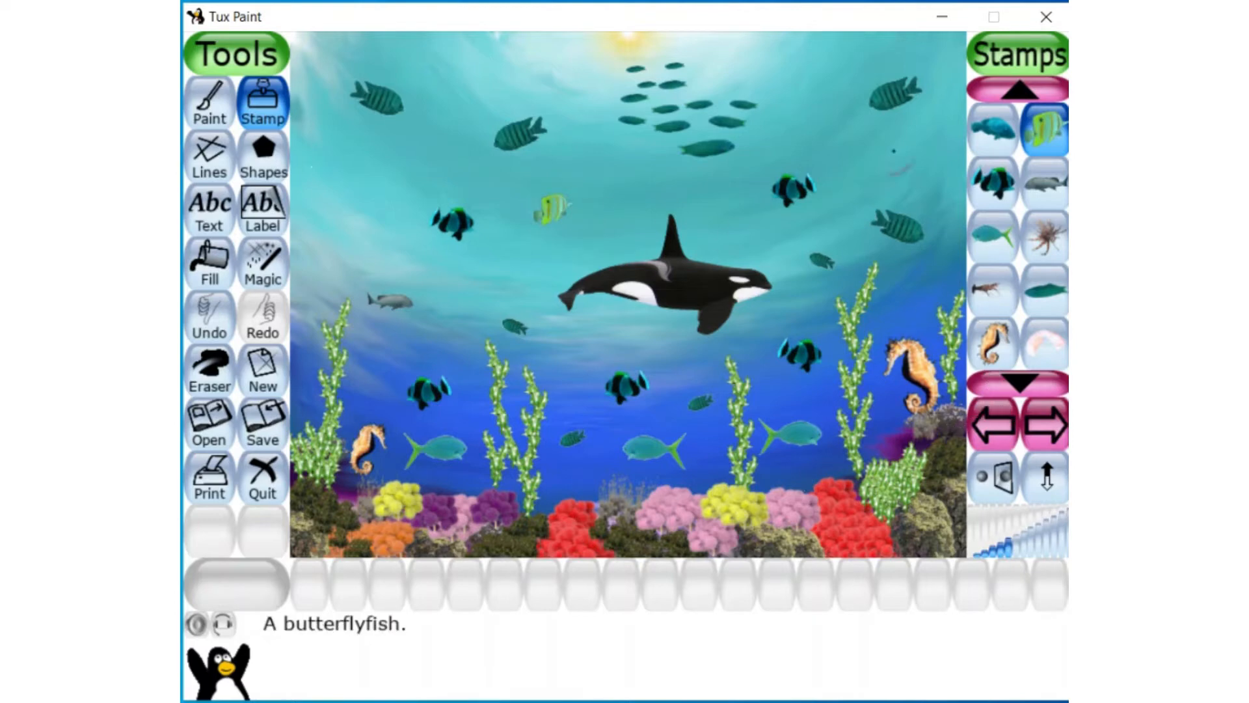
pyautogui.click(888, 156)
# - Add three vertically flipped butterflyfish on the left: one unmirrored at the edge, and two mirrored near the seaweed top and the water surface
pyautogui.click(1041, 478)
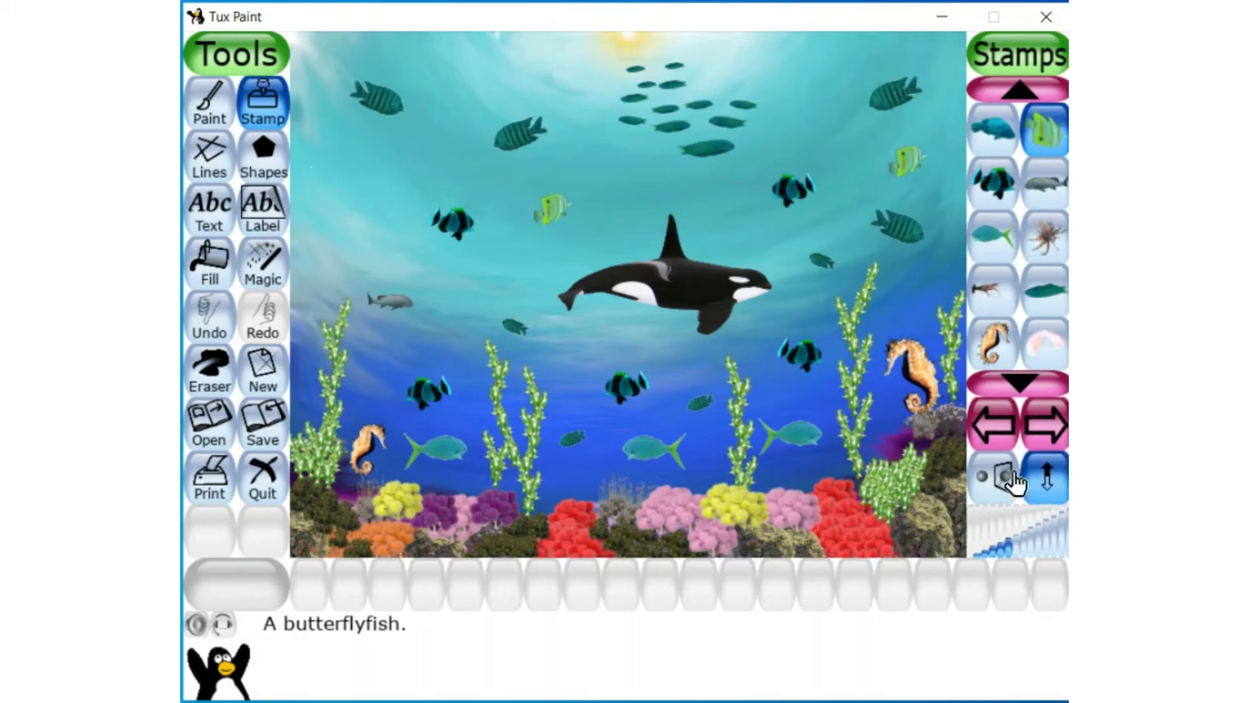
pyautogui.click(359, 195)
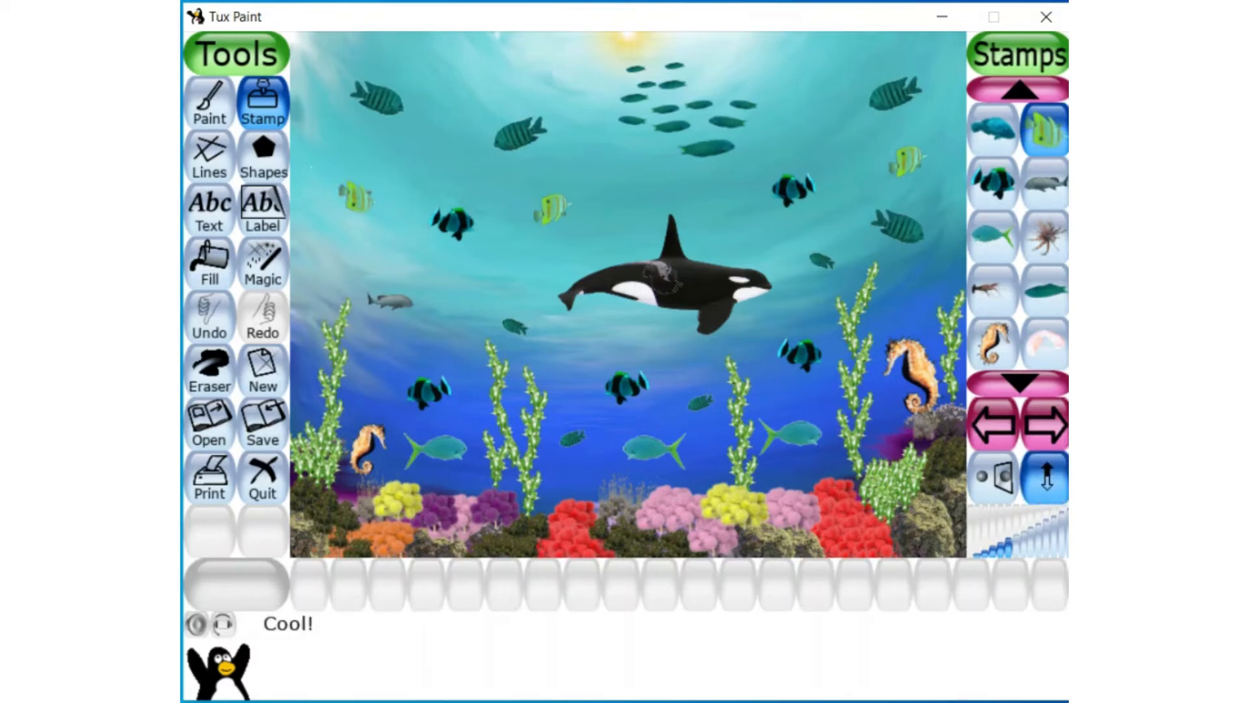
pyautogui.click(1003, 474)
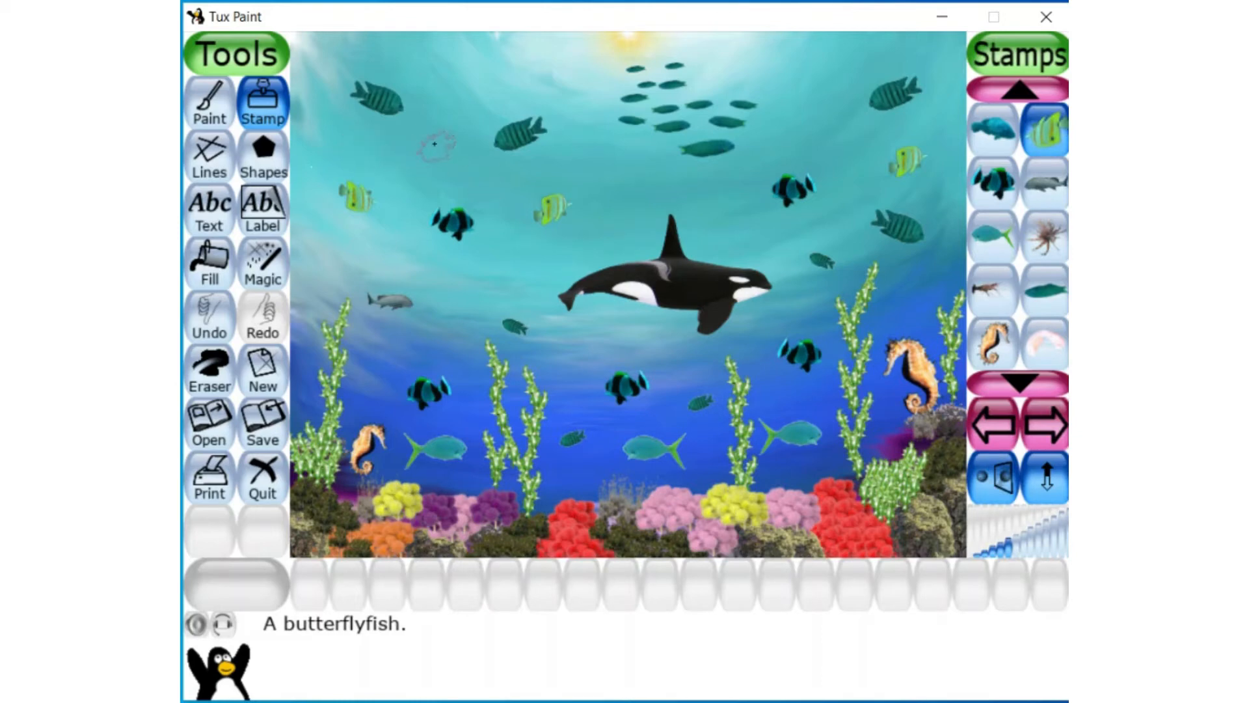
pyautogui.click(372, 353)
pyautogui.click(474, 57)
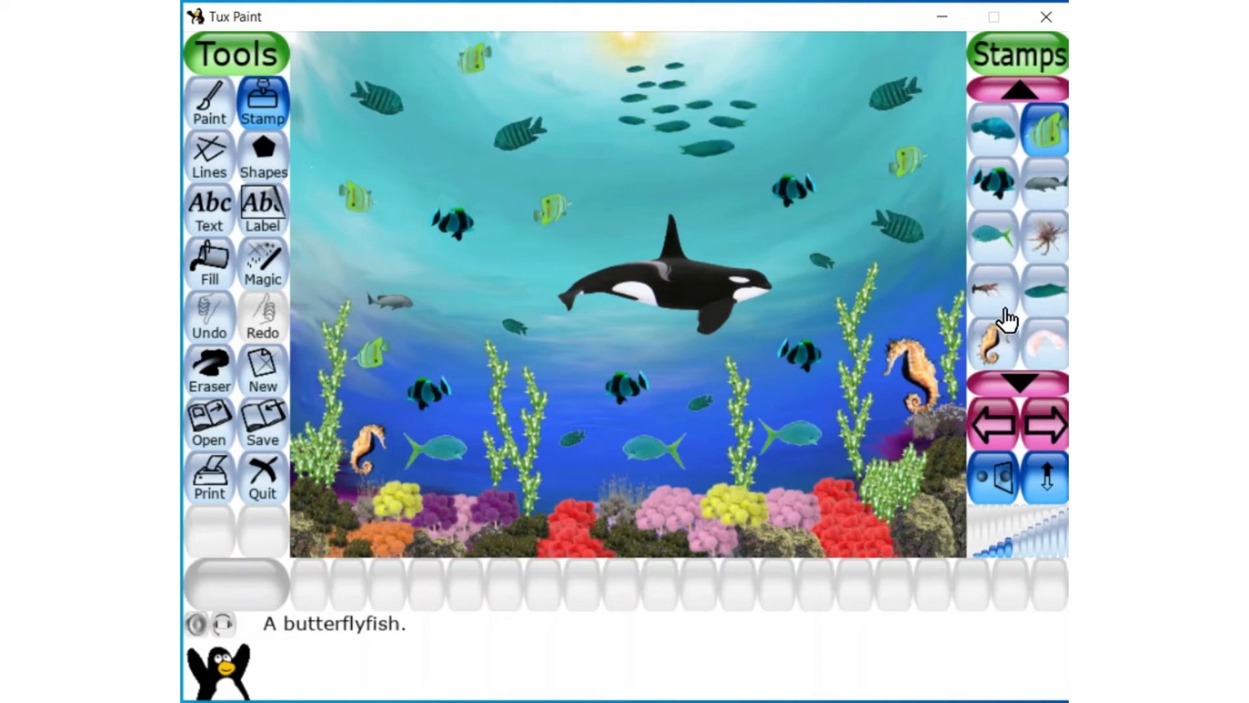
# - Browse further through the stamp collection, past the sea creatures
pyautogui.click(1013, 380)
pyautogui.click(1014, 381)
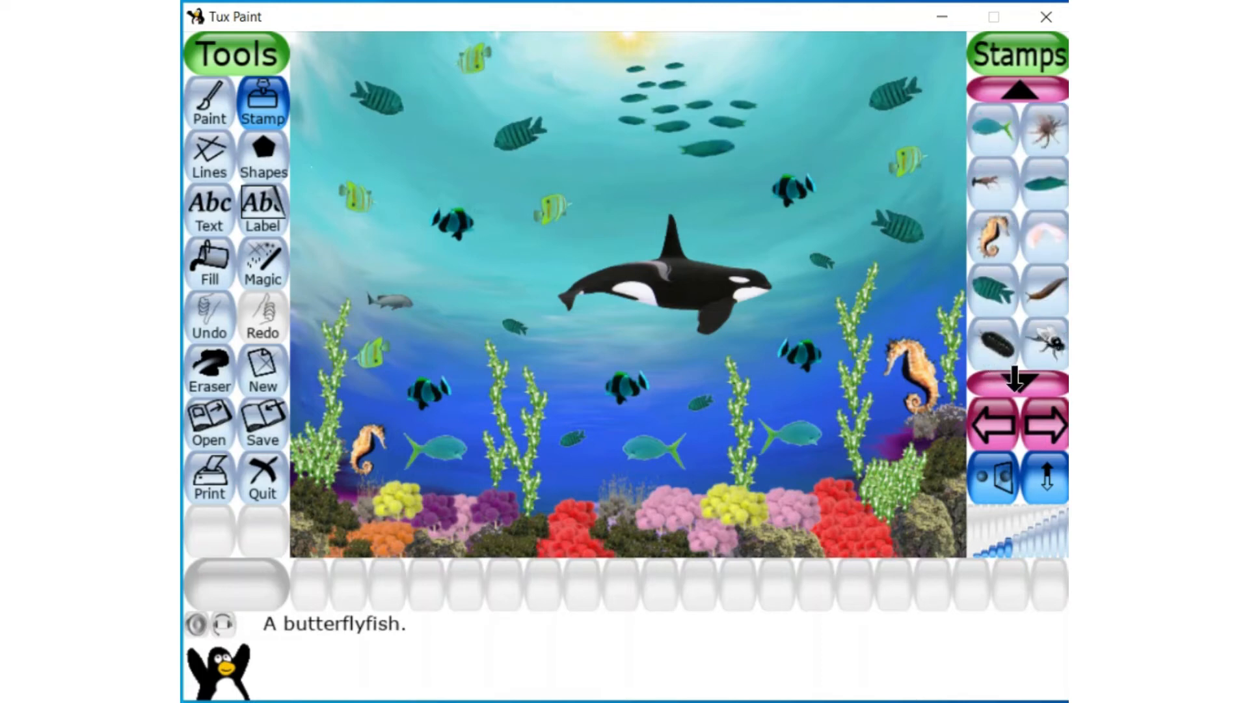
pyautogui.click(1013, 381)
pyautogui.click(1014, 381)
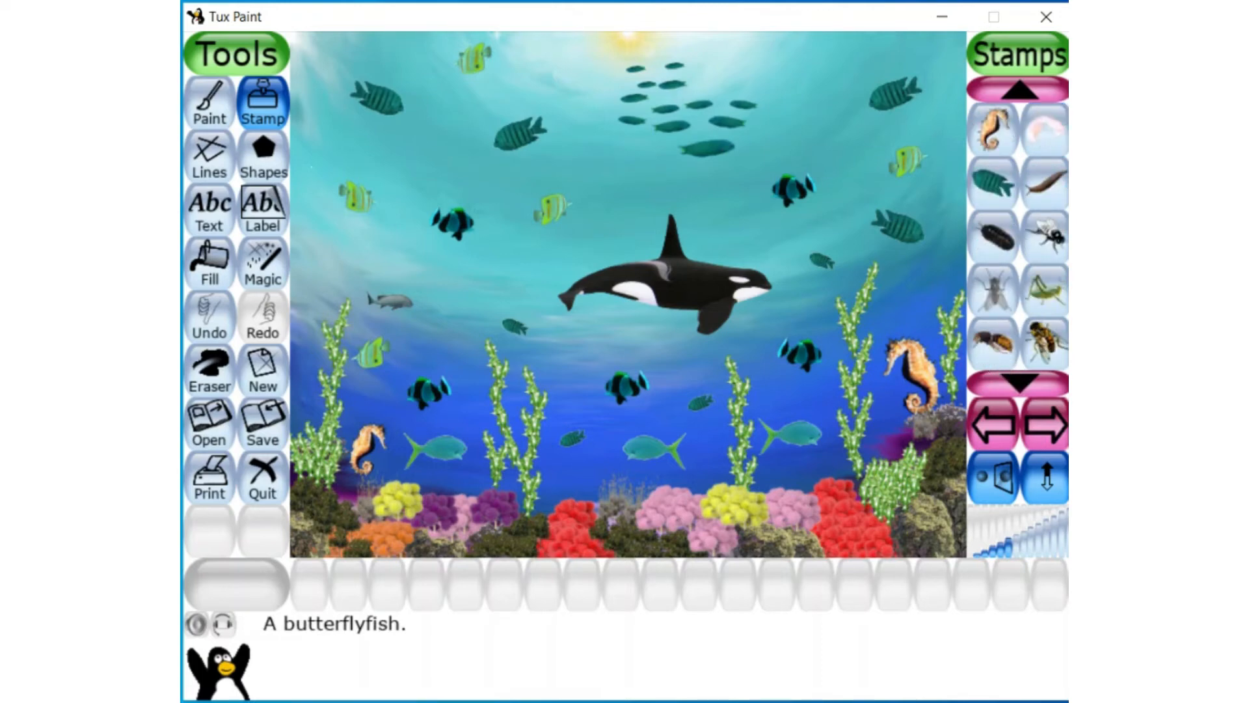